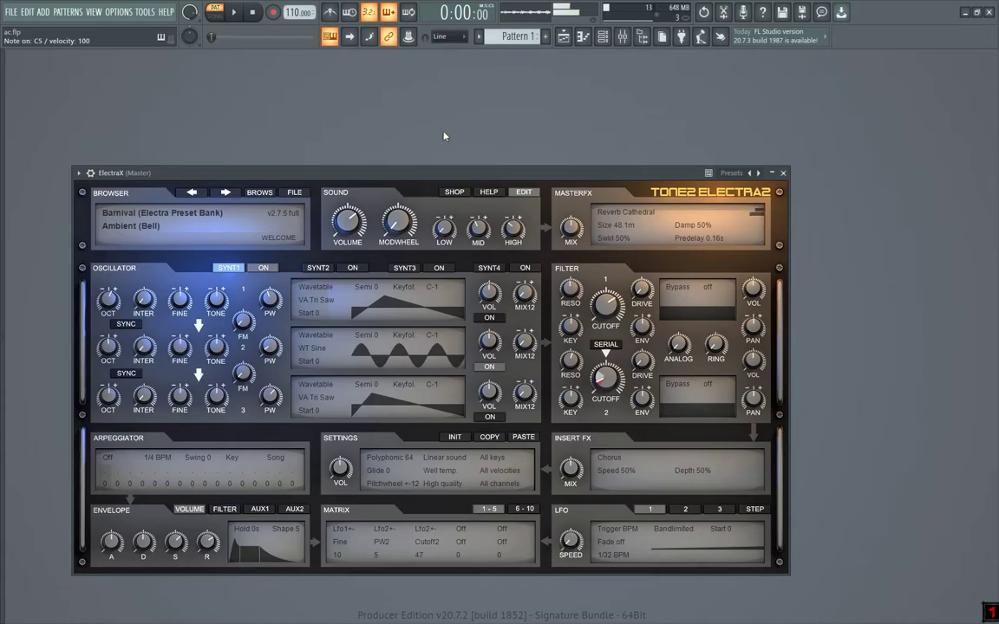
Step: Close ElectraX, then open, audition and close the first and second VOCAL RUNS 2 instruments
click(783, 173)
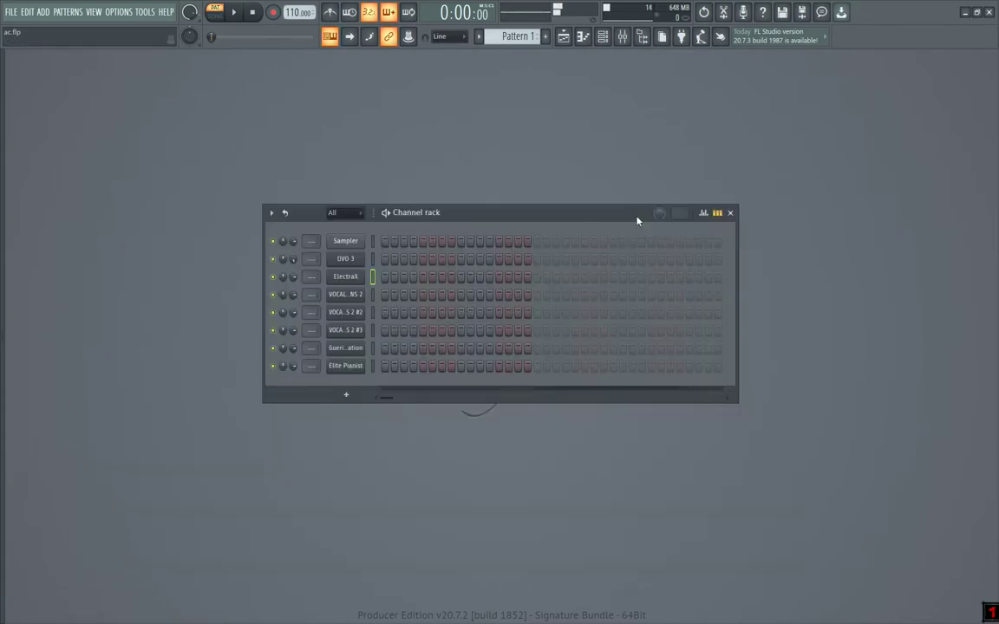
click(353, 296)
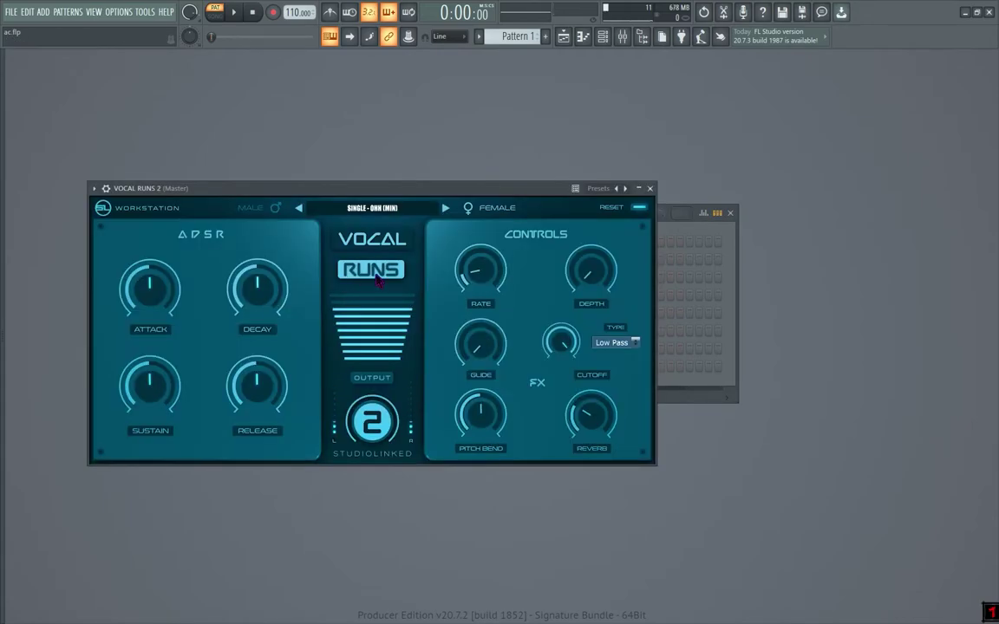
click(651, 189)
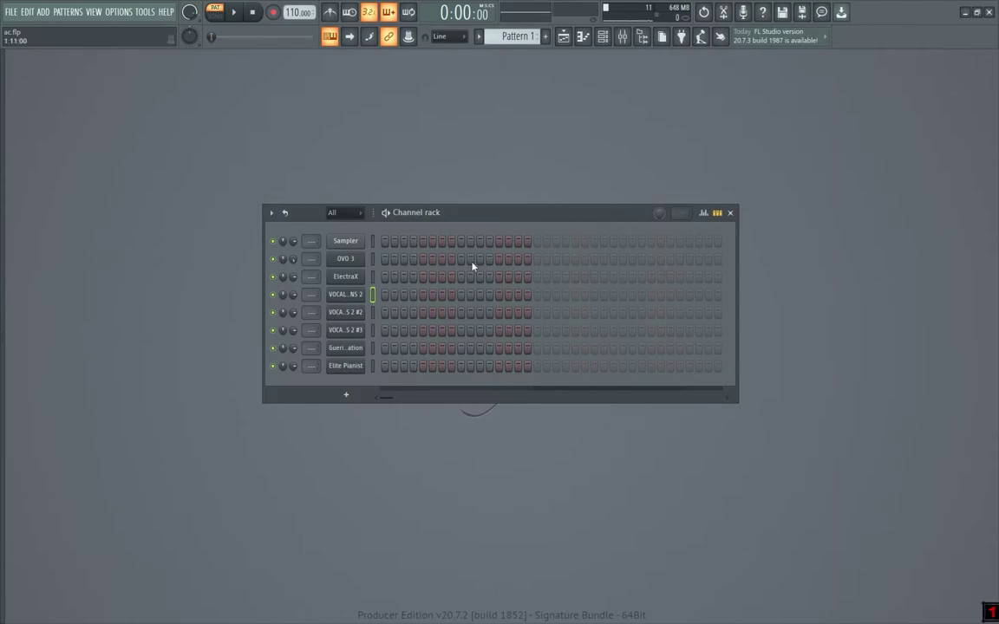
click(347, 314)
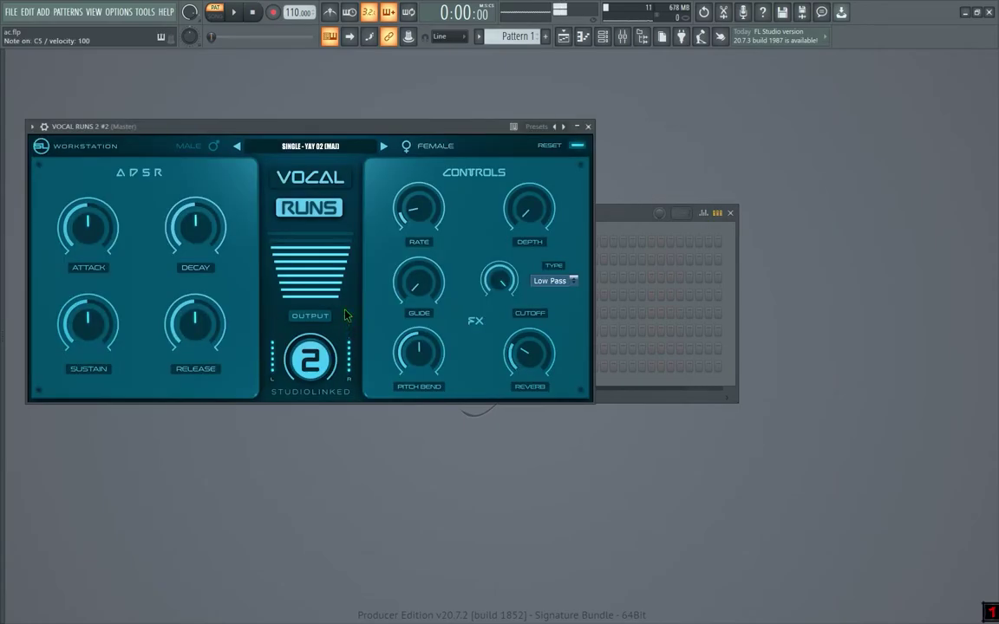
key(z)
click(588, 126)
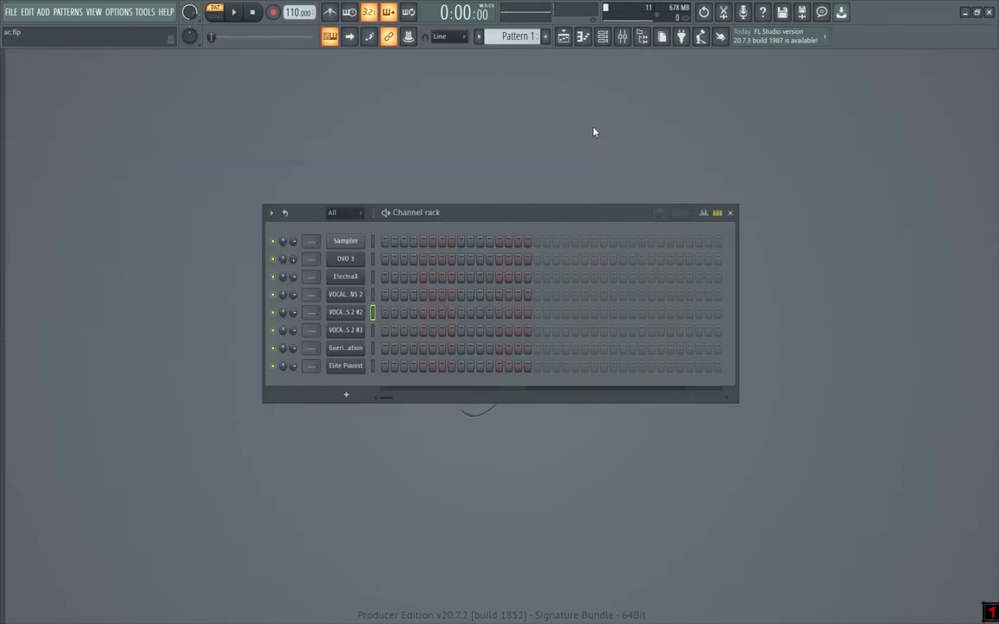
Step: Audition the third VOCAL RUNS 2 instrument and the Guerilla Nation instrument, closing each plugin window
click(353, 331)
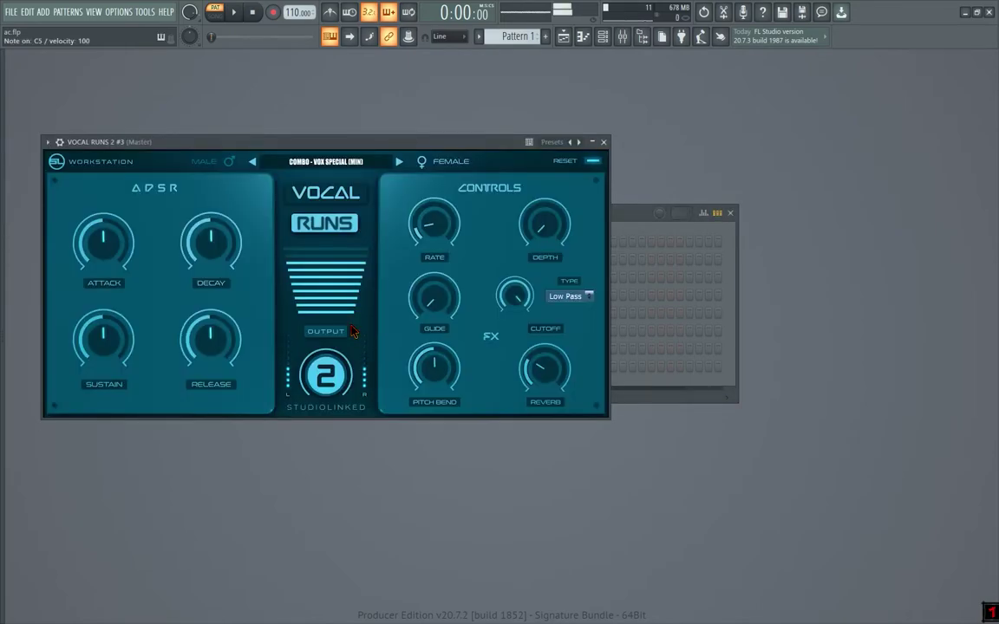
key(z)
click(605, 142)
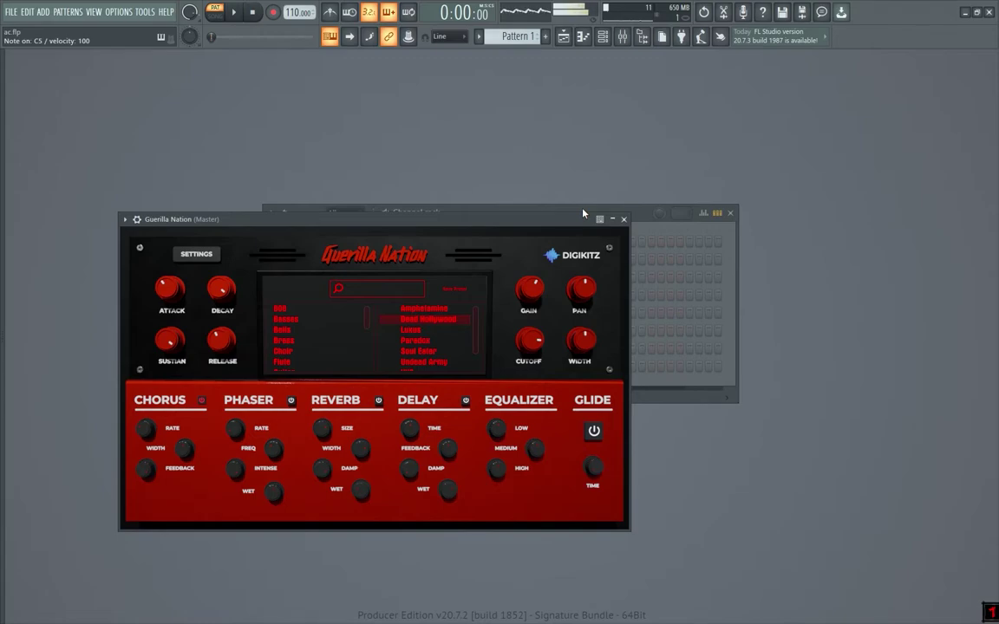
click(623, 219)
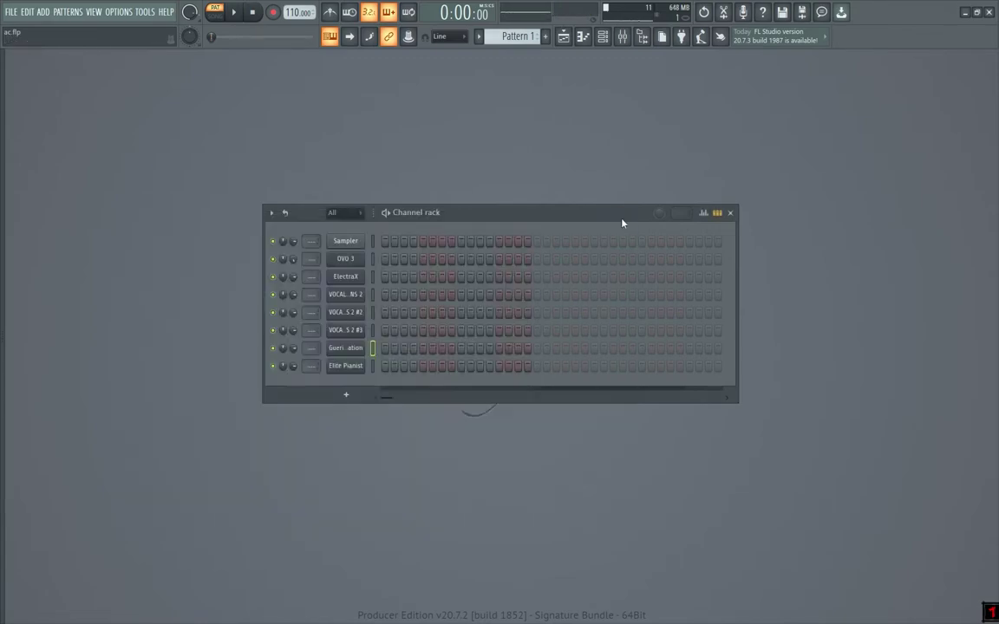
Step: Open the Elite Pianist piano roll, then audition the Elite Pianist instrument and close its plugin window
right_click(357, 368)
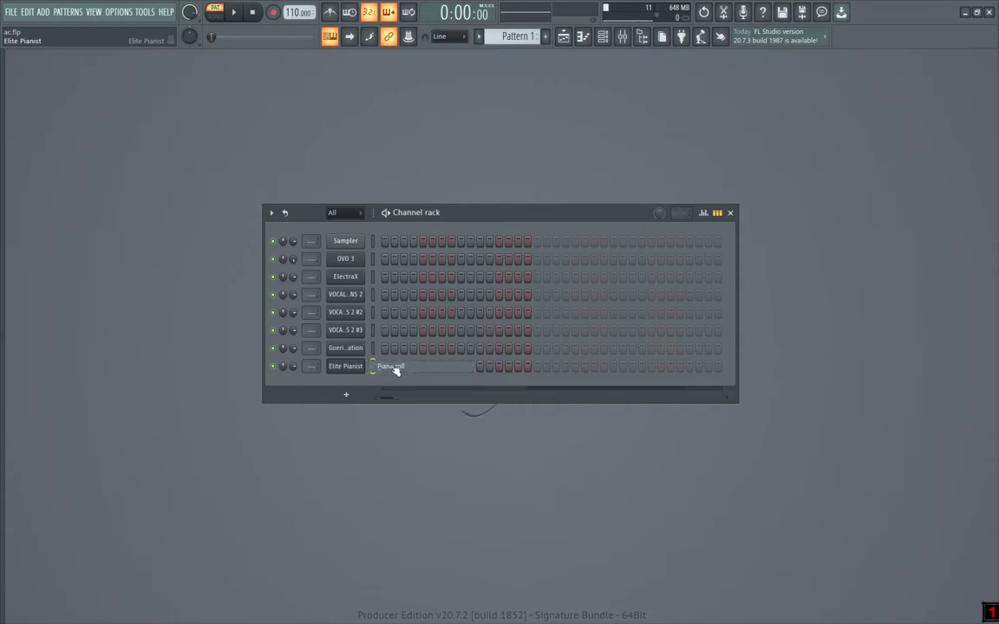
click(392, 367)
key(F6)
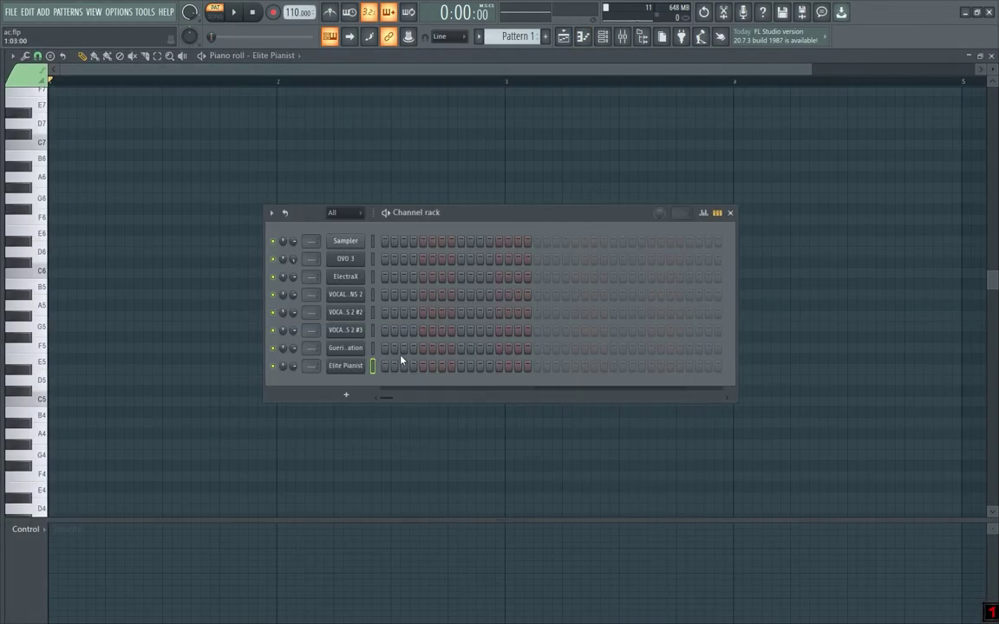
right_click(356, 368)
key(Escape)
click(346, 371)
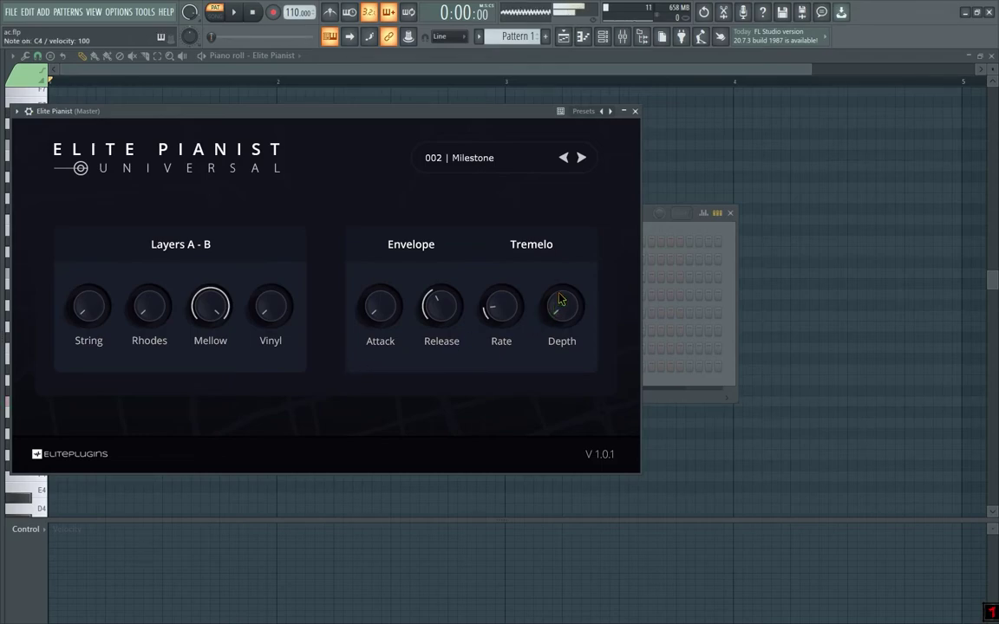
click(636, 112)
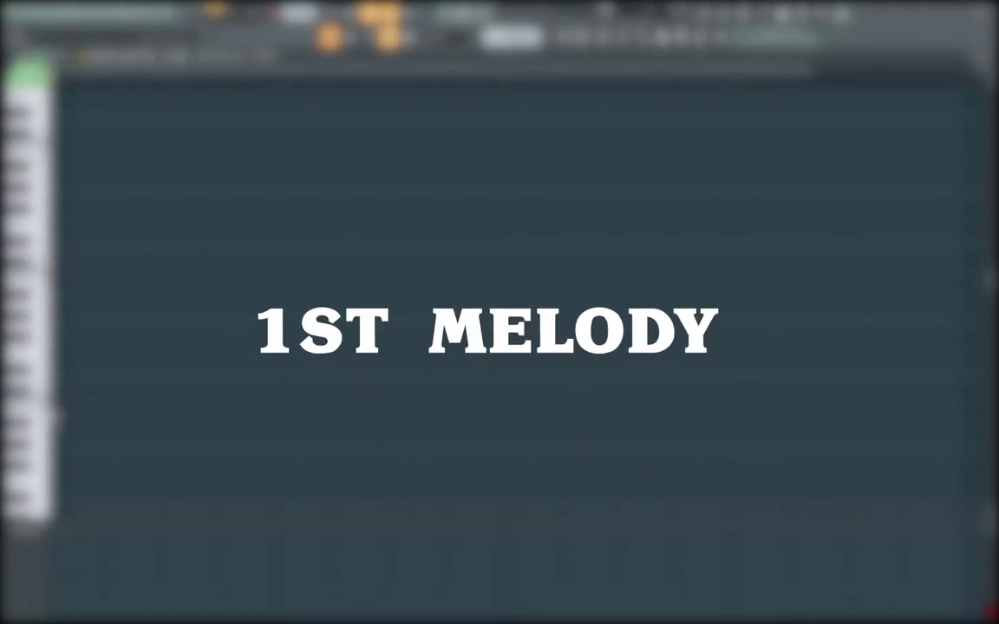
Step: In the OVO 3 piano roll, place one-beat notes at the starts of bars 1 to 4: D5, D#5, G#4 and G4
click(61, 403)
drag(80, 402, 104, 402)
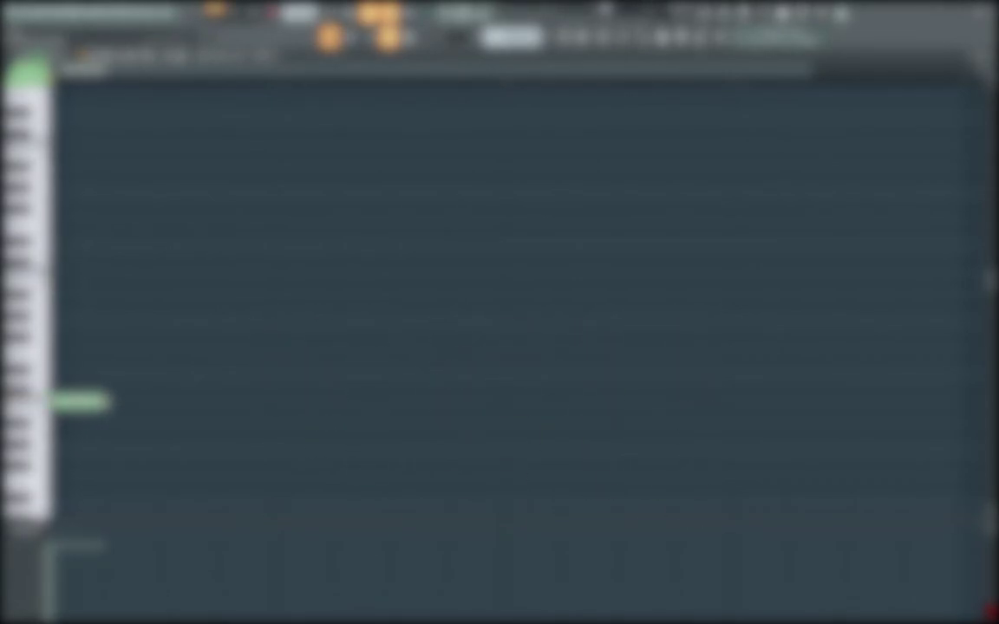
scroll(130, 402, down, 4)
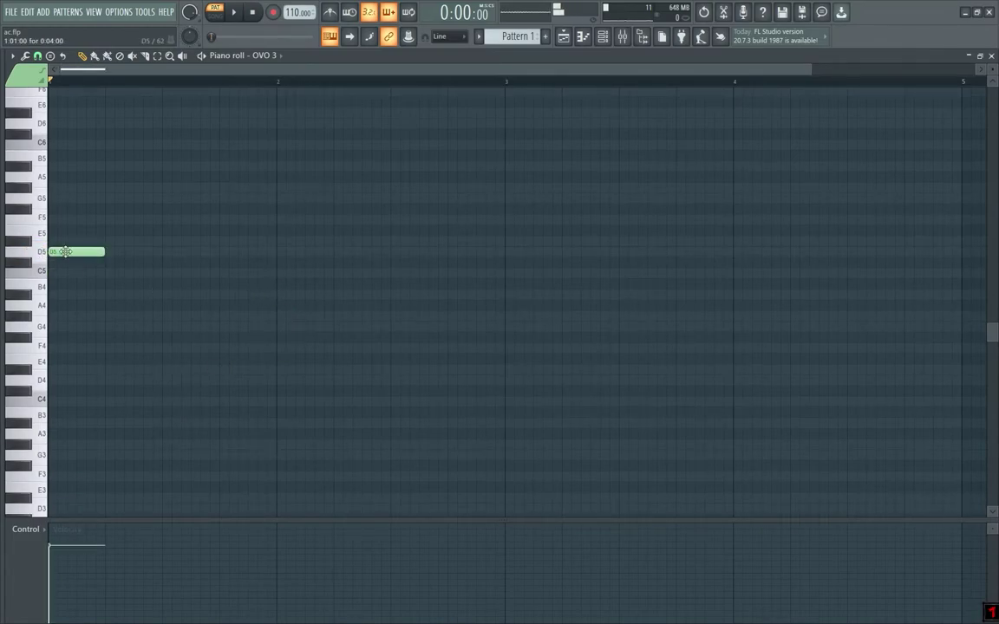
click(283, 242)
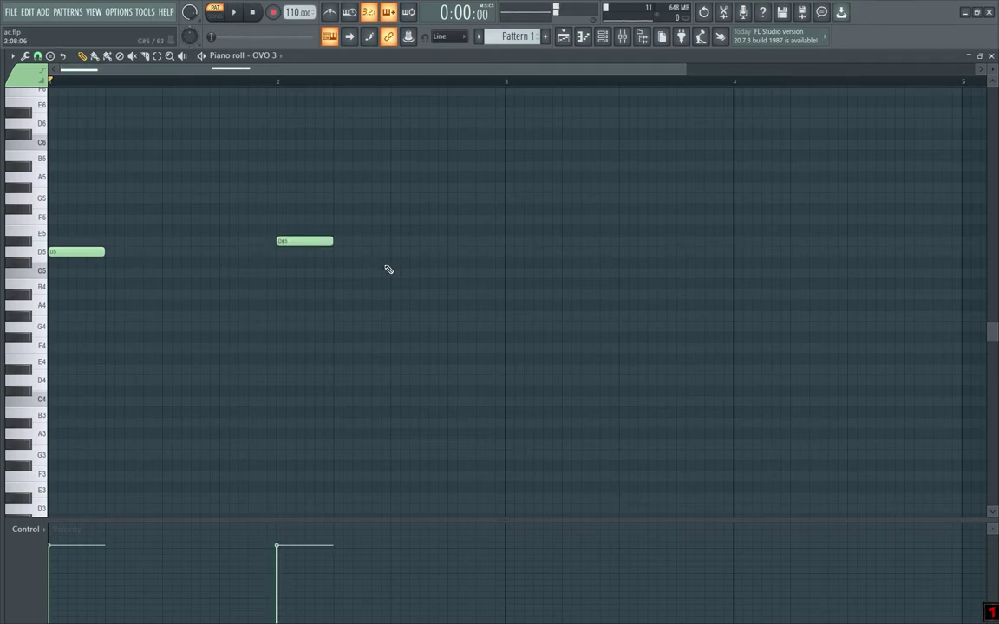
click(512, 316)
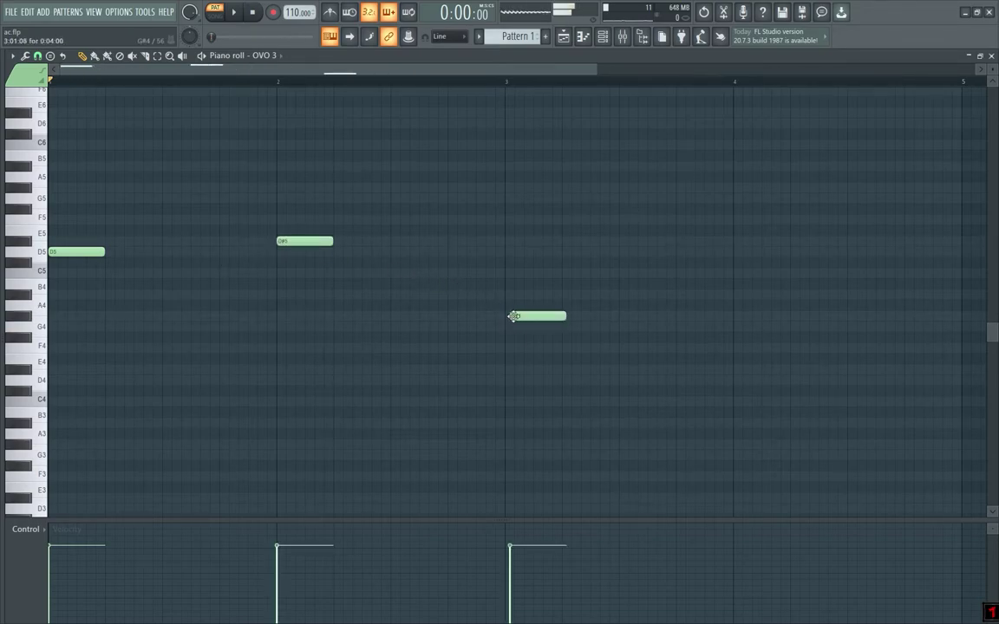
click(737, 328)
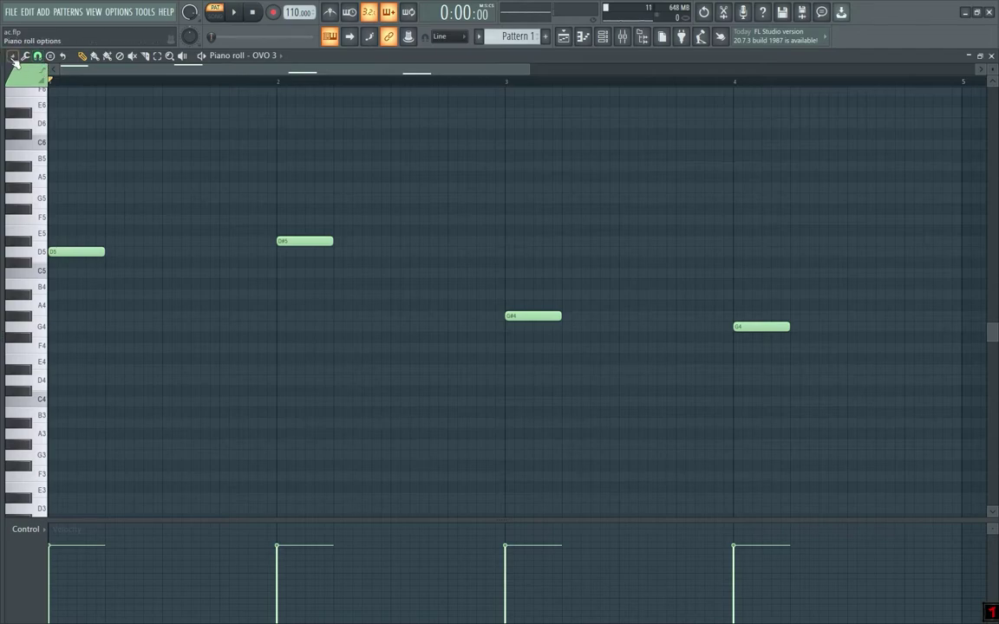
Step: Play back the four-note sequence from the start of the pattern
click(37, 57)
click(51, 87)
scroll(93, 273, up, 2)
key(space)
key(space)
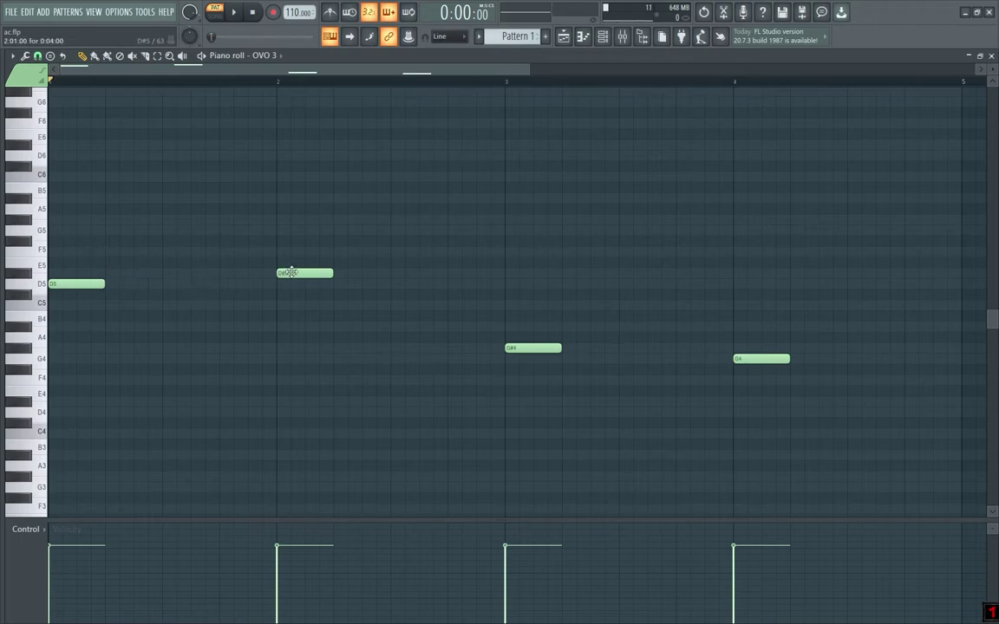
key(space)
Step: Raise the bar 2 note to G5, rework the notes in bars 3 and 4 as G4 and G#4, and play the pattern
drag(281, 223, 288, 233)
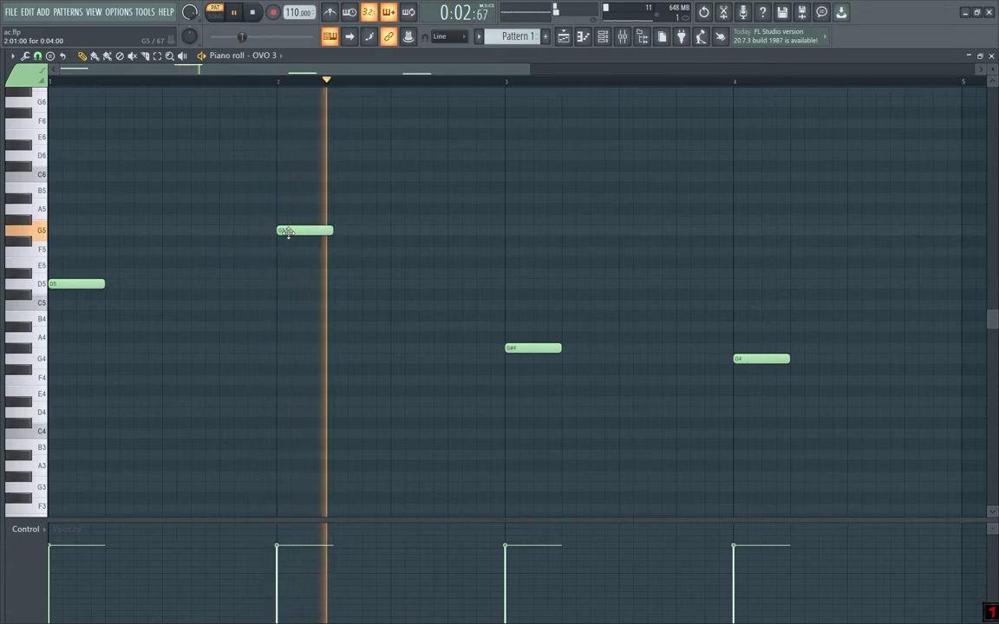
right_click(533, 348)
key(space)
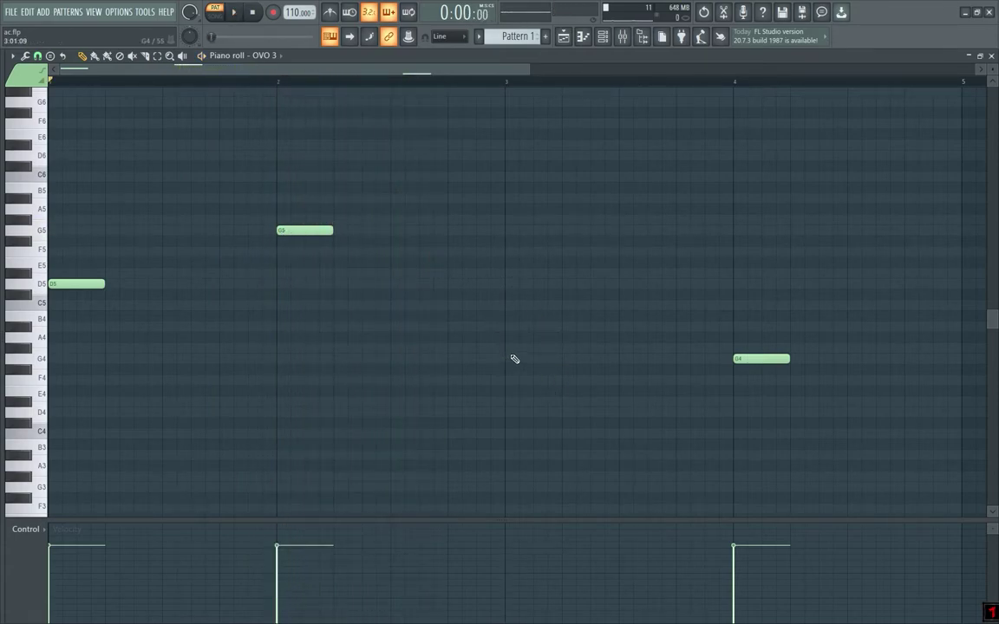
key(space)
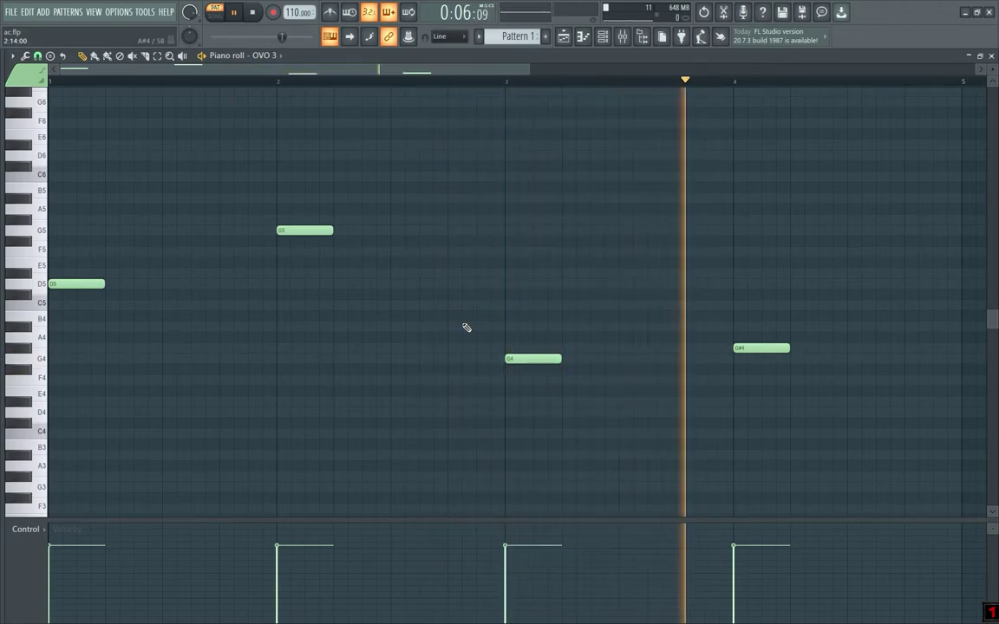
key(space)
Step: Stack F5, A#5 and C6 above the D5 note at the start of bar 1
scroll(44, 260, up, 2)
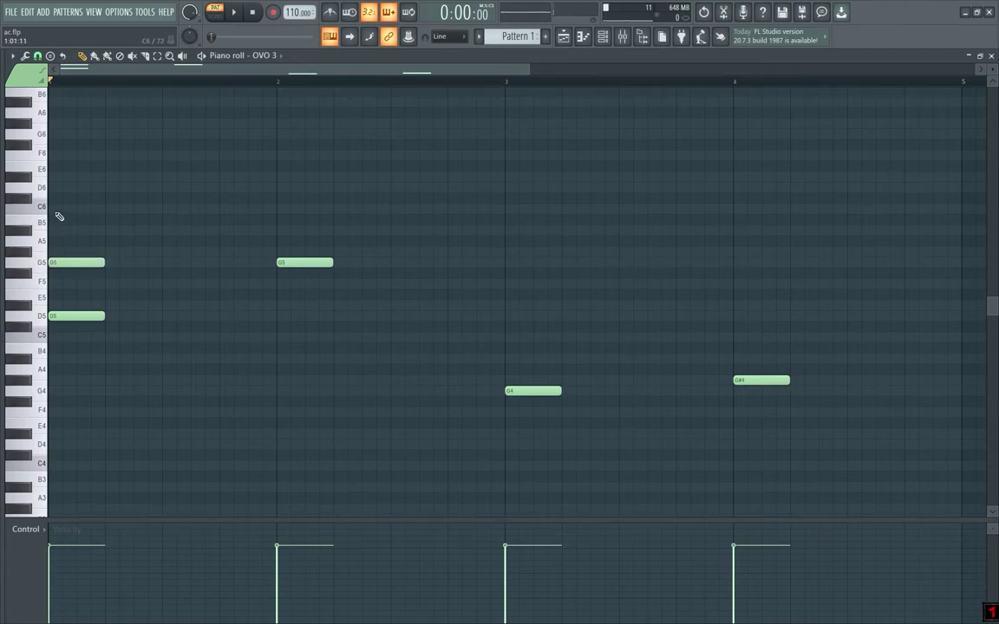
drag(65, 262, 67, 281)
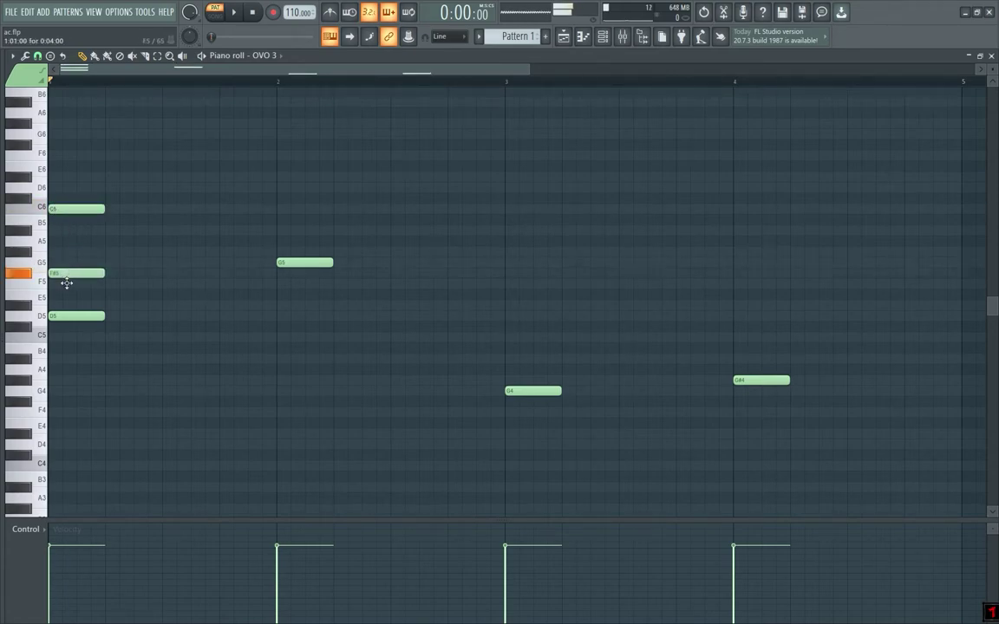
drag(67, 209, 63, 252)
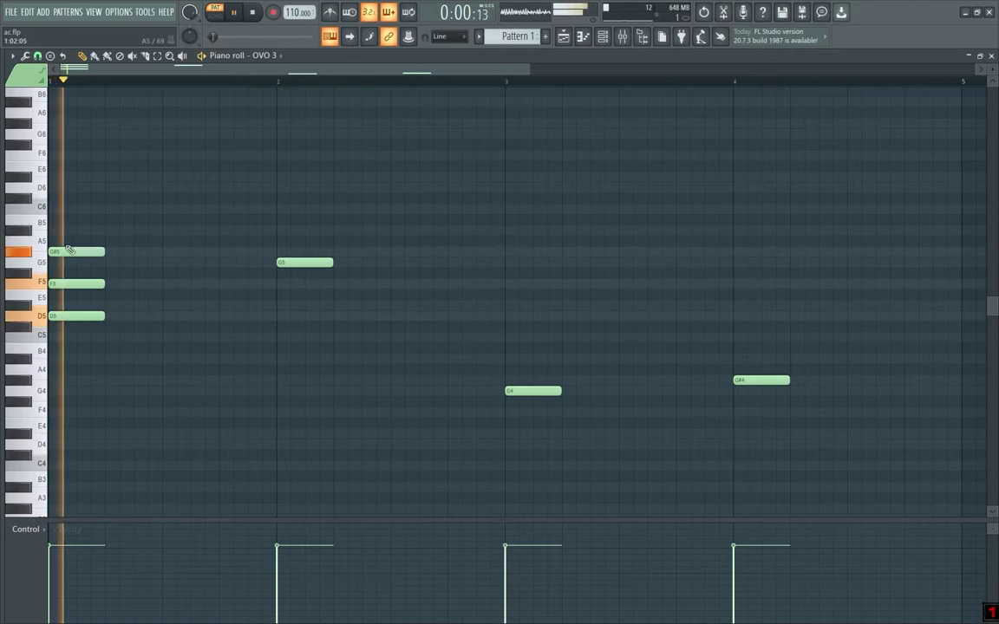
click(57, 210)
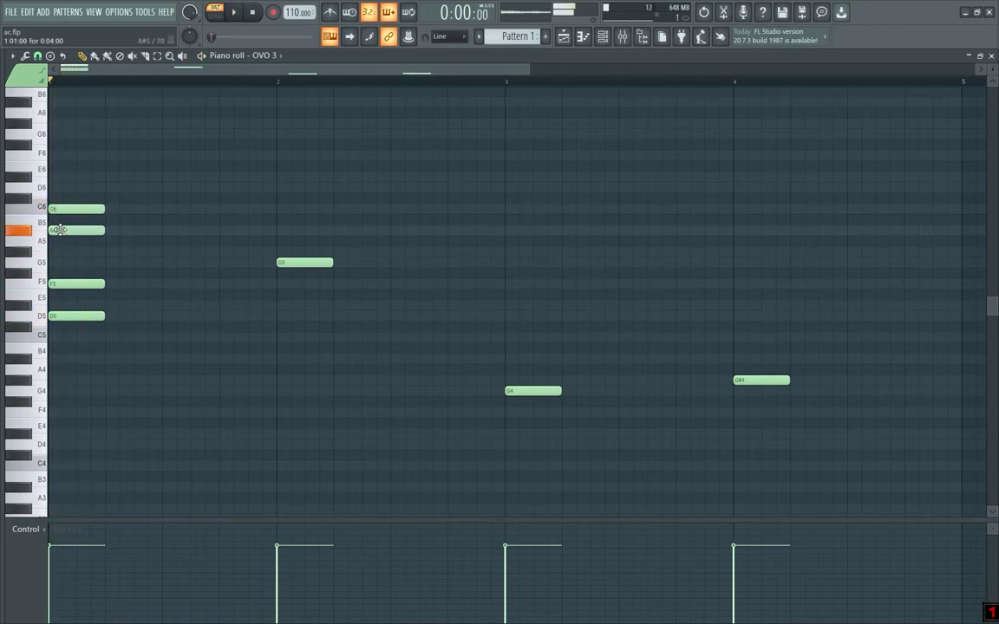
Step: Change the F5 in the bar 1 chord to G5 and play the chord back
drag(65, 283, 51, 229)
right_click(69, 230)
key(space)
key(space)
key(space)
scroll(62, 239, up, 2)
key(space)
key(space)
key(space)
Step: Add a top note to the bar 1 chord, trying D#6 and D6 with repeated playback
click(62, 241)
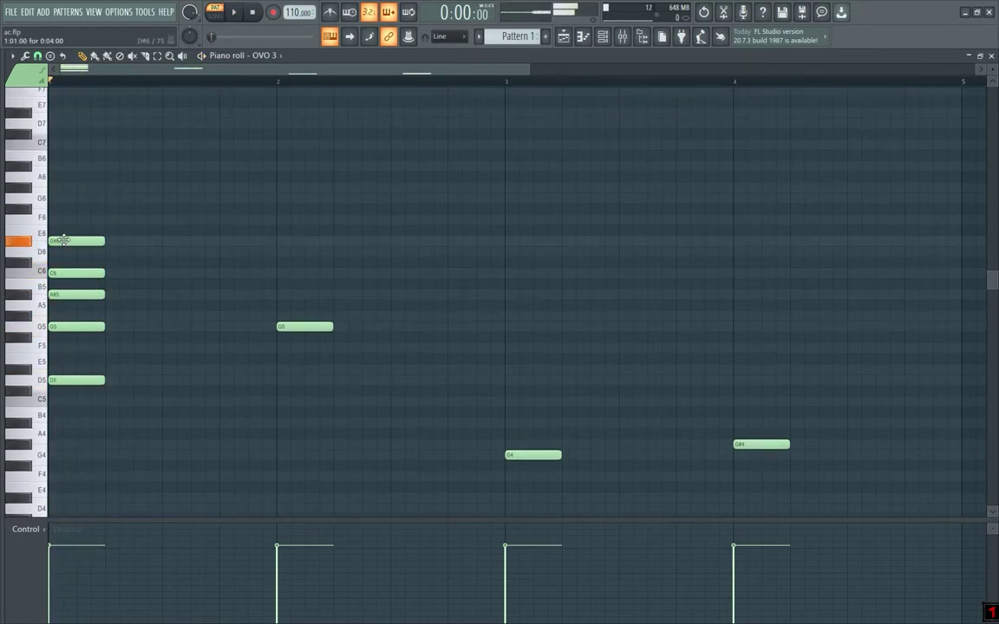
key(space)
key(space)
key(space)
key(space)
key(space)
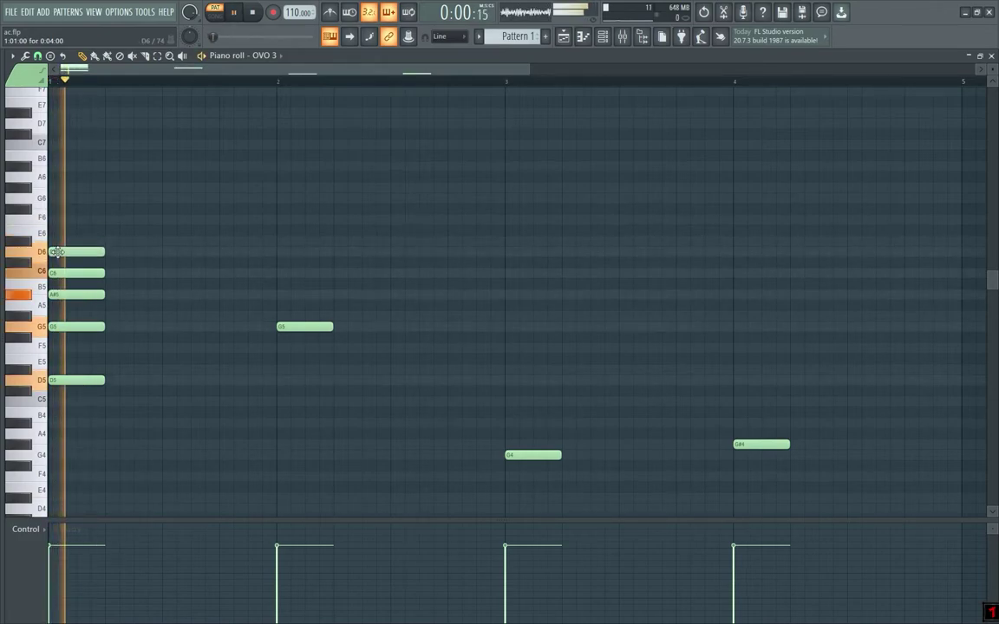
key(space)
key(space)
key(space)
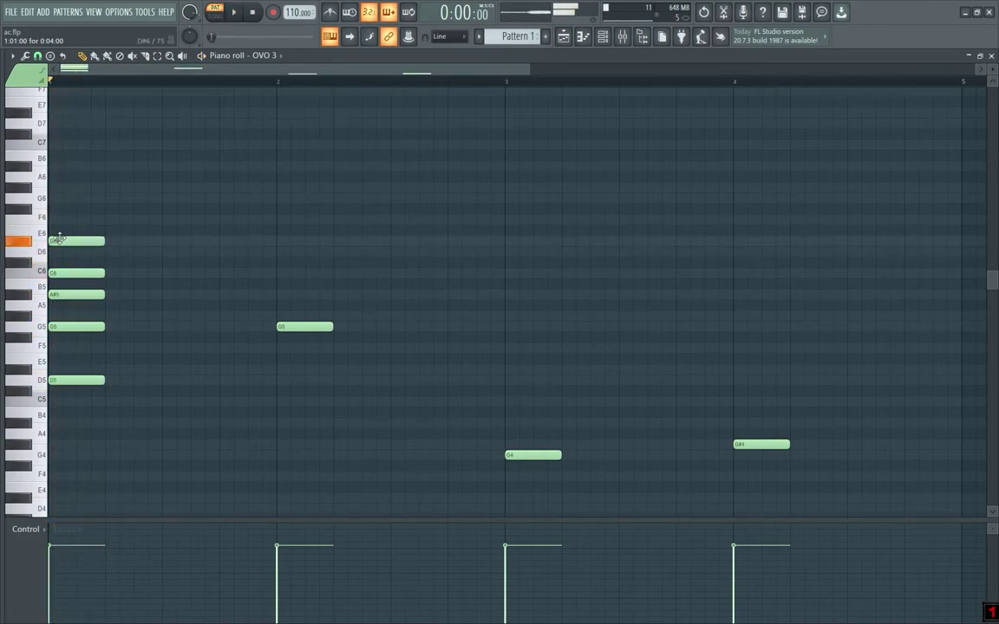
Step: Set the top note of the bar 1 chord to G6 and play the chord back
key(space)
key(space)
drag(56, 217, 74, 386)
key(space)
key(space)
key(space)
key(space)
drag(66, 330, 153, 330)
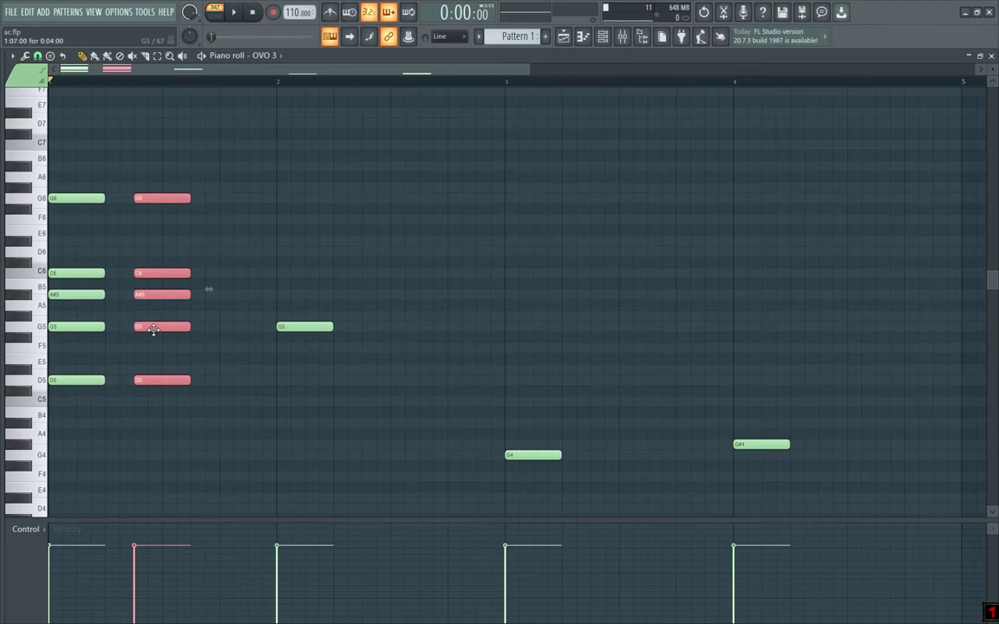
key(Delete)
key(space)
Step: Copy the four upper notes of the bar 1 chord above the bar 2 G5 as C6, D#6, F6 and C7, and play them back
drag(67, 174, 288, 262)
key(space)
key(space)
click(290, 265)
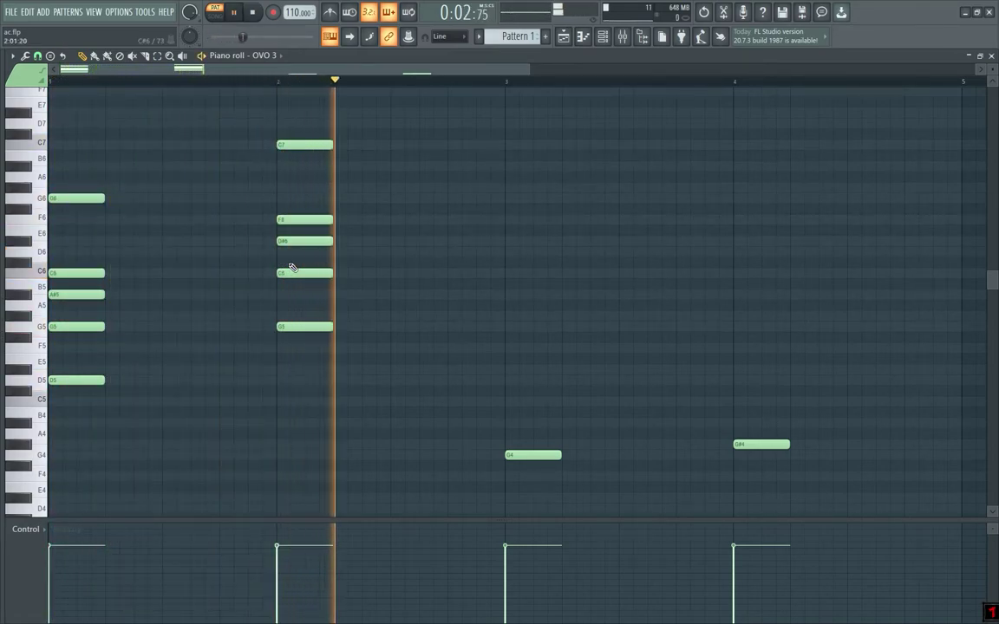
key(space)
Step: Copy the upper chord notes above the bar 3 G4, adjust them to A#4, D5, F5 and A#5, and preview the chord
drag(308, 130, 538, 430)
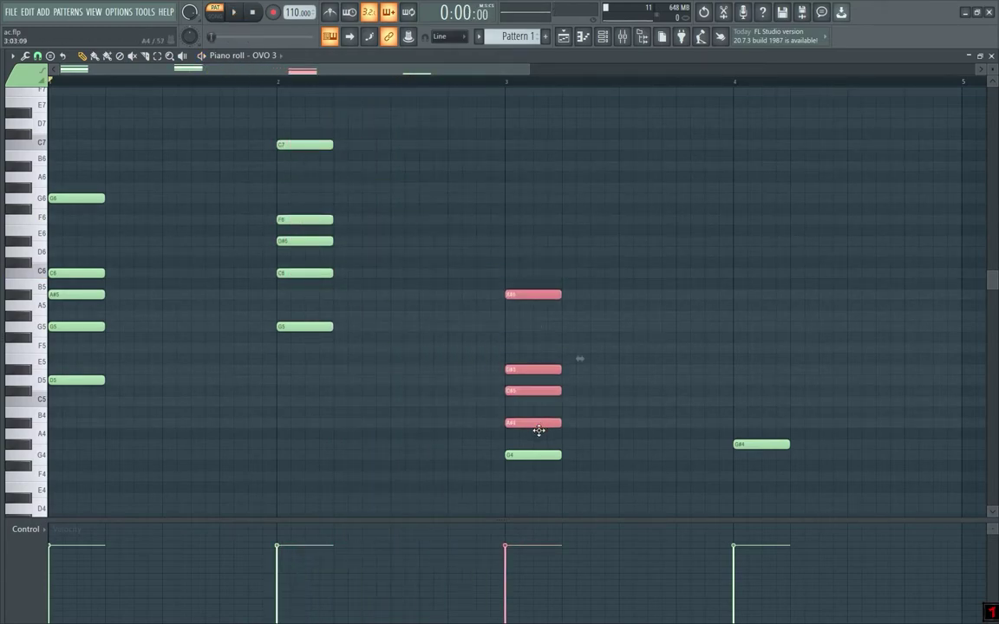
click(536, 410)
drag(527, 370, 527, 349)
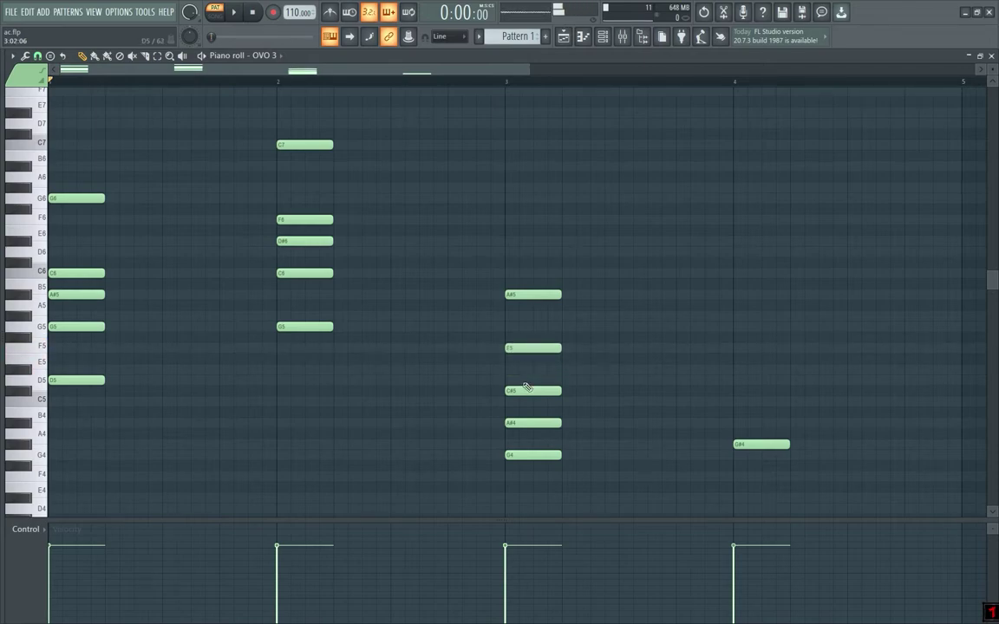
key(space)
key(space)
alt+right_click(524, 344)
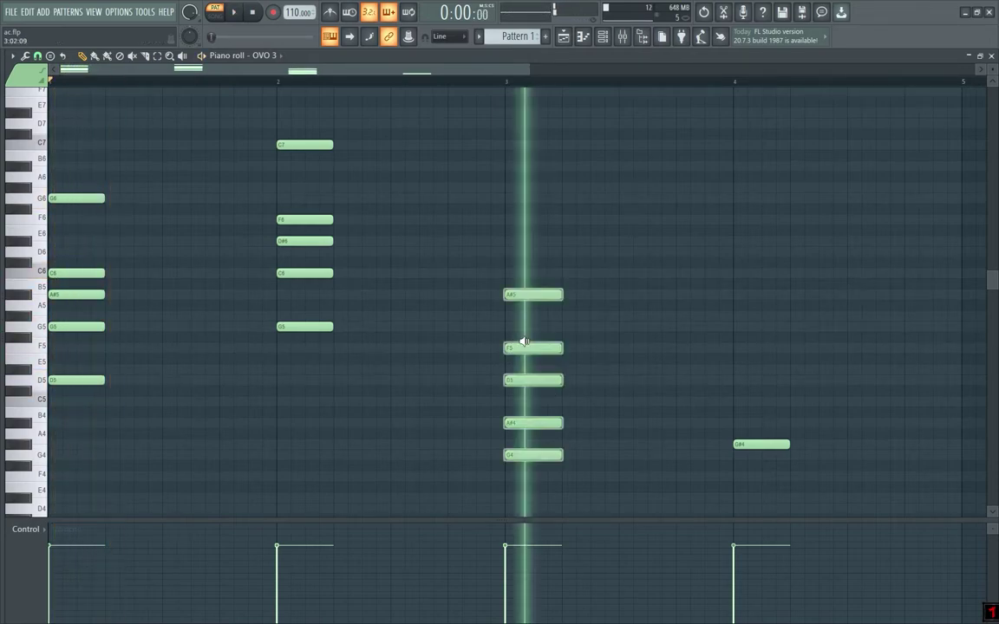
Step: Copy the upper notes above the bar 4 G#4 as C5, D#5, G5 and C6, and play the full progression
drag(519, 420, 746, 402)
key(ctrl+d)
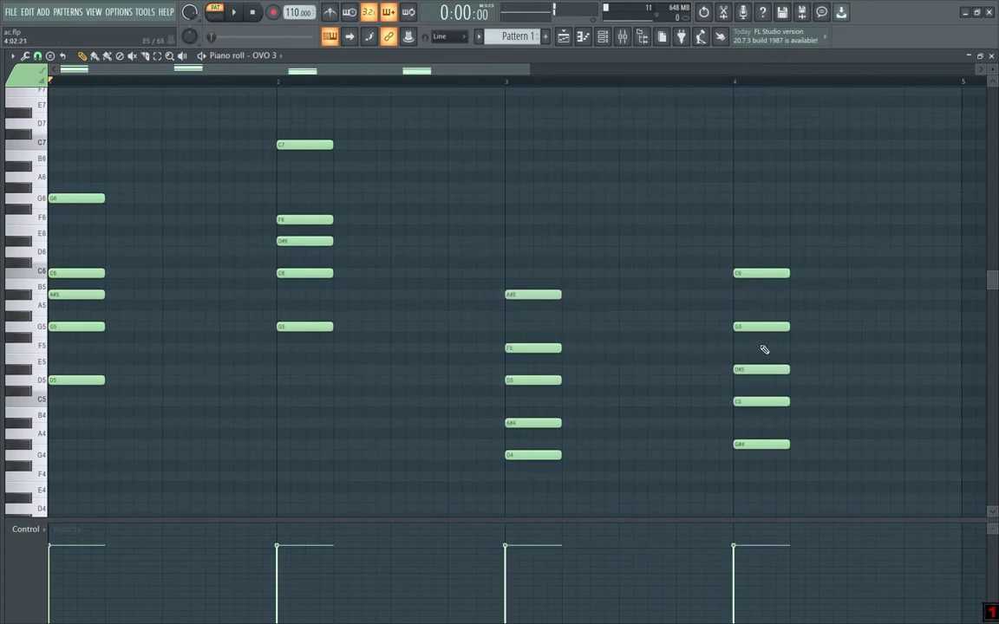
alt+right_click(285, 292)
alt+right_click(75, 308)
key(space)
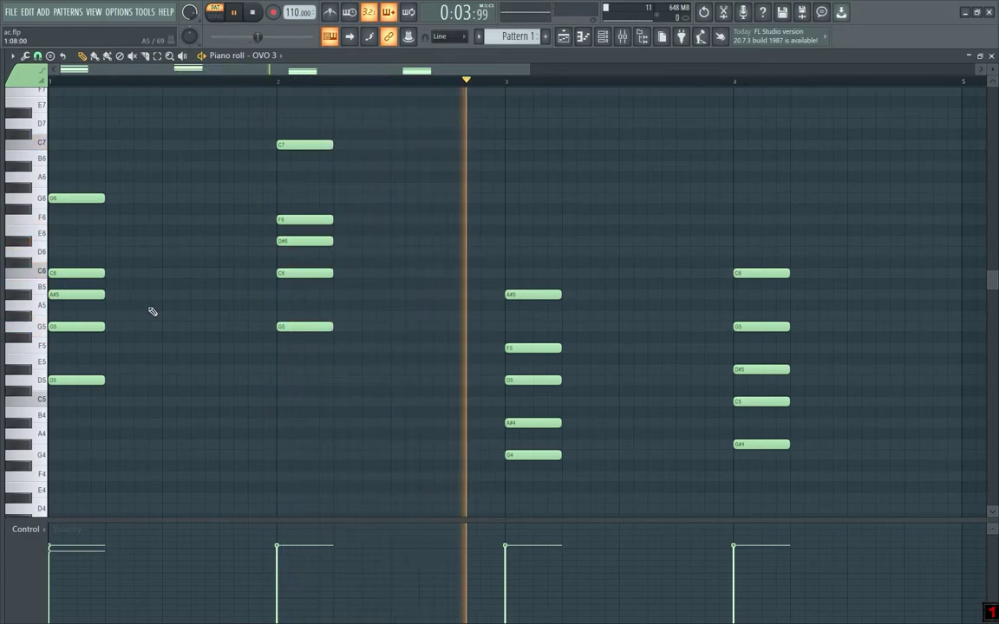
Step: Stretch all four OVO 3 chords to fill their bars, using a temporary G5 at bar 5 as the end point, and play them back
ctrl+scroll(152, 312, down, 2)
scroll(139, 318, down, 1)
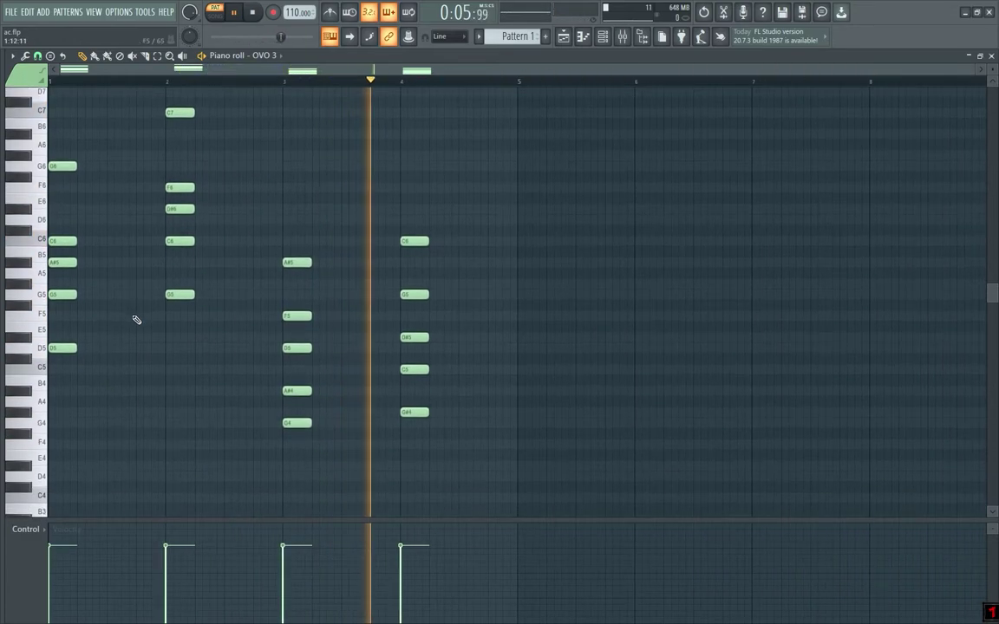
key(space)
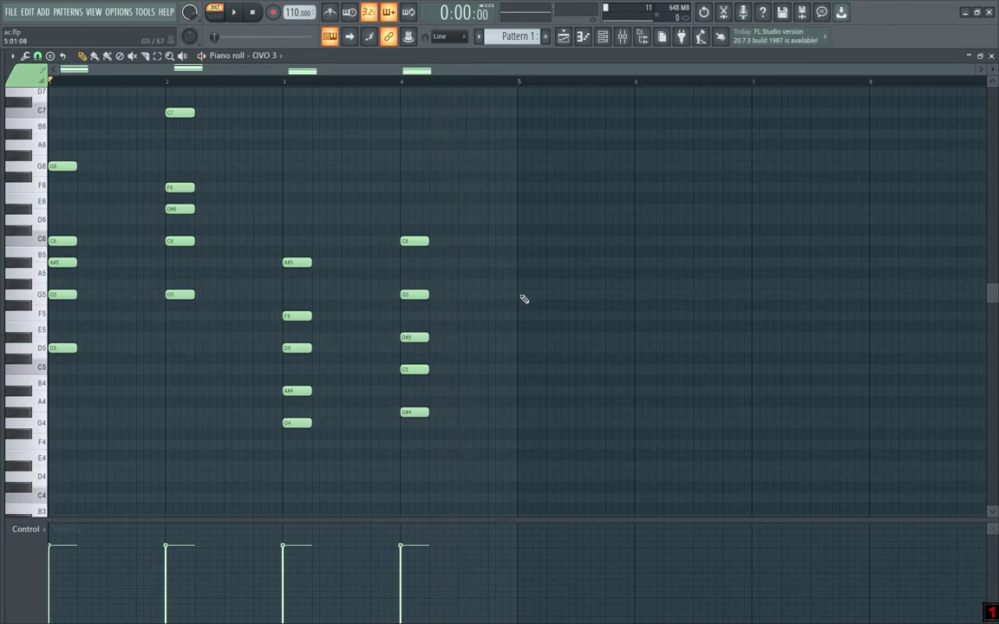
click(520, 295)
key(ctrl+l)
key(space)
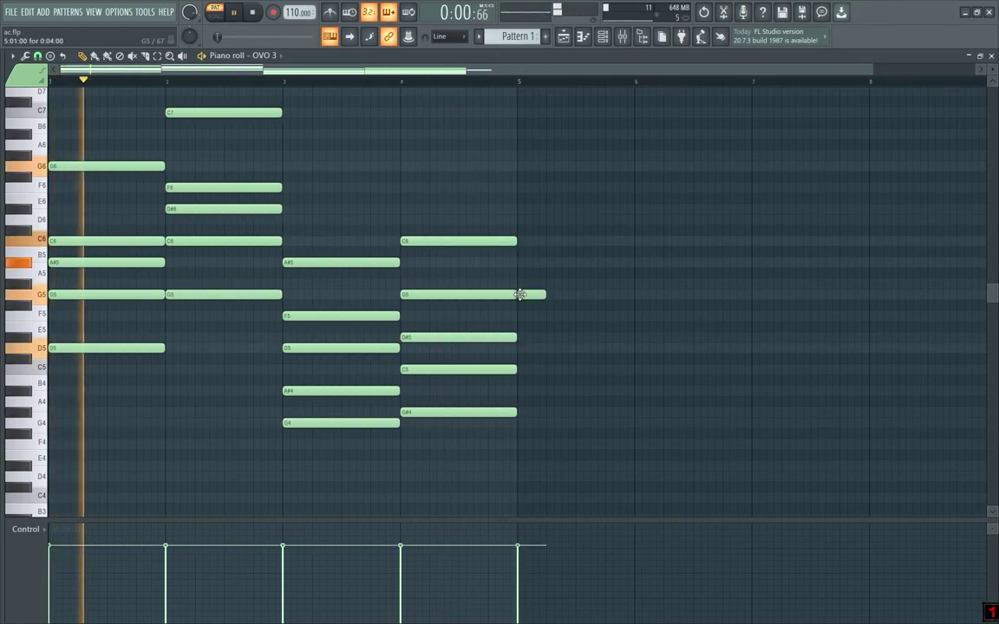
right_click(529, 295)
Step: In the ElectraX piano roll, enter D5, G5 and A#5 as a bar-long chord in bar 1
key(F6)
right_click(353, 277)
click(372, 279)
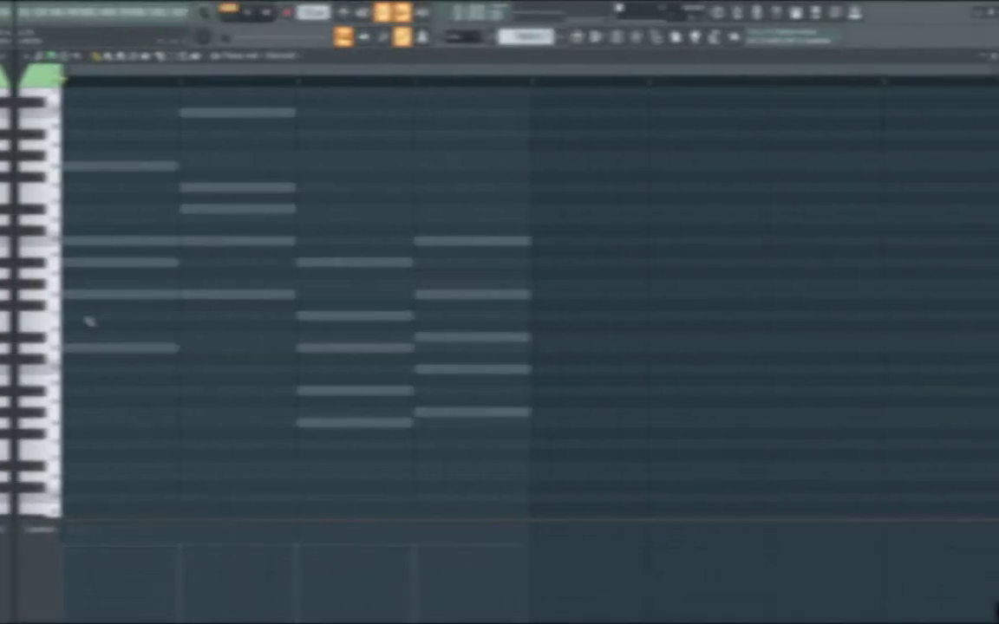
click(65, 348)
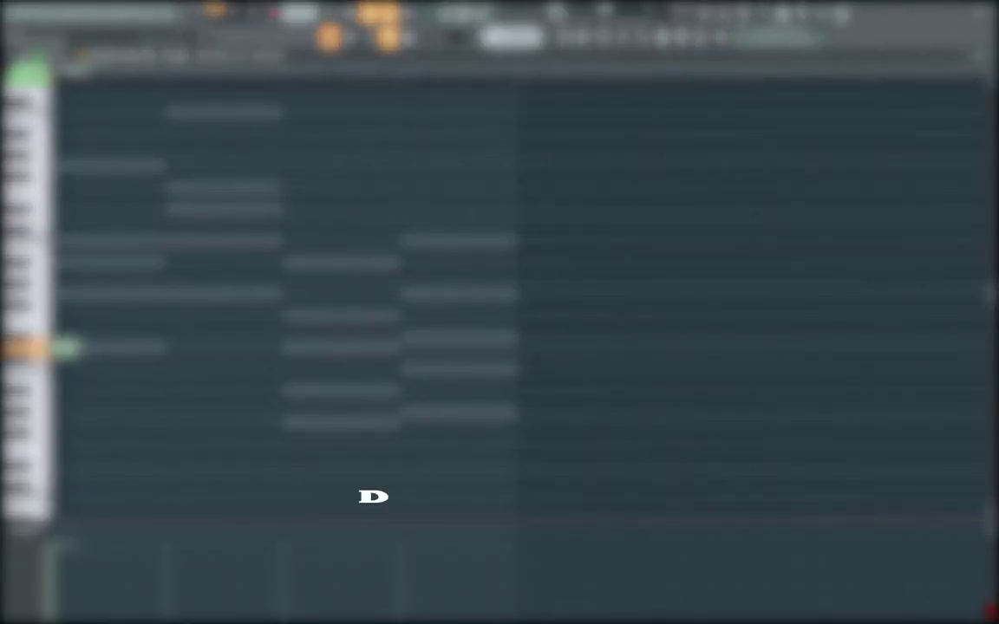
click(65, 295)
click(67, 260)
key(ctrl+a)
click(92, 347)
key(ctrl+z)
drag(60, 260, 162, 304)
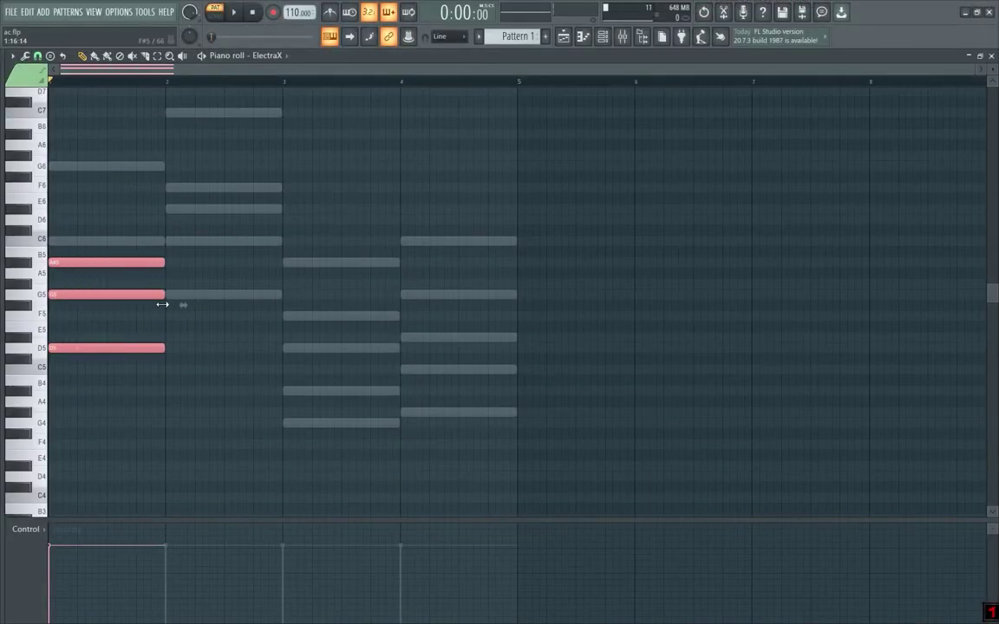
Step: Enter a bar-long ElectraX chord of G5, C6 and D#6 in bar 2
click(173, 295)
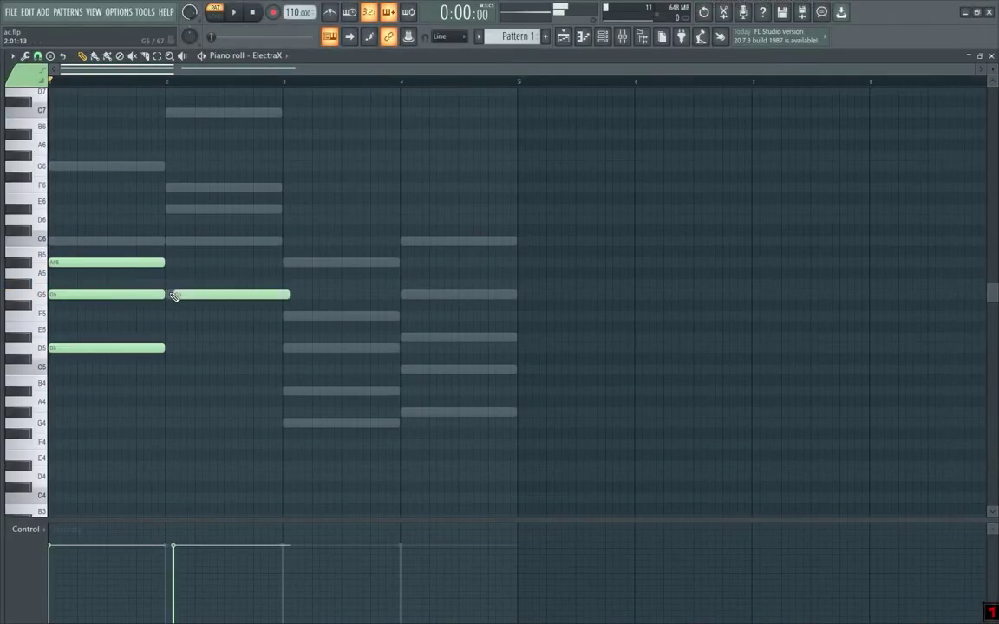
click(168, 240)
click(162, 208)
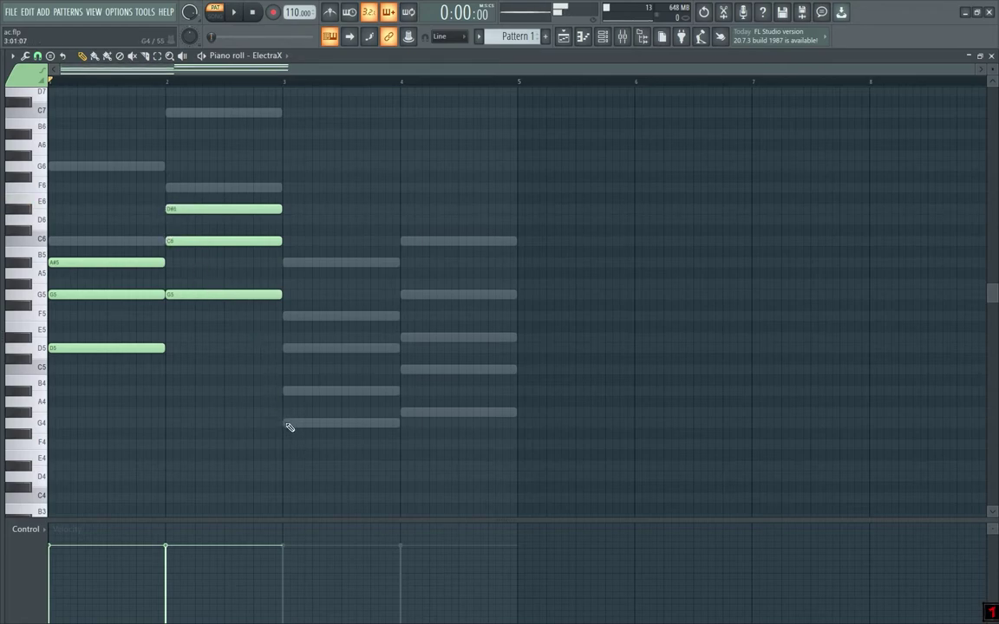
Step: Enter ElectraX chords of G4, A#4, D5 in bar 3 and G#4, C5, D#5 in bar 4, and play the pattern
click(288, 424)
right_click(295, 393)
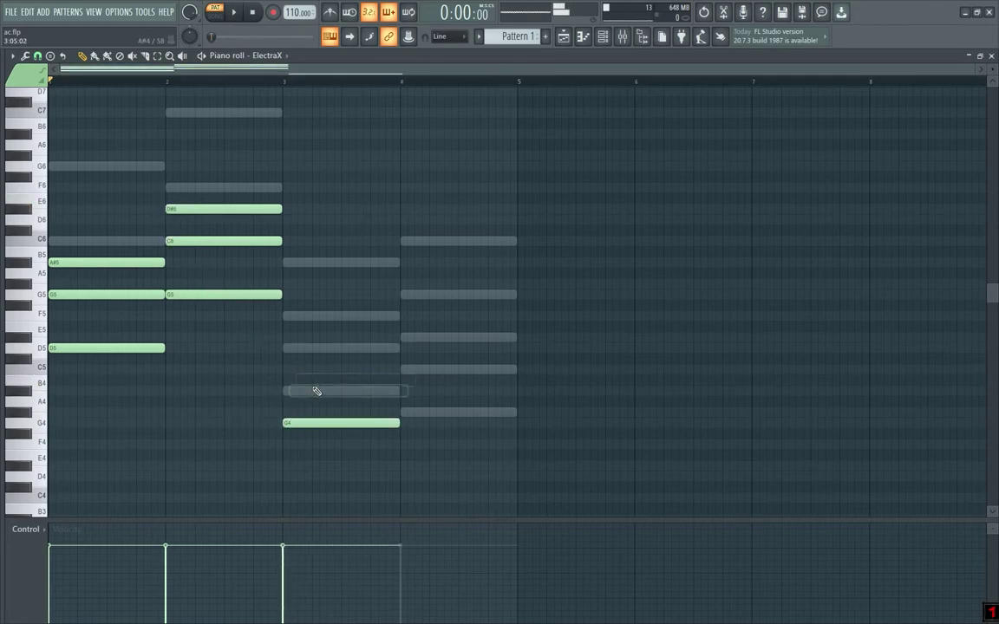
click(406, 413)
click(404, 369)
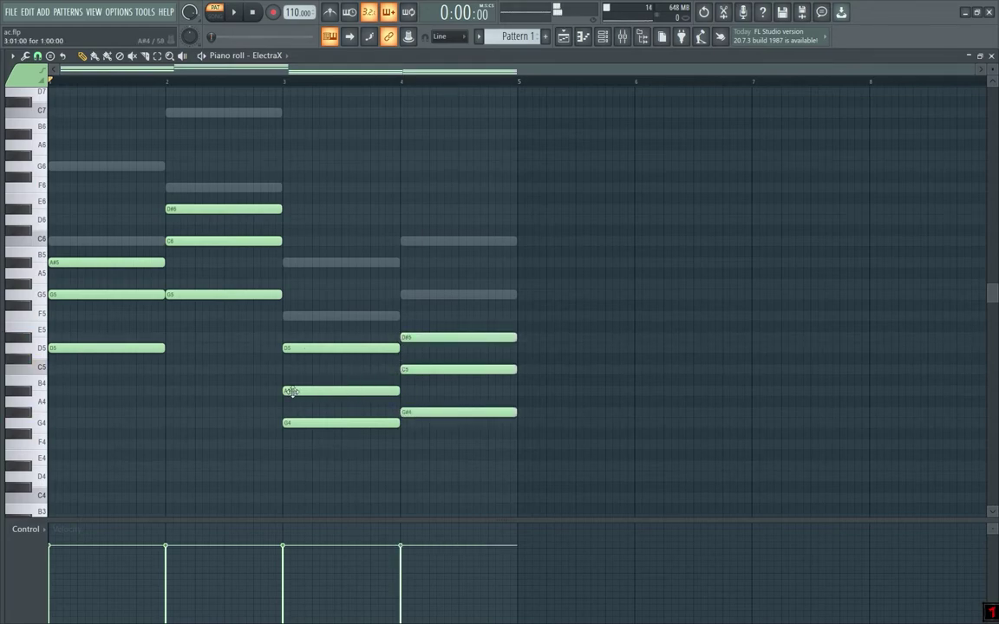
key(space)
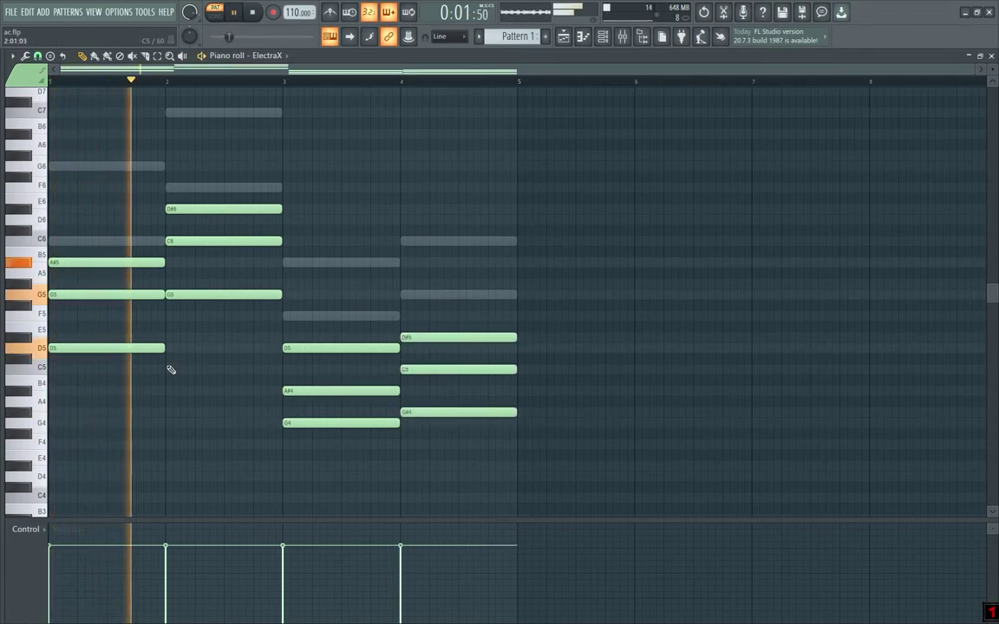
Step: Lower the bar 1 G5 and A#5 and the bar 2 C6 and D#6 by one octave, and play the pattern back
drag(197, 197, 179, 265)
drag(95, 247, 90, 343)
key(space)
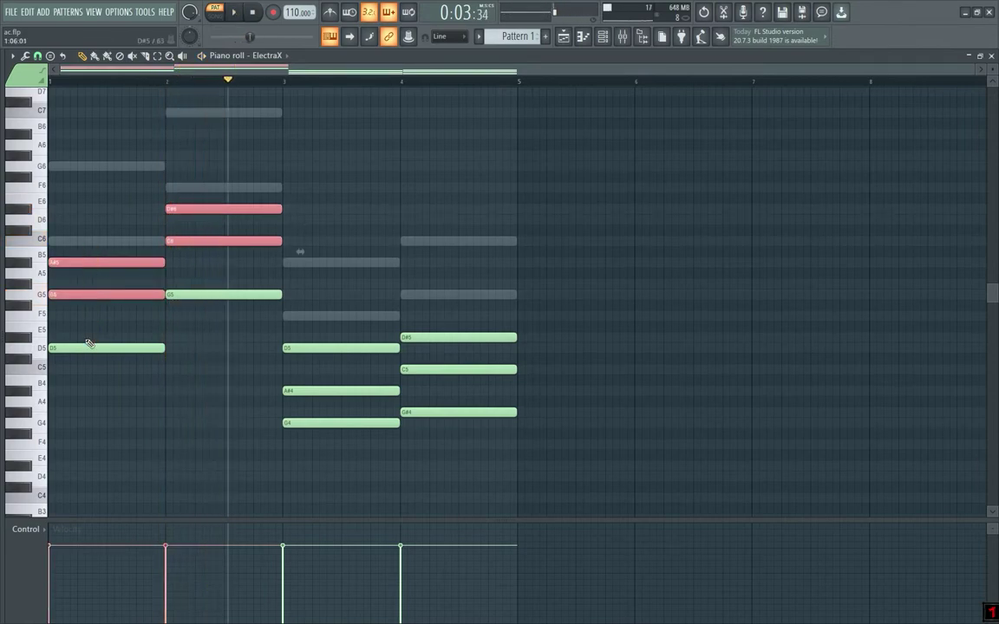
key(ctrl+Down)
key(space)
key(space)
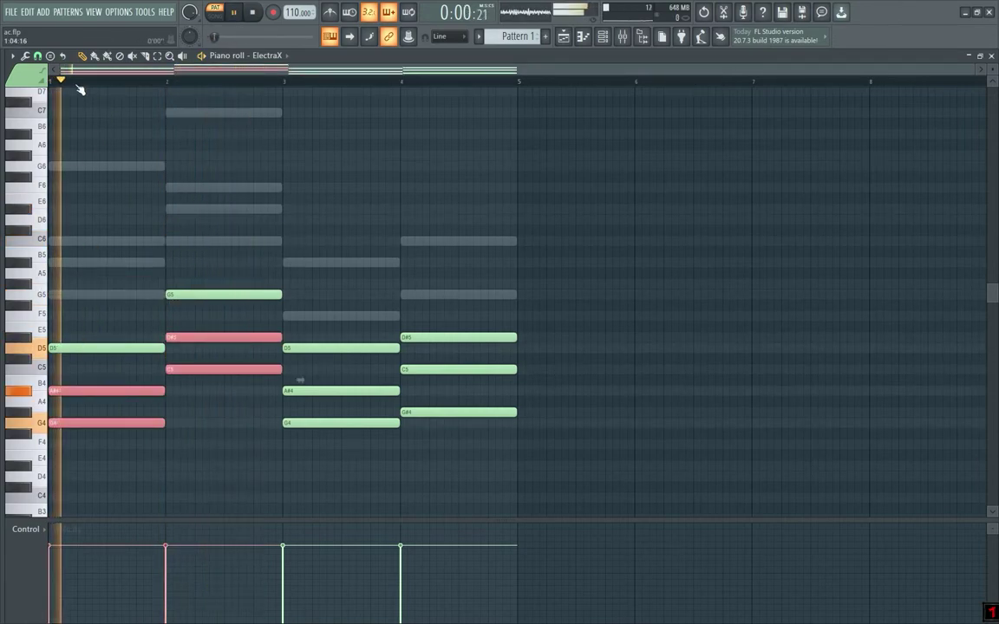
key(ctrl+d)
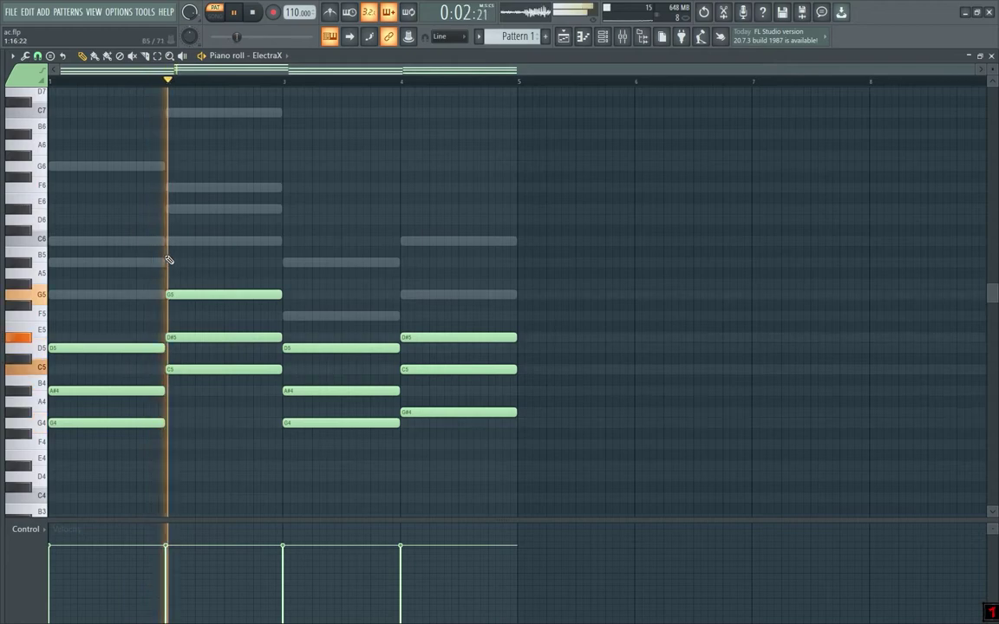
Step: Lower the bar 2 G5 by an octave to G4 and set the ElectraX channel volume to 57%
drag(186, 260, 199, 332)
drag(220, 276, 228, 315)
key(ctrl+Down)
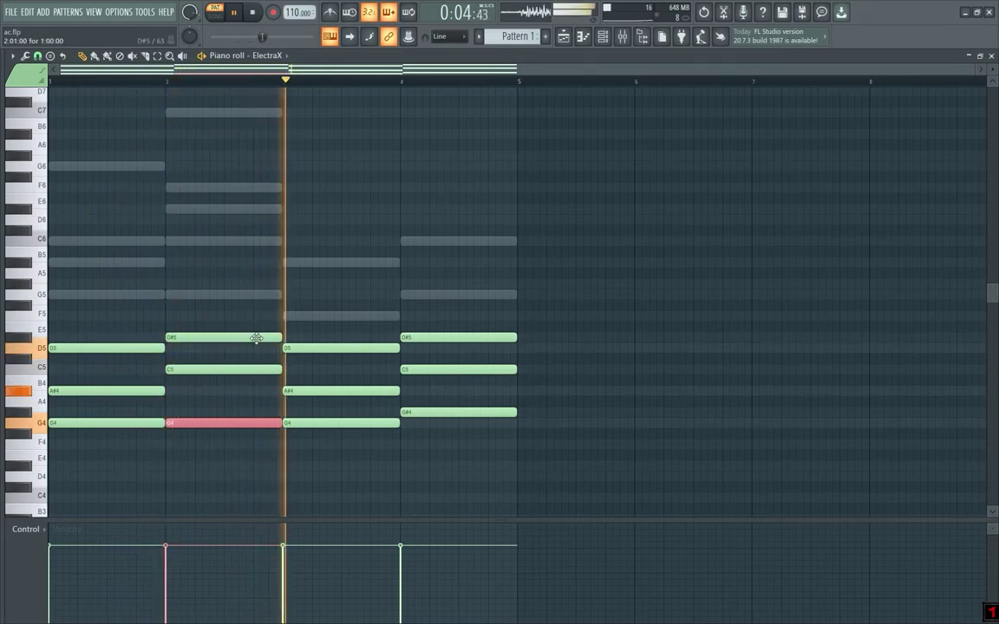
key(F6)
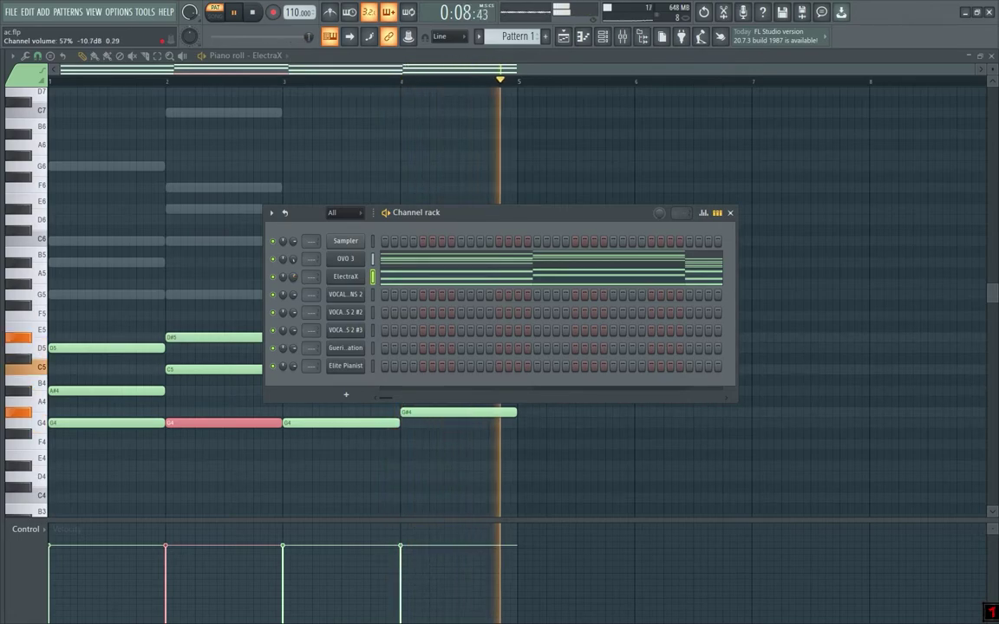
key(F6)
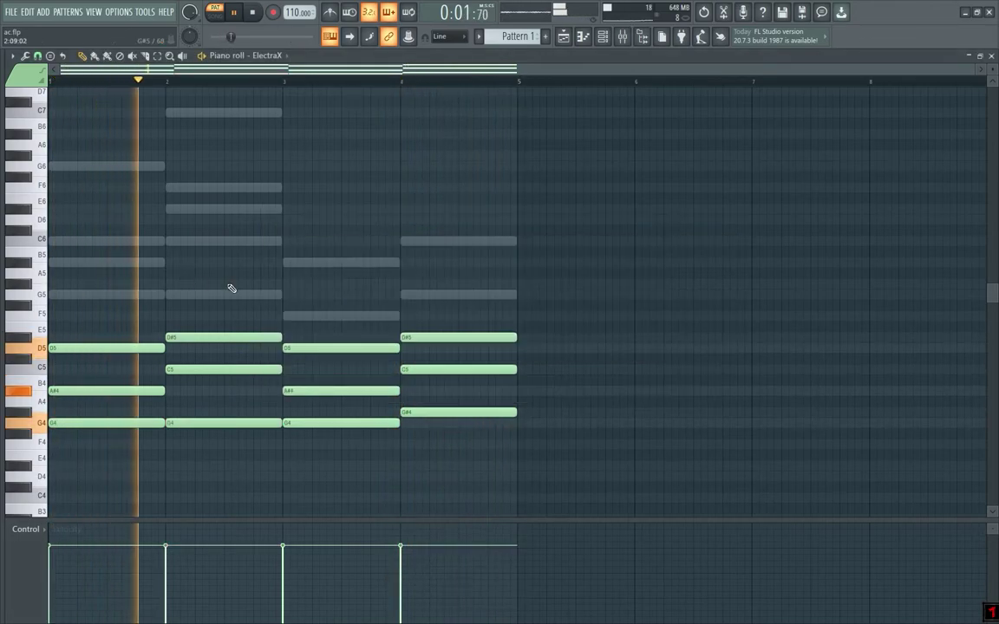
Step: Lower the bar 3 D5 to D4 and the bar 4 D#5 to D#4 during playback
click(319, 349)
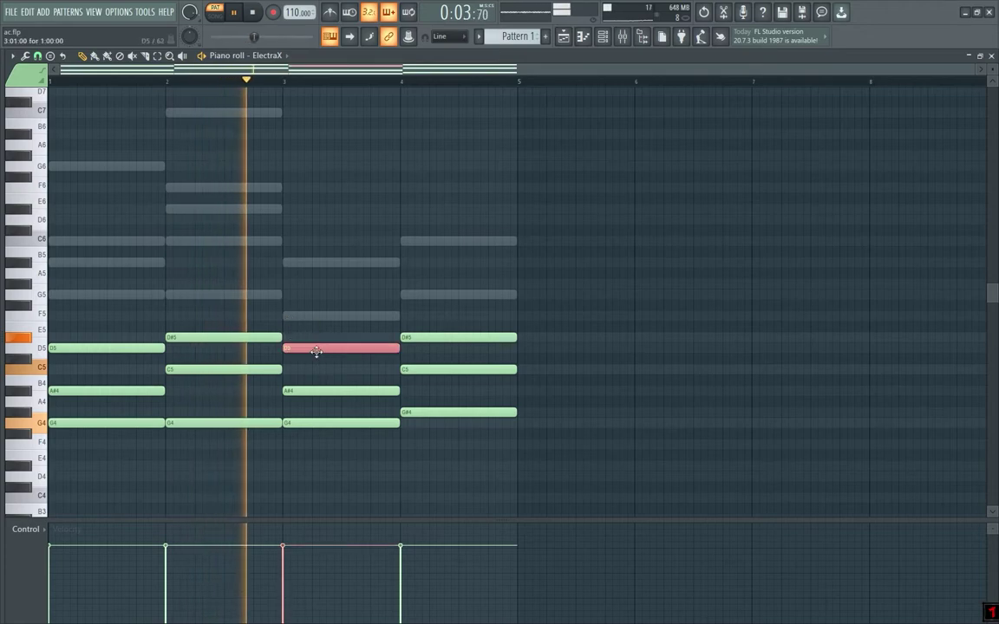
key(ctrl+Down)
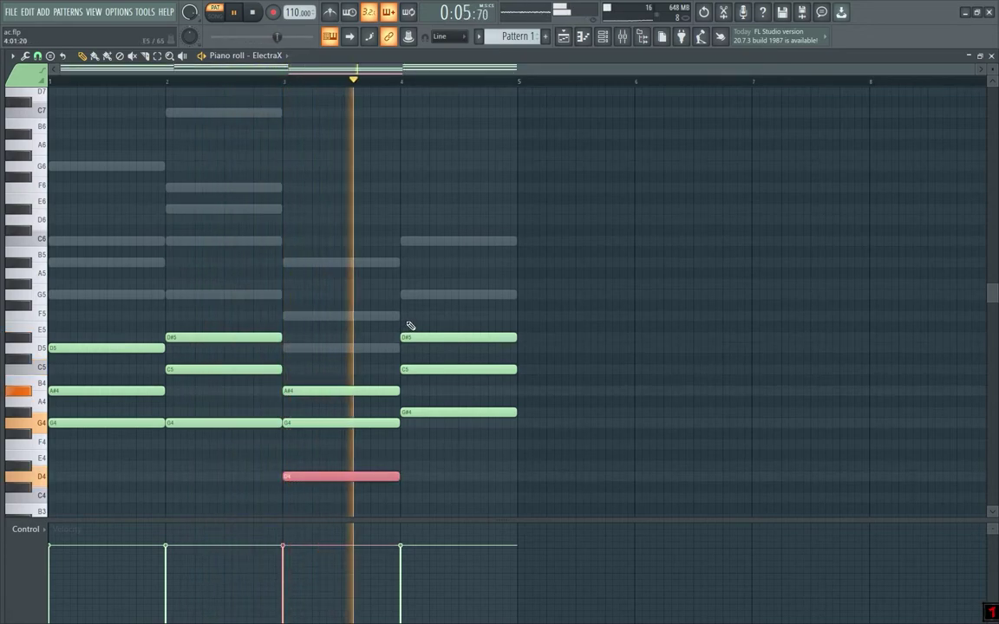
click(412, 337)
key(ctrl+Down)
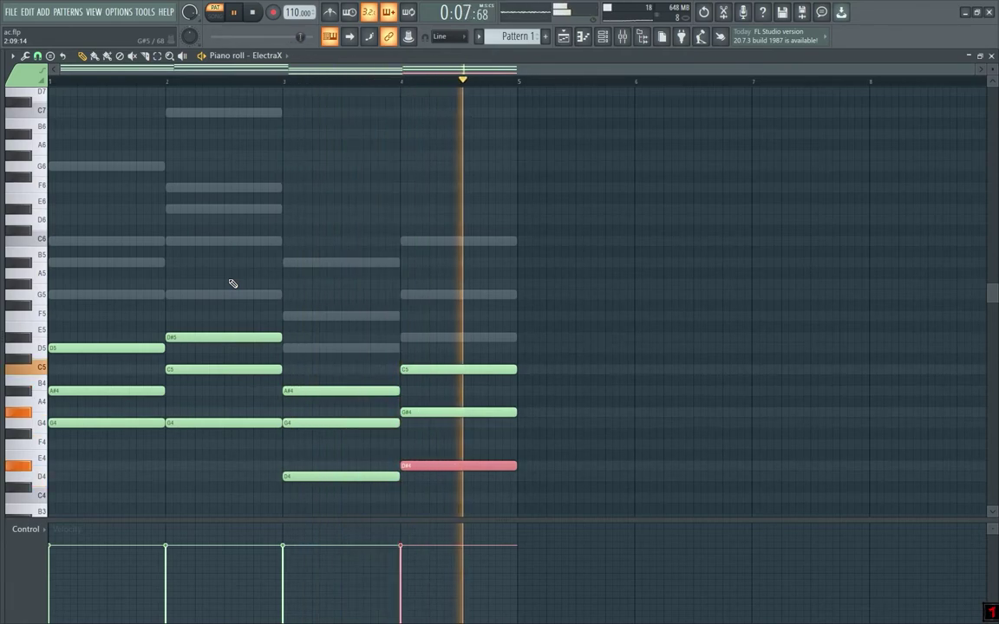
Step: In the VOCAL RUNS 2 piano roll, place a short G5 midway through bar 1 and a short A#5 midway through bar 3
key(F6)
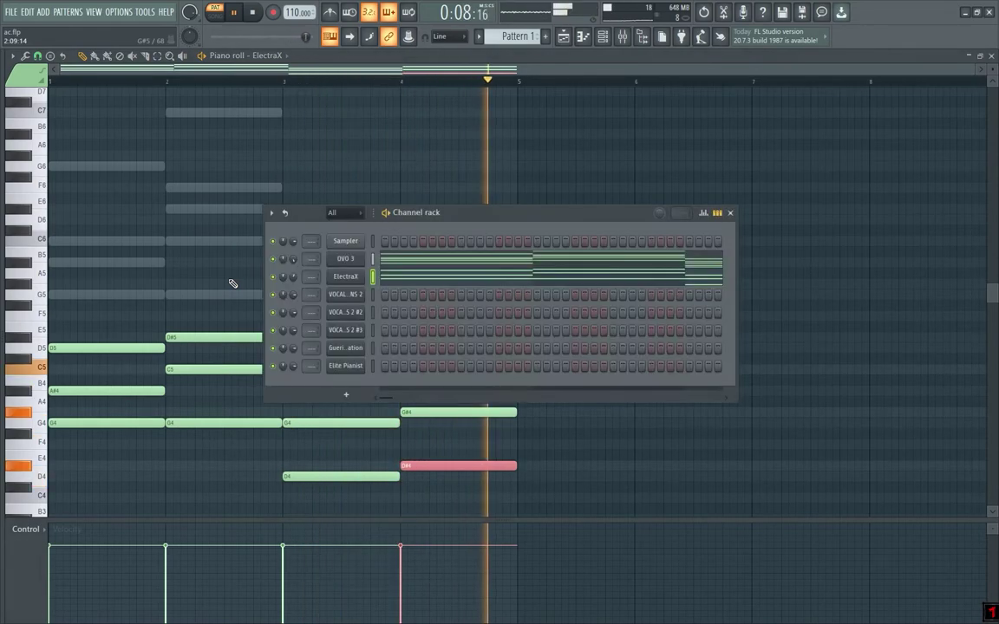
right_click(364, 293)
click(387, 296)
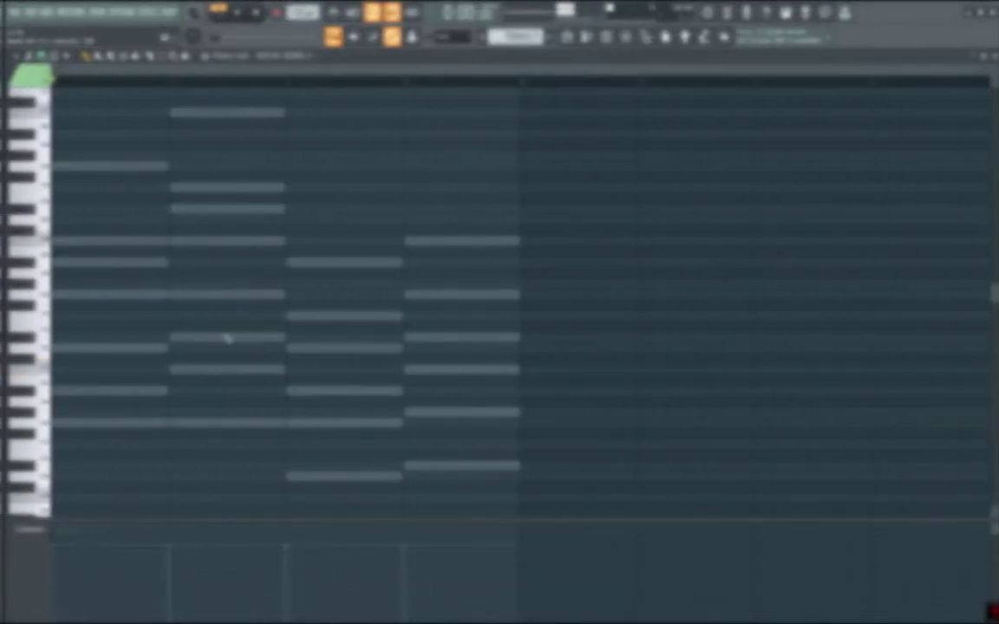
click(113, 348)
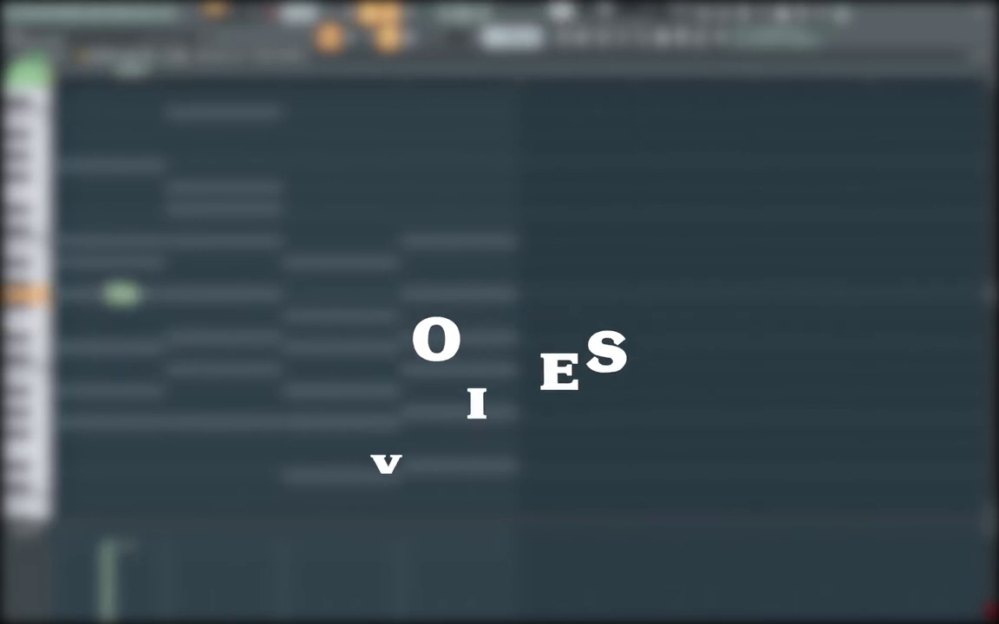
key(space)
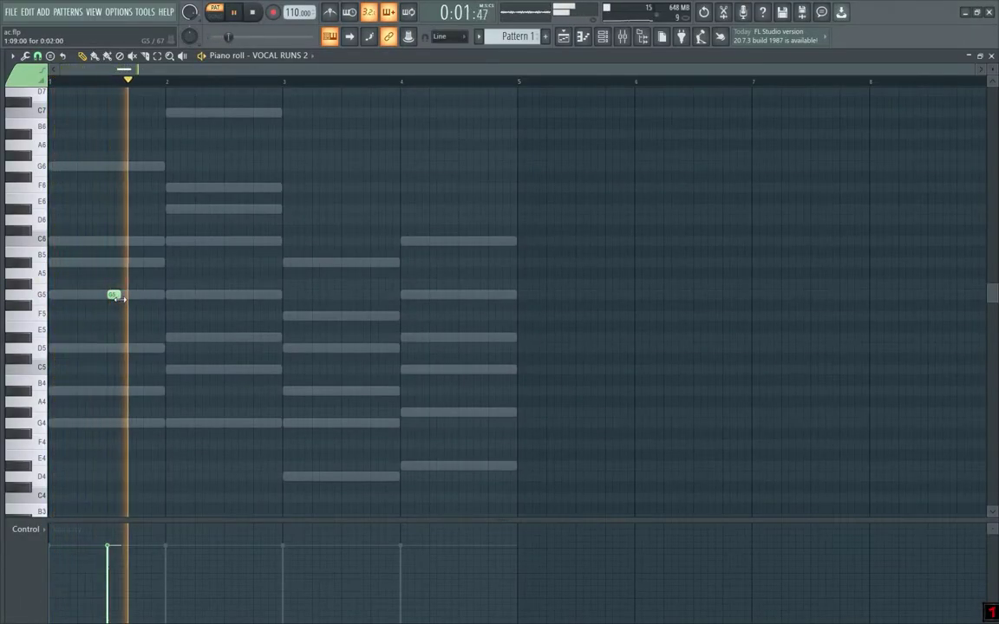
click(345, 262)
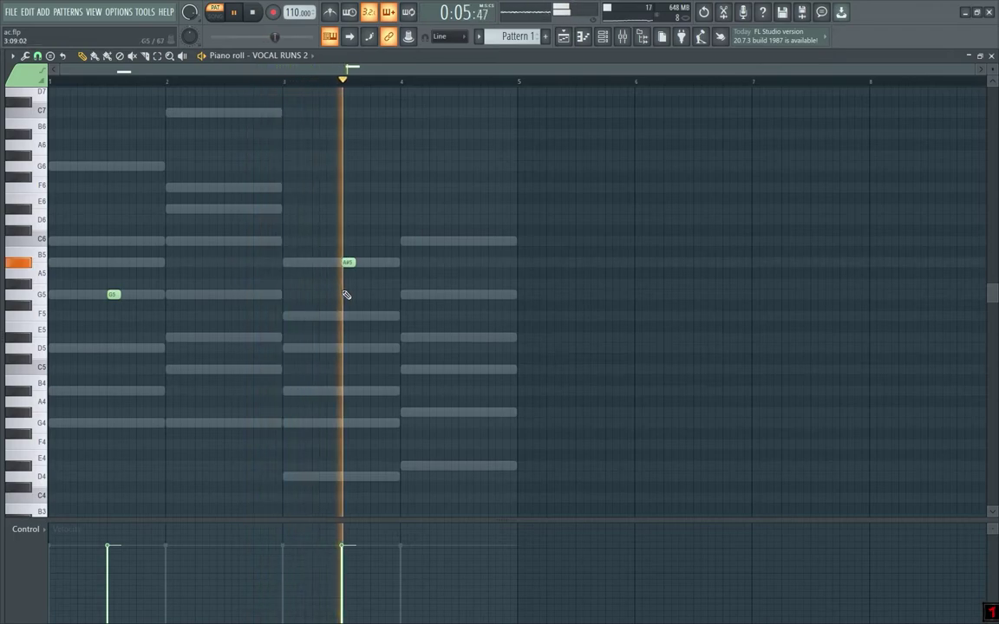
Step: In the VOCAL RUNS 2 #2 piano roll, place a G5 at step 11 of bar 1, shorten it to one step, and play it back
key(F6)
right_click(339, 312)
click(388, 316)
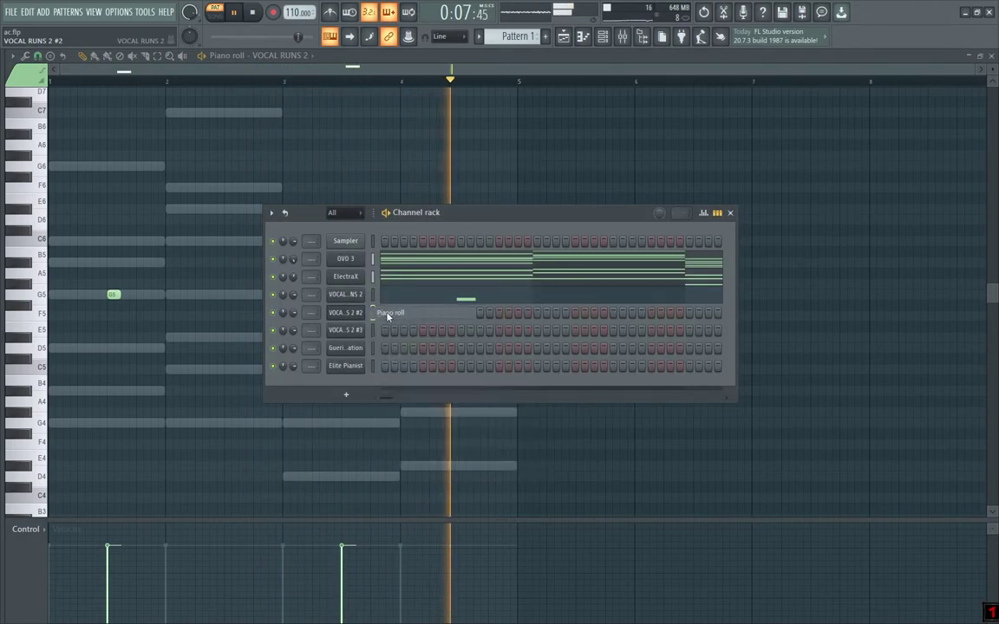
key(space)
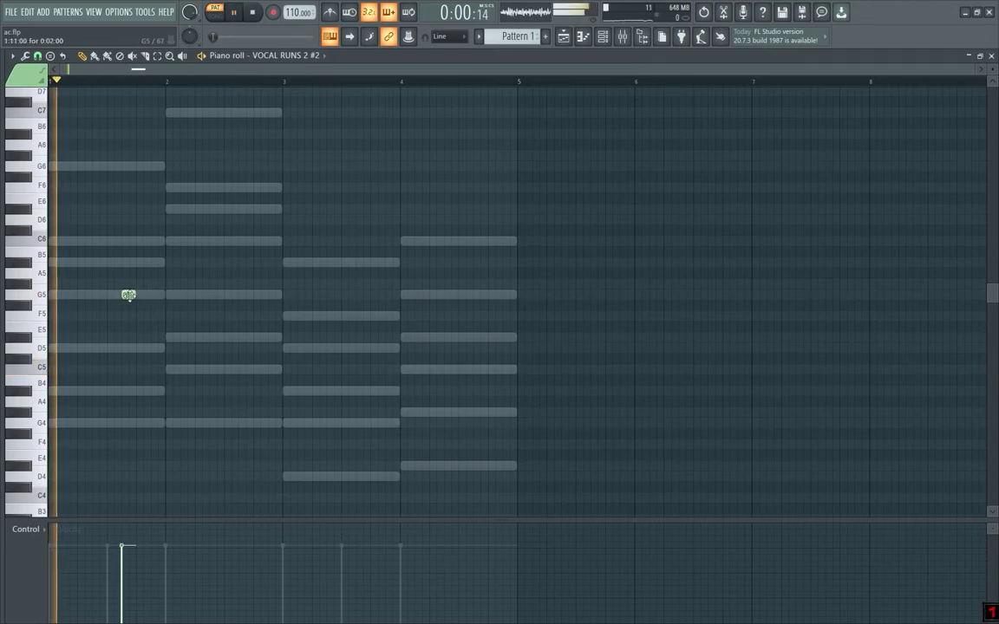
key(space)
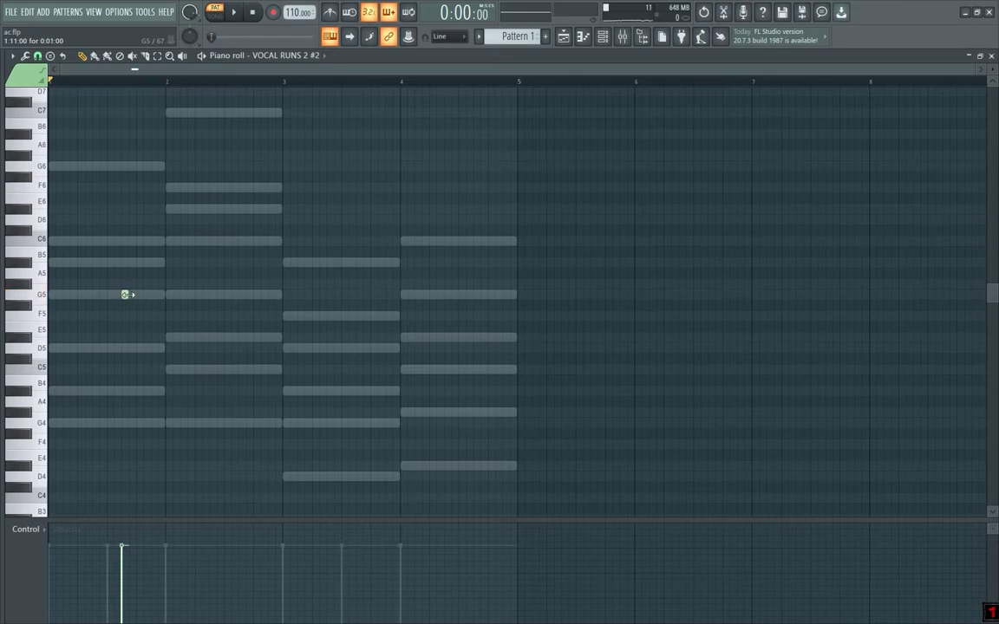
key(space)
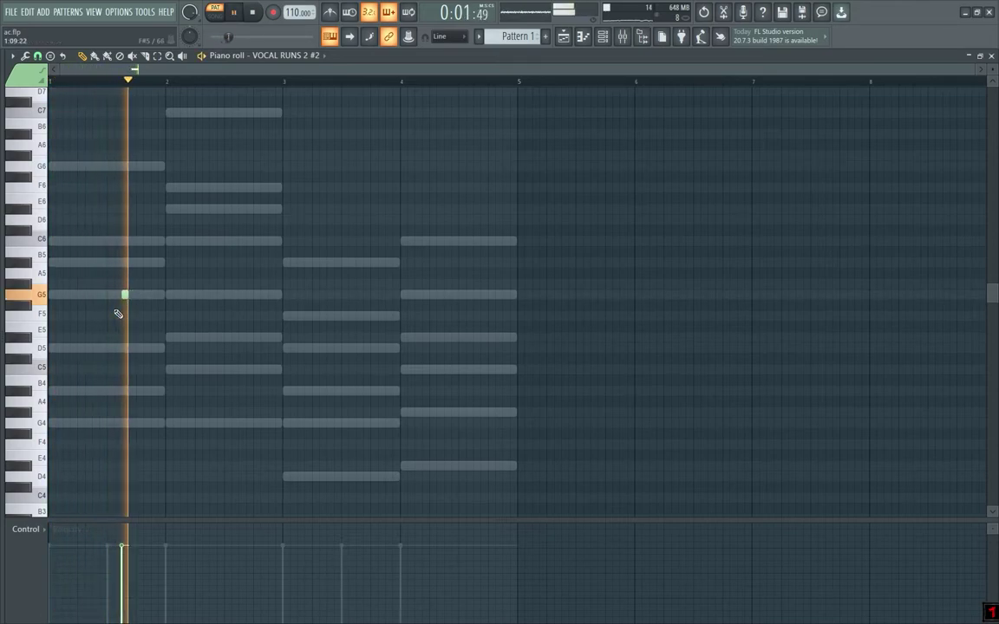
Step: Add a one-step note at step 5 of bar 2, trying C6 and D#5 before settling on G5
click(198, 241)
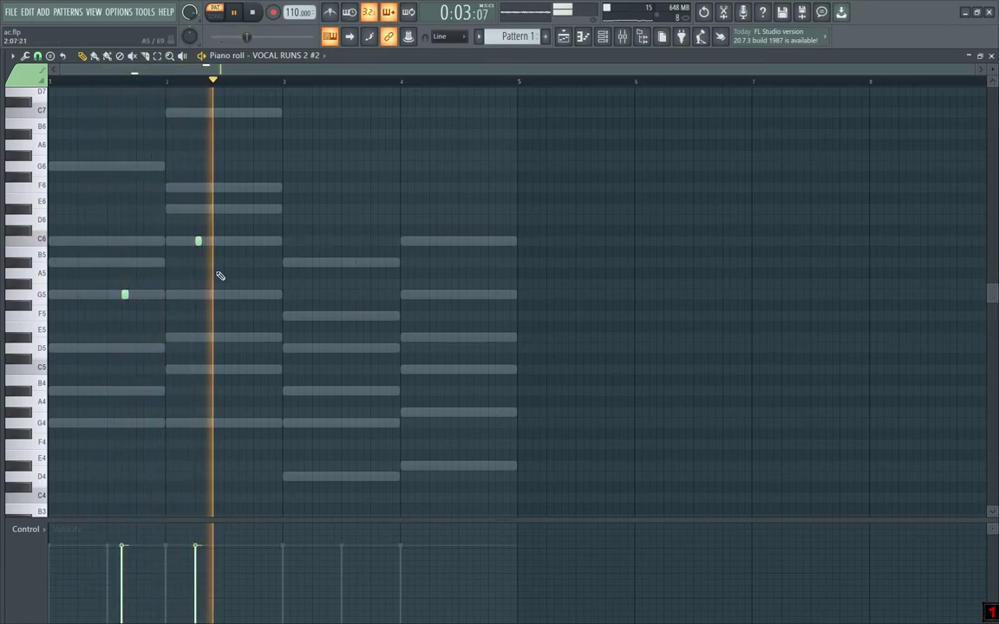
key(space)
click(198, 338)
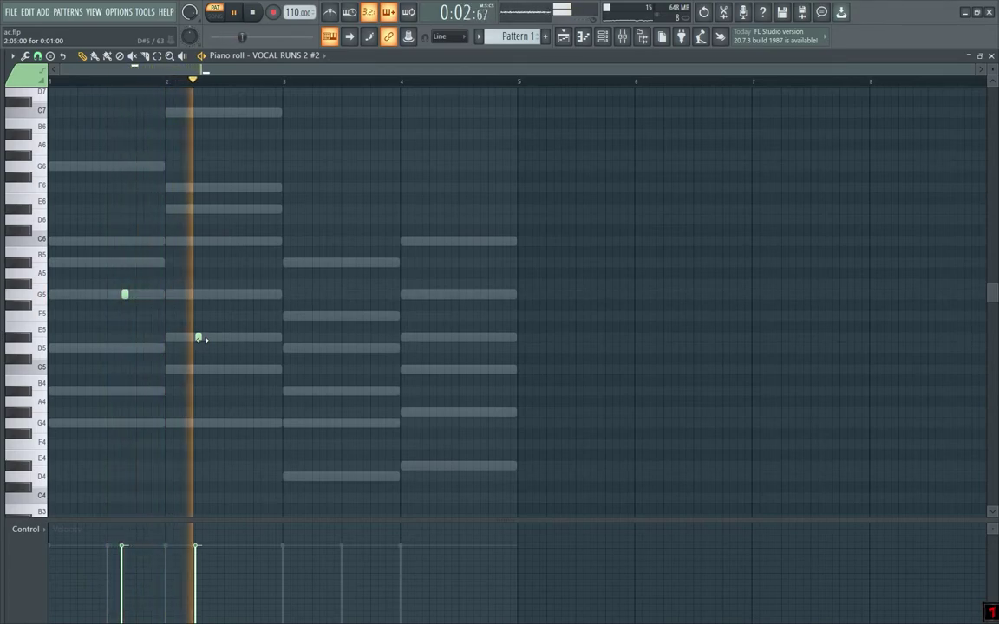
right_click(199, 337)
drag(200, 324, 198, 291)
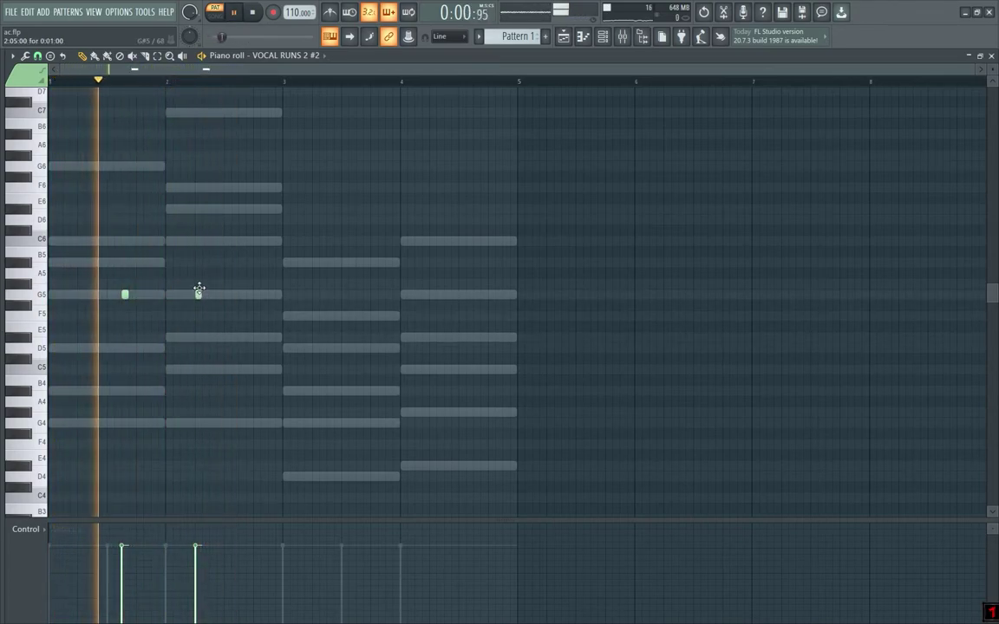
Step: Add a one-step A#5 at step 11 of bar 3, trying a second A#5 at step 13 and removing it
scroll(152, 306, up, 2)
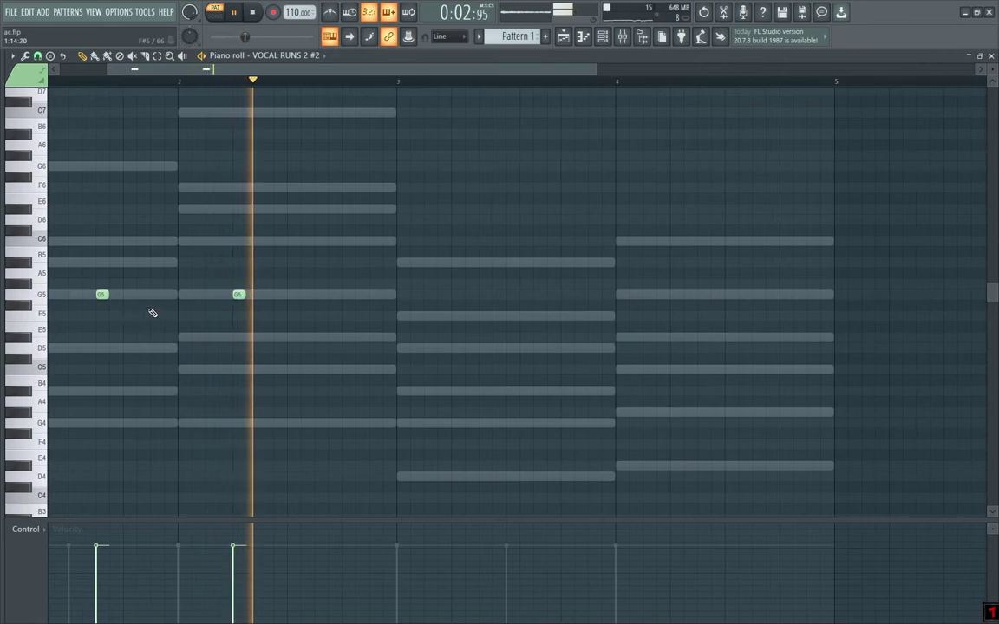
click(562, 263)
key(space)
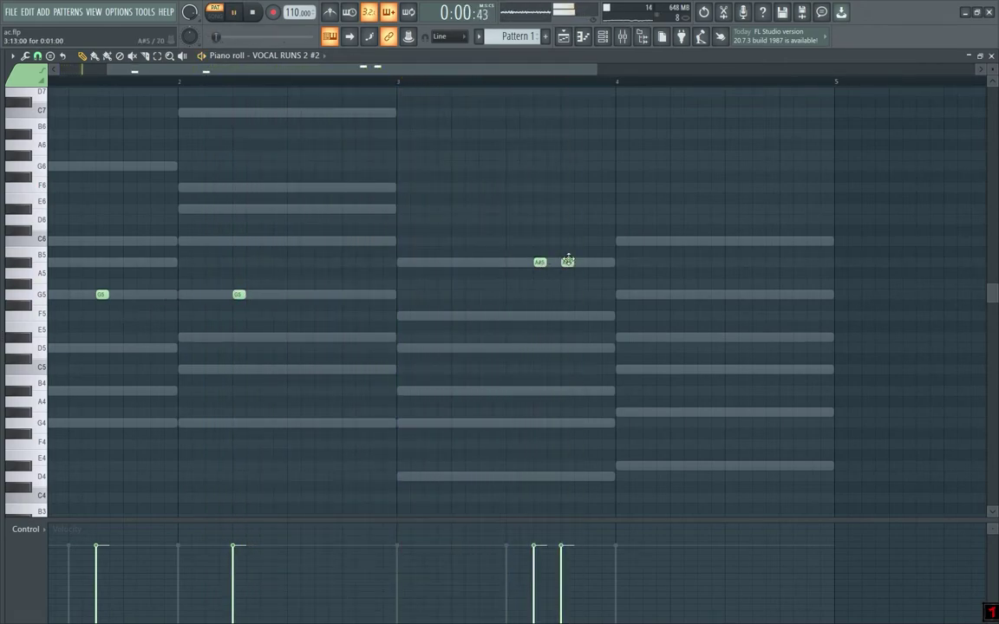
scroll(556, 321, down, 2)
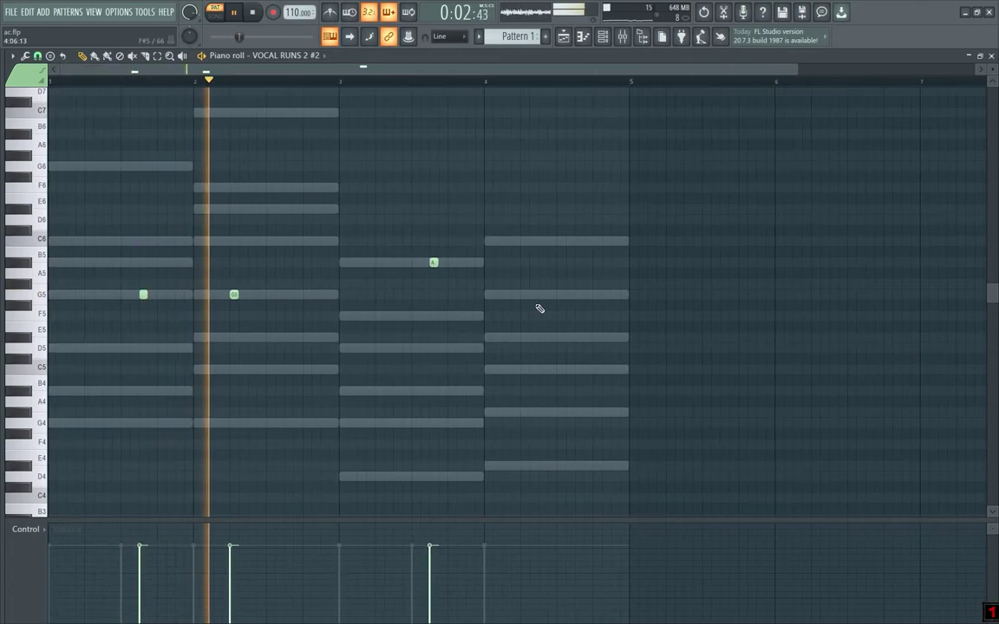
Step: Open the VOCAL RUNS 2 #3 piano roll and audition its sound across the lower octaves of the keyboard
key(F6)
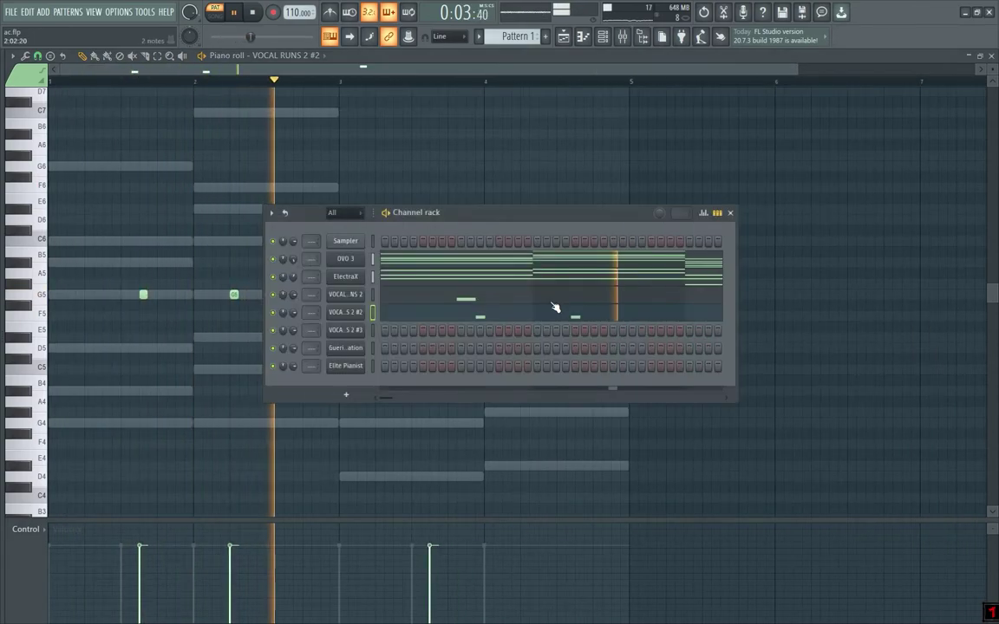
right_click(347, 335)
click(390, 332)
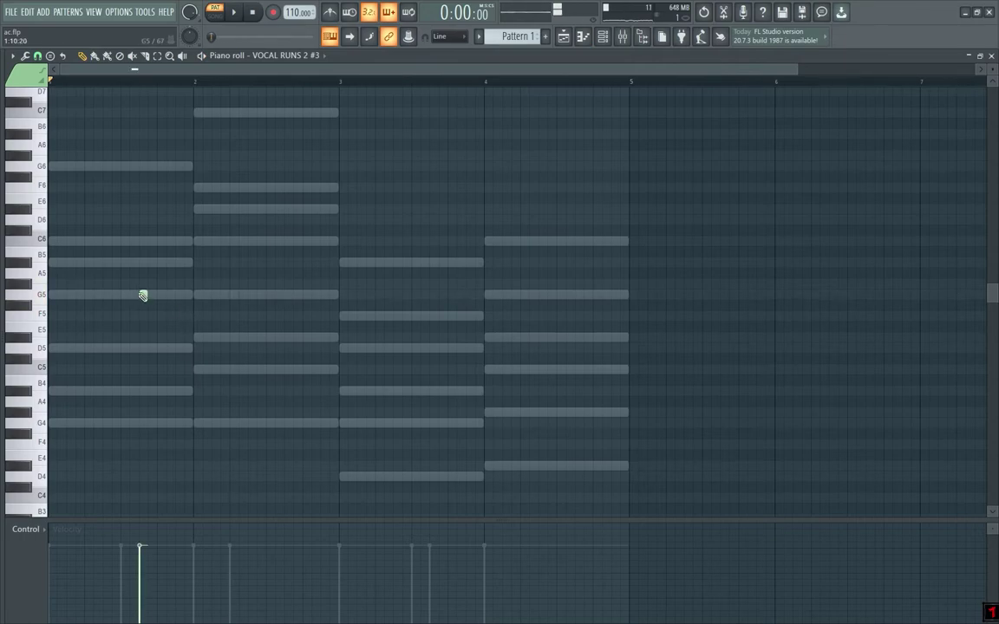
scroll(67, 406, down, 4)
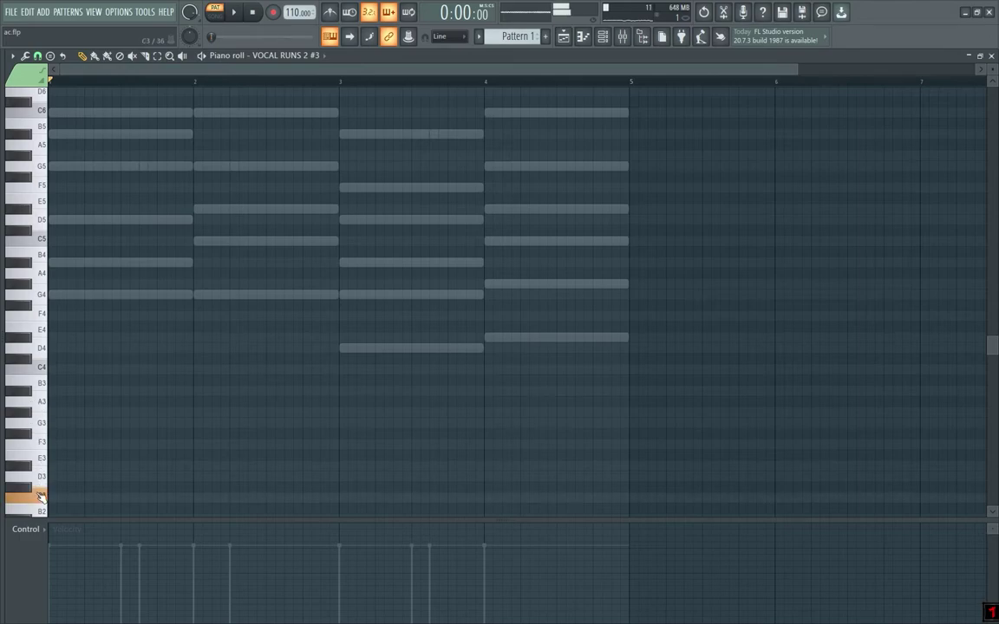
scroll(40, 497, down, 1)
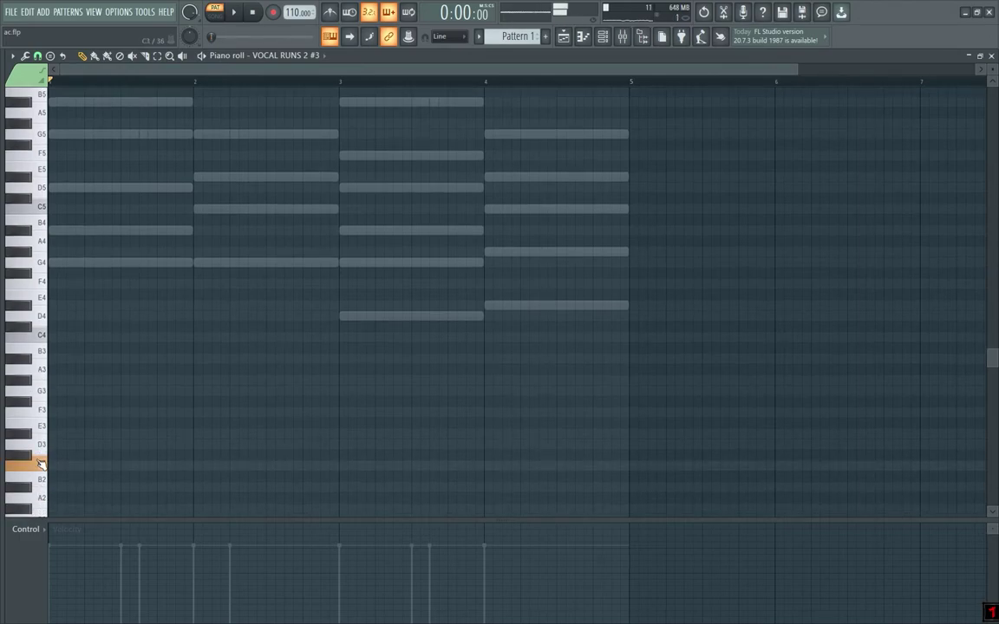
scroll(44, 499, down, 4)
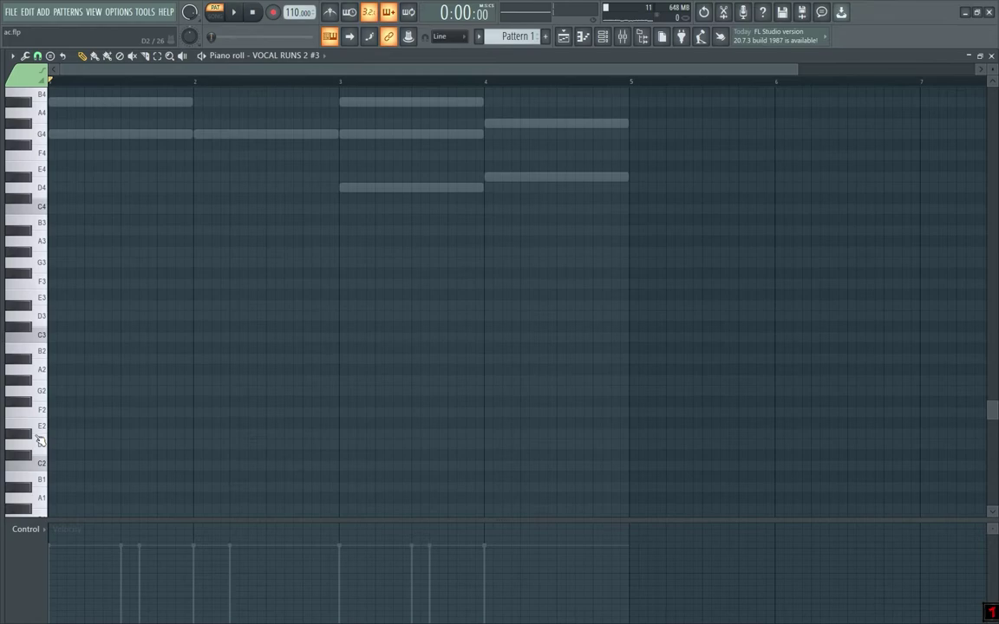
scroll(46, 451, up, 2)
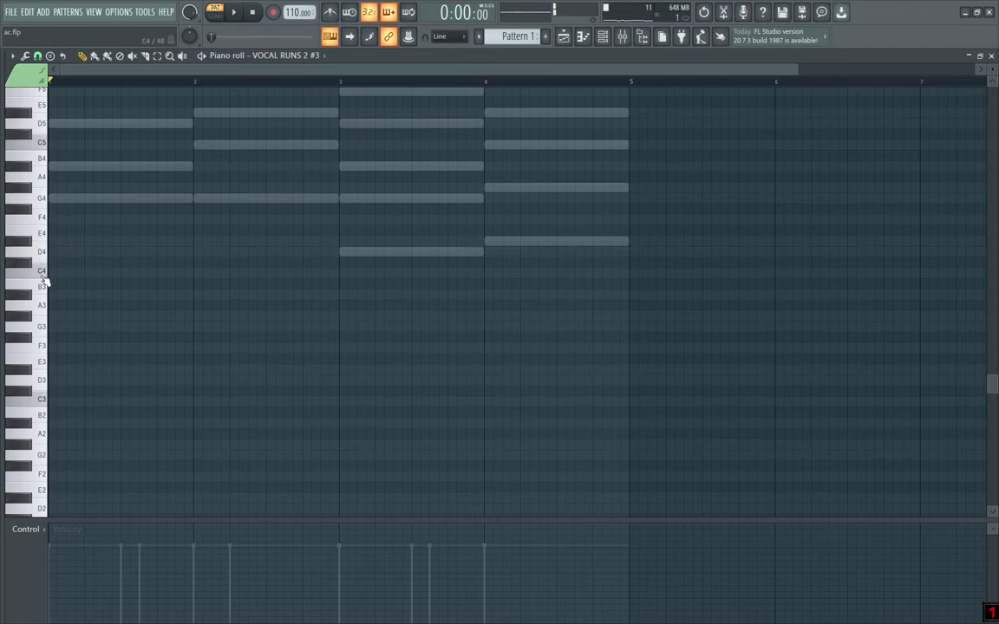
scroll(130, 271, up, 3)
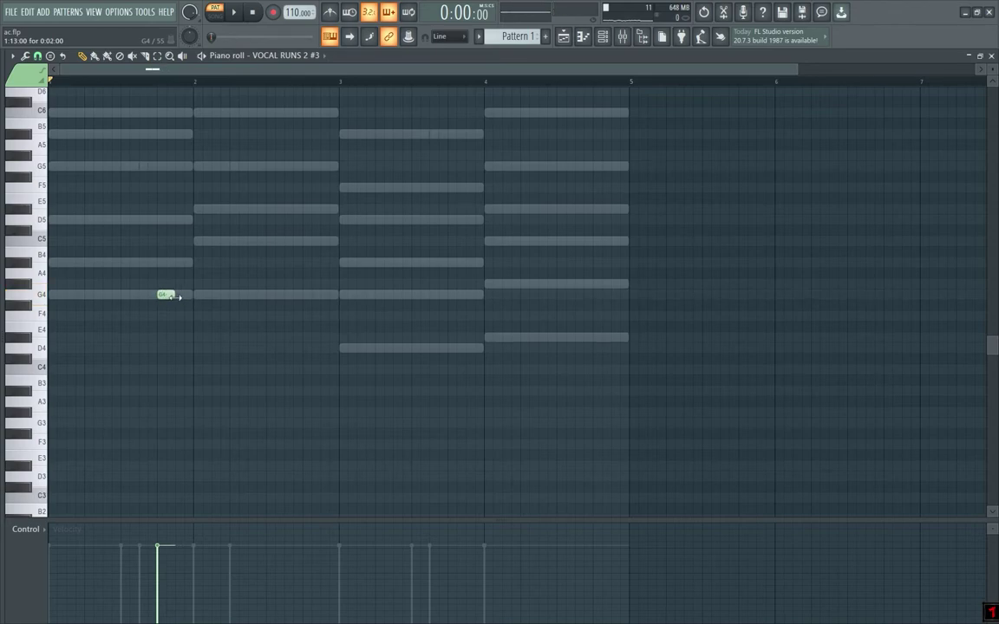
Step: Place three two-step G4 notes on beats 1, 2 and 3 of bar 2, playing the pattern while adding them
scroll(168, 308, up, 3)
drag(176, 295, 258, 295)
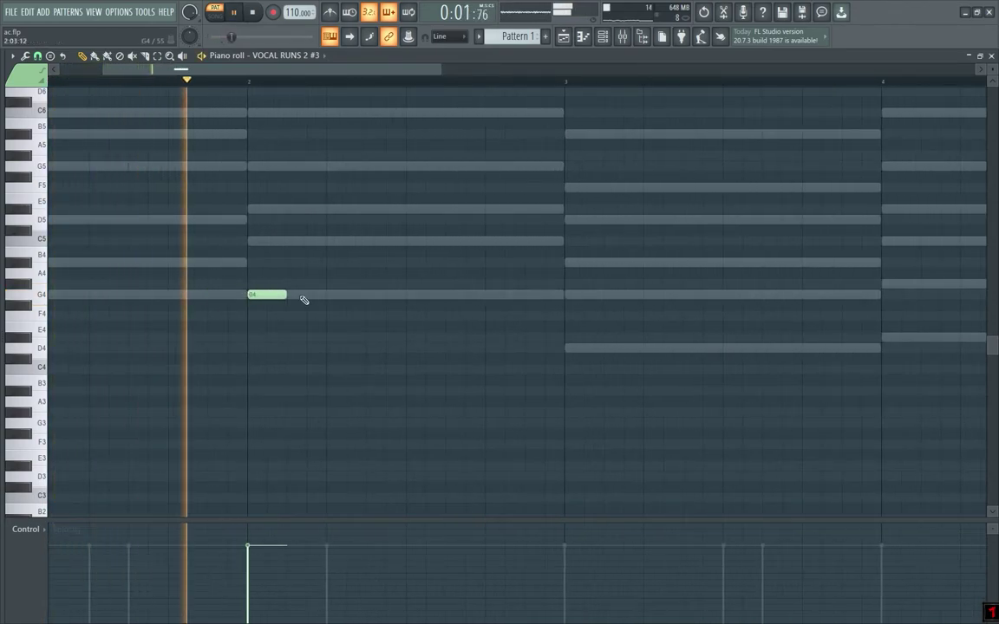
click(309, 295)
key(space)
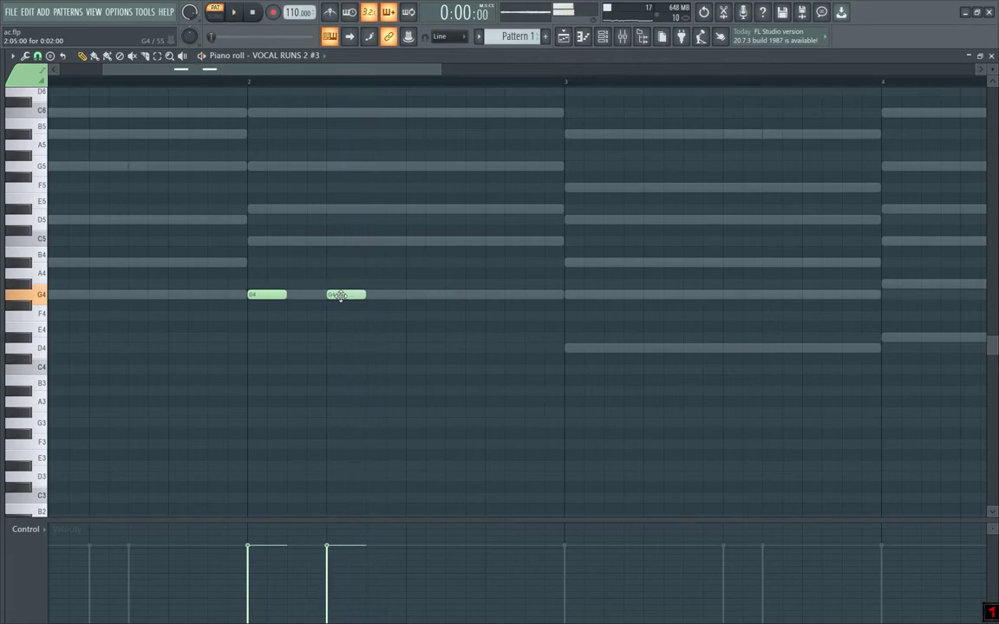
key(space)
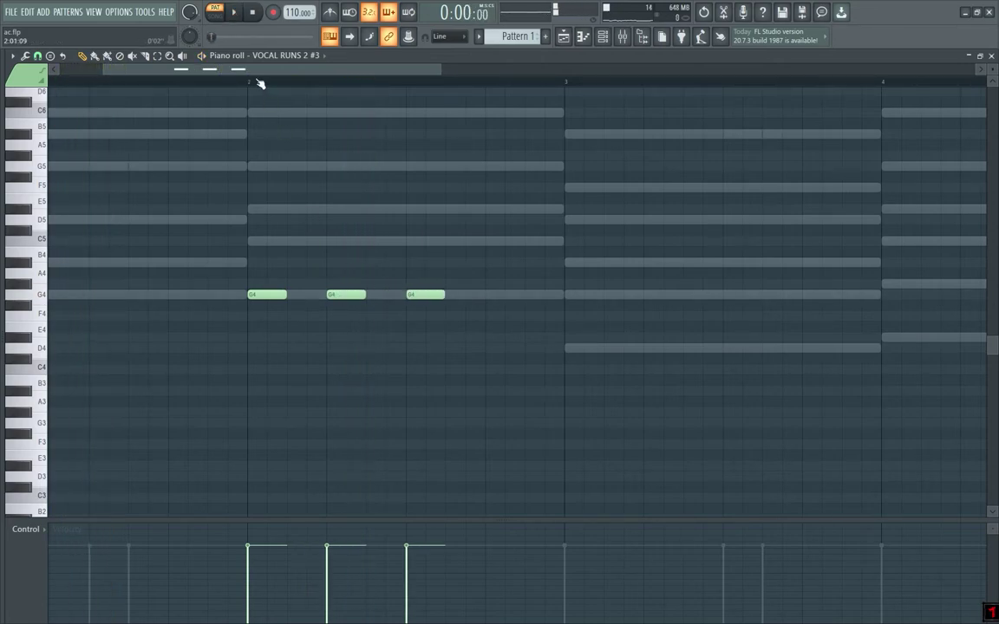
key(space)
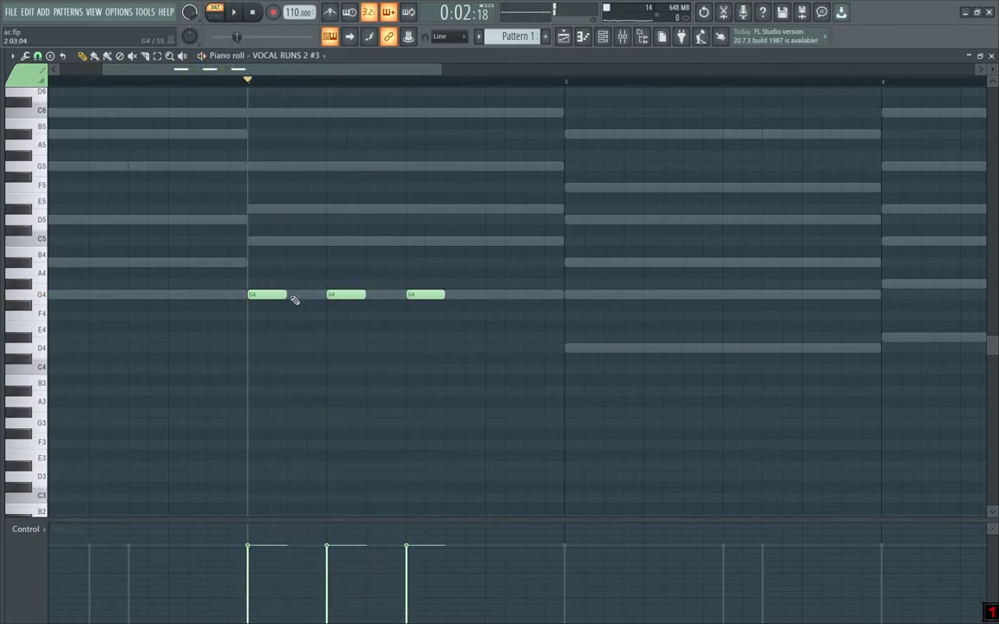
Step: Play bar 2 back and lengthen the three G4 notes to four steps each
key(space)
key(space)
key(space)
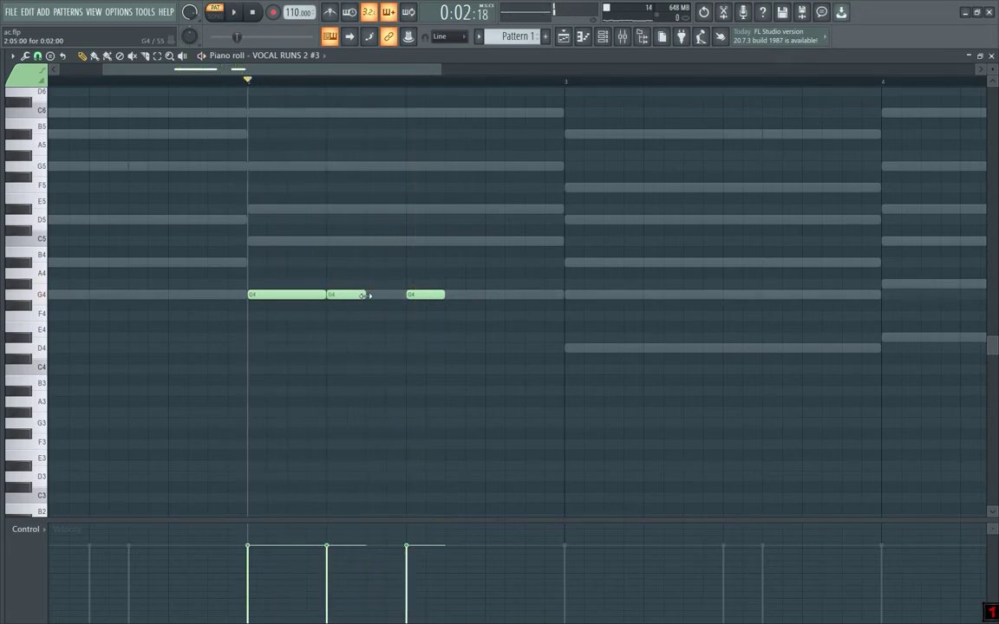
key(space)
drag(445, 296, 484, 295)
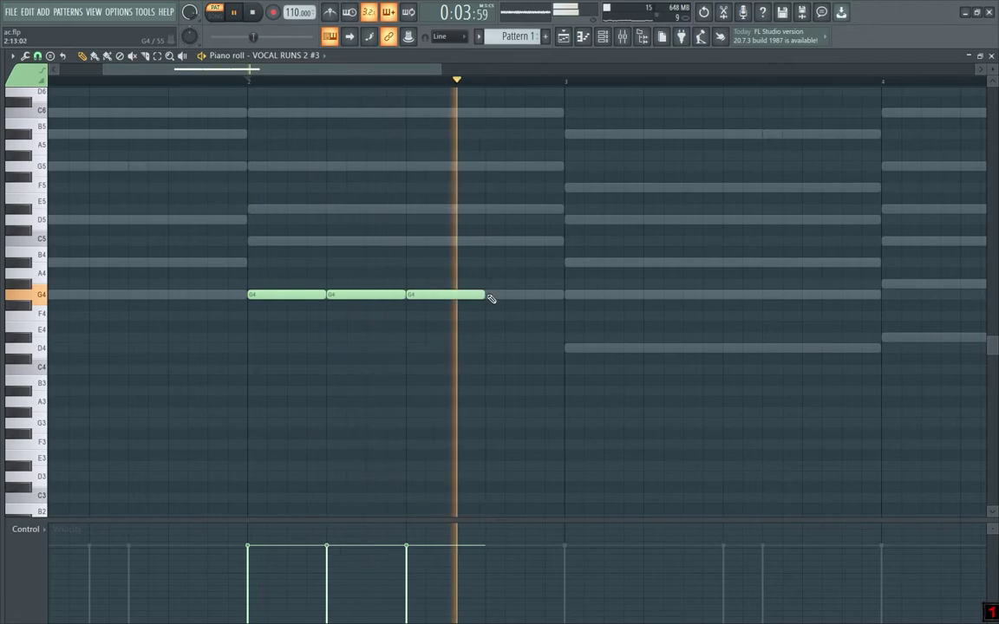
Step: Delete the bar 2 G5 from the VOCAL RUNS 2 #2 piano roll
key(F6)
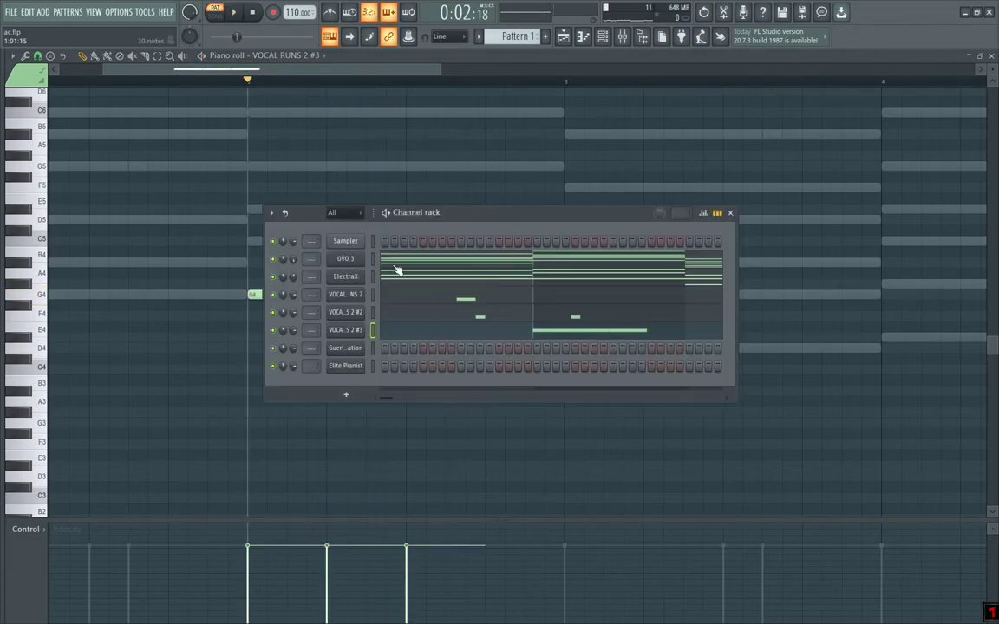
click(388, 317)
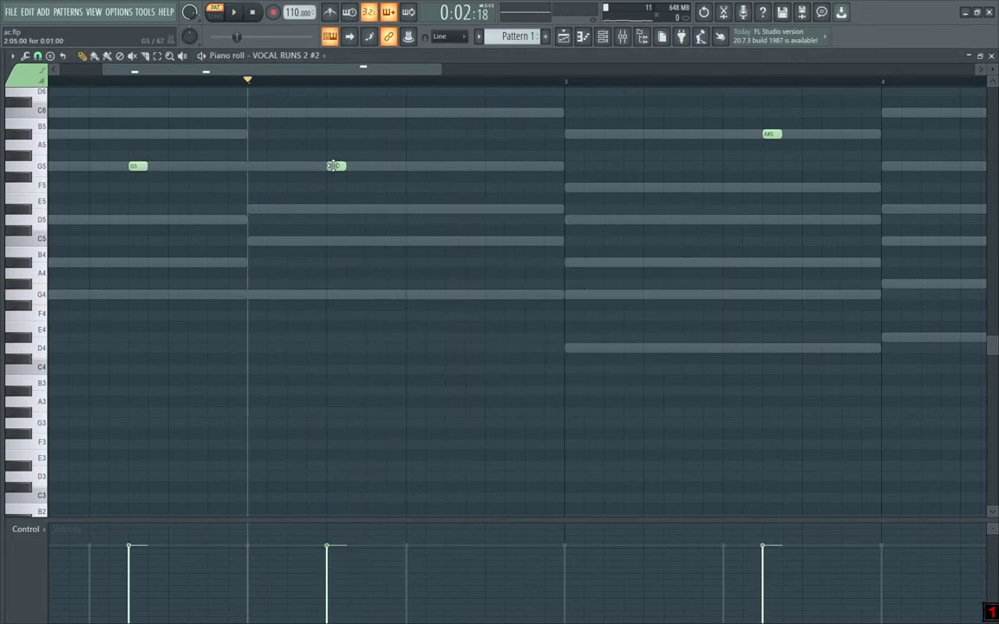
Step: Back in the VOCAL RUNS 2 #3 piano roll, shift the second and third G4 notes to steps 7 and 13 of bar 2
key(F6)
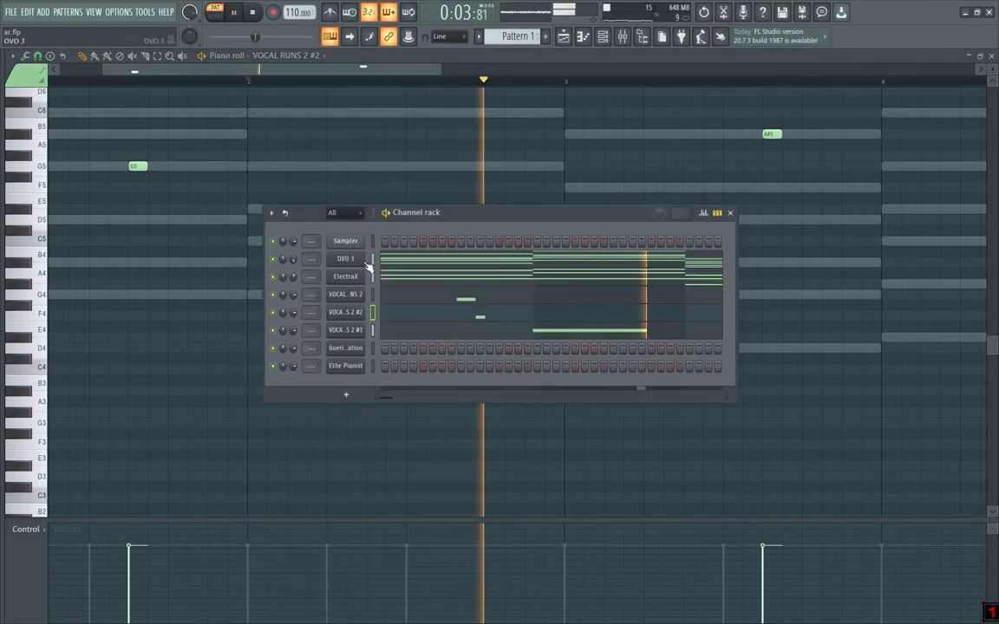
click(403, 332)
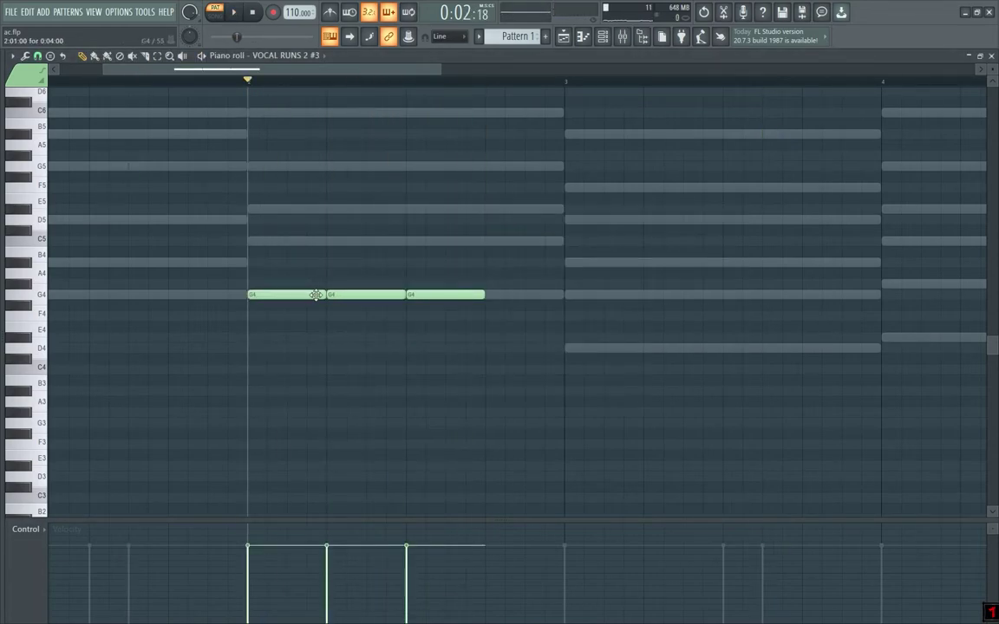
key(space)
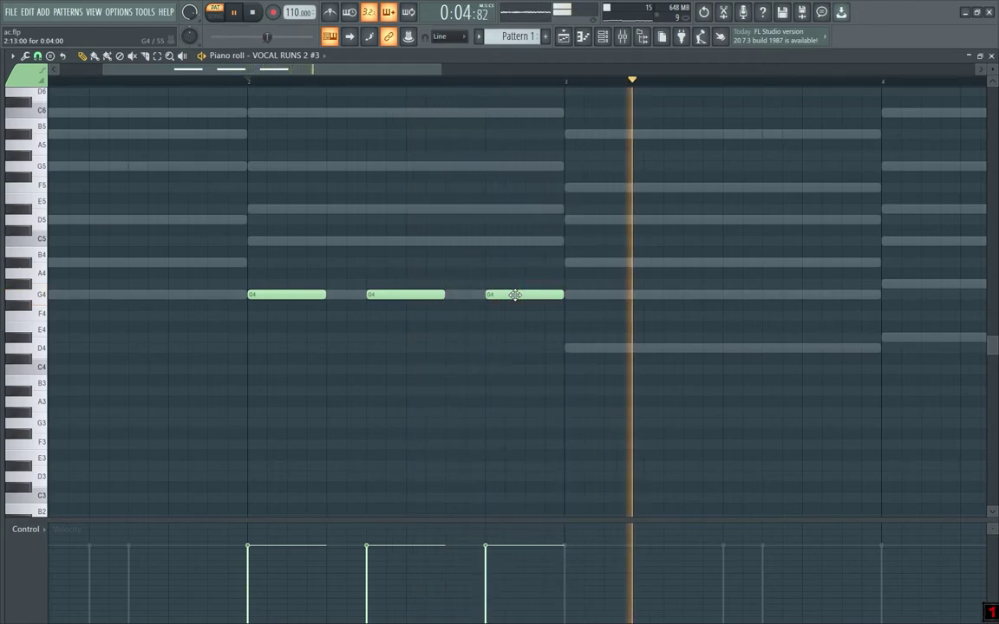
Step: Copy the three bar 2 notes into bar 4, raise the copies to G#4, and play them back
scroll(504, 295, down, 5)
drag(342, 270, 433, 277)
key(space)
key(space)
click(393, 305)
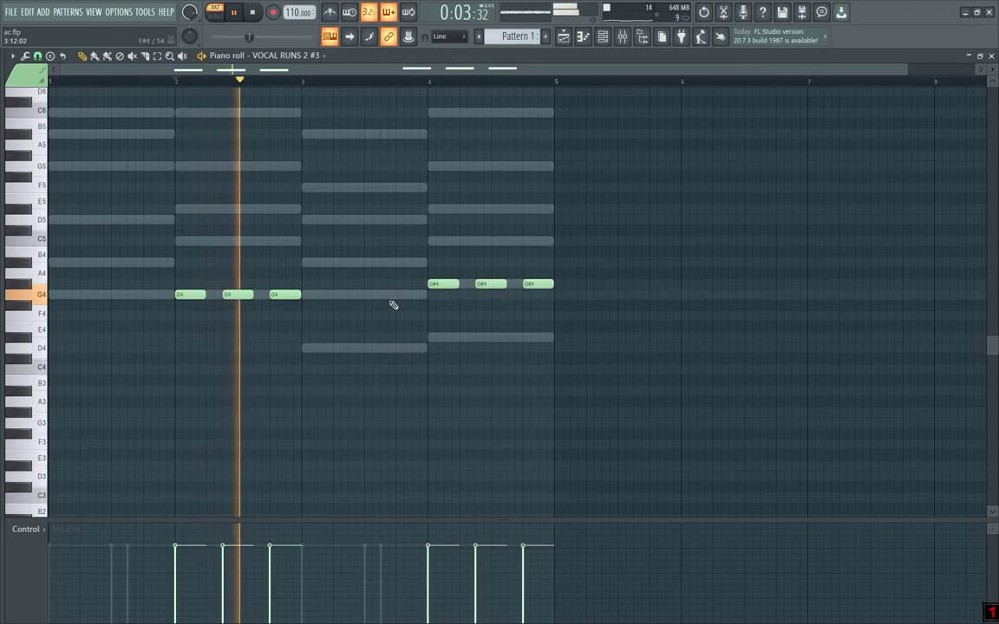
Step: Play the pattern and delete the third note of both the bar 2 and bar 4 groups
key(space)
key(space)
right_click(285, 295)
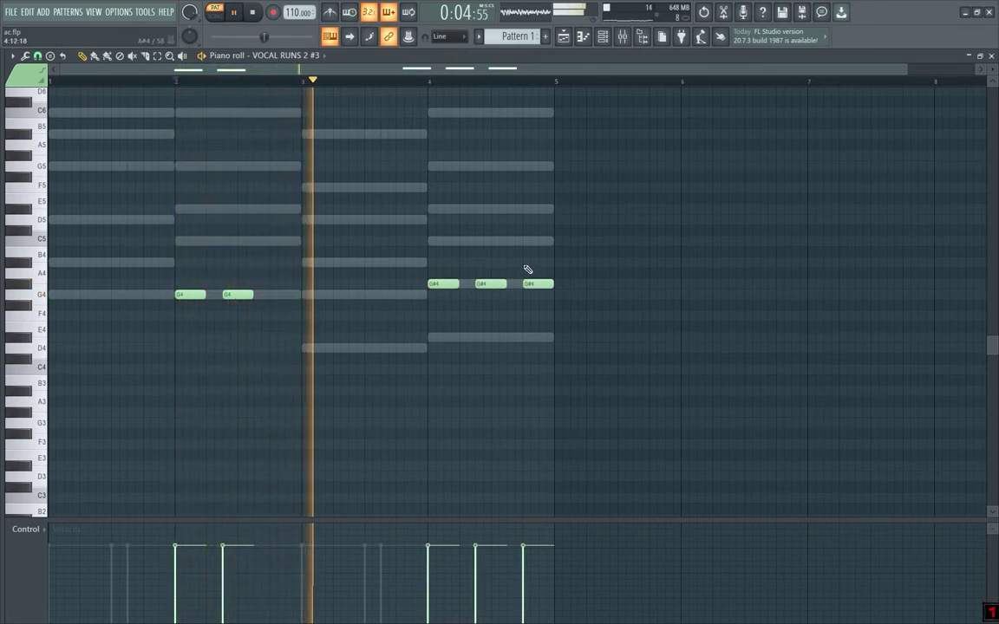
right_click(527, 285)
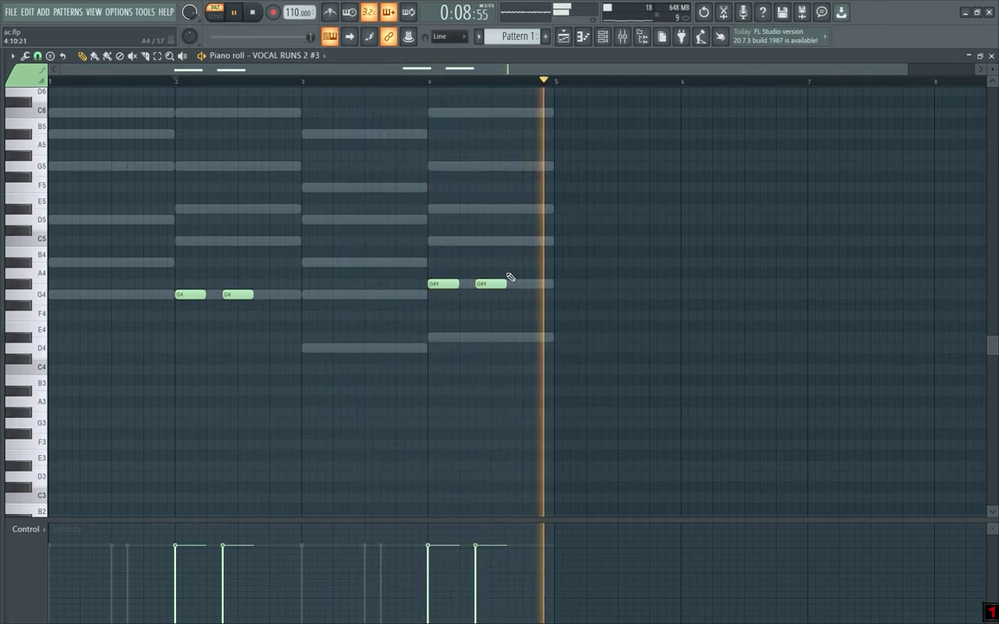
Step: Select the VOCAL RUNS 2 #2 channel and lower its bar 3 A#5 to G5
key(F6)
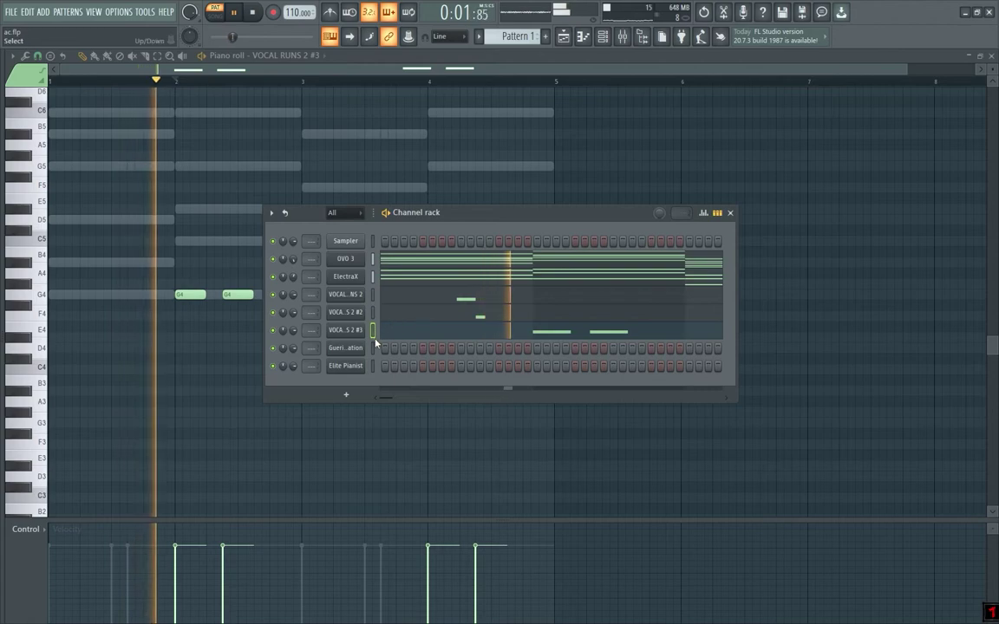
click(371, 365)
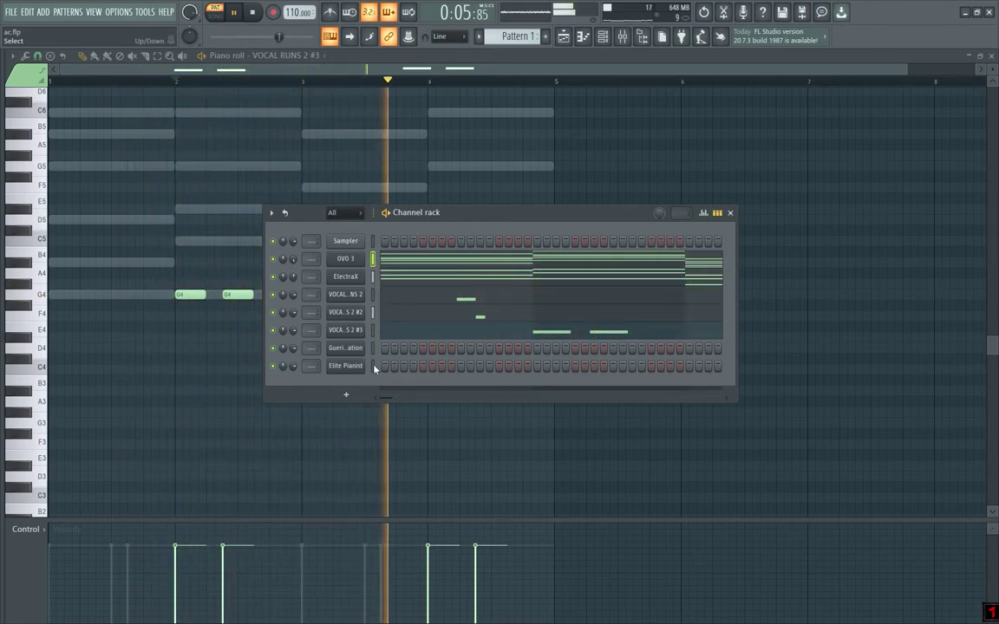
click(372, 313)
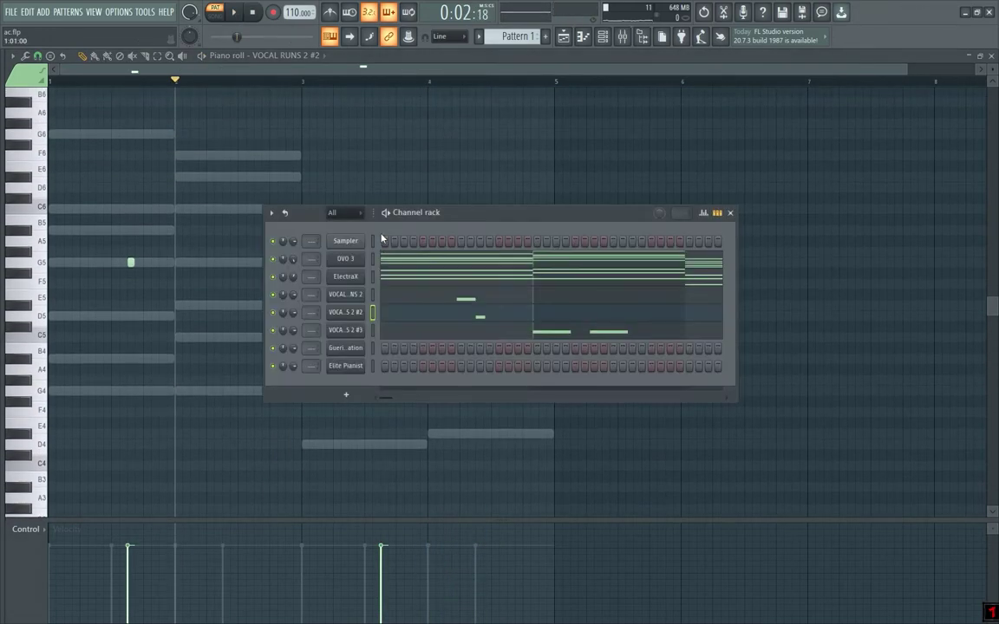
drag(413, 263, 390, 263)
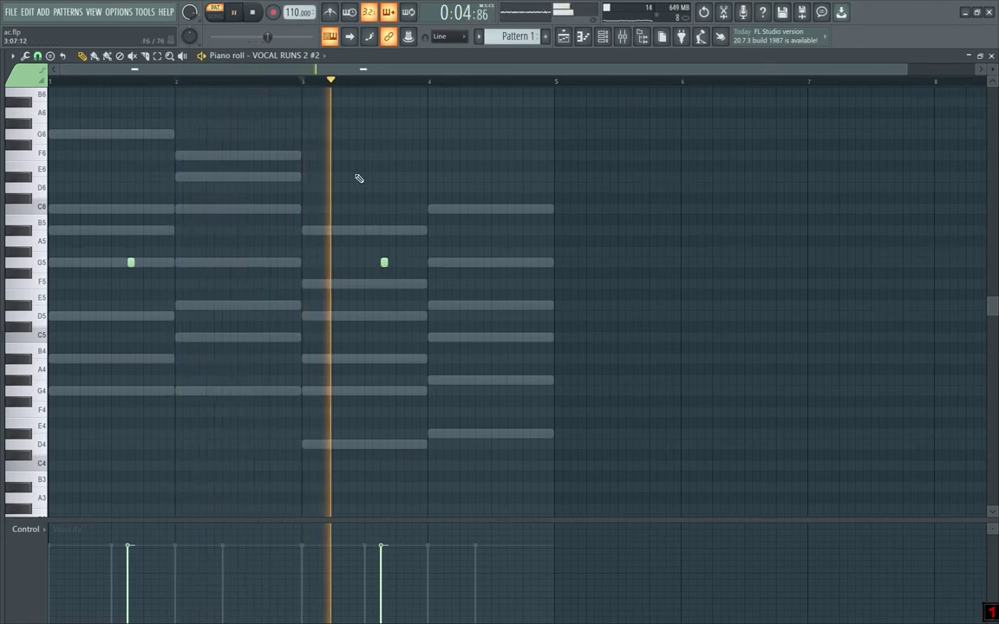
Step: In the VOCAL RUNS 2 #3 piano roll, lower the bar 2 and bar 4 note pairs to C4 and play them back
key(F6)
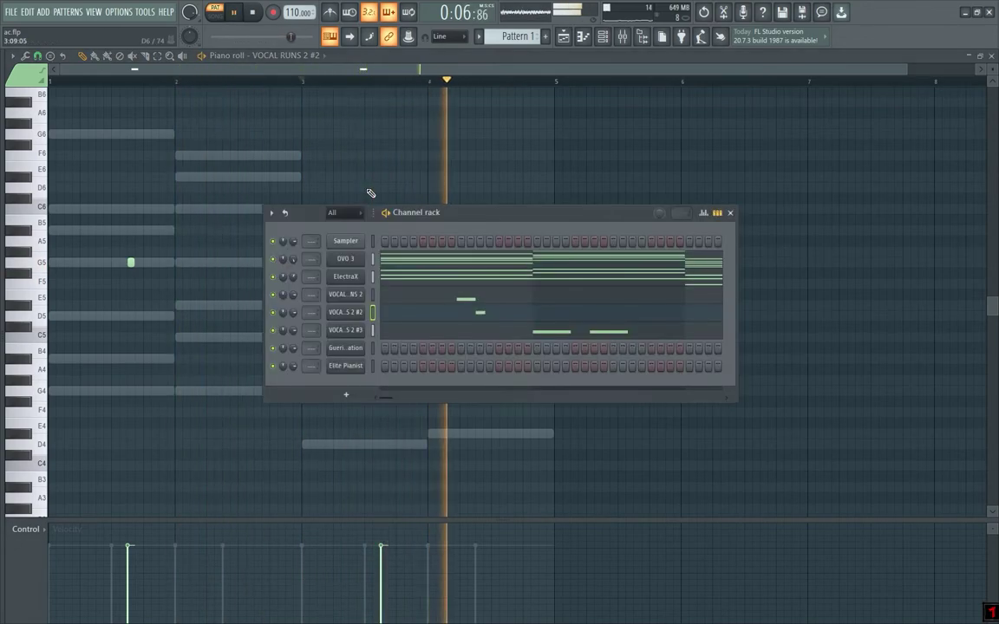
key(F6)
key(F6)
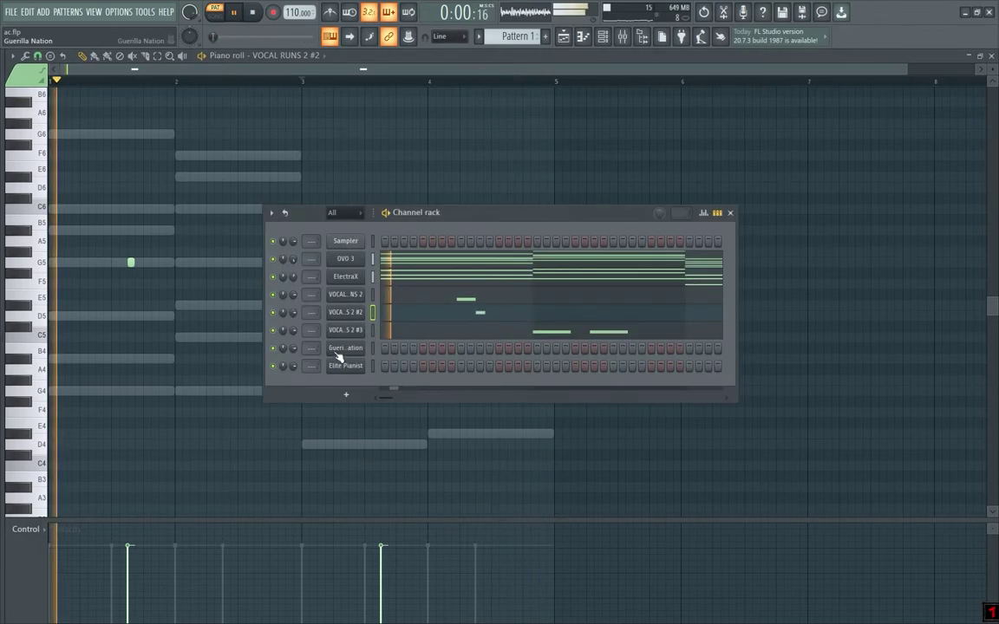
click(429, 330)
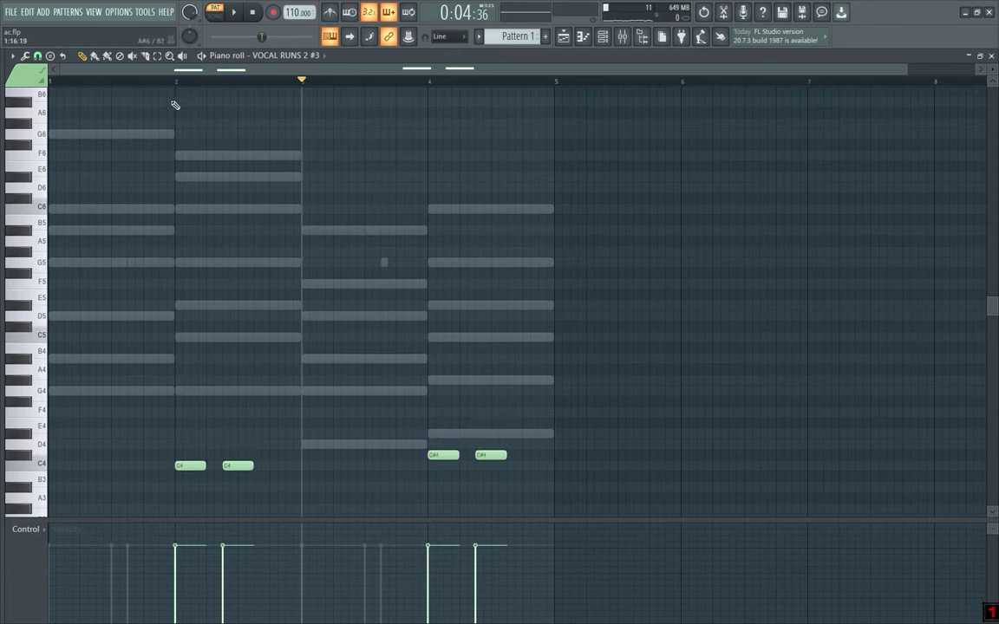
key(space)
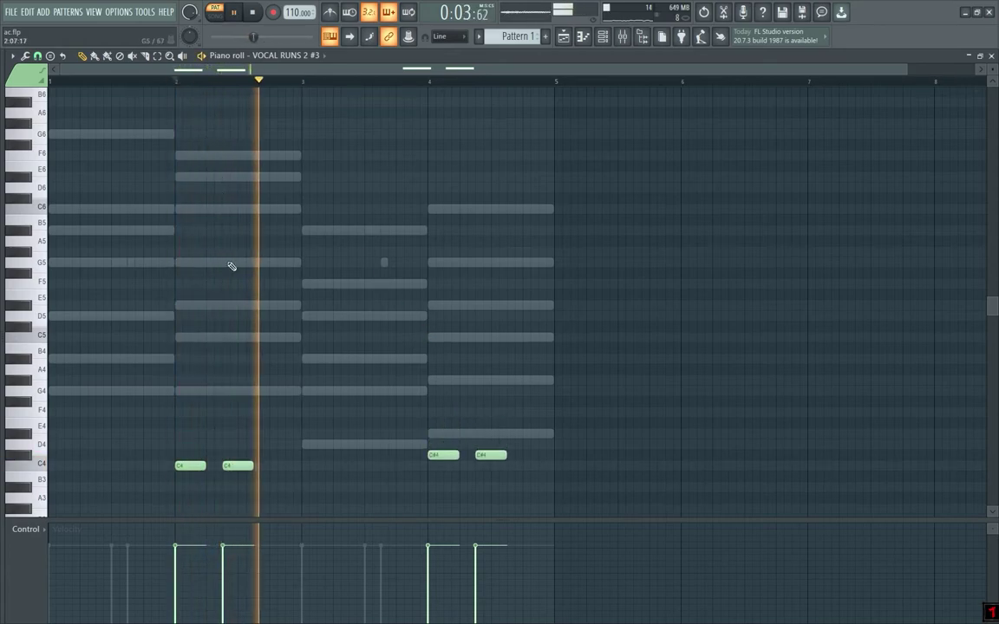
mouse_move(442, 418)
mouse_down()
mouse_move(446, 441)
mouse_move(523, 483)
mouse_move(490, 466)
mouse_up()
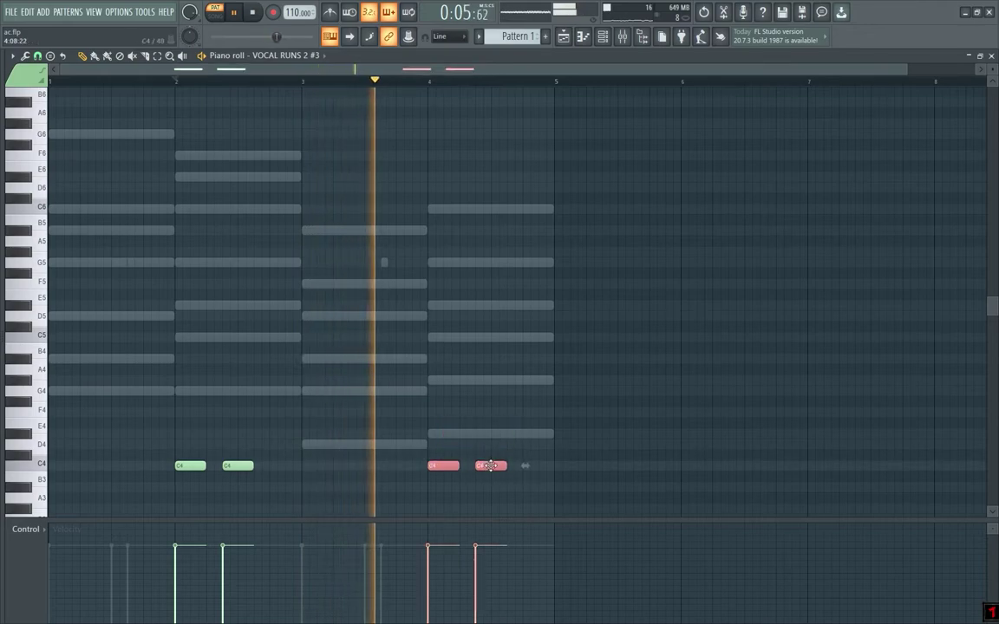
key(ctrl+d)
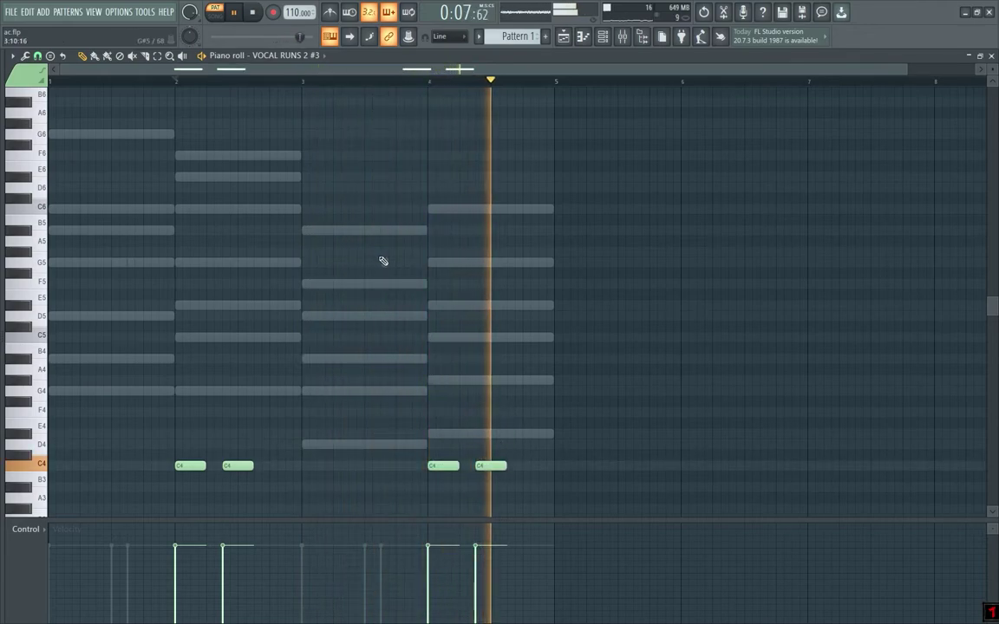
Step: Switch to the VOCAL RUNS 2 #2 notes, lengthen the bar 3 G5 to two steps, and play it back
right_click(386, 264)
right_click(386, 264)
key(space)
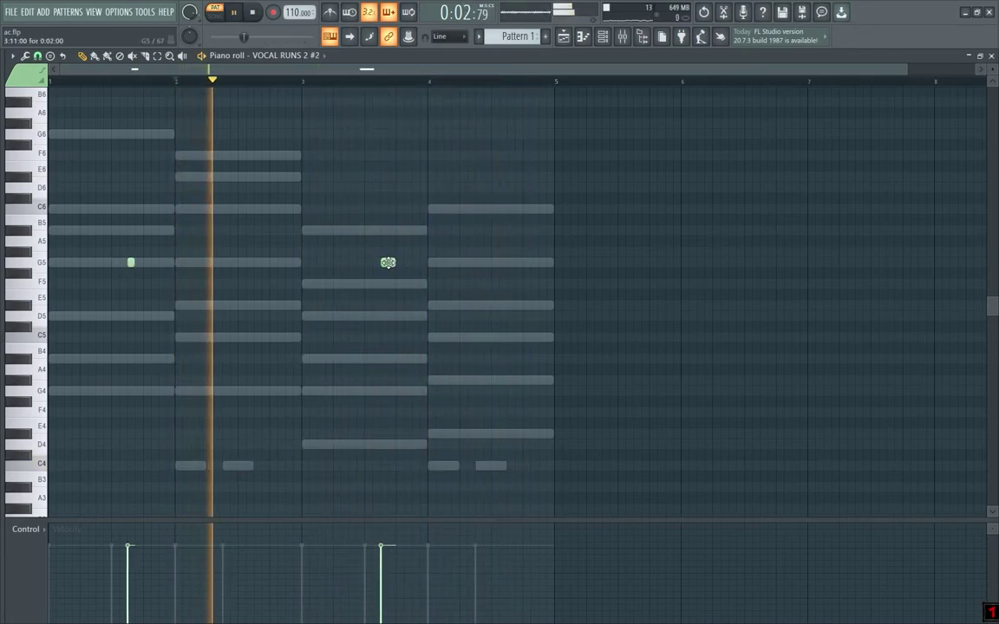
key(space)
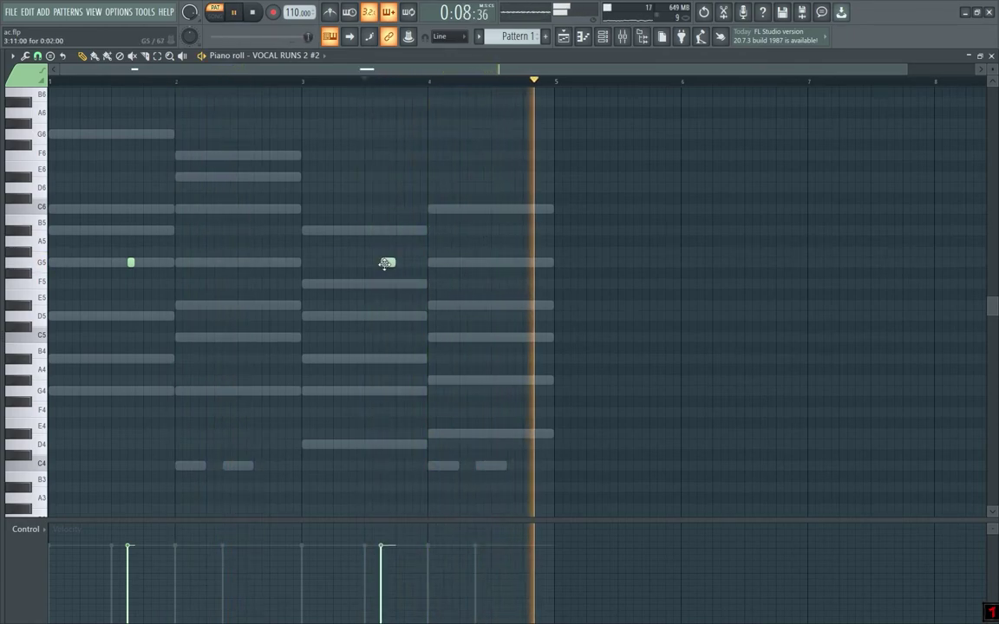
Step: Make the bar 1 note two steps long as well and lower both notes to D5, trying F5 first
right_click(131, 263)
click(130, 263)
ctrl+drag(121, 260, 387, 278)
key(space)
key(space)
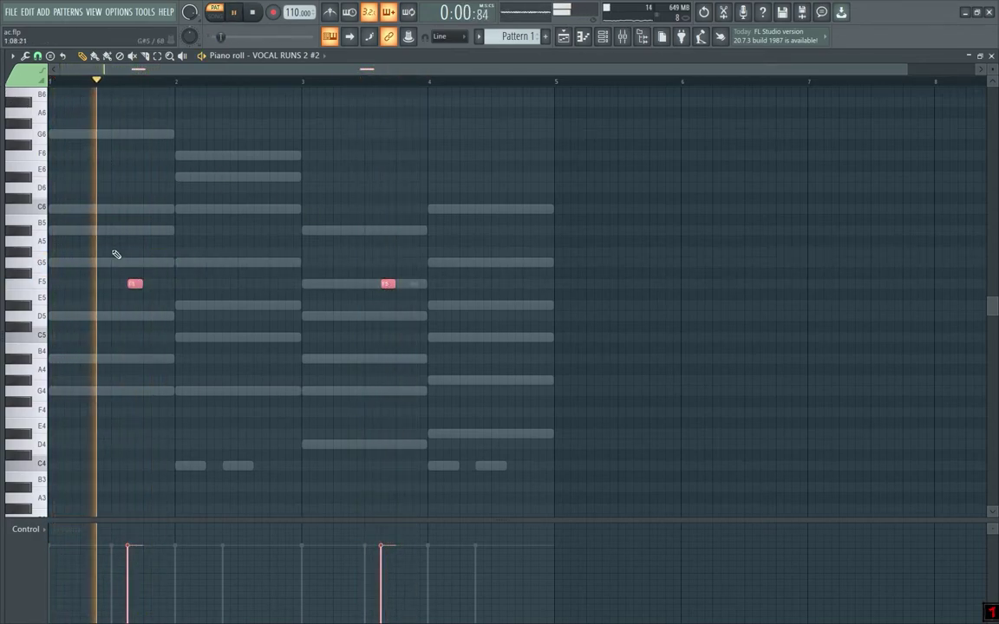
key(space)
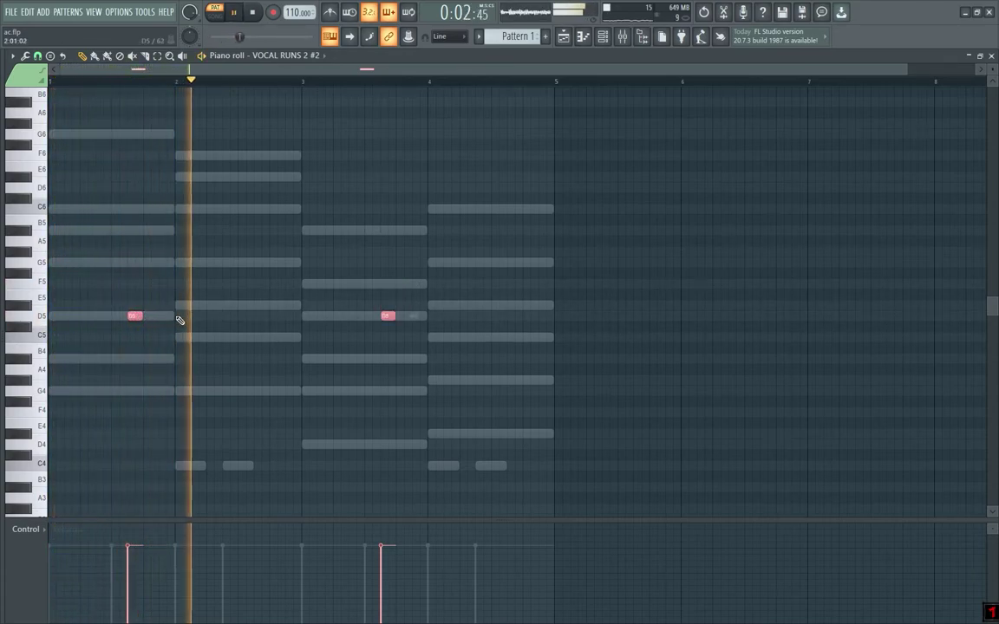
Step: Open the VOCAL RUNS 2 notes and lower the bar 3 A#5 to G5
key(ctrl+d)
key(F6)
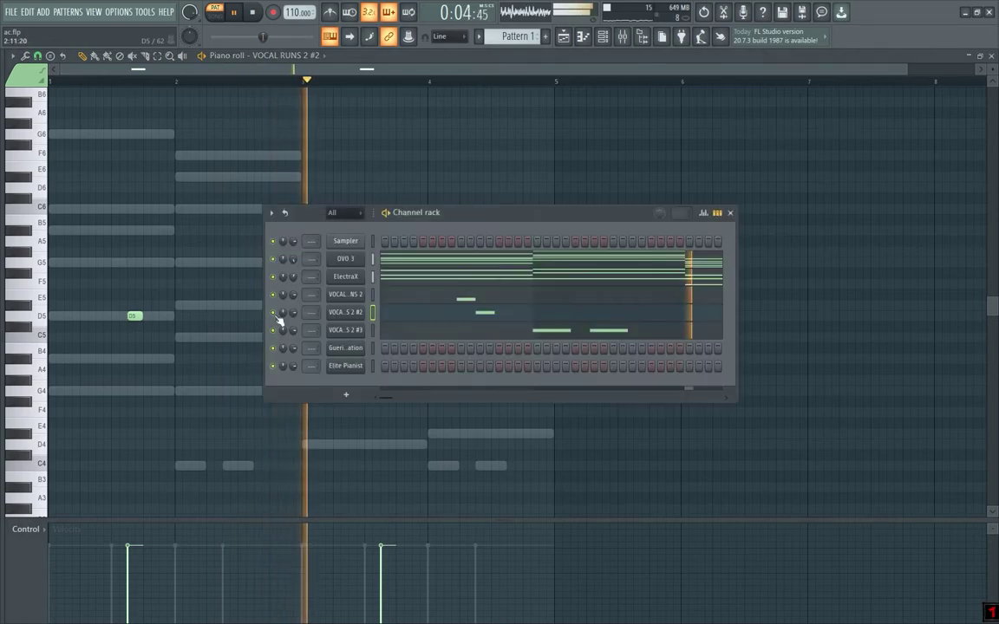
click(372, 352)
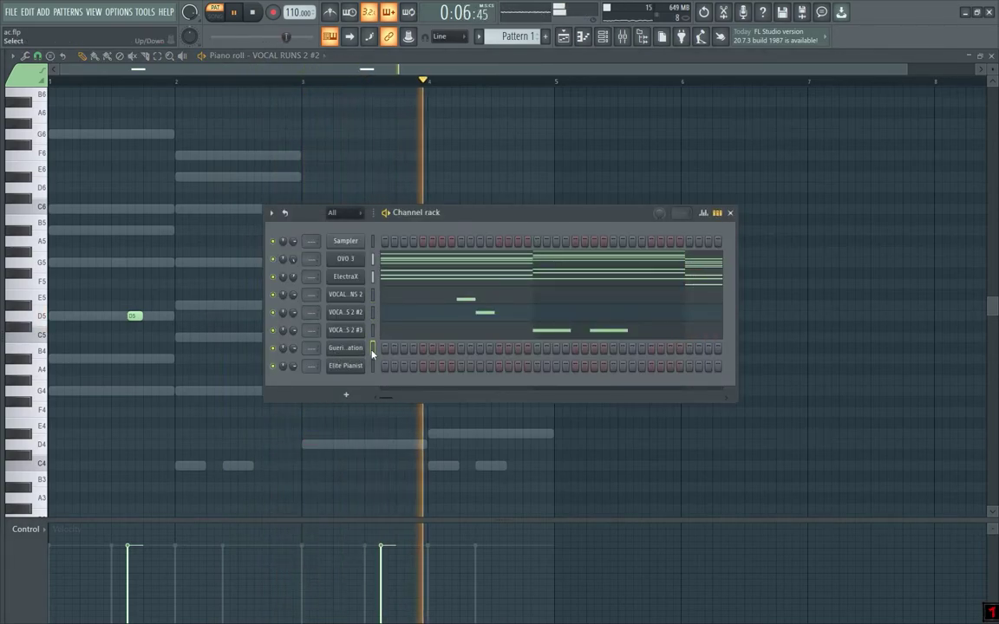
click(476, 297)
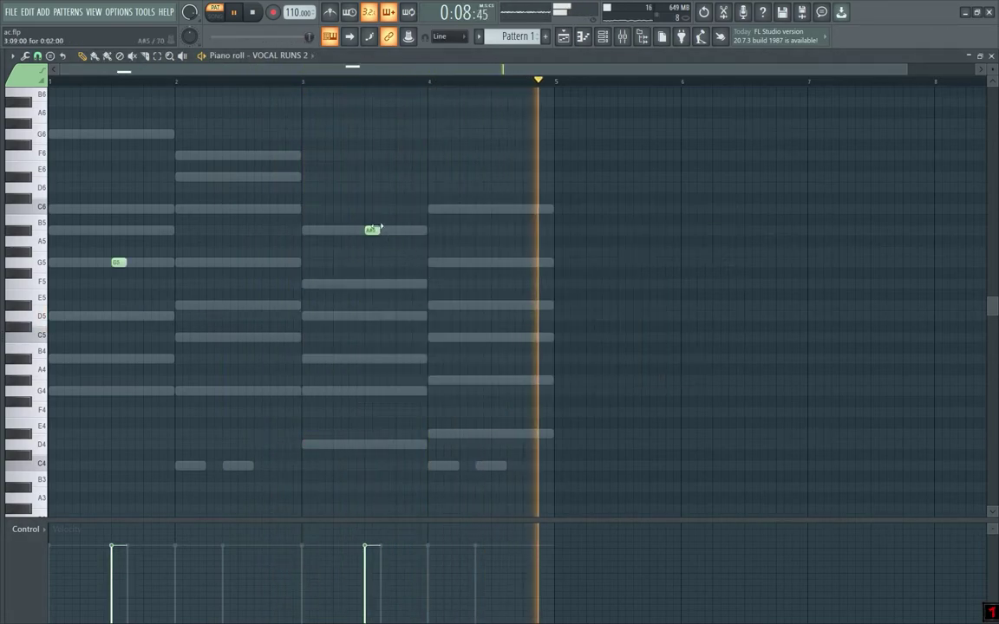
Step: In the Guerilla Nation piano roll, enter G4 across bars 1 and 2, D4 in bar 3 and D#4 in bar 4, and play back
key(F6)
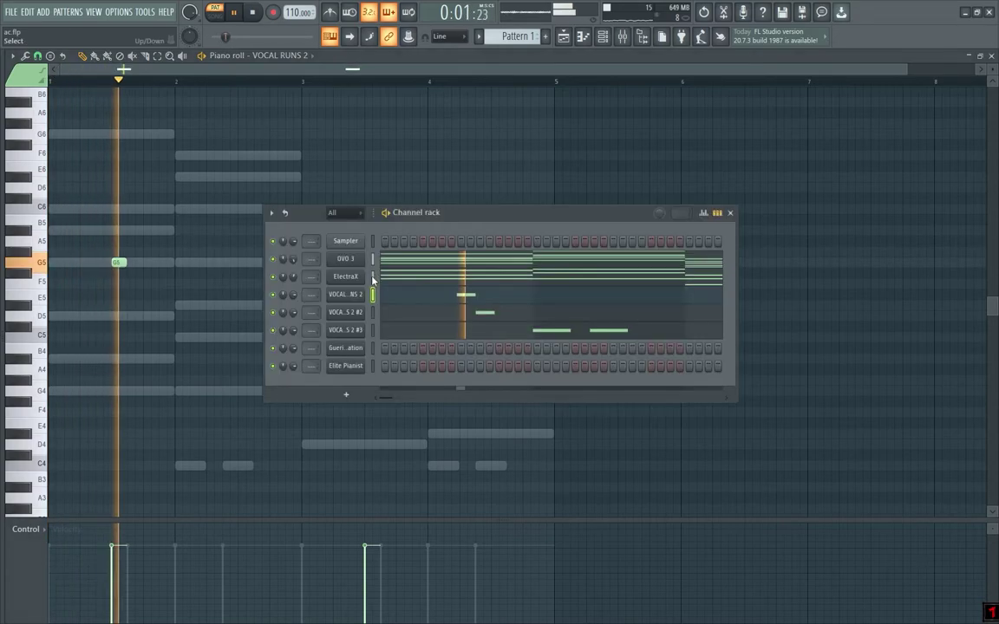
right_click(357, 347)
click(380, 349)
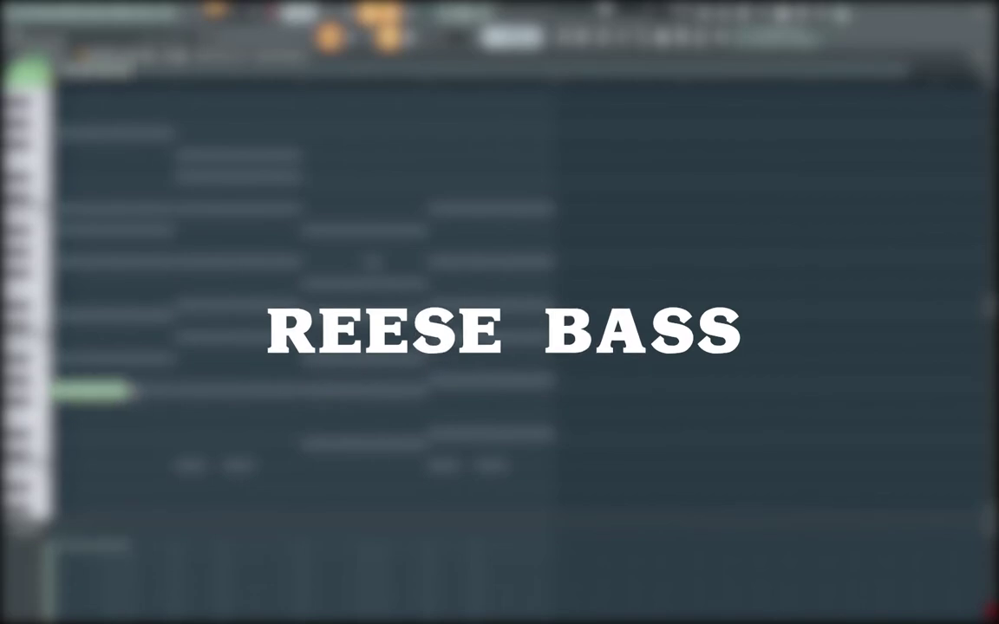
click(306, 445)
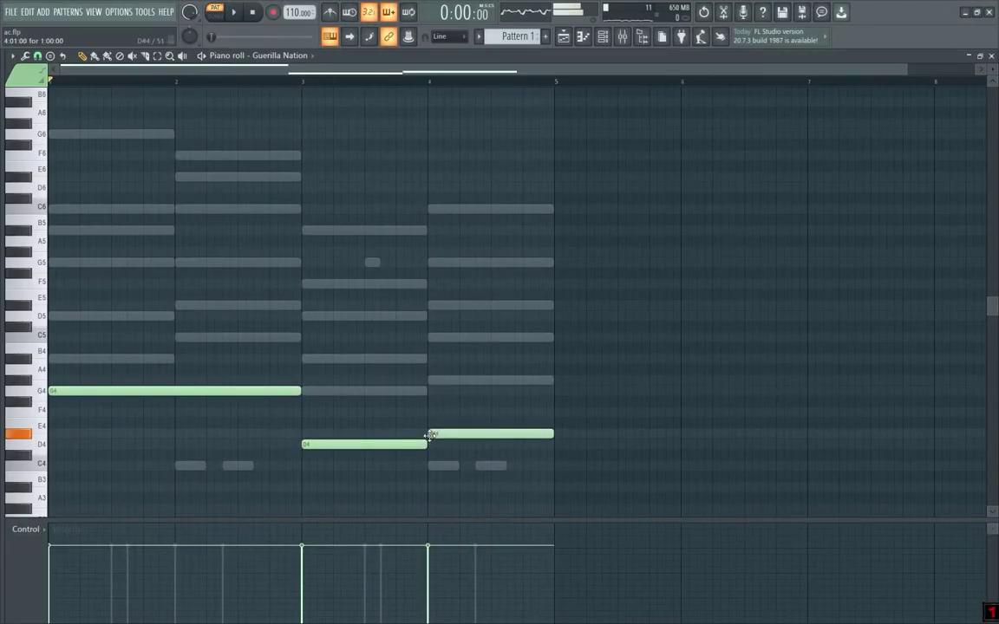
key(space)
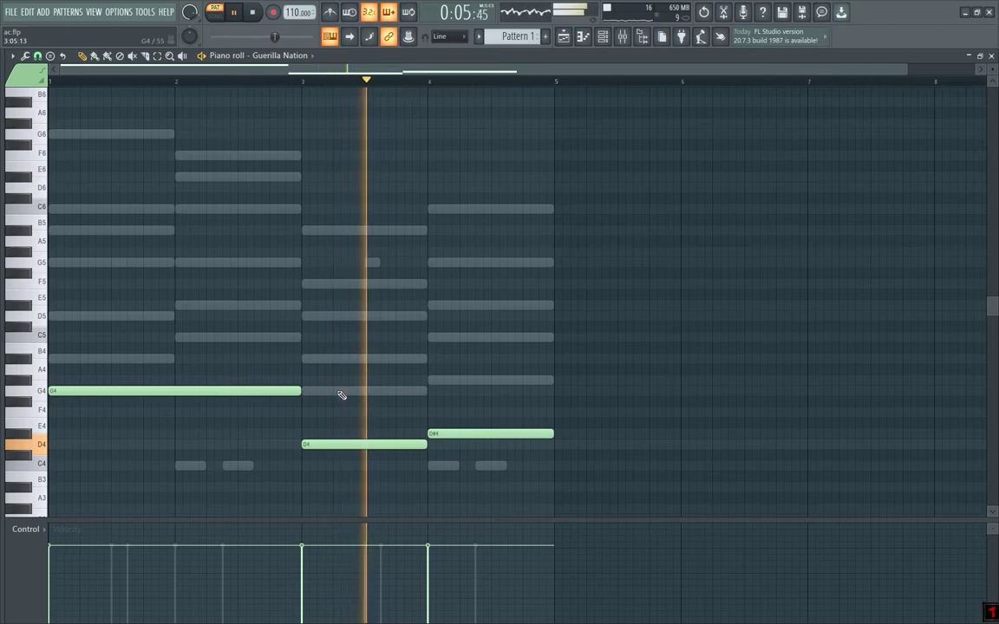
Step: Copy the OVO 3 chord progression into the Elite Pianist piano roll
key(F6)
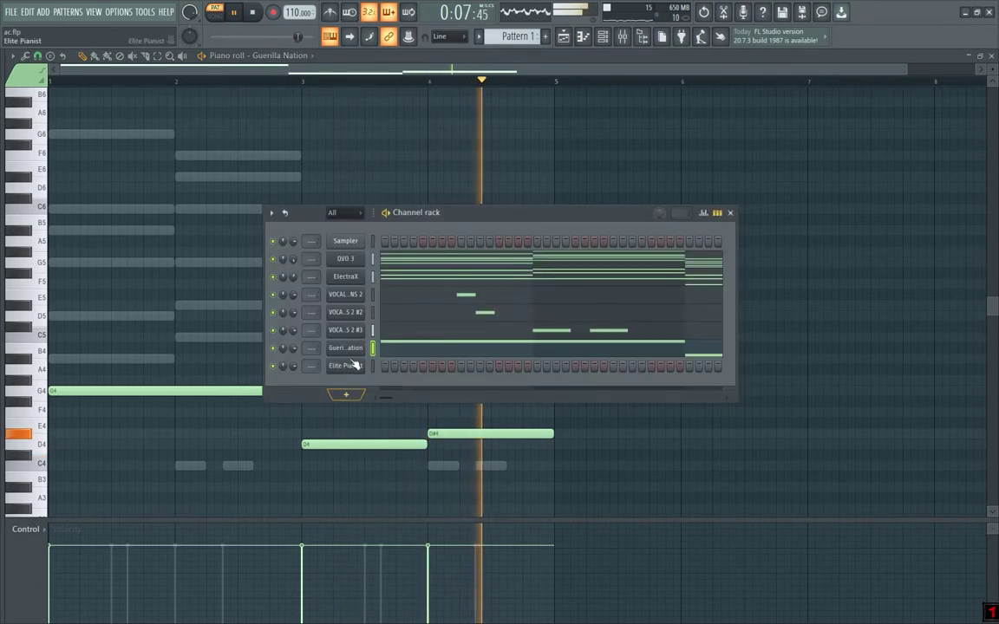
key(space)
click(390, 259)
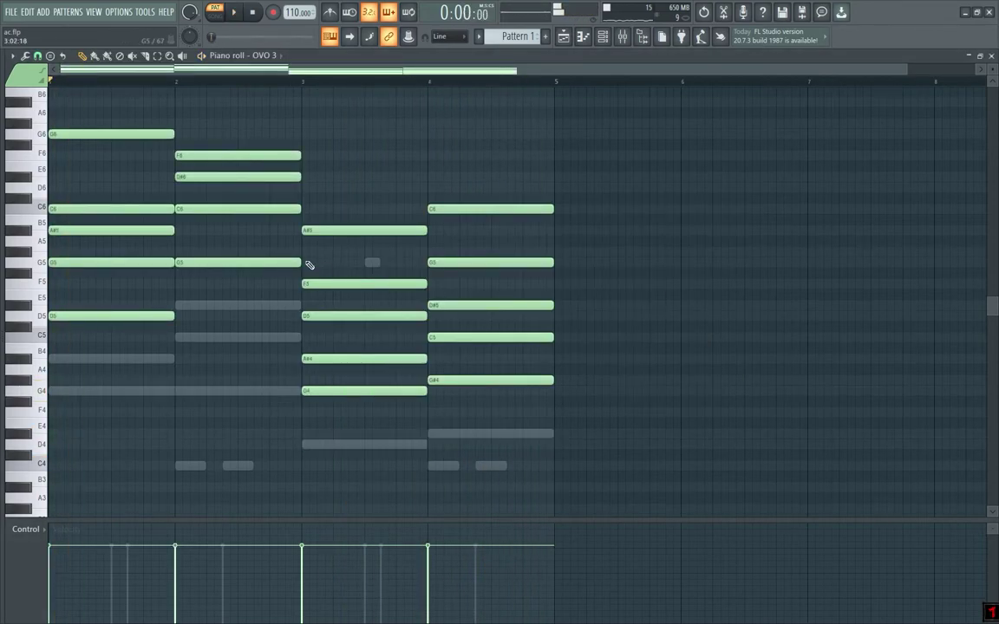
key(F6)
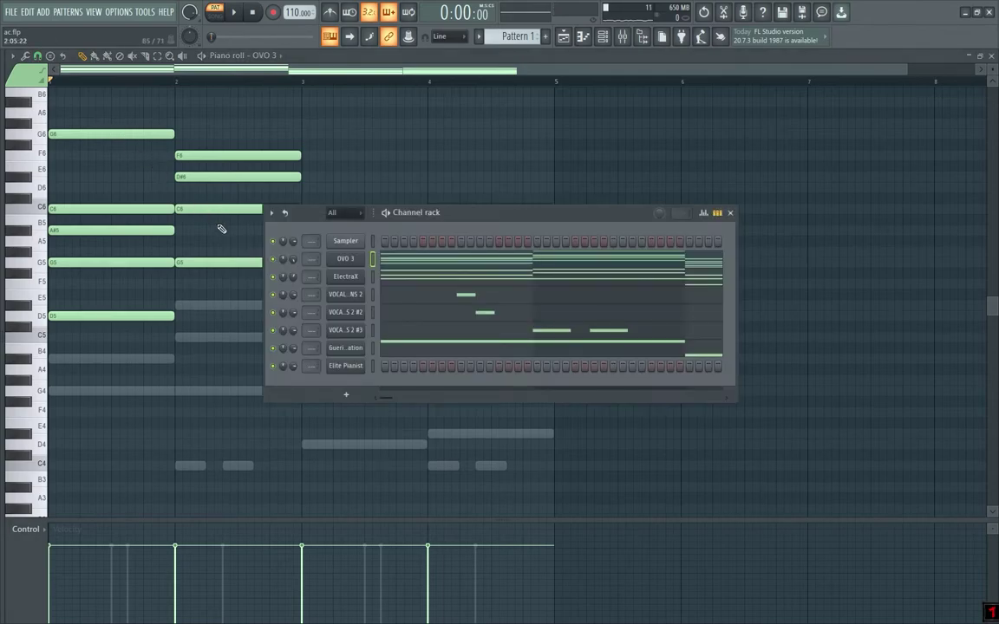
right_click(375, 368)
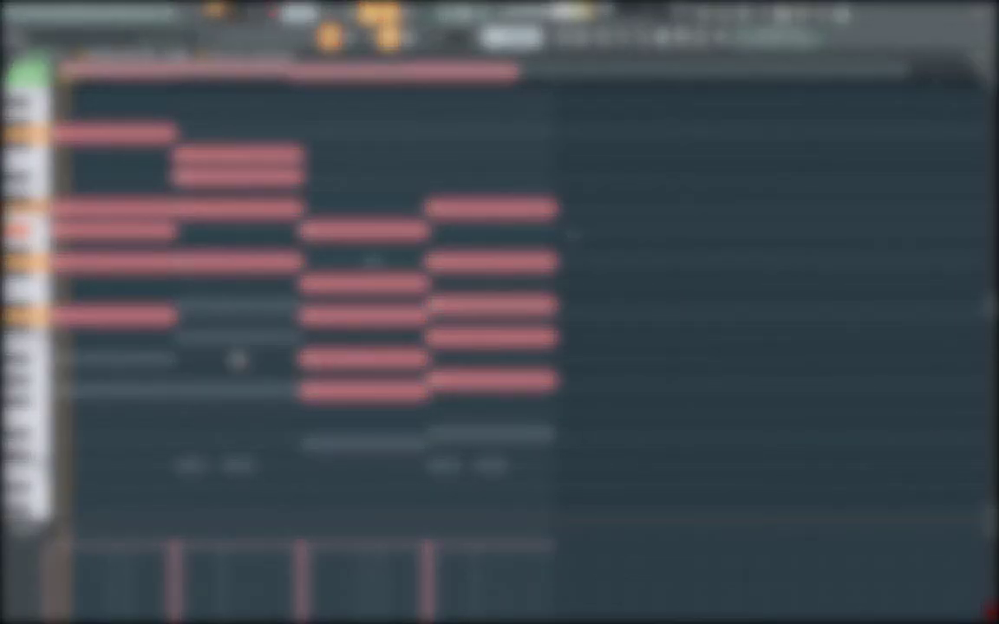
key(ctrl+d)
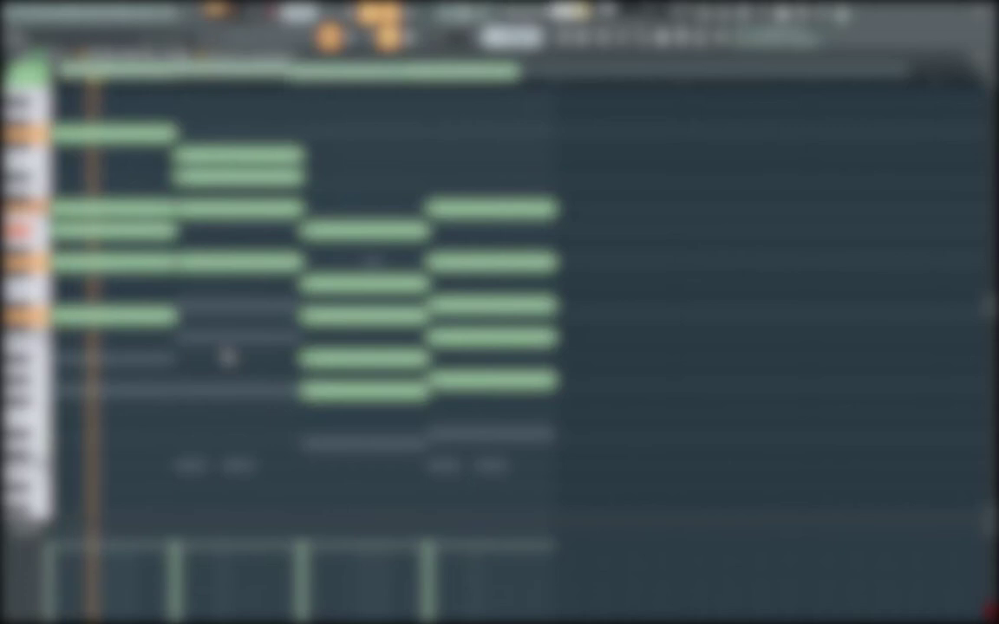
Step: Stagger the bar 1 G5, A#5 and C6 starts by two steps each, shorten all three to ten steps, and play them back
key(space)
ctrl+scroll(366, 262, up, 3)
scroll(366, 261, up, 3)
key(space)
key(space)
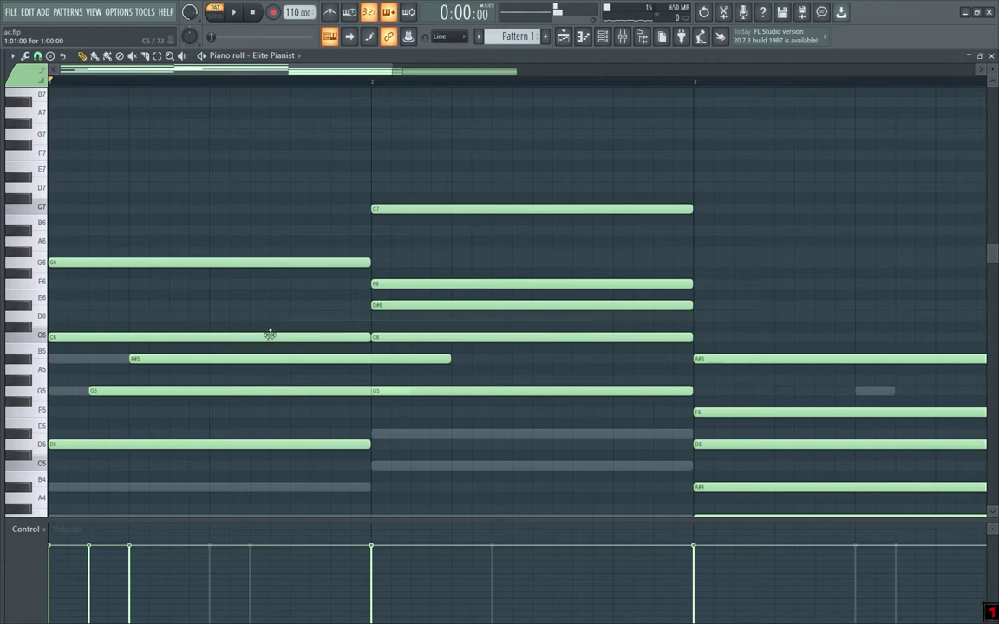
key(space)
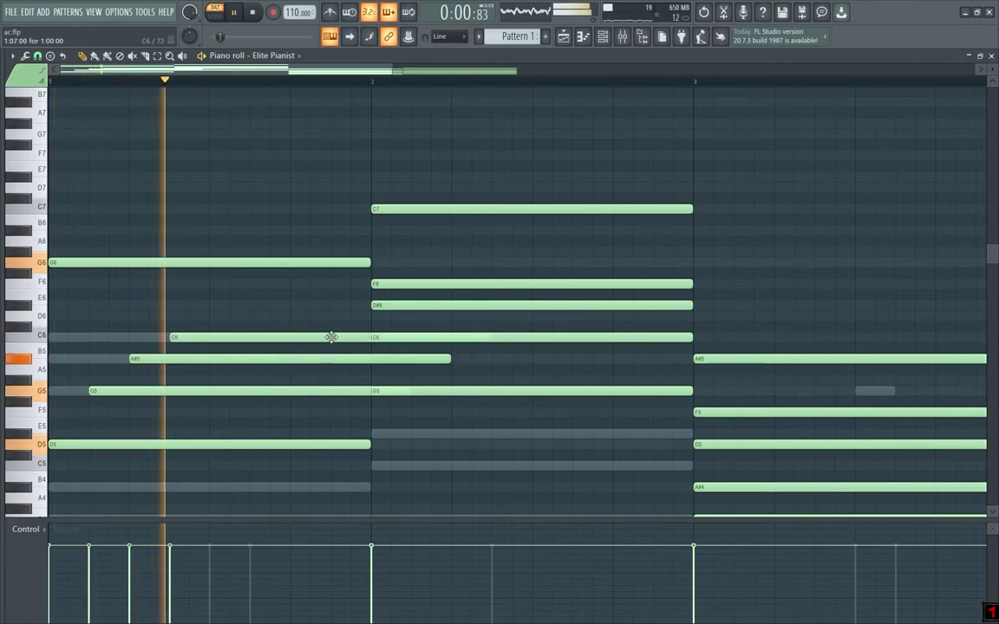
key(space)
drag(307, 323, 294, 417)
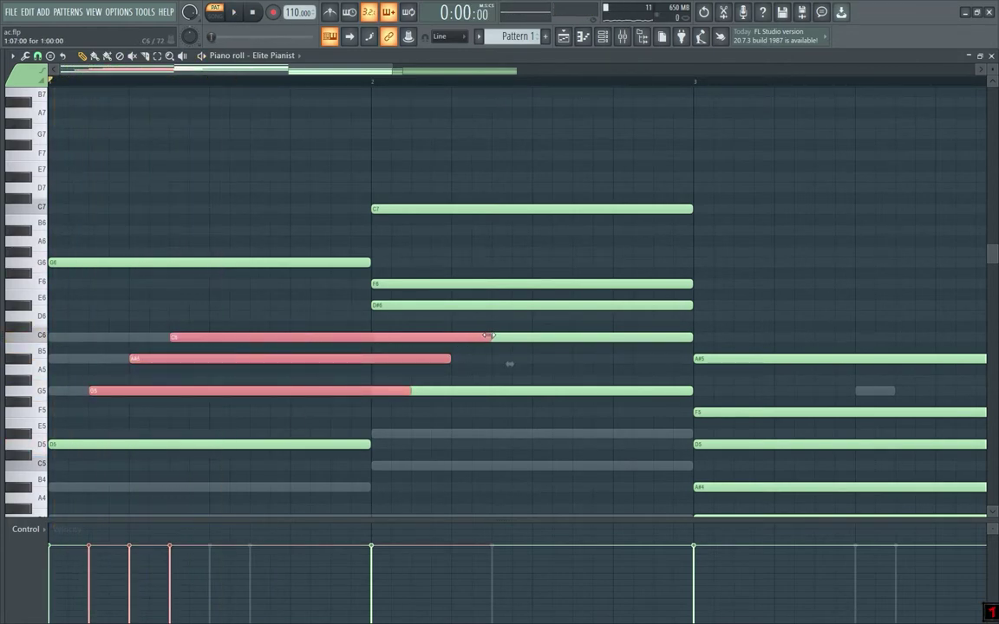
key(space)
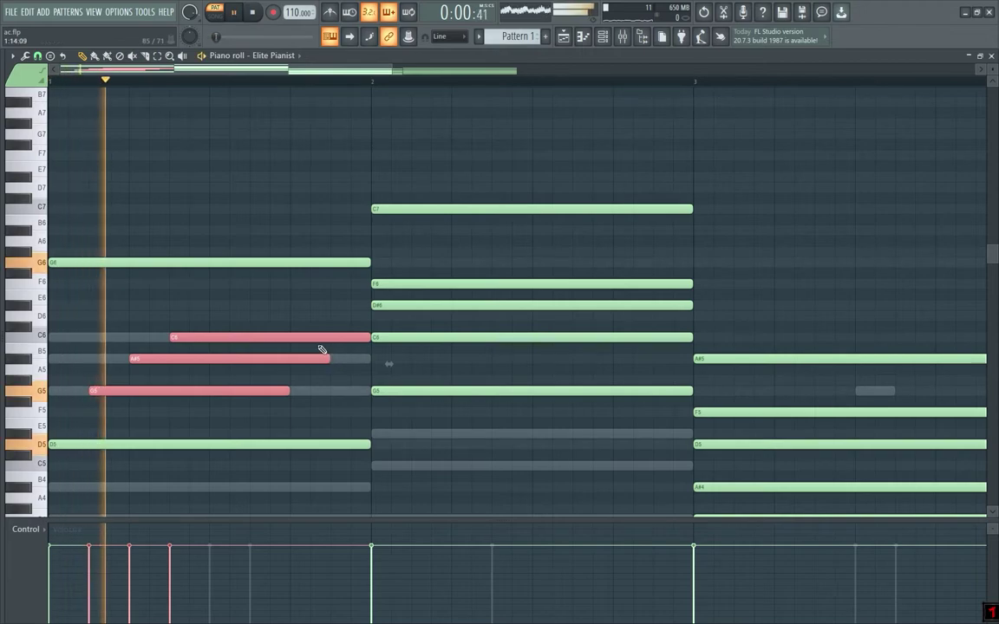
Step: Add a three-step C#6 at 1:11 in the Elite Pianist part
click(251, 327)
key(space)
drag(458, 331, 316, 331)
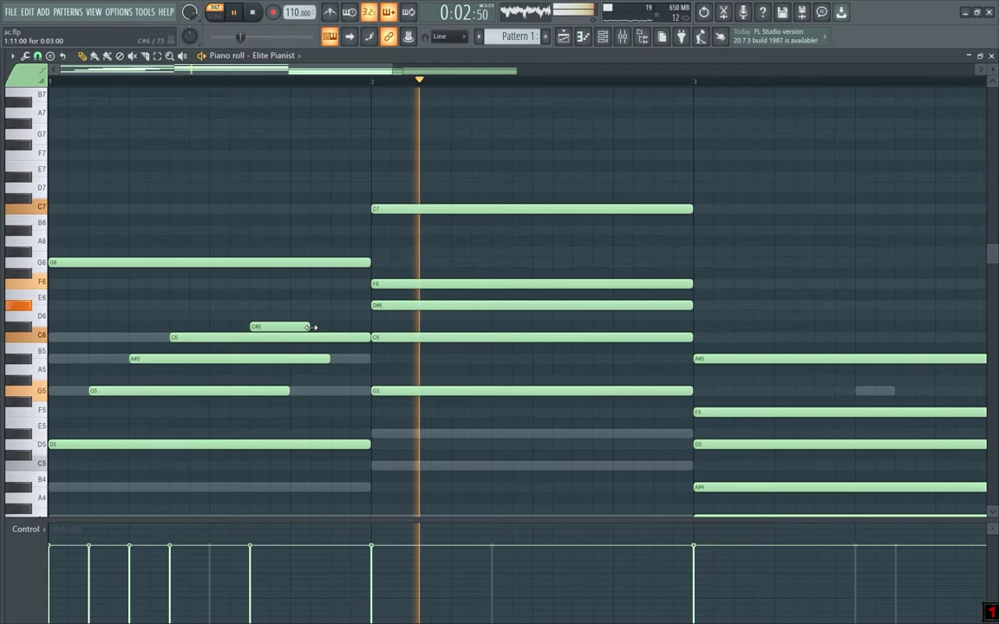
Step: Shorten all the bar 2 chord notes to eight steps and play the pattern back
scroll(348, 319, down, 2)
key(space)
key(space)
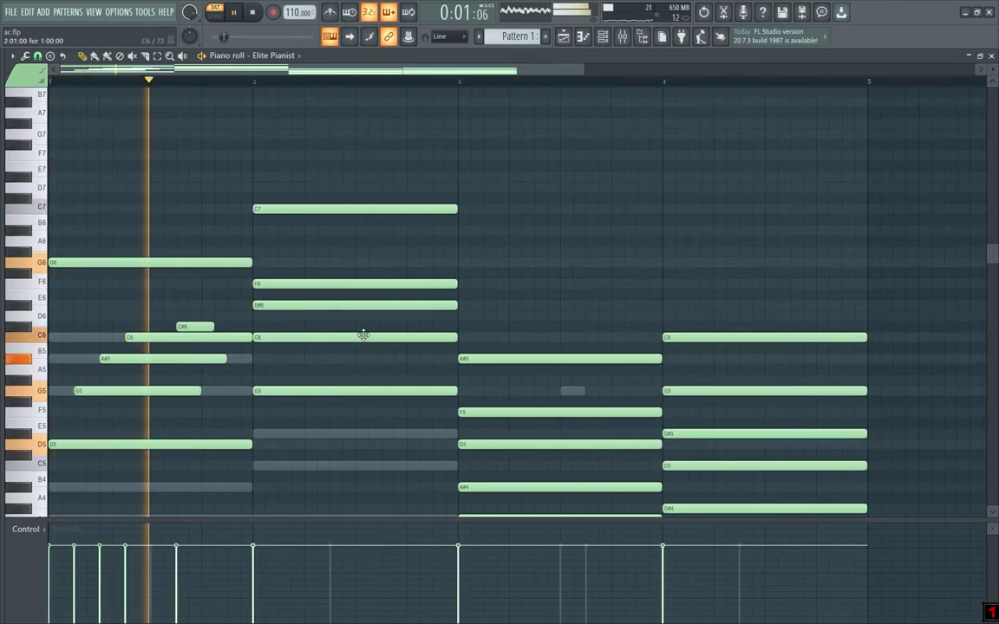
drag(425, 186, 440, 394)
drag(457, 338, 358, 338)
key(space)
click(375, 369)
key(space)
Step: Rework the end of bar 1 into two-step notes: D6 at 1:11, G5 at 1:13 and A#5 at 1:15
drag(191, 318, 190, 316)
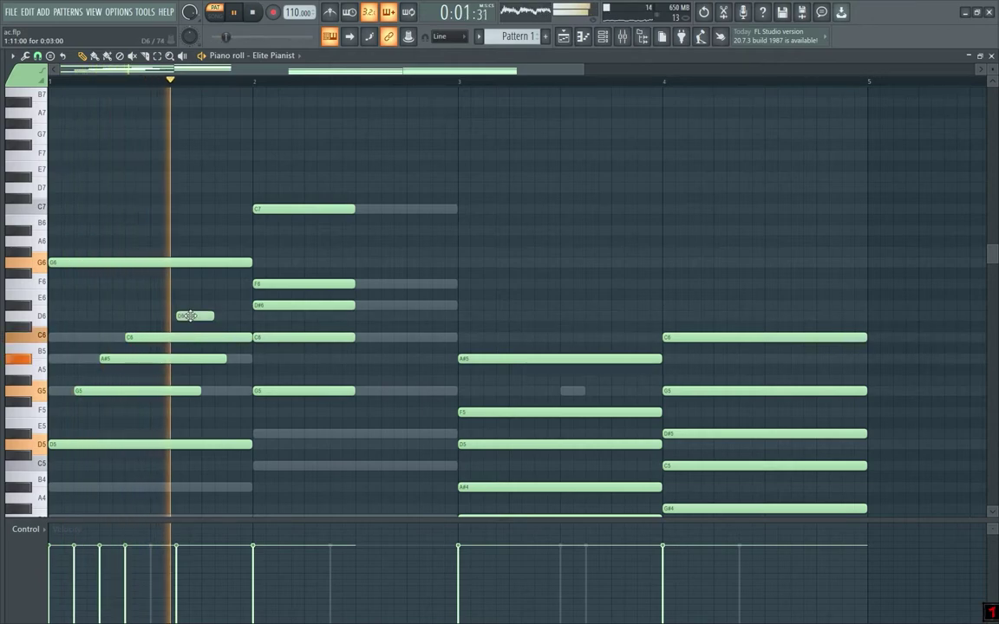
key(space)
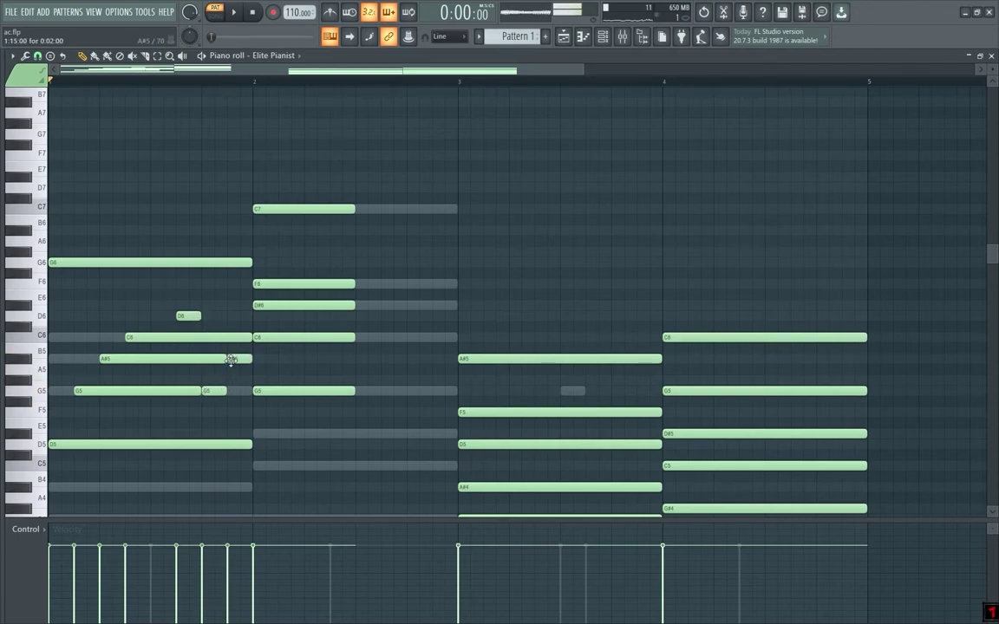
key(space)
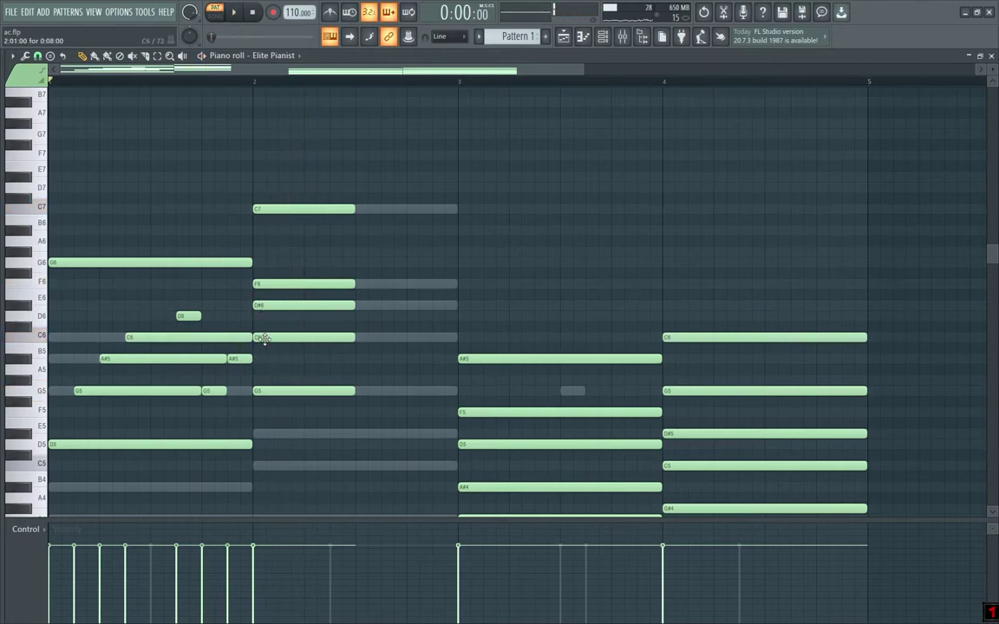
Step: Stagger the bar 2 C6, D#6 and F6 starts by two steps each and add an eight-step G#6 at 2:11
drag(285, 308, 398, 284)
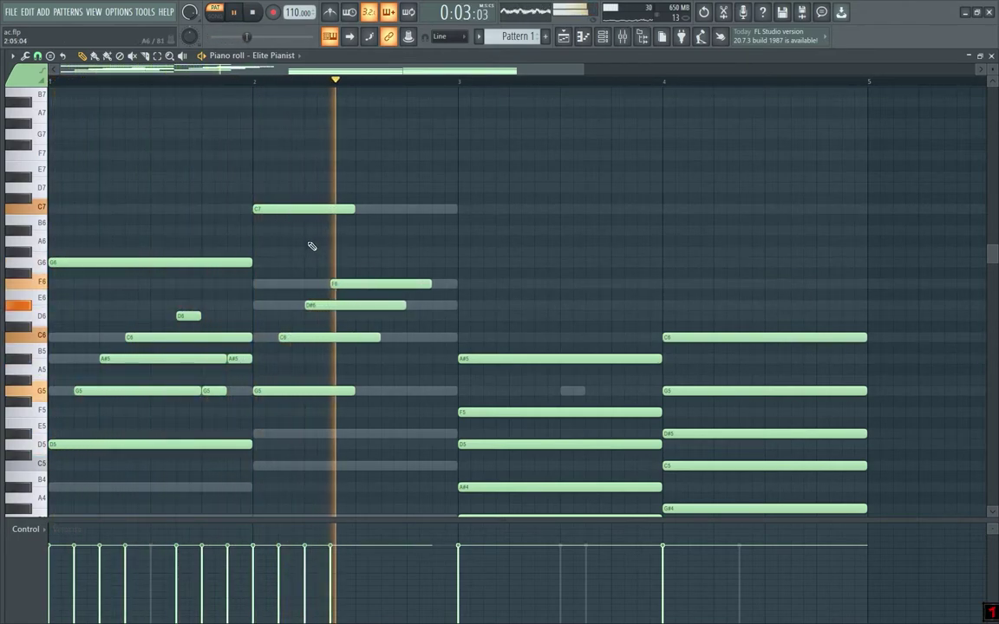
click(384, 253)
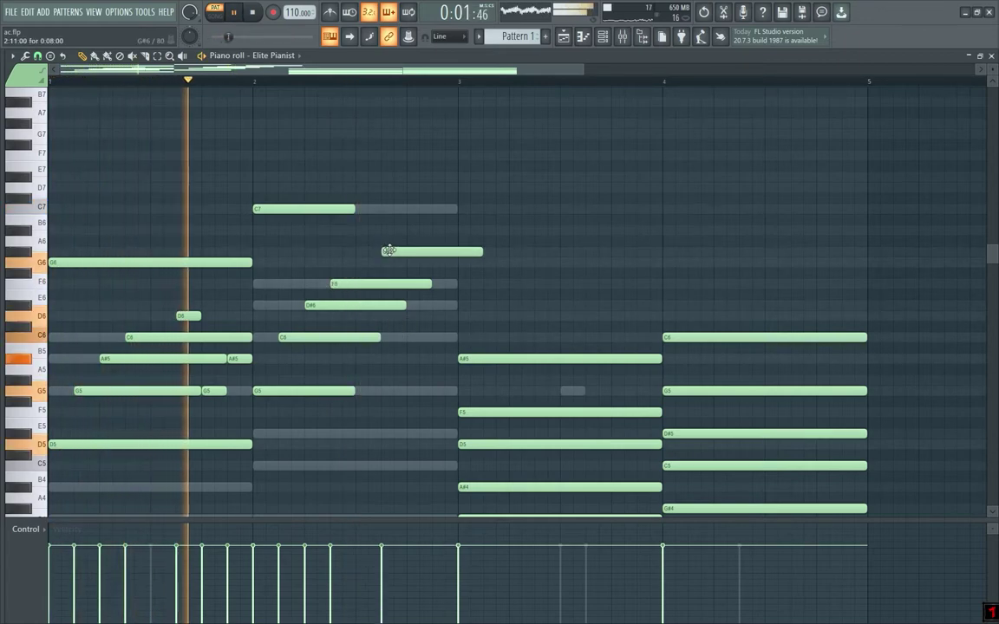
Step: Rework the end of bar 2 into two-step notes: C7 at 2:11, A#6 at 2:13 and F6 at 2:15
drag(482, 252, 414, 231)
click(413, 262)
click(435, 284)
right_click(404, 234)
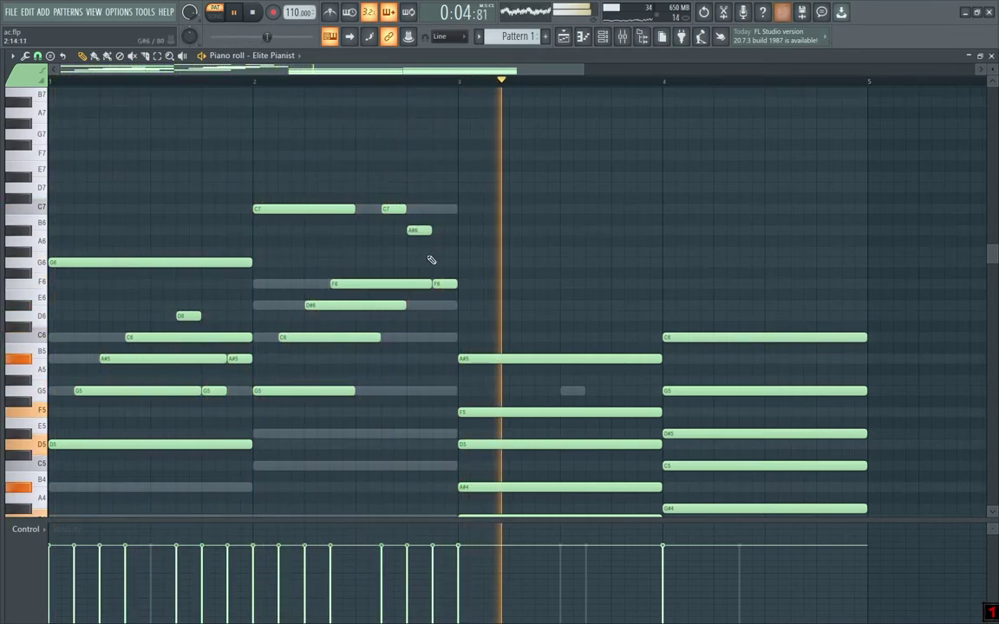
Step: Change the last bar 2 note to D#6, trying C6 first, and play it back
key(space)
drag(447, 286, 444, 347)
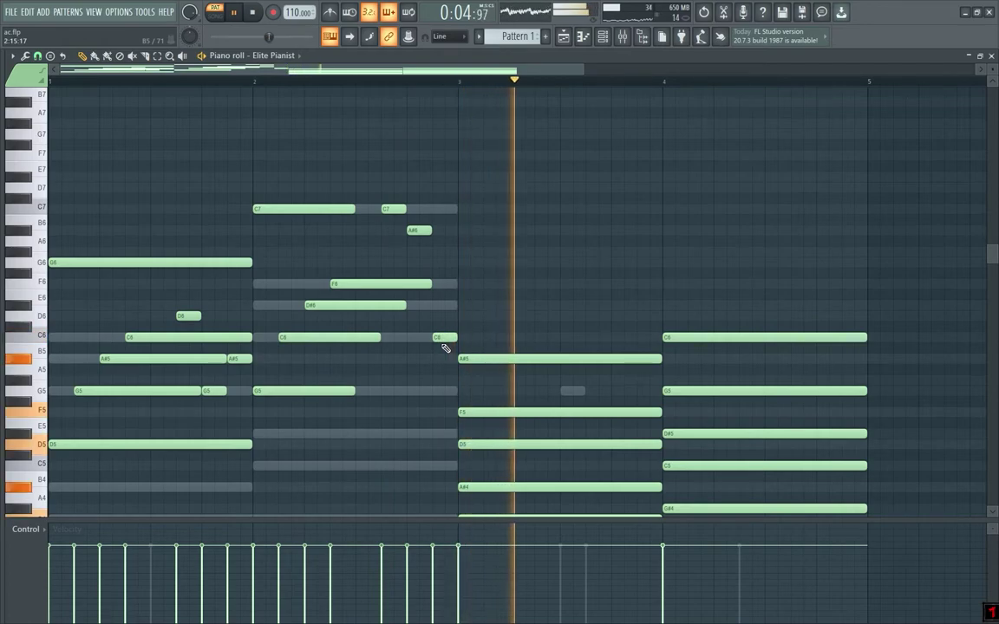
key(F6)
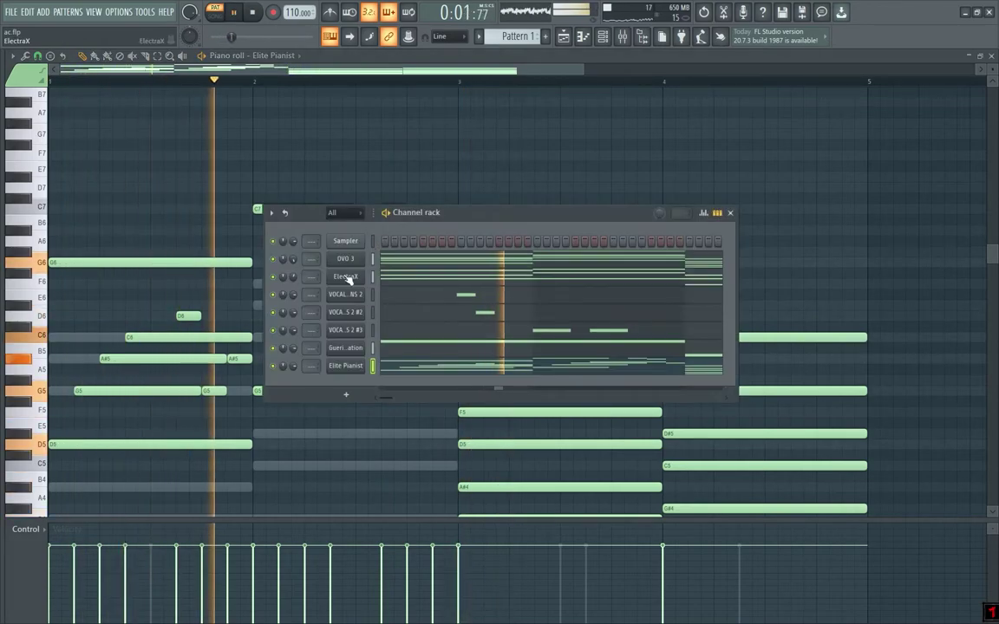
key(space)
key(space)
key(F6)
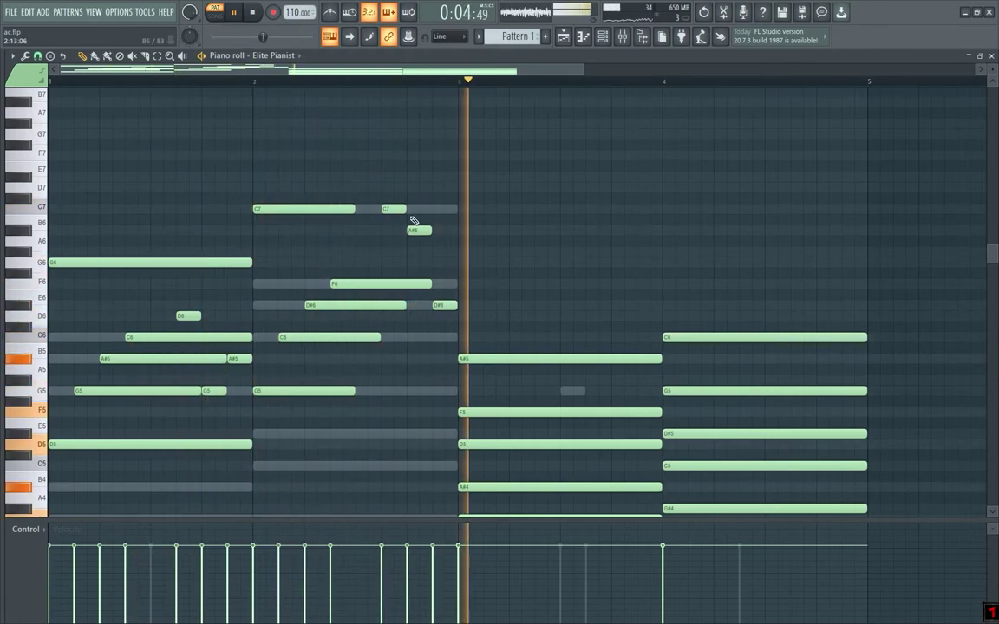
key(space)
Step: Shorten the bar 3 chord notes to eight steps and stagger the A#4, D5 and F5 starts by two steps each
scroll(475, 308, down, 4)
drag(595, 171, 604, 368)
drag(663, 283, 558, 290)
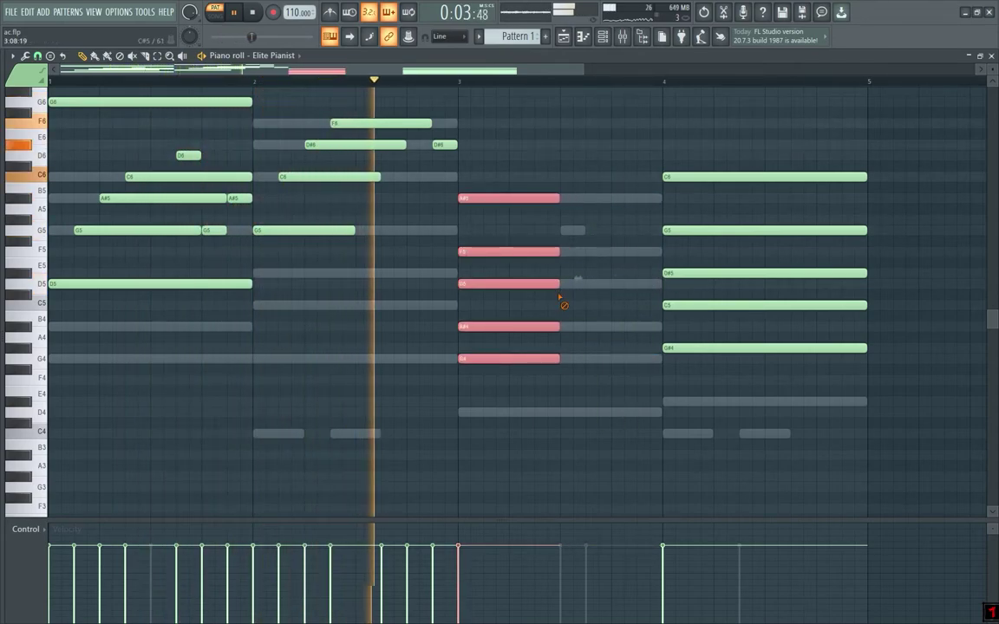
click(509, 323)
drag(509, 324, 533, 326)
drag(514, 284, 565, 284)
drag(532, 251, 580, 249)
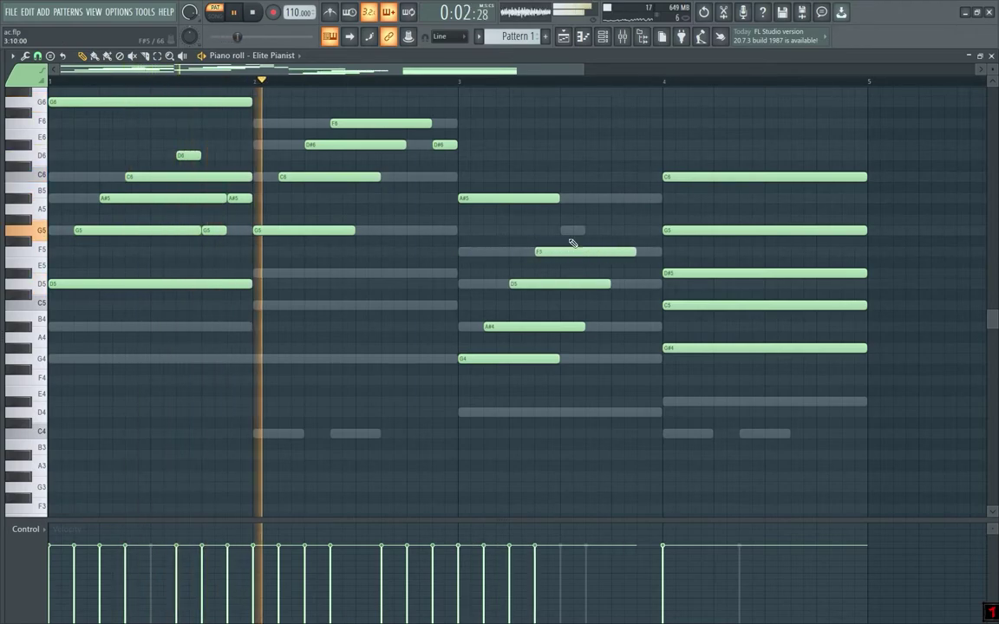
Step: Add two-step notes in bar 3: A#5 and G5 at 3:09, D#6 at 3:11 and D6 at 3:13
scroll(580, 249, up, 3)
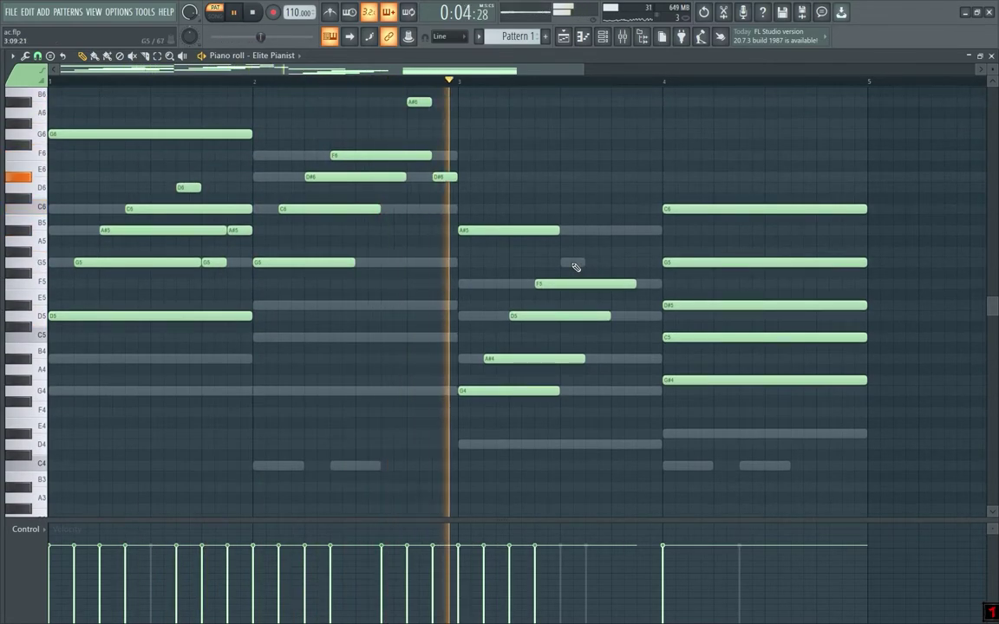
key(space)
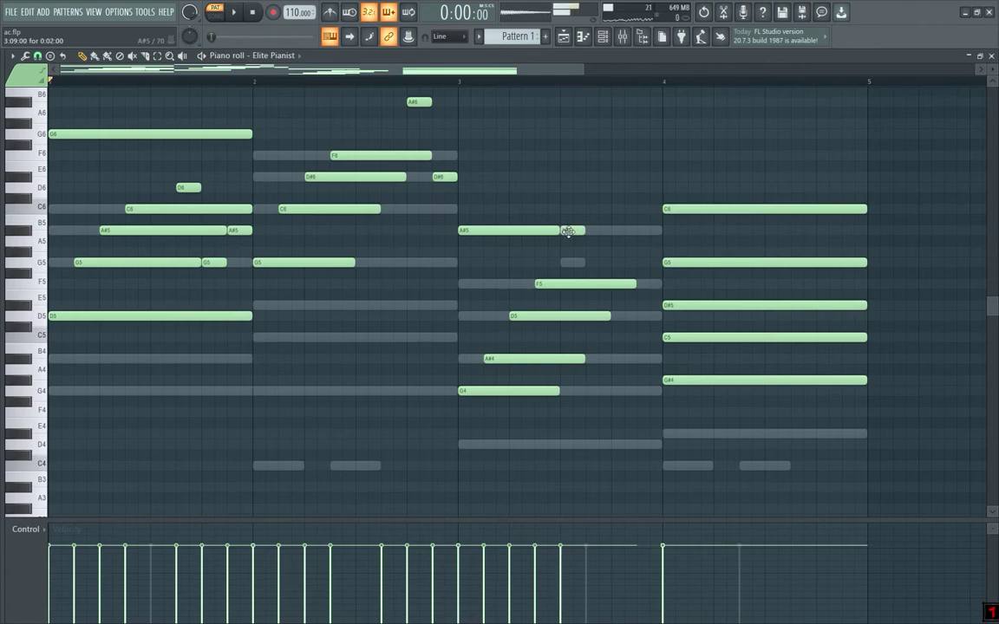
key(space)
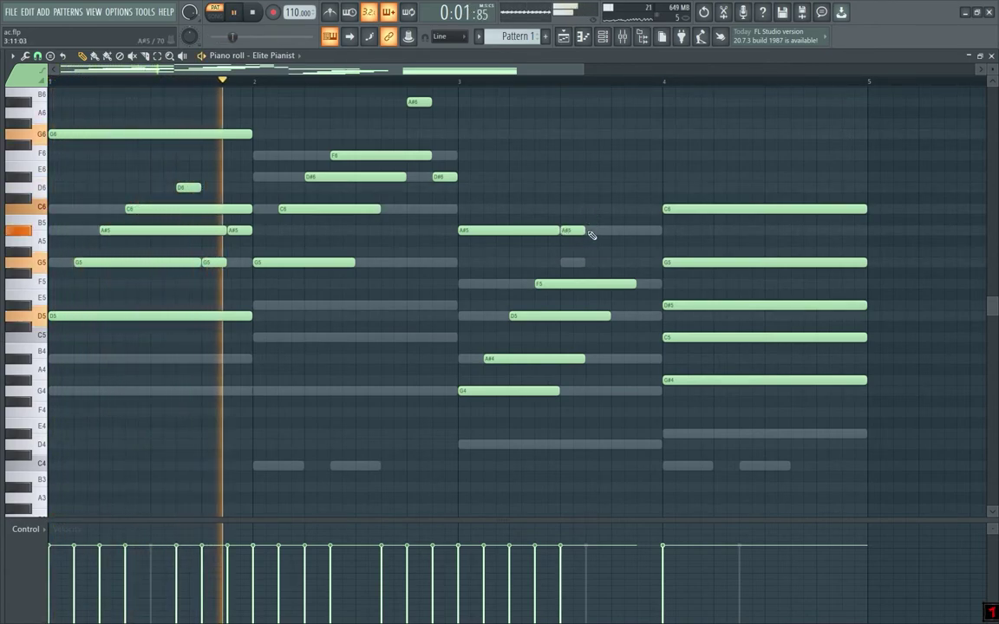
click(573, 262)
click(591, 177)
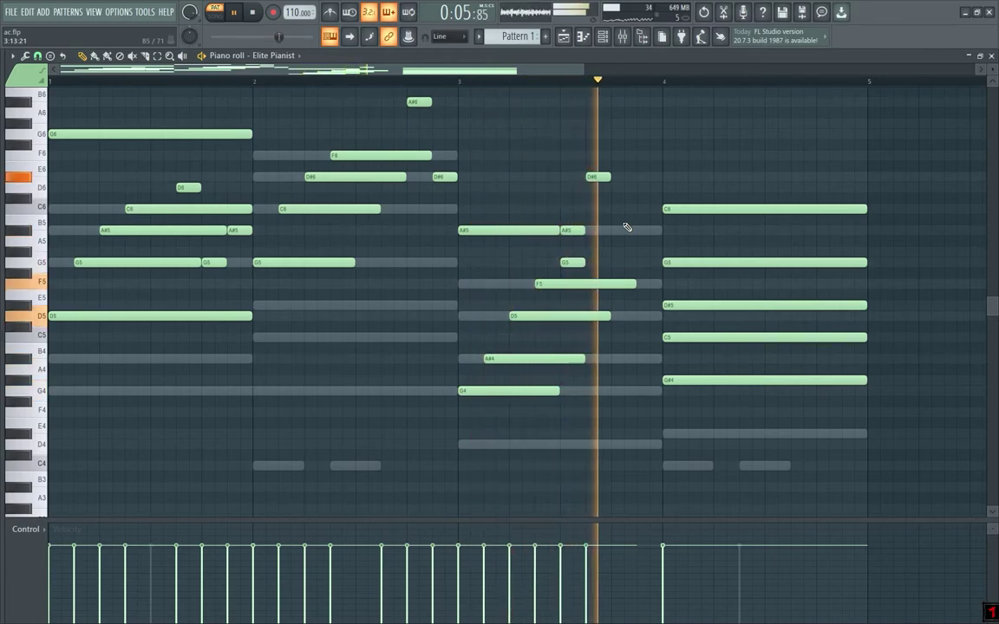
click(617, 188)
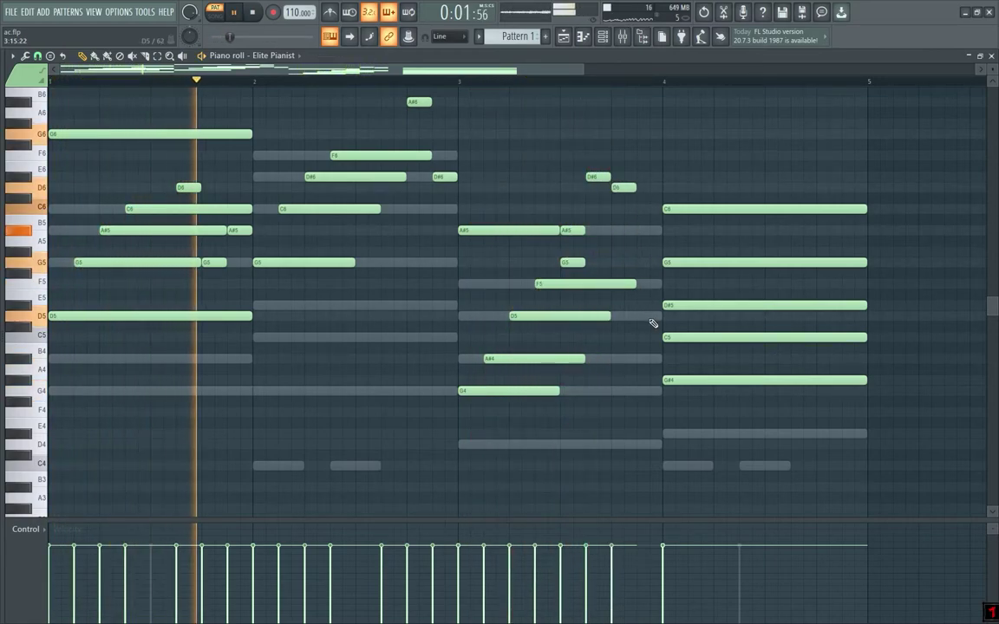
Step: Shorten the bar 3 F5 to six steps and add a three-step F5 at 3:13
drag(638, 284, 617, 288)
click(617, 288)
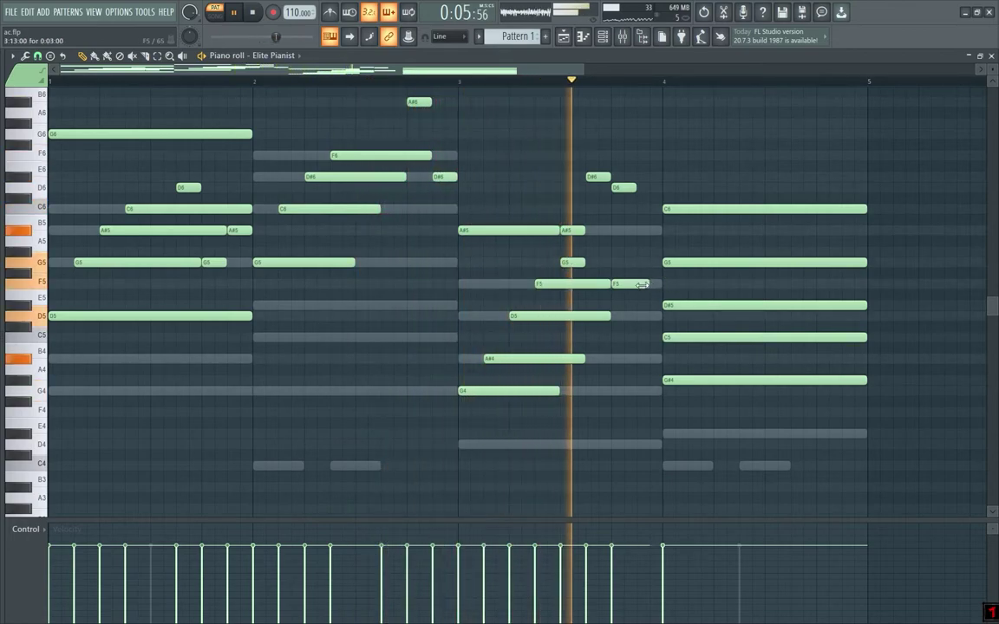
Step: Trim the F5 at 3:13 to two steps and add a two-step A#5 at 3:15
click(642, 229)
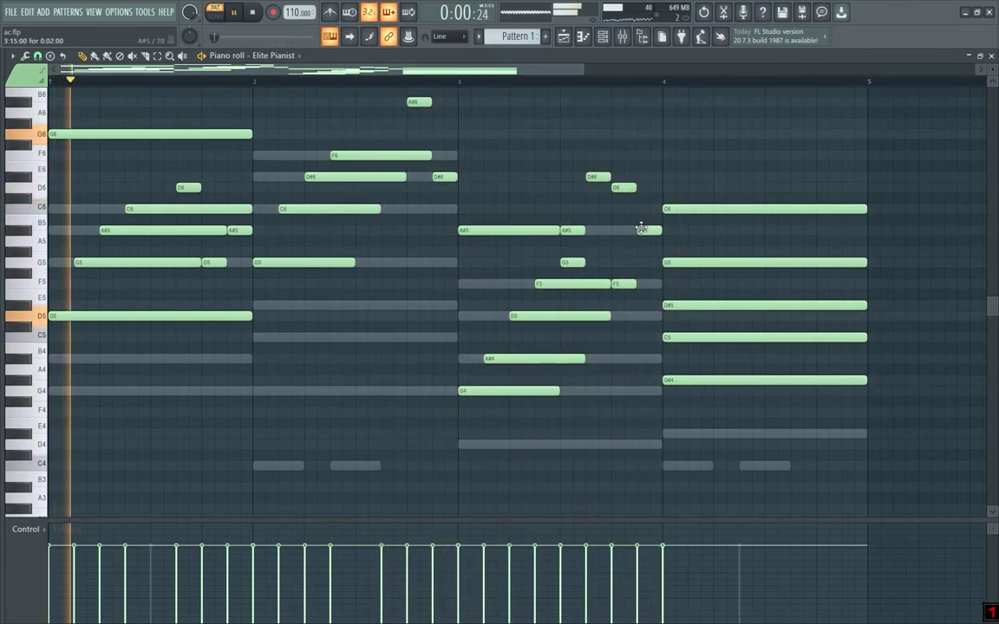
scroll(658, 250, down, 2)
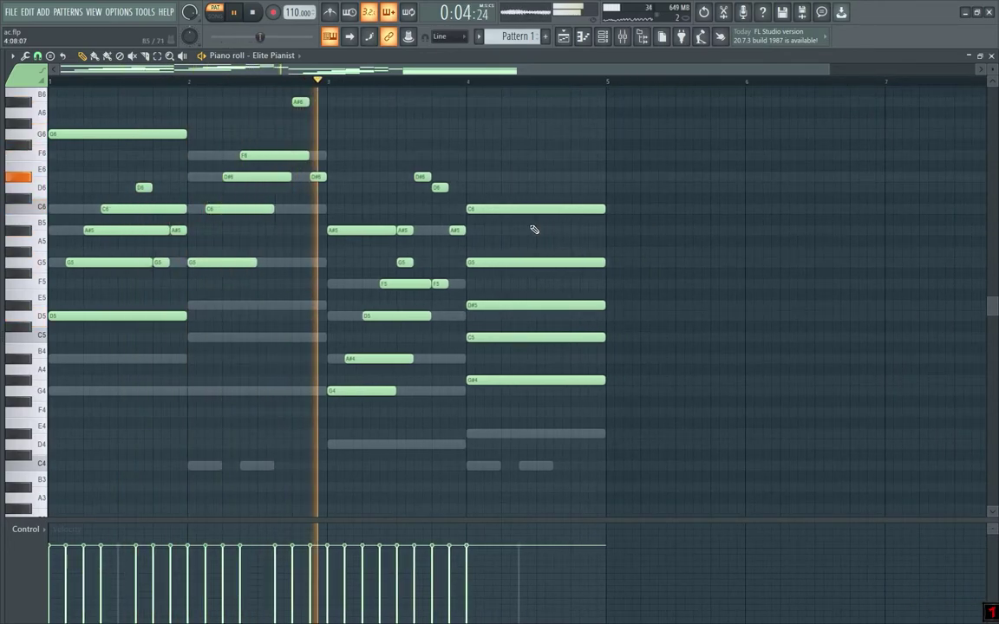
Step: Shorten the bar 4 chord to eight steps, add an eight-step A#4, D5, F5, A#5 and D6 chord at 4:09, and play it back
scroll(524, 225, up, 3)
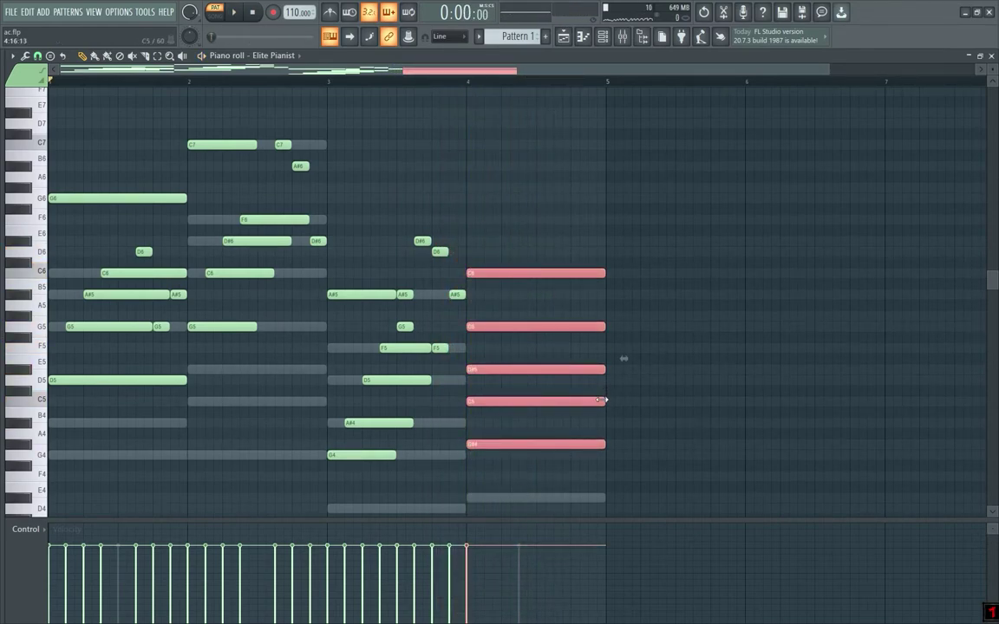
drag(524, 403, 586, 390)
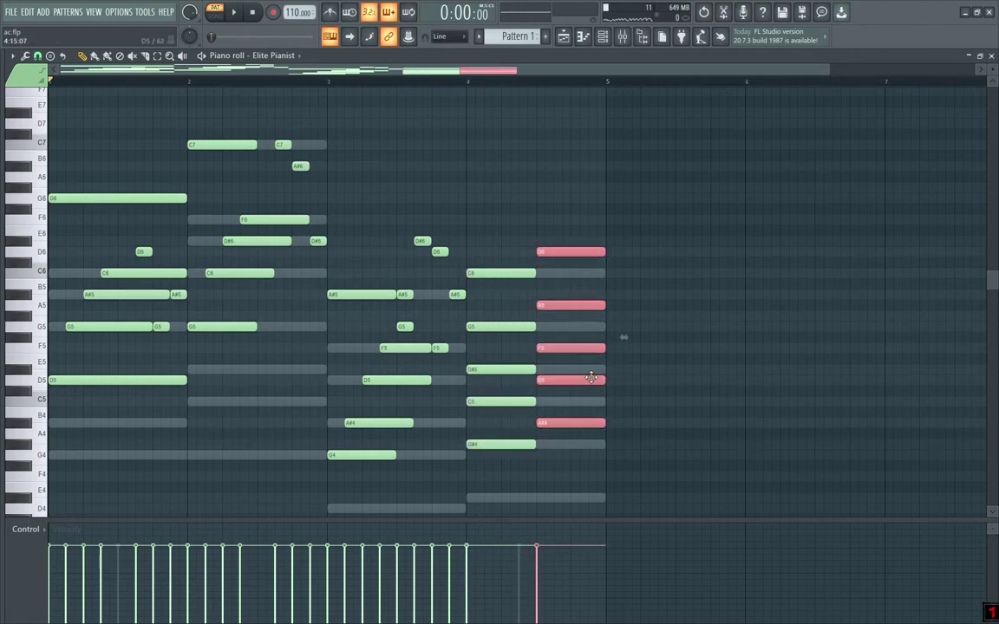
key(space)
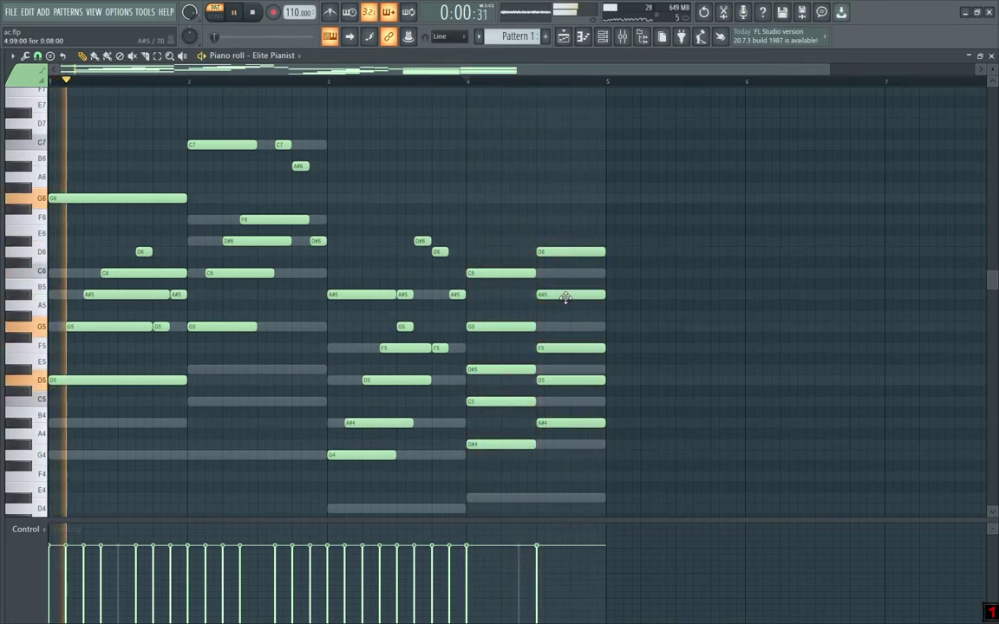
Step: Try lowering the A#5 at 4:09 to G#5, undo the move and play the pattern back
drag(564, 295, 565, 324)
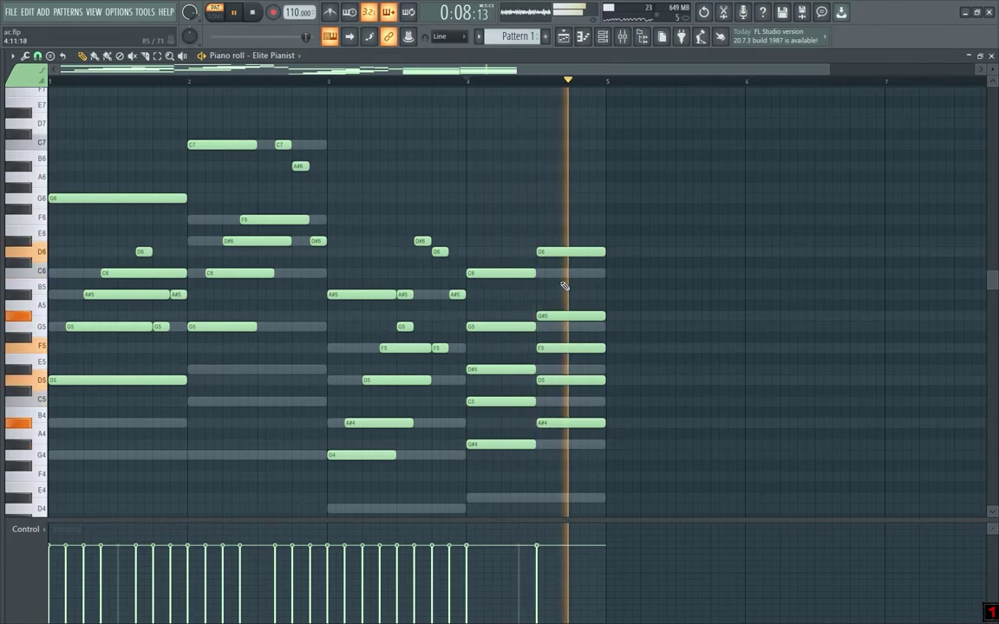
key(ctrl+z)
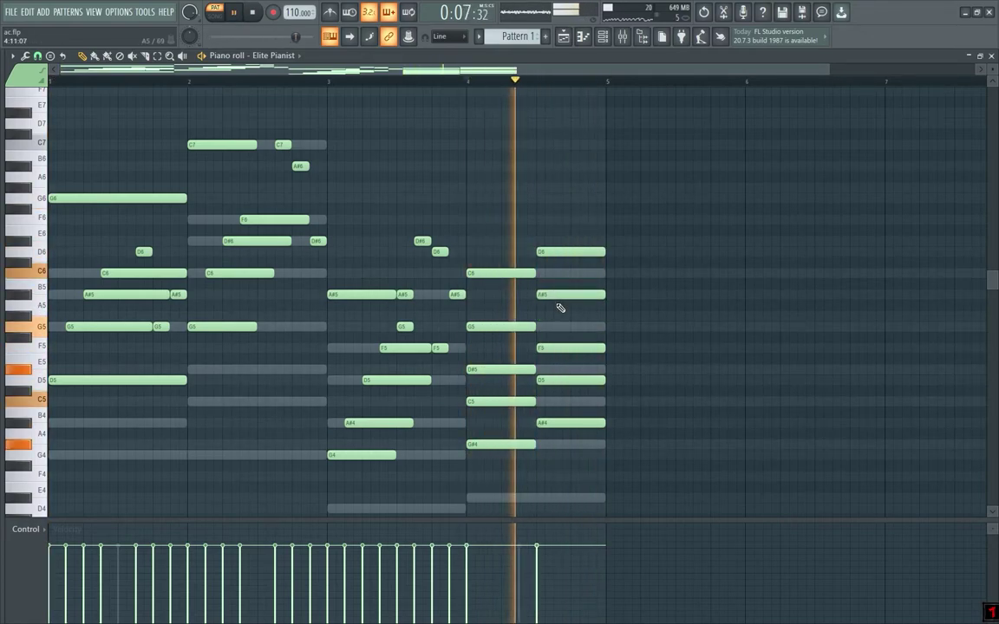
key(F6)
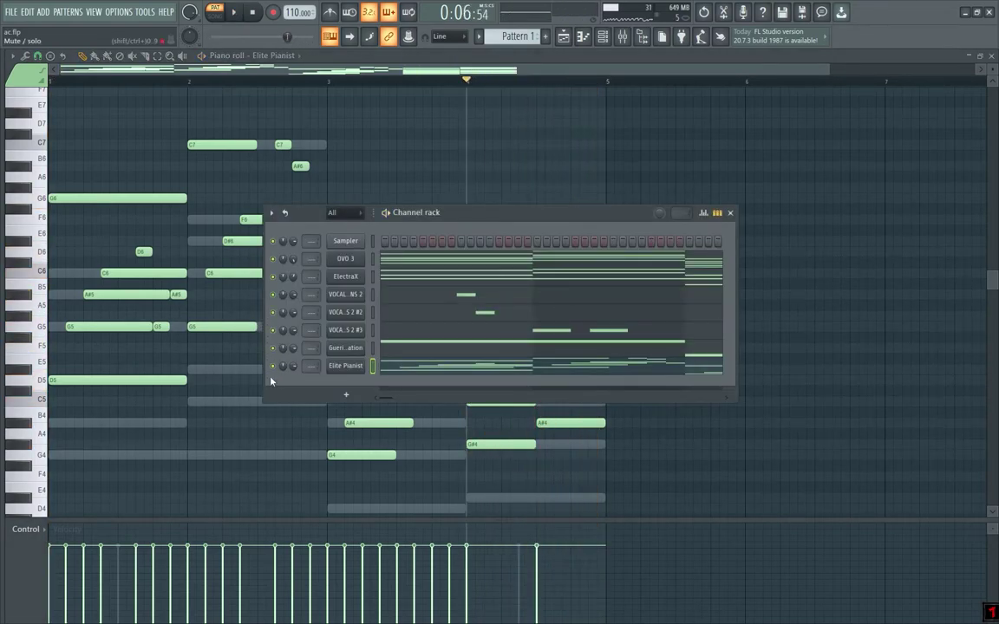
key(F6)
key(space)
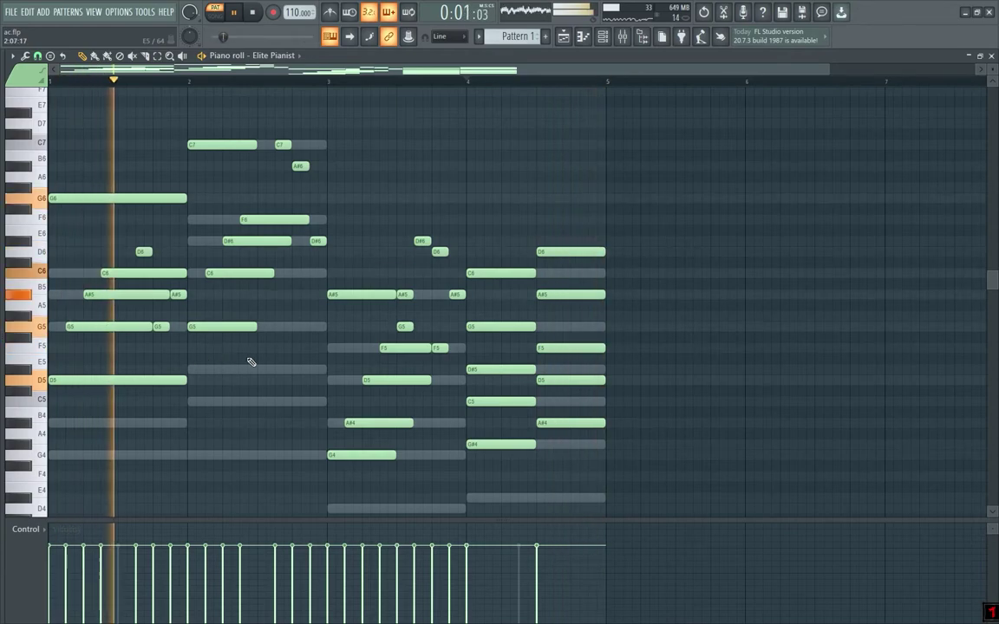
Step: Duplicate the four-bar OVO 3 and ElectraX chords into bars 5 to 8
key(F6)
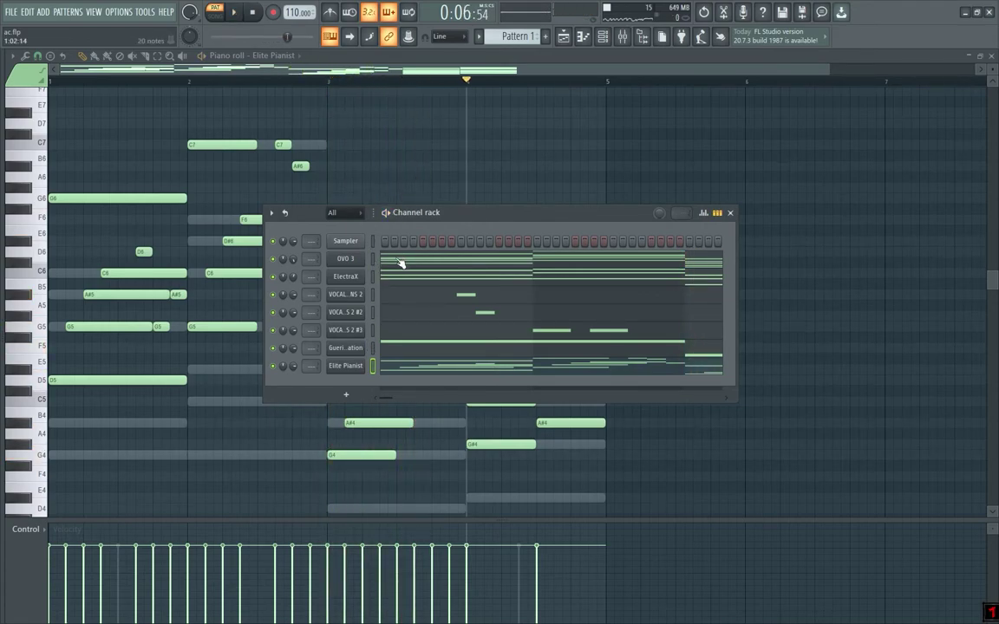
click(401, 262)
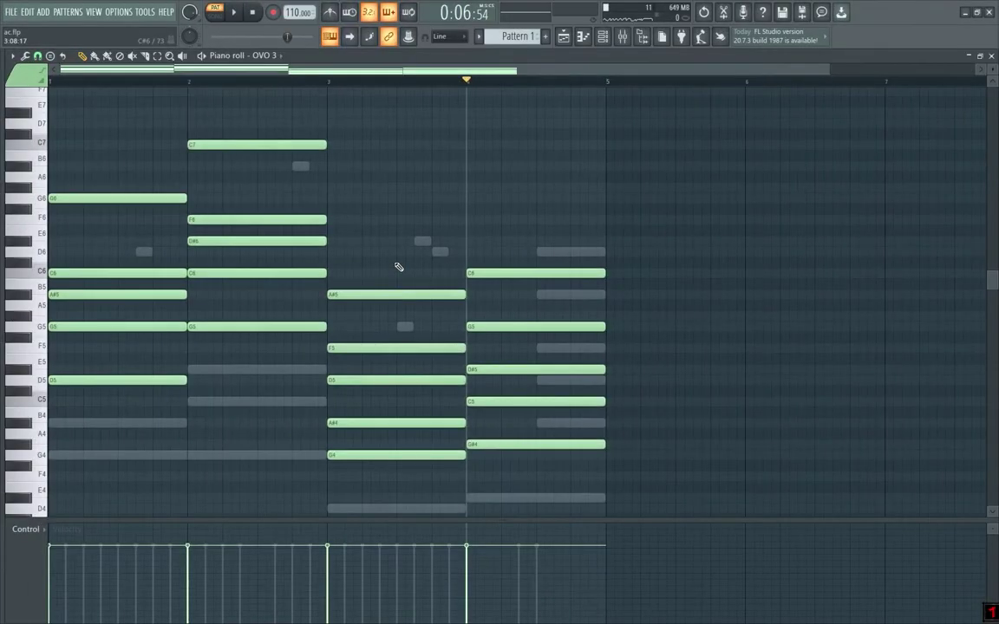
key(ctrl+b)
key(F6)
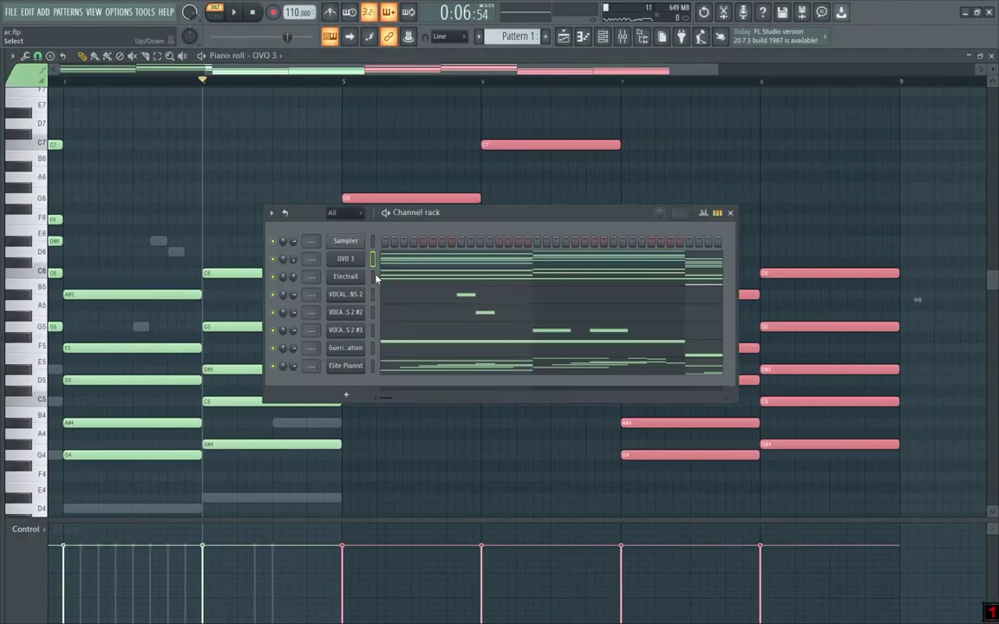
click(413, 285)
Step: Duplicate bars 1 to 4 of the VOCAL RUNS 2 channel into bars 5 to 8
key(F6)
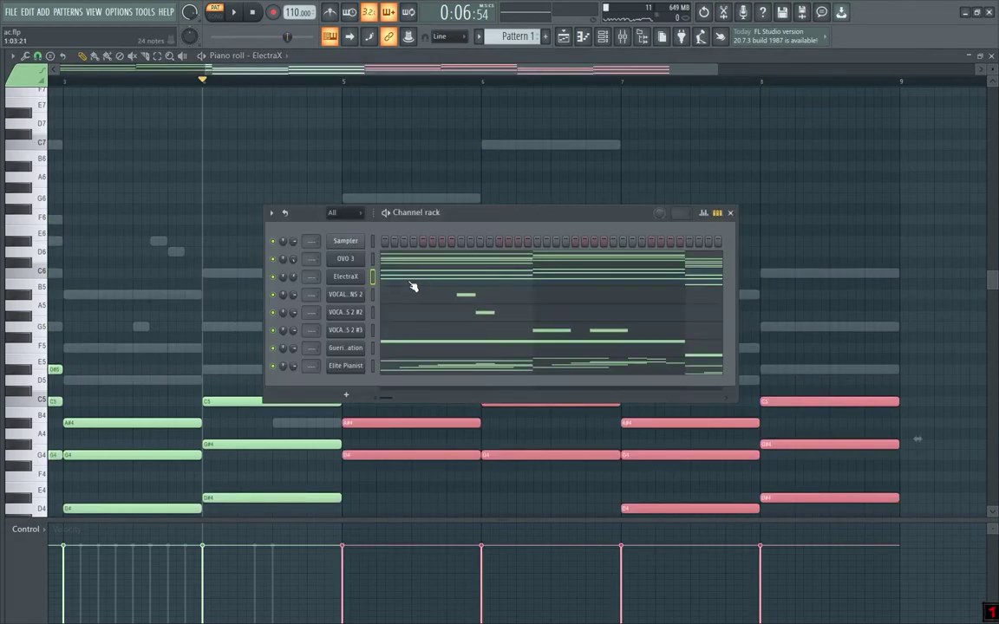
click(407, 296)
scroll(350, 94, down, 3)
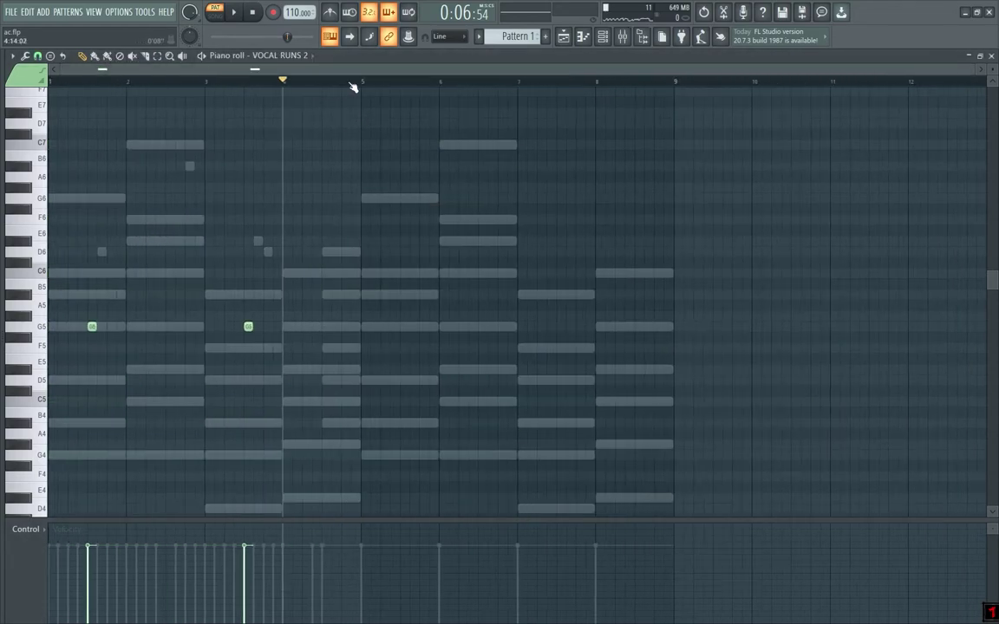
drag(339, 87, 13, 91)
key(ctrl+b)
Step: Select bars 1 to 4 of VOCAL RUNS 2 #2 and duplicate its notes into bars 5 to 8
key(F6)
click(385, 285)
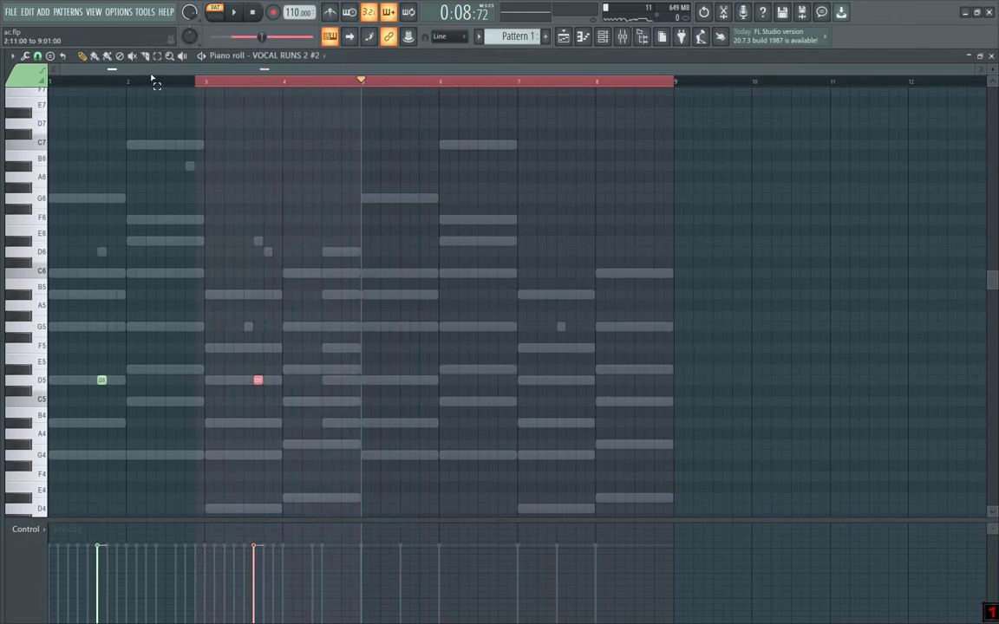
drag(173, 78, 45, 81)
drag(517, 92, 365, 87)
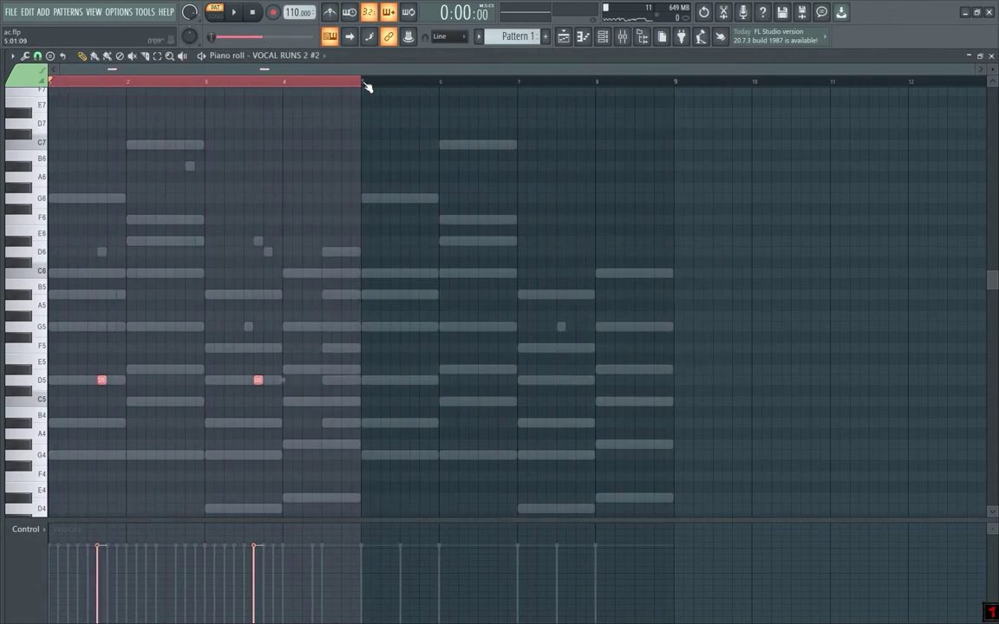
key(ctrl+b)
Step: Copy the VOCAL RUNS 2 #3 notes from bars 1 to 4 into bars 5 to 8
key(F6)
click(406, 338)
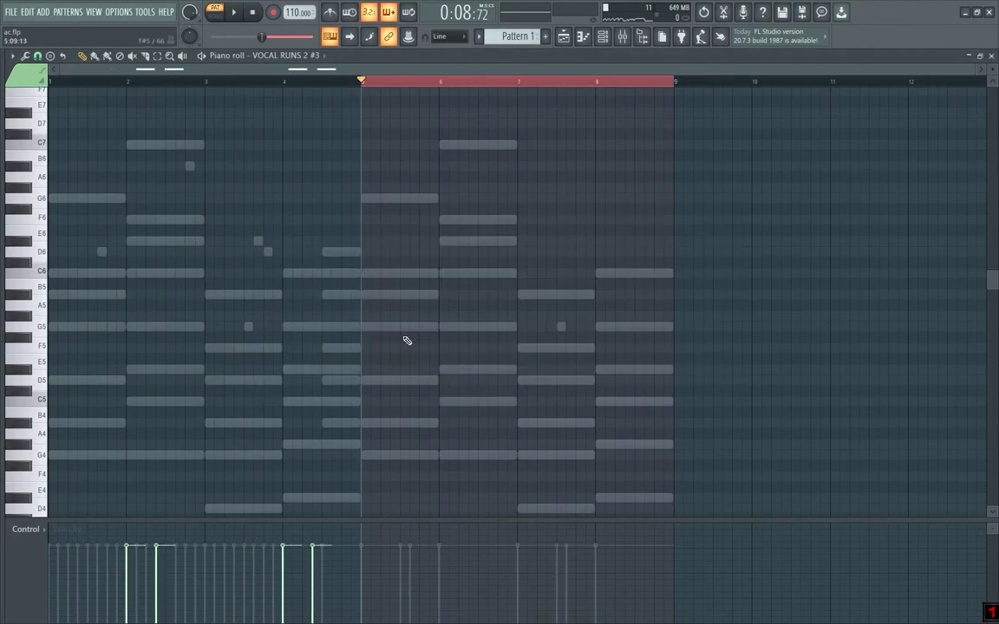
drag(704, 98, 87, 145)
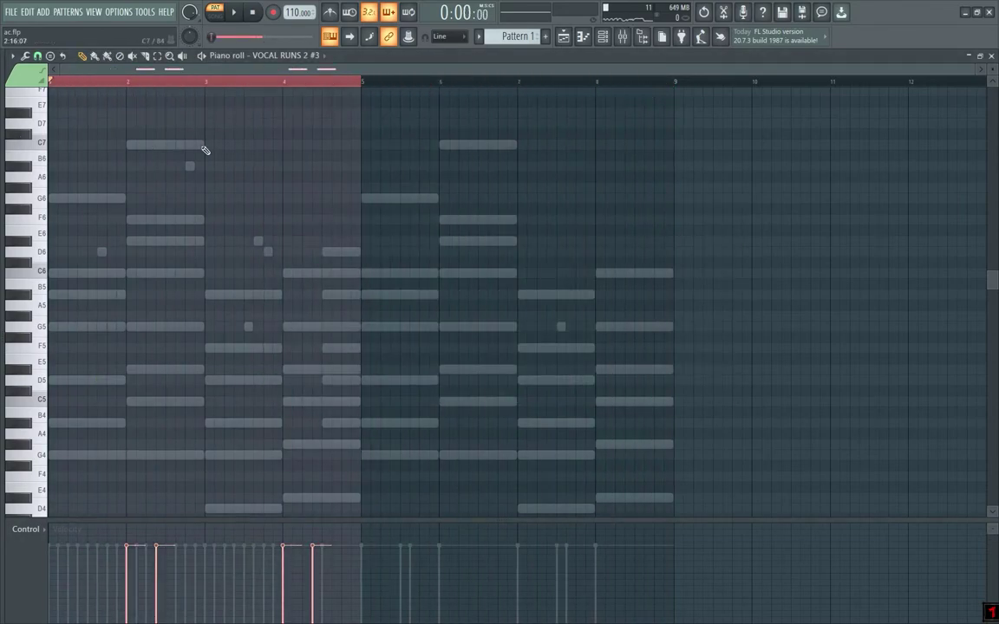
key(ctrl+b)
Step: Duplicate the four-bar Guerilla Nation bass line into bars 5 to 8
key(F6)
click(392, 354)
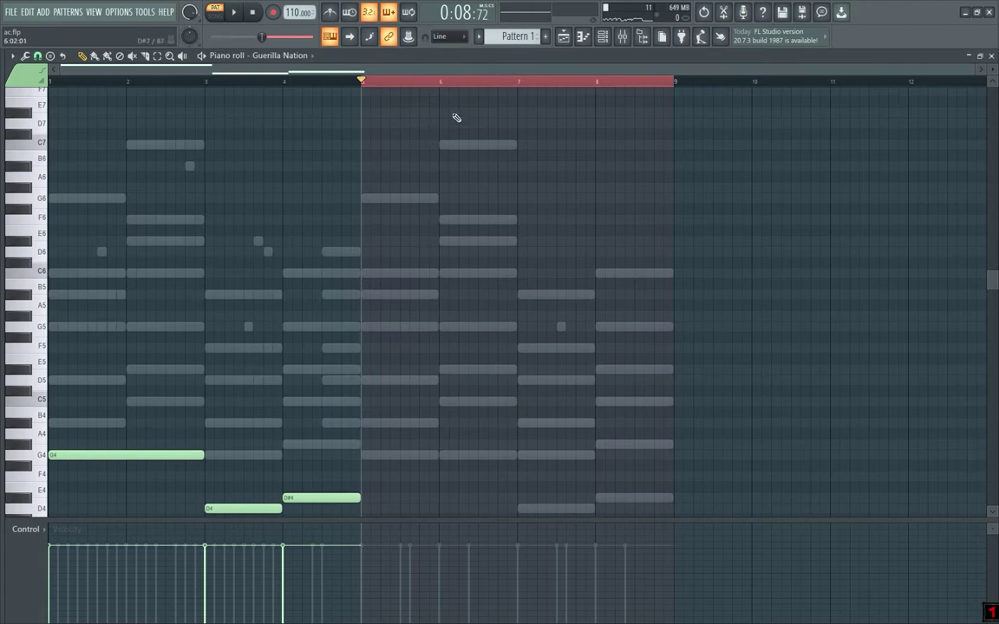
drag(657, 85, 3, 95)
key(ctrl+b)
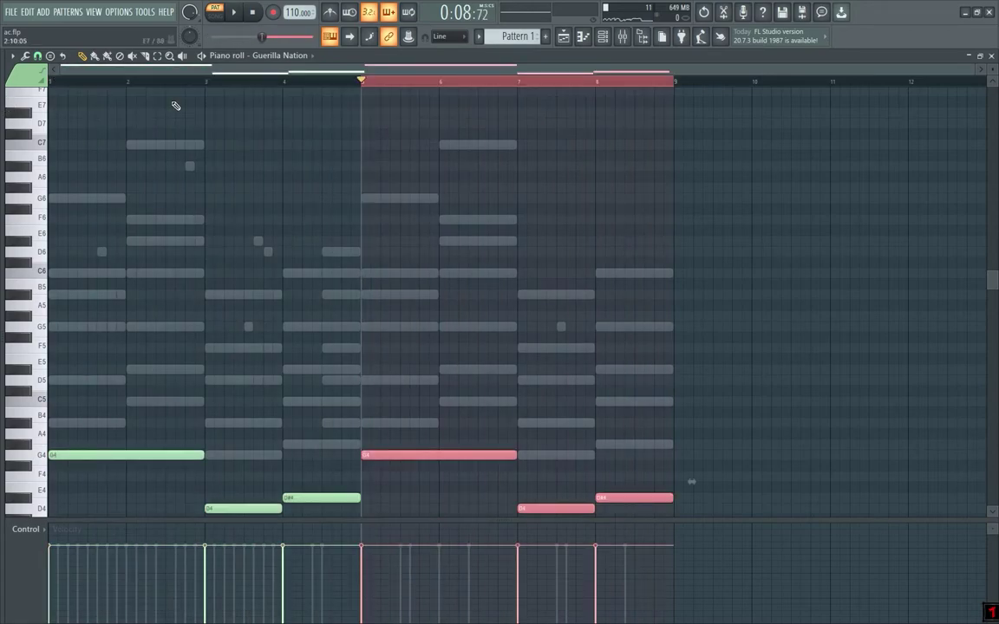
Step: Duplicate the four-bar Elite Pianist arpeggio into bars 5 to 8
key(F6)
click(403, 372)
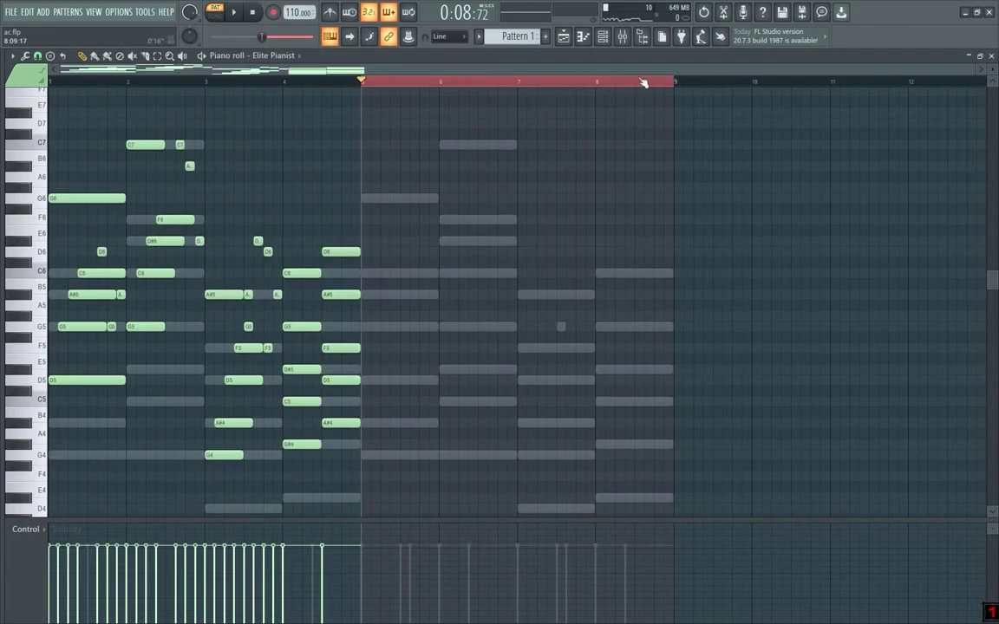
drag(644, 82, 15, 55)
key(ctrl+b)
Step: Open the OVO 3 notes, clear the time selection and start playback from bar 5
key(F6)
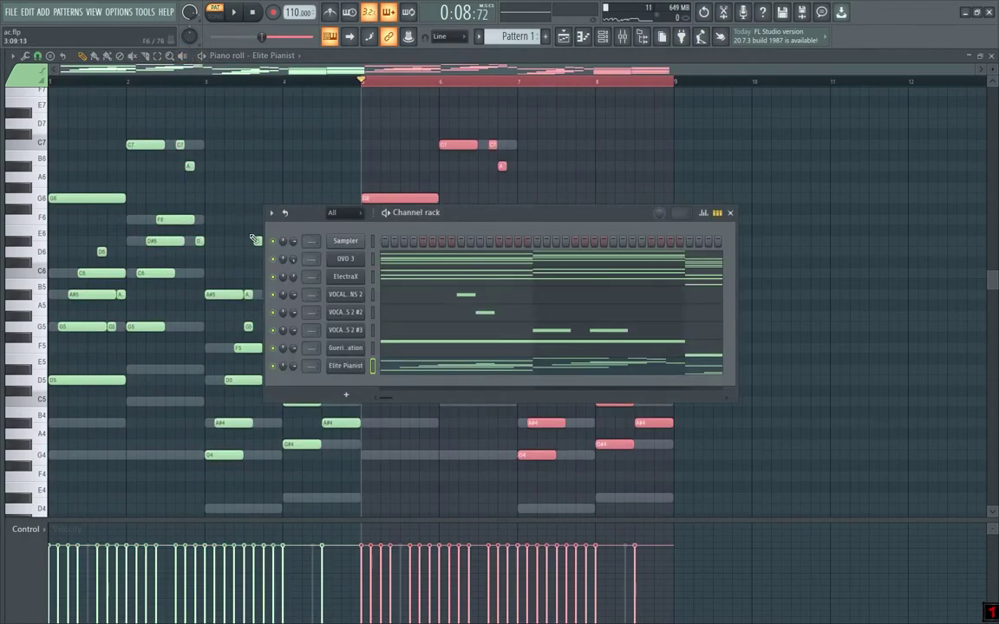
click(392, 263)
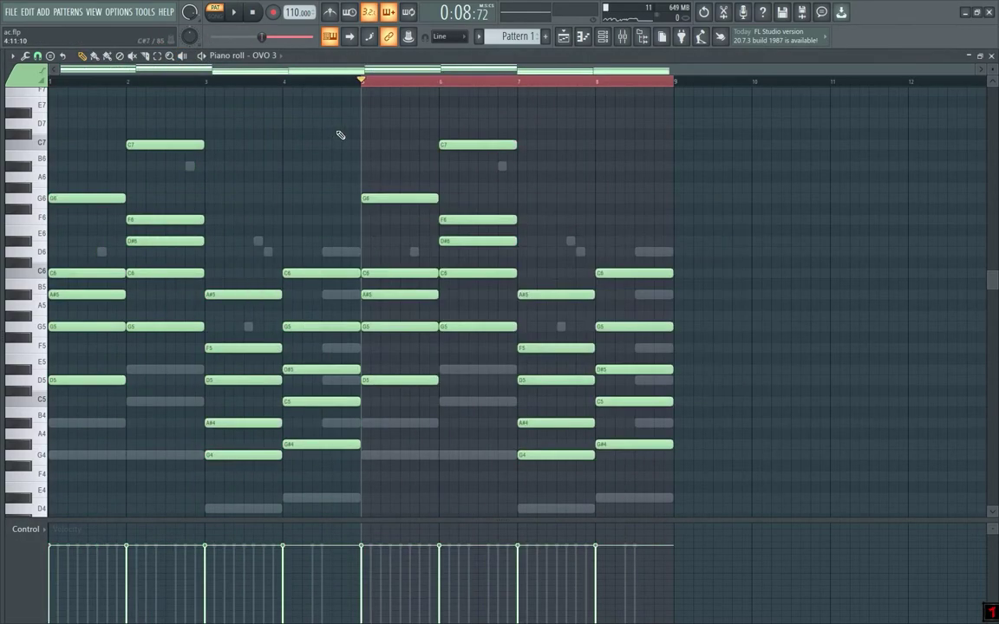
key(space)
click(363, 83)
key(space)
Step: Lower all OVO 3 chord notes in bars 5 to 8 by two semitones, play them back and deselect them
drag(392, 118, 640, 506)
key(space)
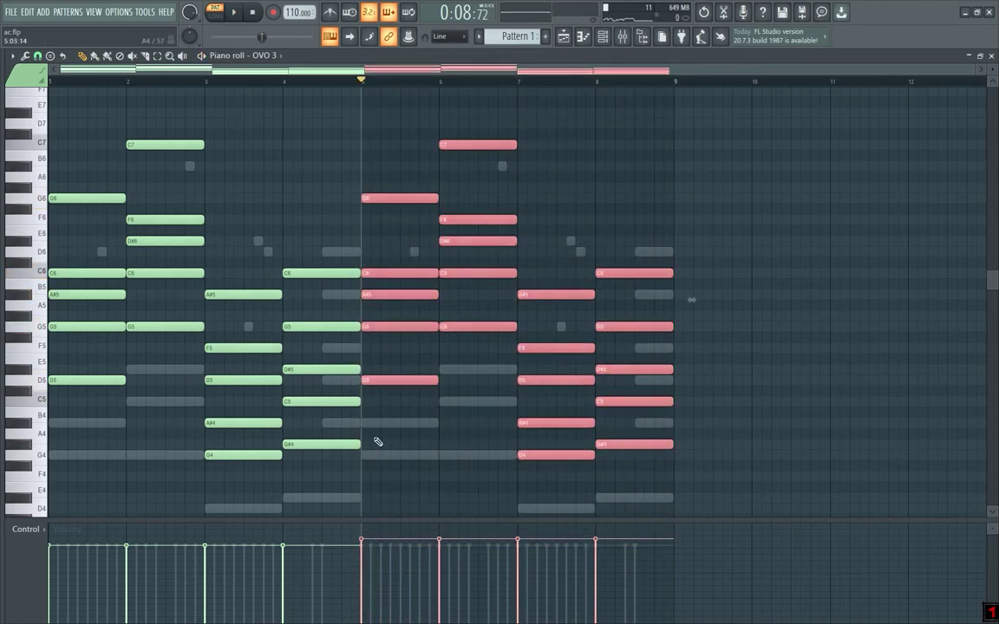
scroll(378, 443, up, 3)
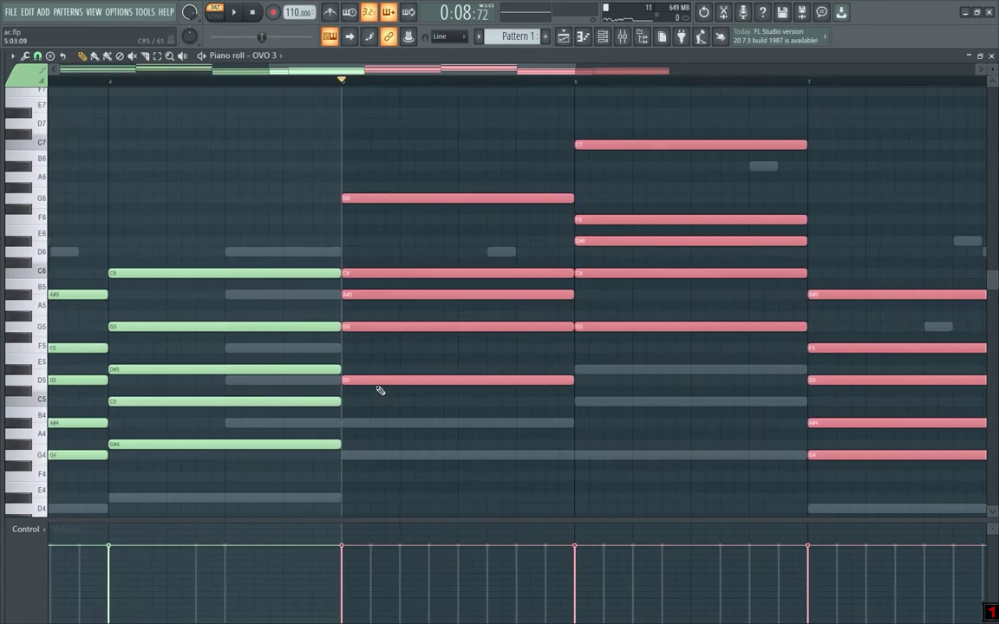
click(376, 387)
key(ctrl+z)
drag(375, 382, 376, 403)
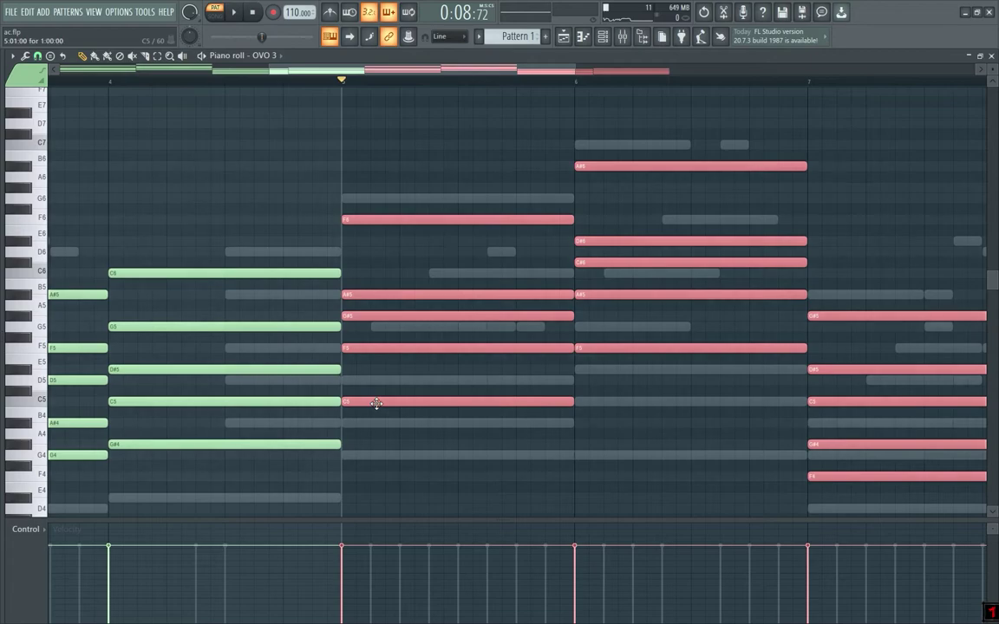
key(space)
key(ctrl+d)
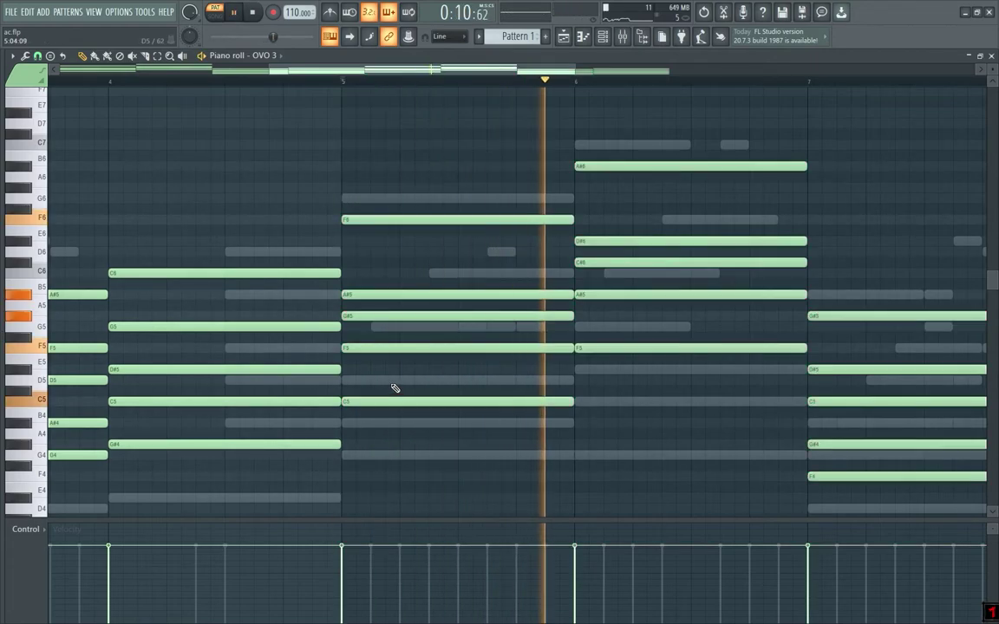
Step: Try raising the bar 6 C#6 to D6 and the D#6 to G6 during playback
scroll(395, 387, down, 3)
scroll(593, 375, up, 3)
key(space)
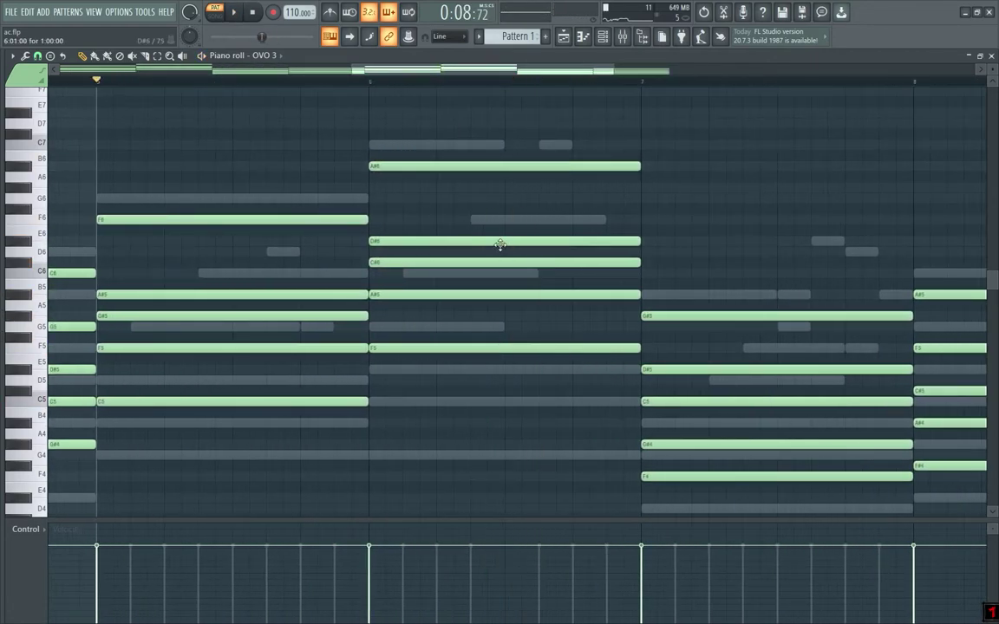
key(space)
drag(482, 259, 487, 247)
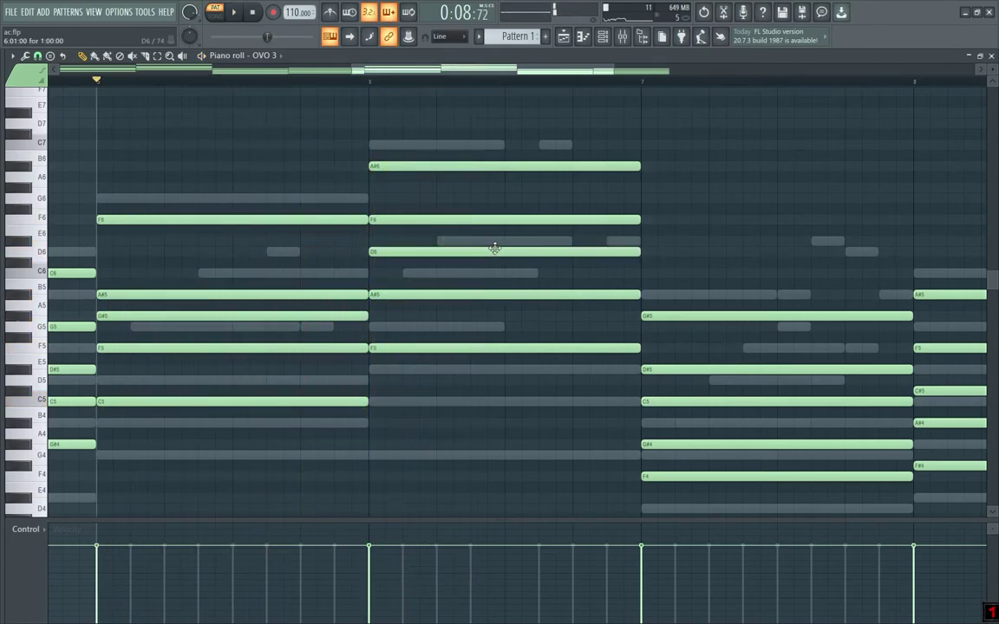
drag(486, 220, 491, 198)
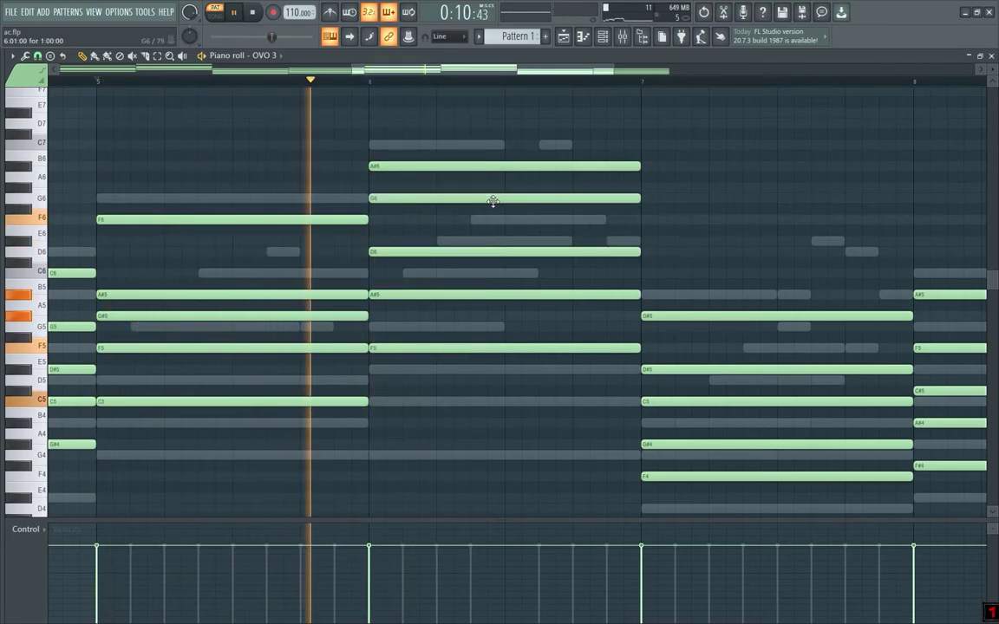
Step: Move the upper three notes of the OVO 3 bar 6 chord to C6, D#6 and G6
drag(475, 252, 491, 274)
click(375, 274)
right_click(405, 274)
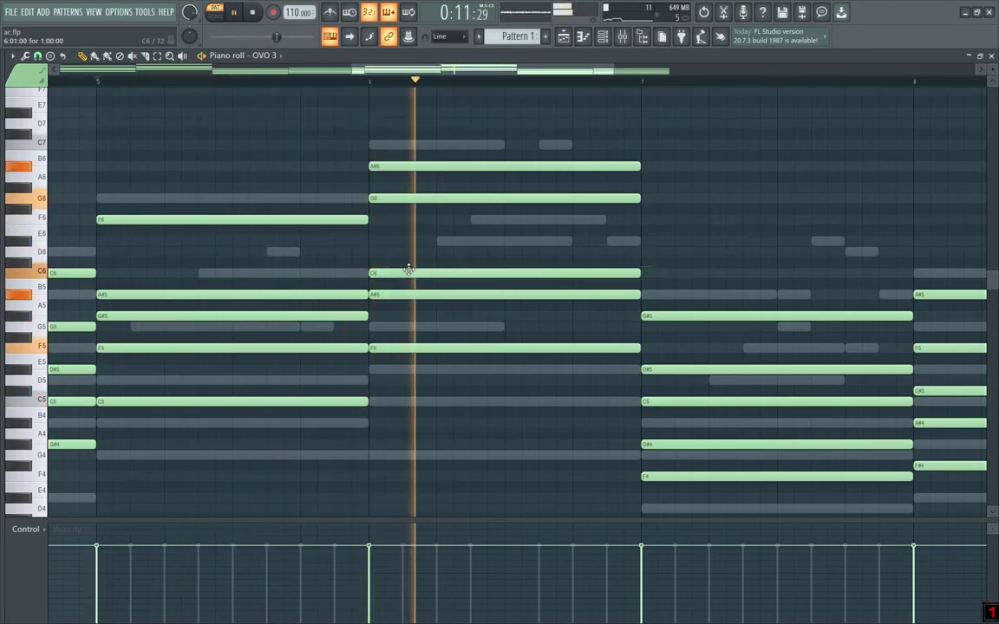
drag(390, 200, 389, 243)
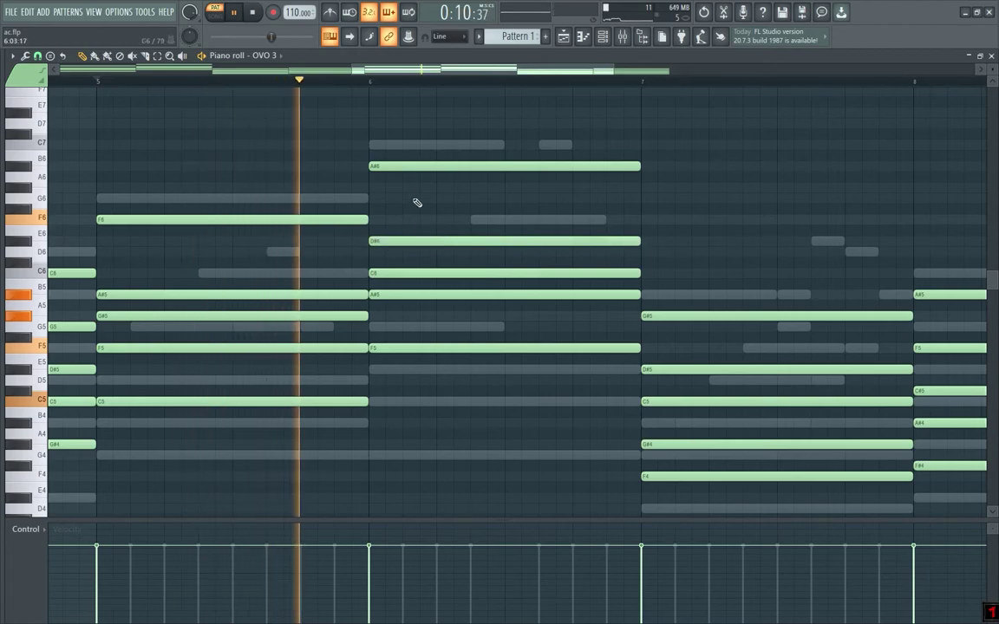
drag(403, 166, 404, 205)
Step: Review the OVO 3 chords in bars 6 to 8 while the pattern plays
scroll(405, 207, down, 3)
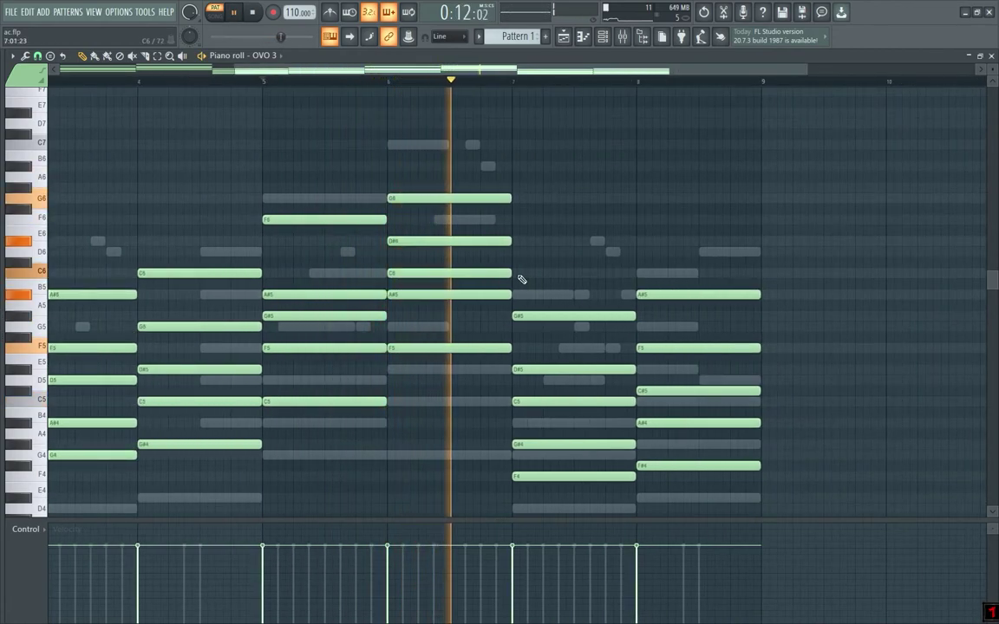
scroll(521, 276, down, 1)
scroll(577, 317, up, 5)
scroll(553, 328, down, 4)
scroll(655, 317, up, 2)
scroll(655, 320, down, 6)
scroll(655, 324, up, 6)
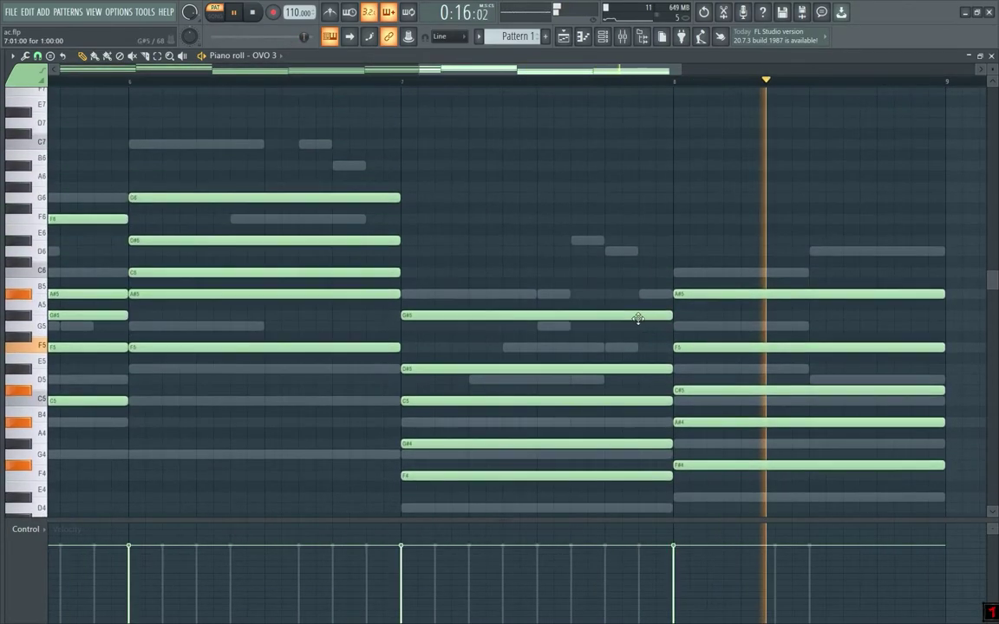
scroll(618, 323, down, 3)
scroll(600, 328, up, 2)
scroll(601, 317, down, 3)
scroll(483, 72, down, 2)
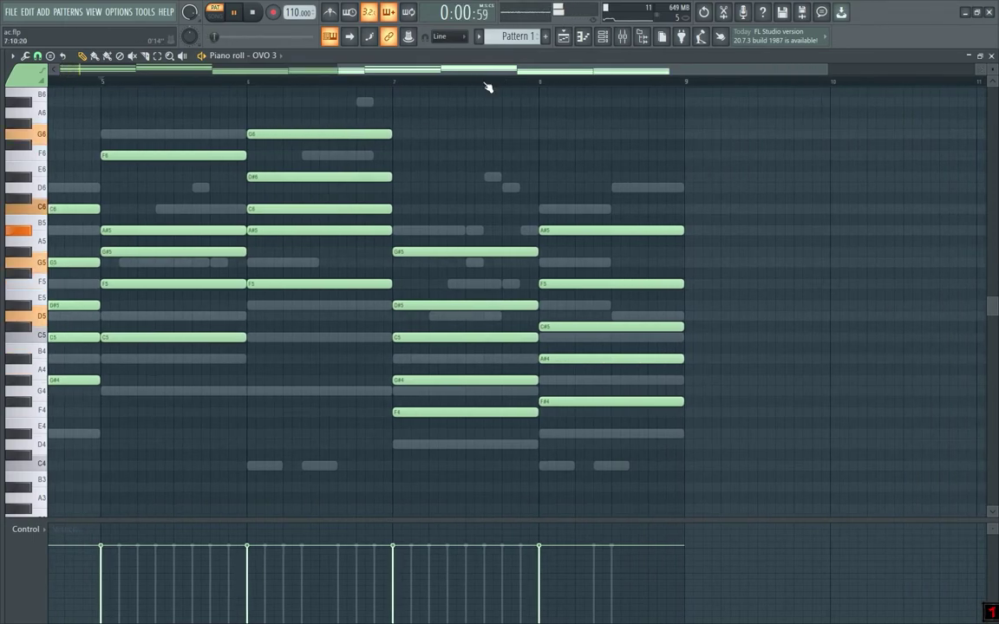
Step: Collapse the Control lane and raise the G#4, C5 and D#5 of the OVO 3 bar 7 chord to A#4, D5 and F5
drag(527, 516, 485, 620)
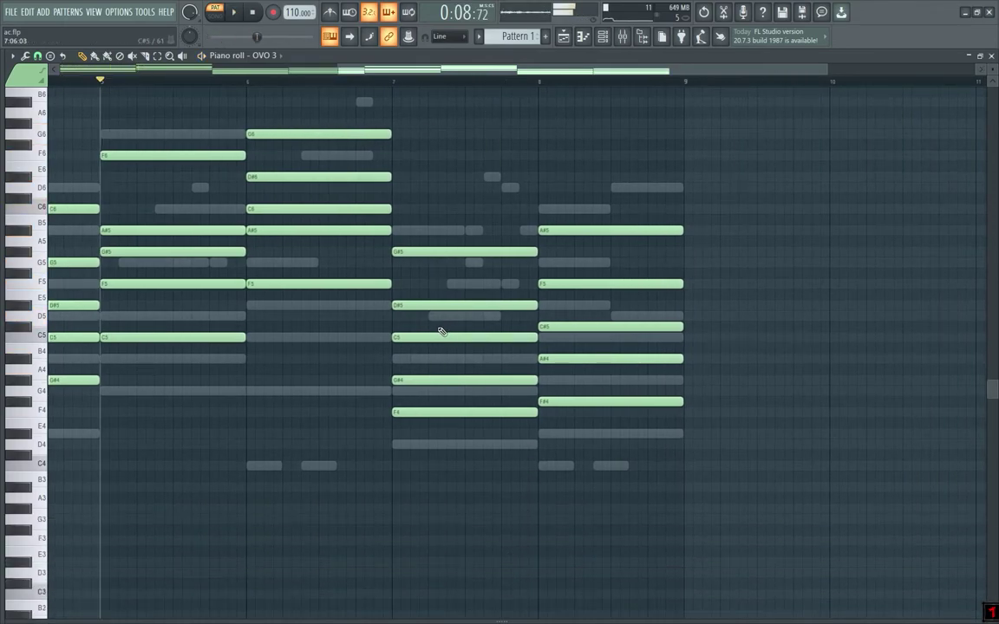
key(space)
click(398, 84)
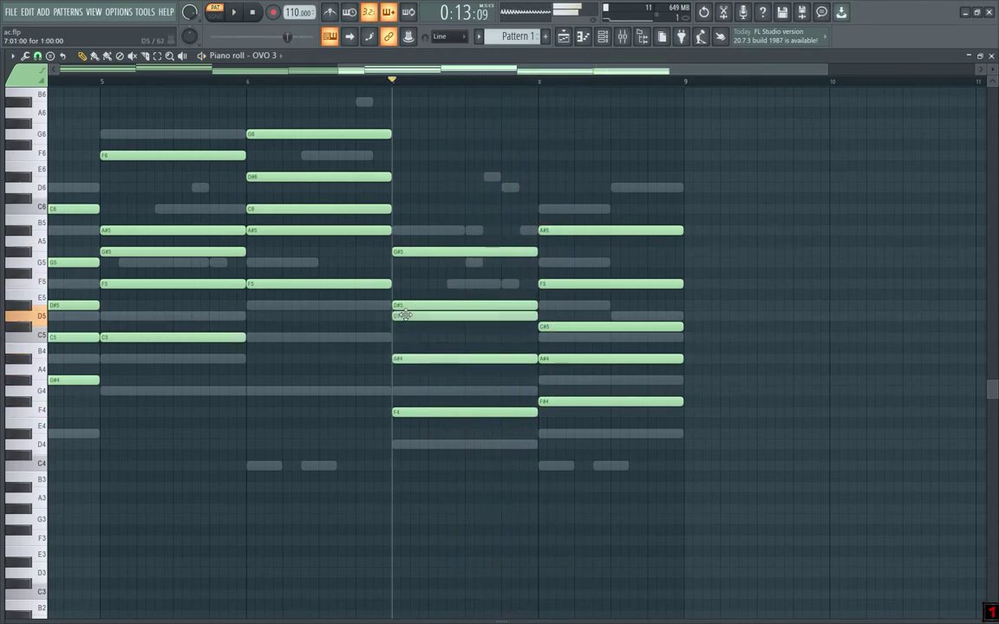
key(space)
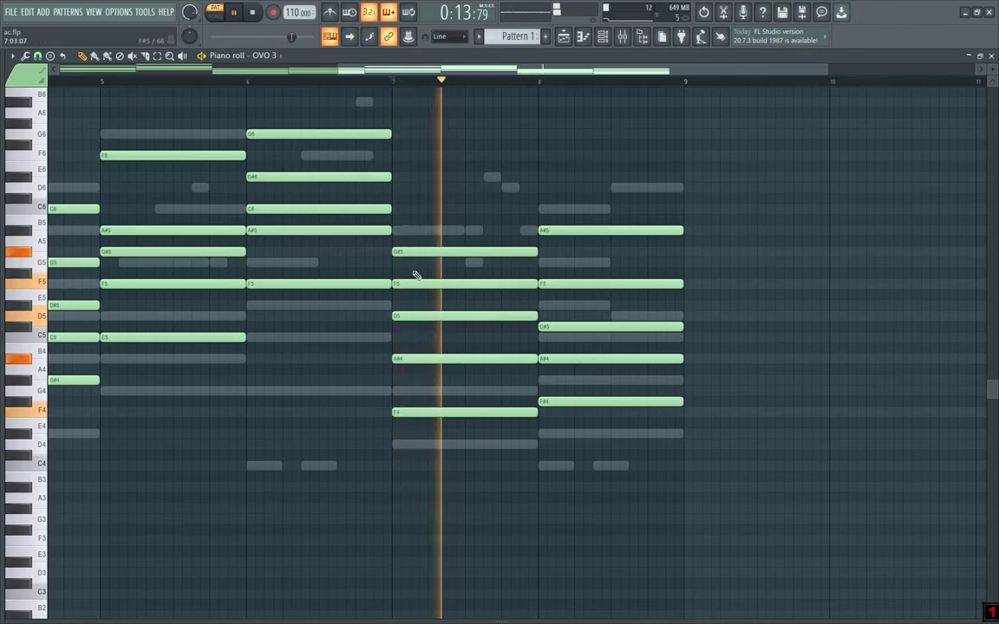
Step: Try raising the G#5 of the OVO 3 bar 7 chord to A#5 while playing from bar 7
key(space)
key(space)
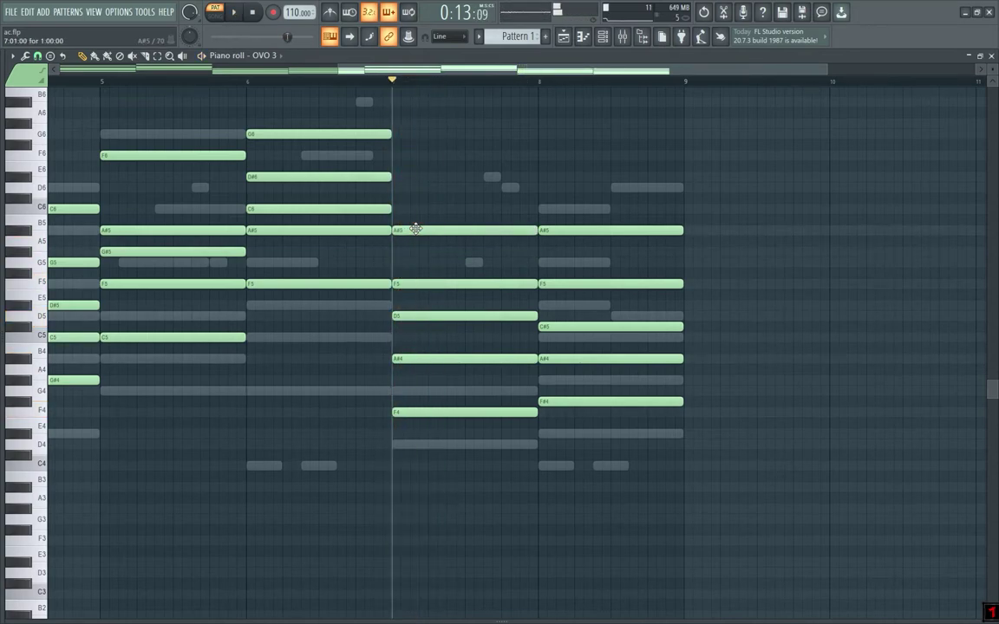
key(space)
key(space)
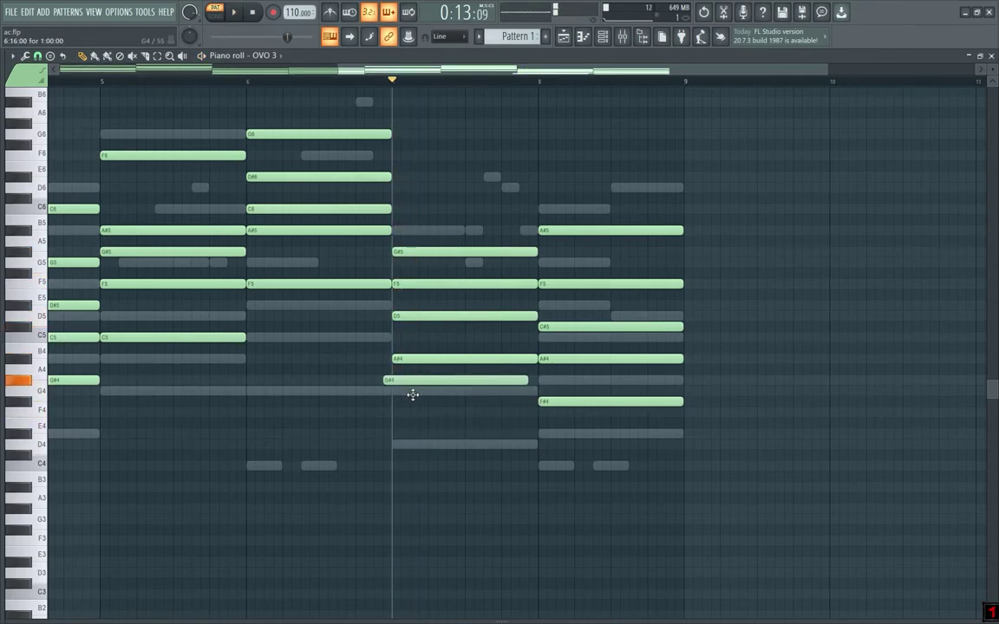
Step: Raise the lowest note of the OVO 3 bar 7 chord to G4 and play it back
key(space)
key(space)
key(space)
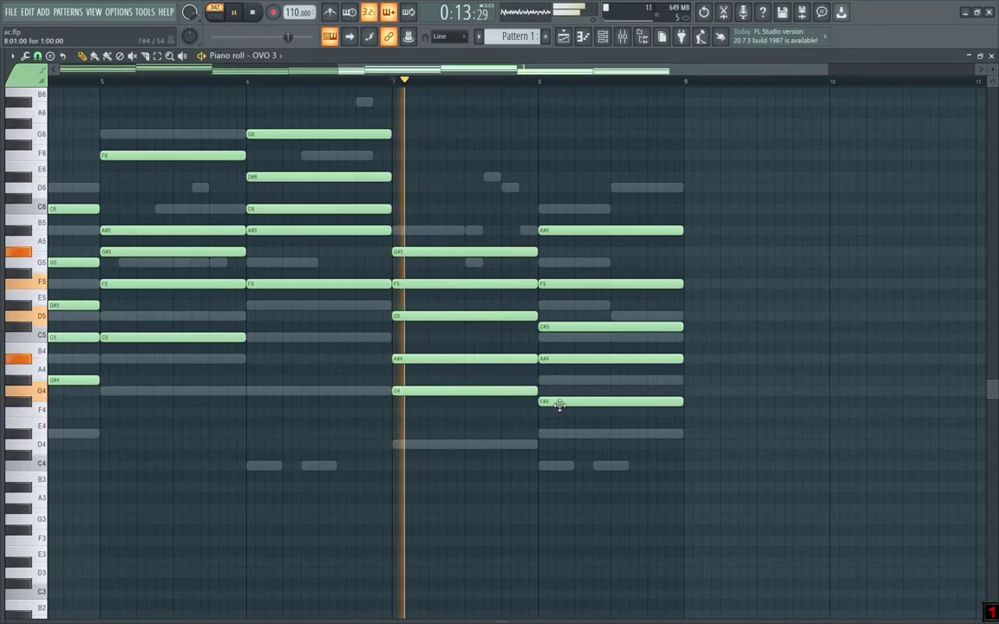
Step: Move the lower four notes of the OVO 3 bar 8 chord to G#4, C5, D#5 and G5 and play them back
drag(555, 402, 562, 381)
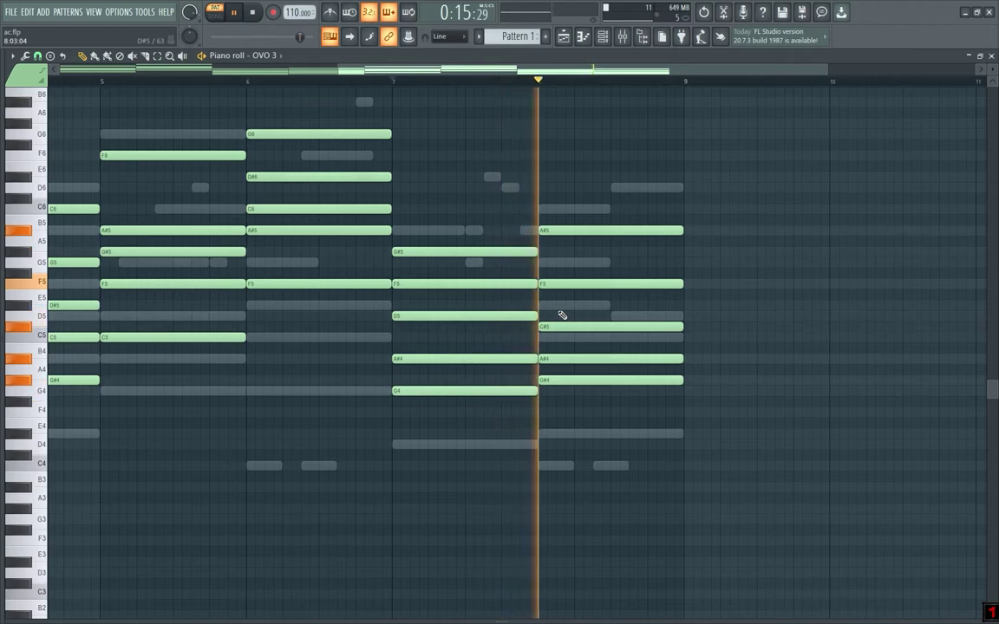
drag(559, 355, 555, 302)
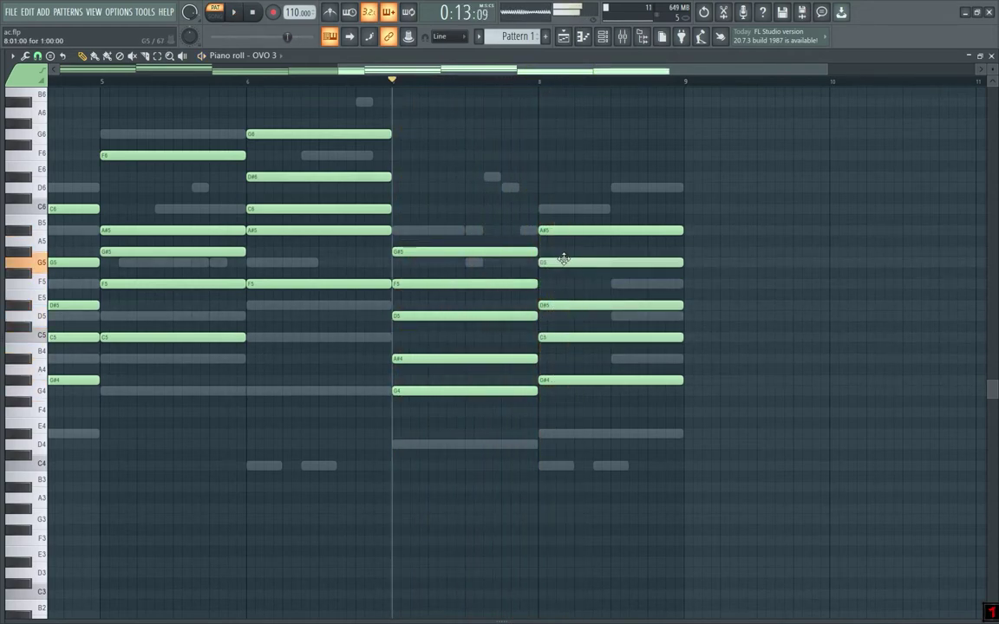
key(space)
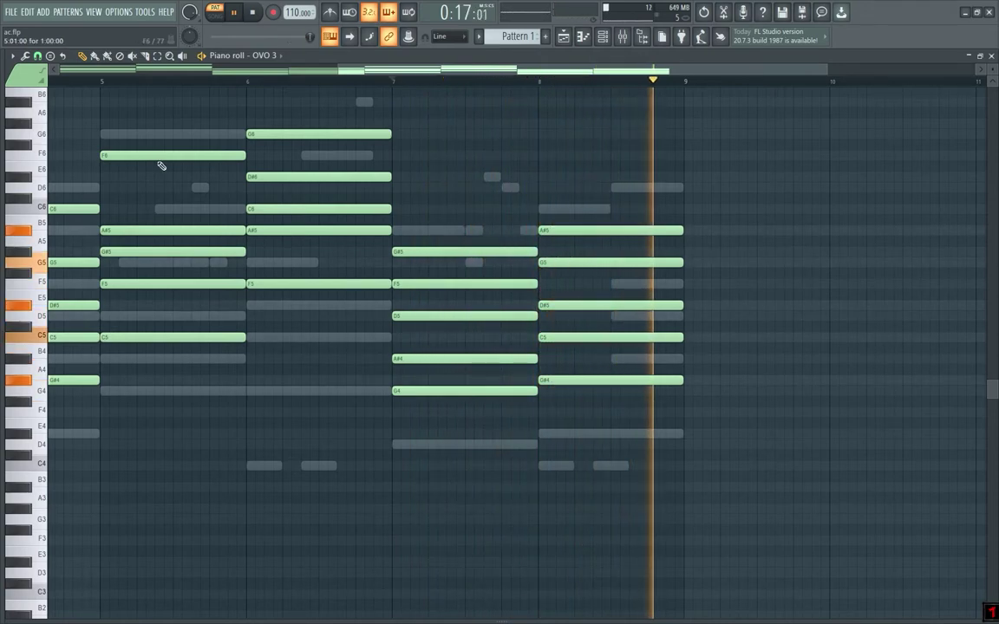
key(space)
key(space)
scroll(133, 180, down, 3)
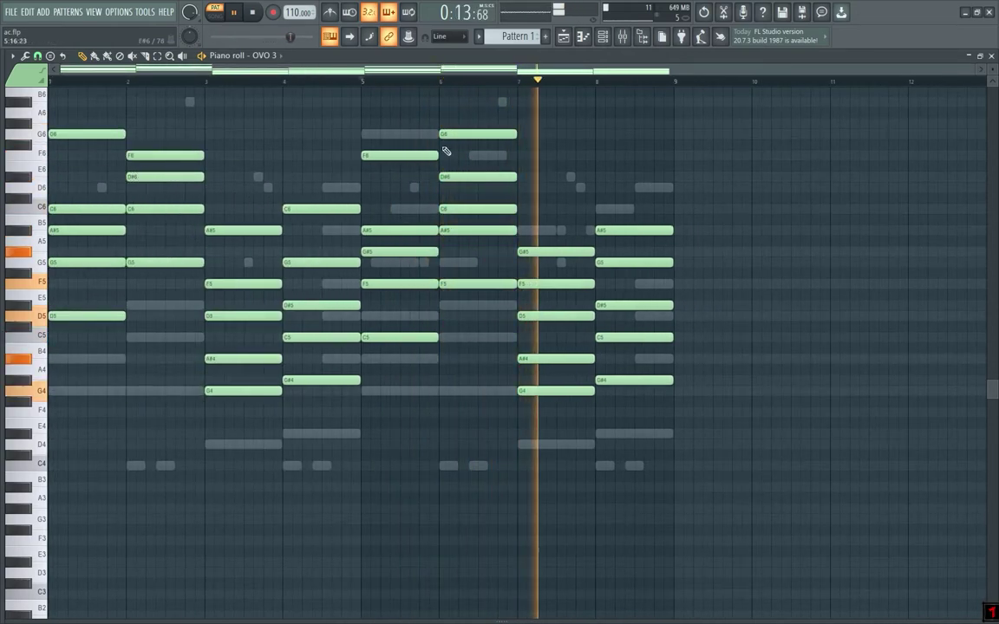
key(space)
Step: Try the OVO 3 bar 7 chord without its F5, put the note back and play it again
scroll(563, 243, up, 4)
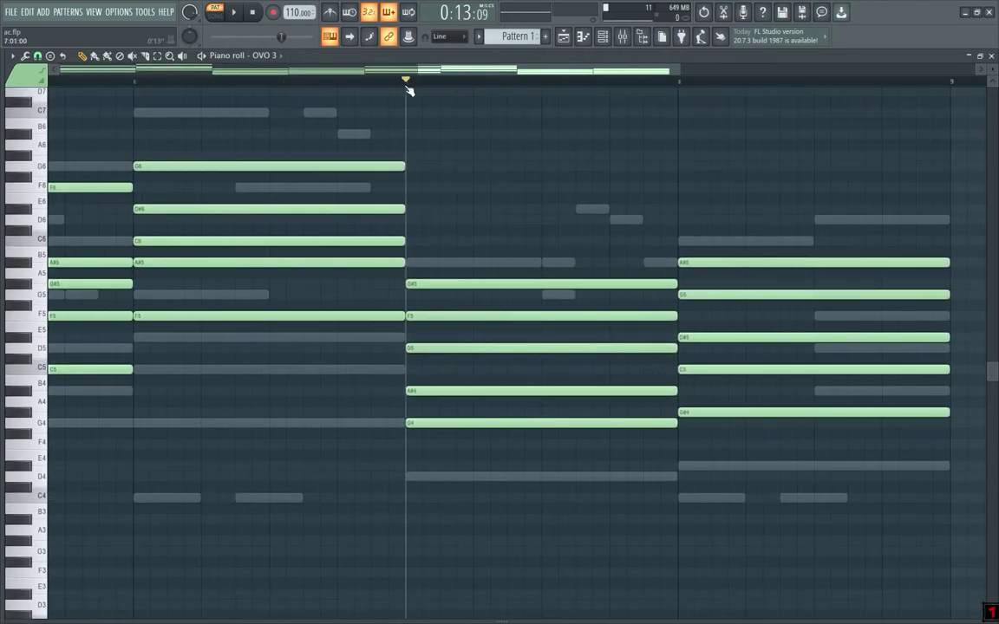
key(space)
key(space)
click(417, 337)
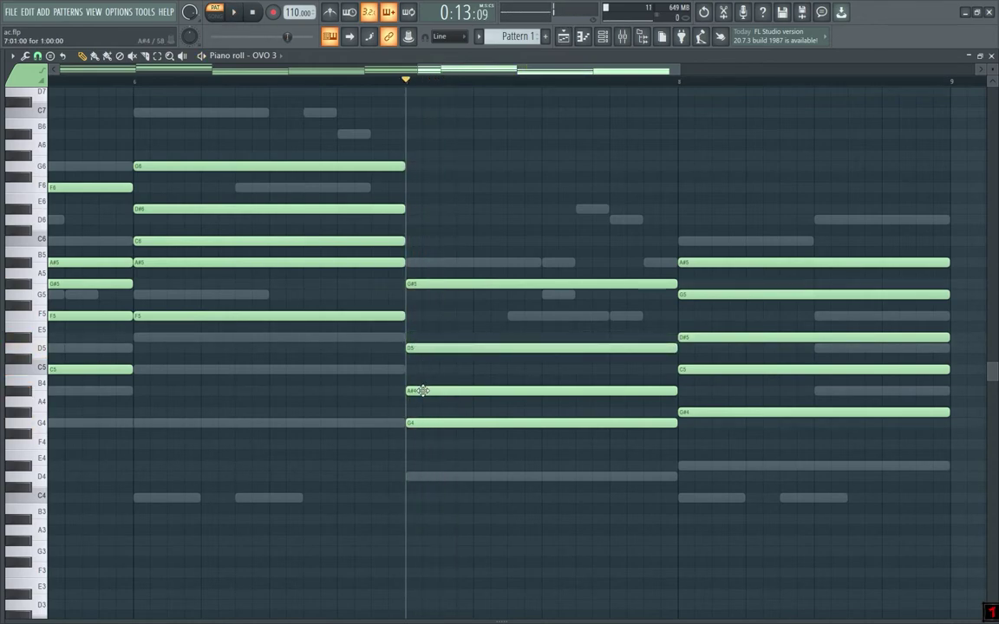
key(space)
key(space)
click(409, 316)
key(space)
key(space)
Step: Lower the D5 of the OVO 3 bar 7 chord to C5 and play it back
right_click(423, 372)
key(space)
key(space)
key(space)
key(space)
drag(414, 348, 413, 371)
key(space)
key(space)
key(space)
scroll(425, 327, down, 3)
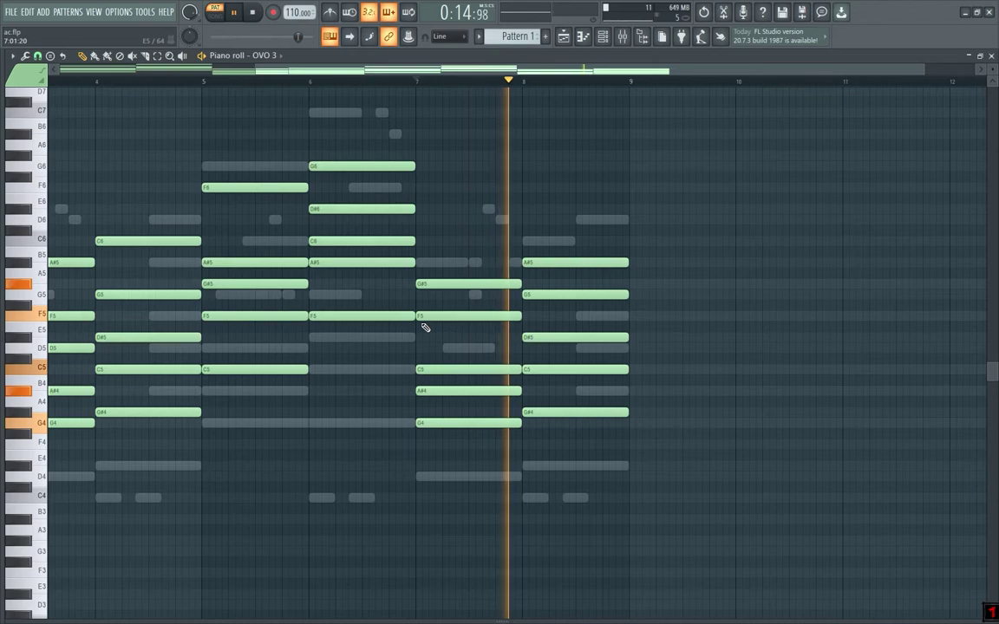
key(space)
key(space)
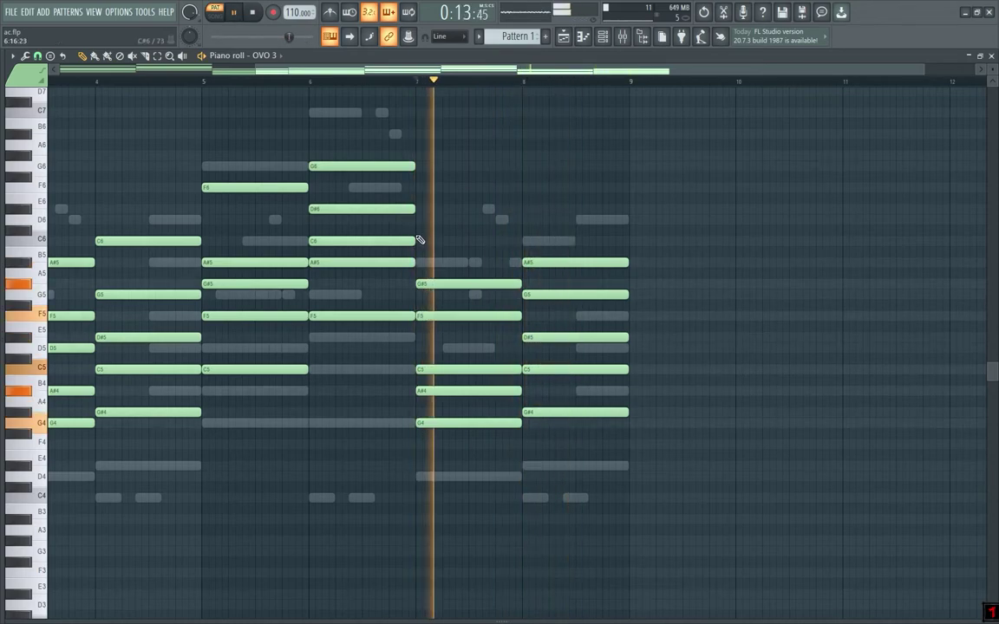
key(space)
Step: Lower the C6, D#6 and G6 of the OVO 3 bar 6 chord by one octave, play the pattern back and deselect them
scroll(328, 172, down, 3)
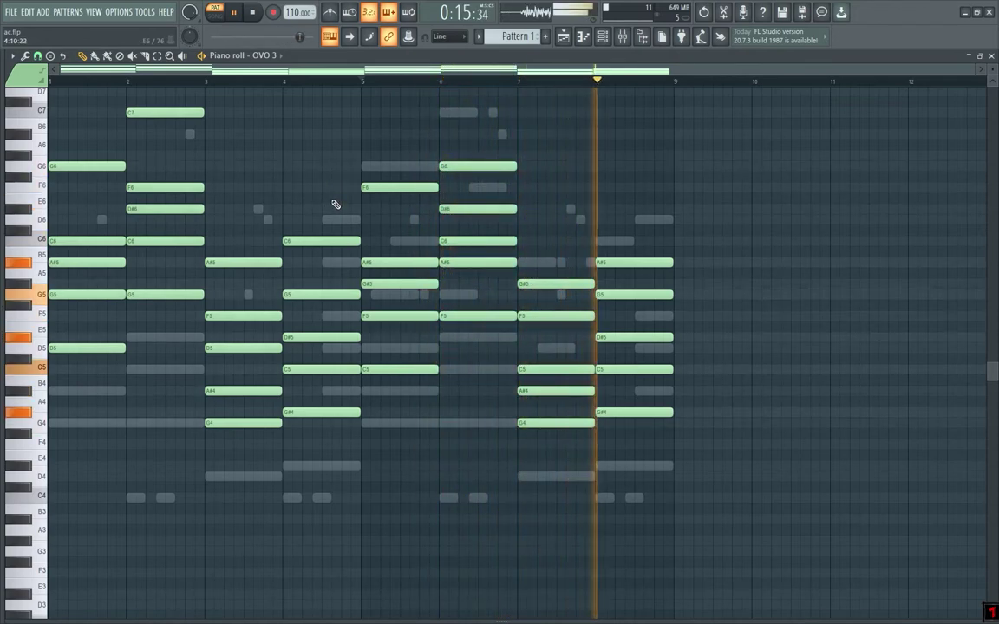
drag(466, 157, 464, 241)
key(ctrl+Down)
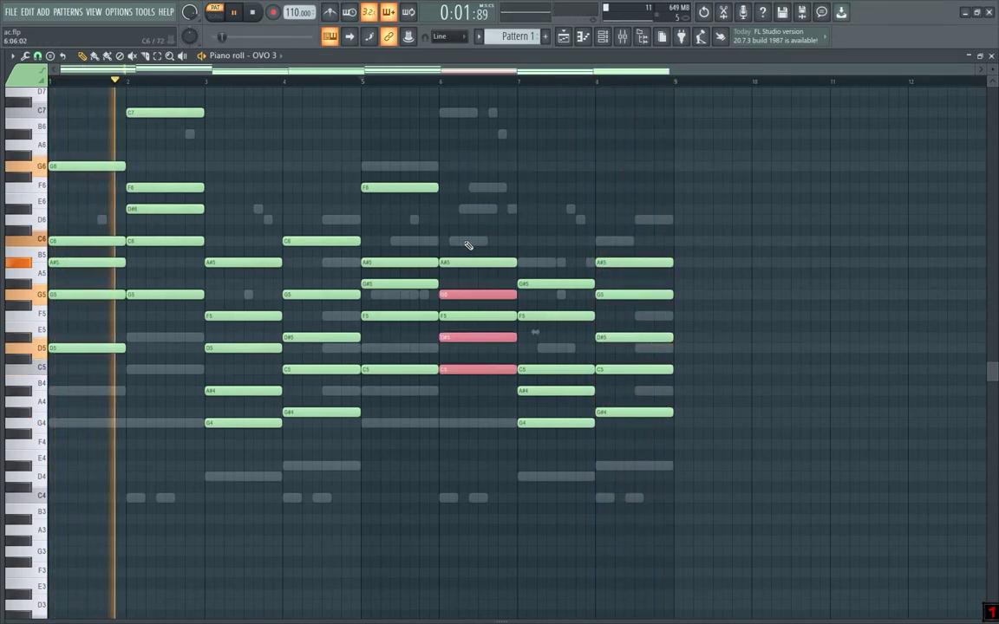
click(367, 82)
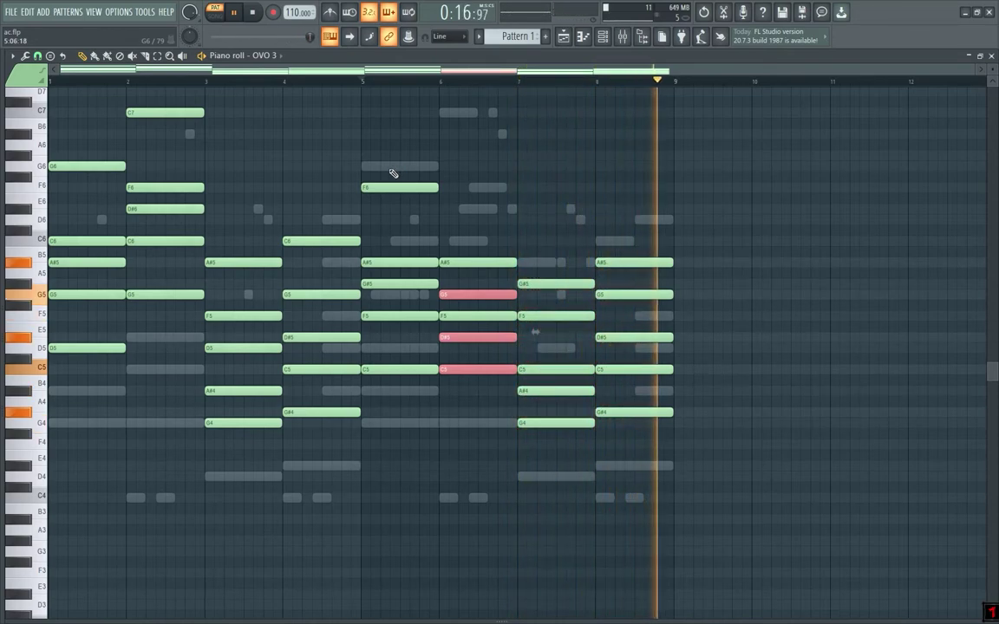
key(space)
click(58, 82)
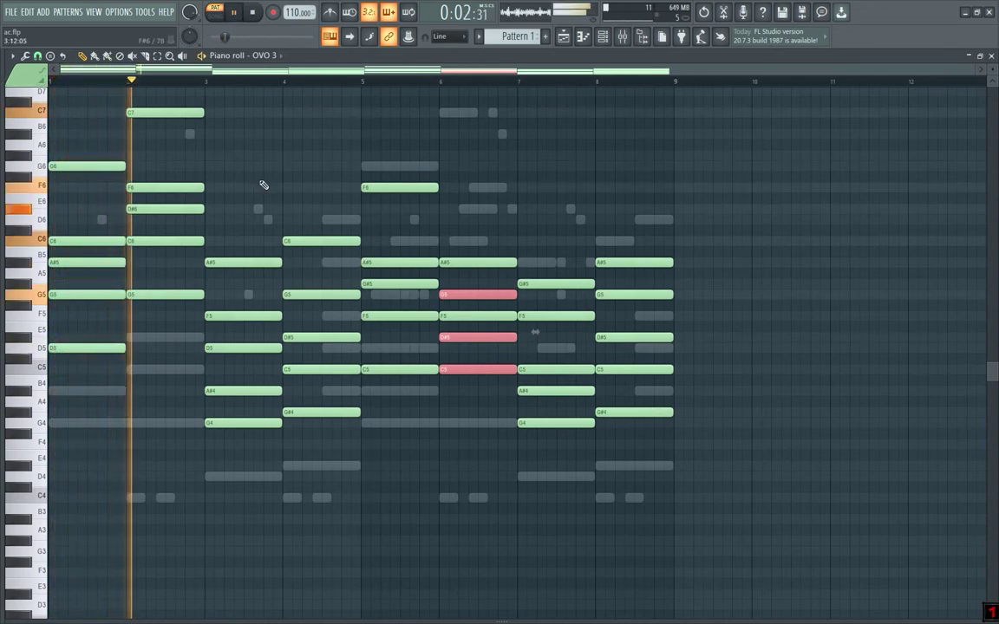
key(ctrl+d)
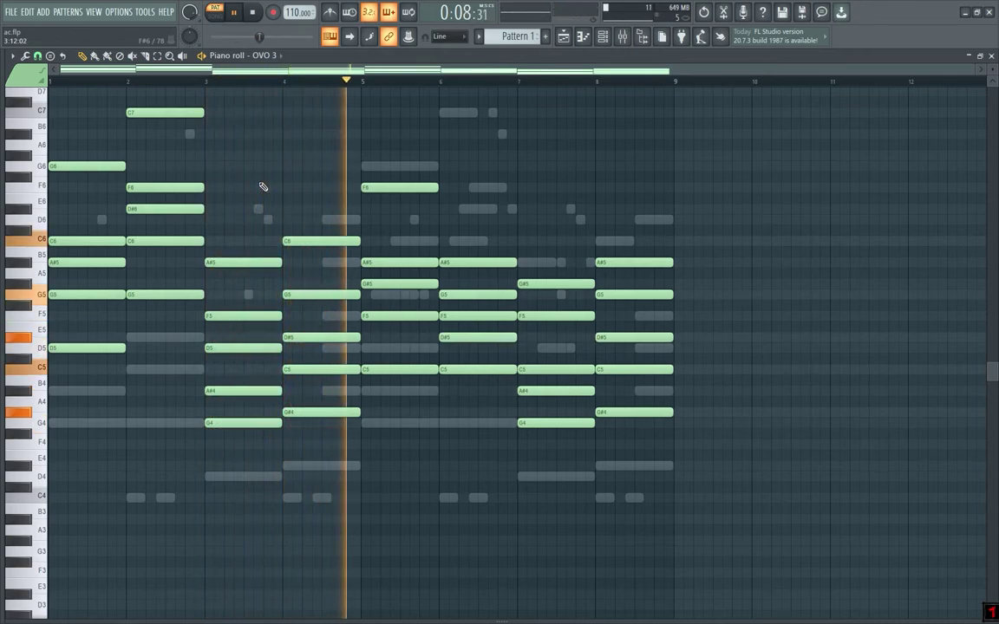
Step: Delete the ElectraX notes in bars 5 to 8
key(F6)
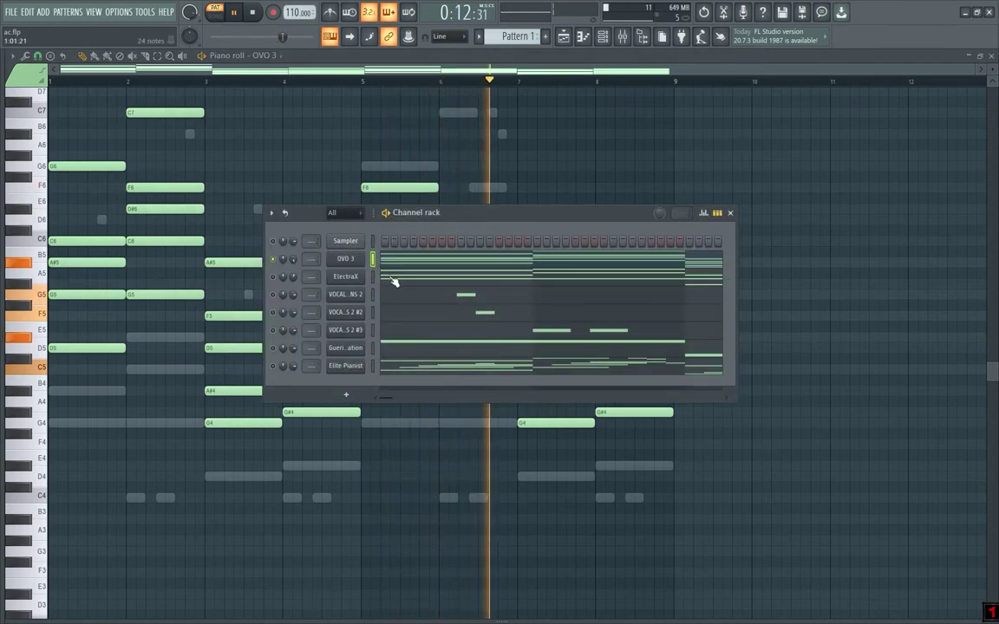
key(F6)
key(F6)
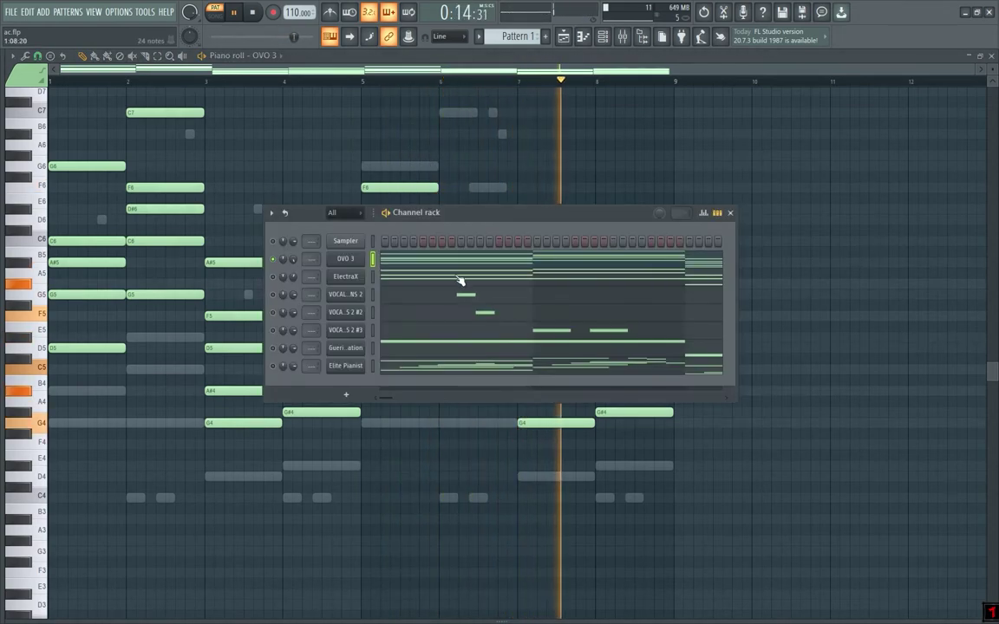
click(460, 277)
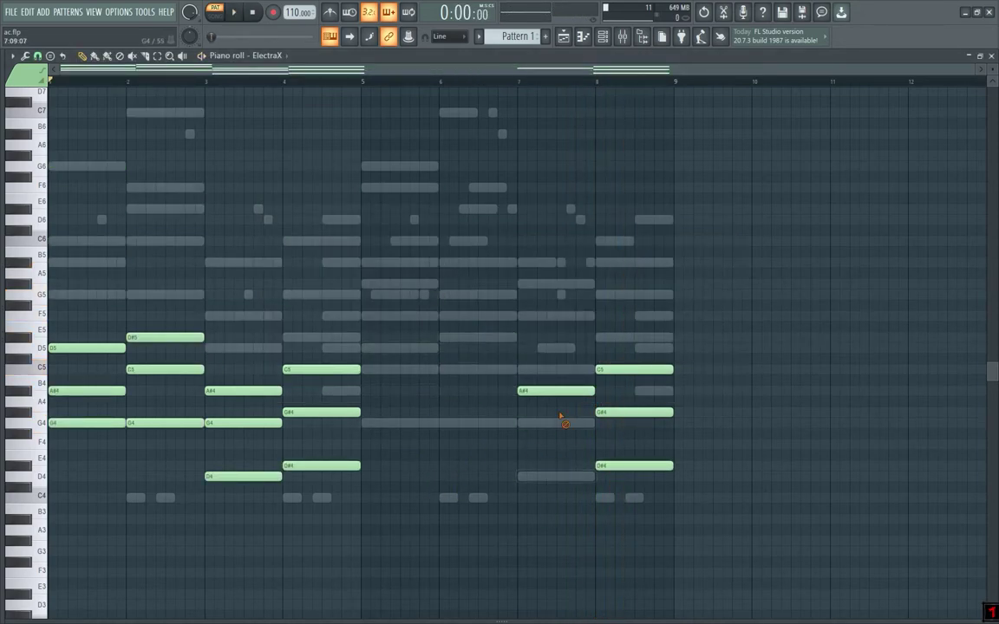
Step: Copy the OVO 3 and ElectraX parts to Pattern 2 and give ElectraX the lowest three notes of each OVO 3 chord in bars 5 to 8
key(F6)
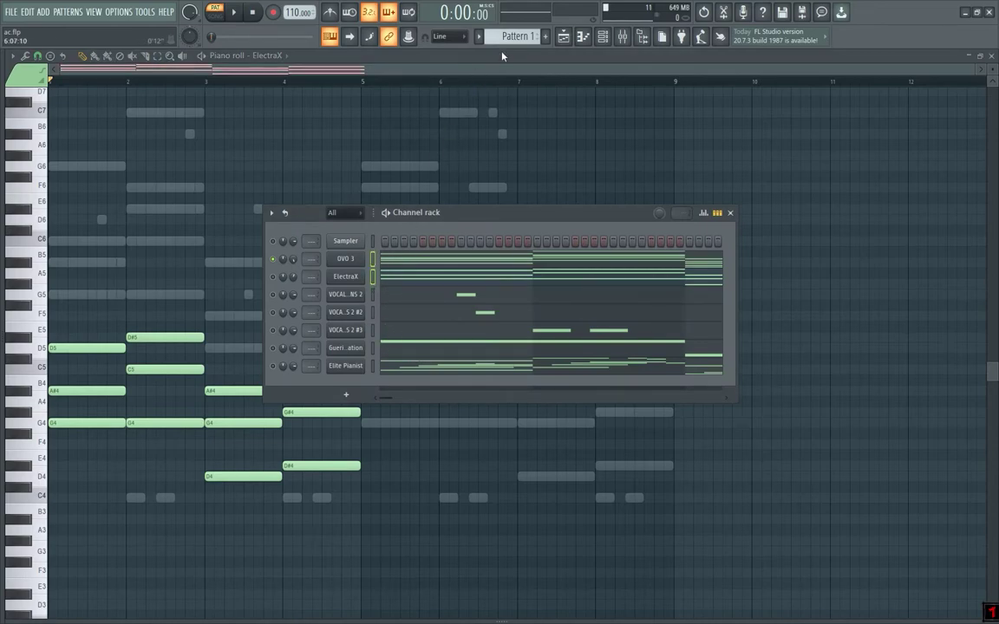
scroll(512, 36, down, 1)
key(ctrl+v)
right_click(354, 150)
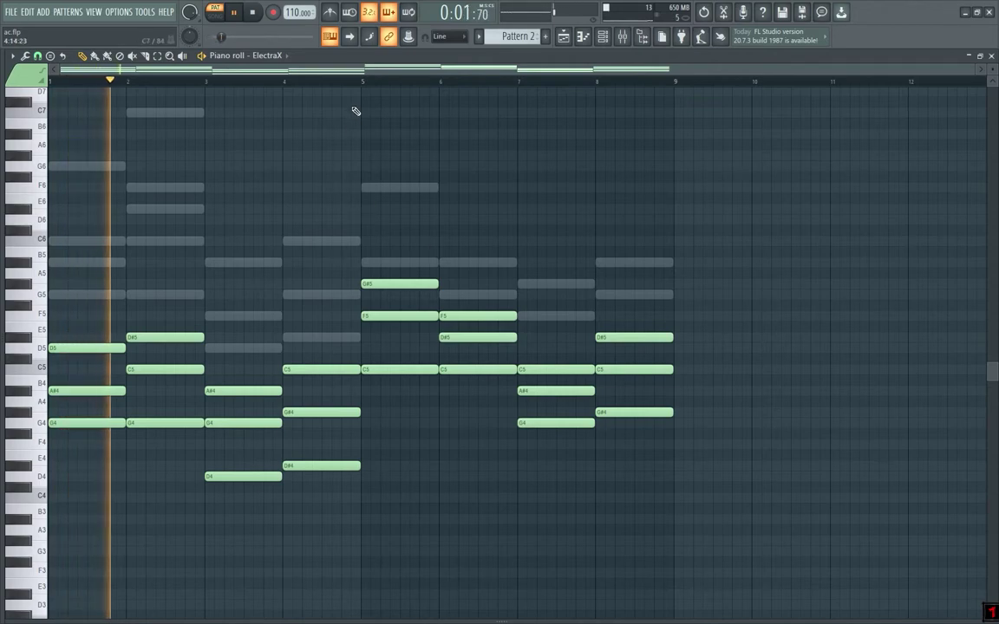
key(F6)
key(F6)
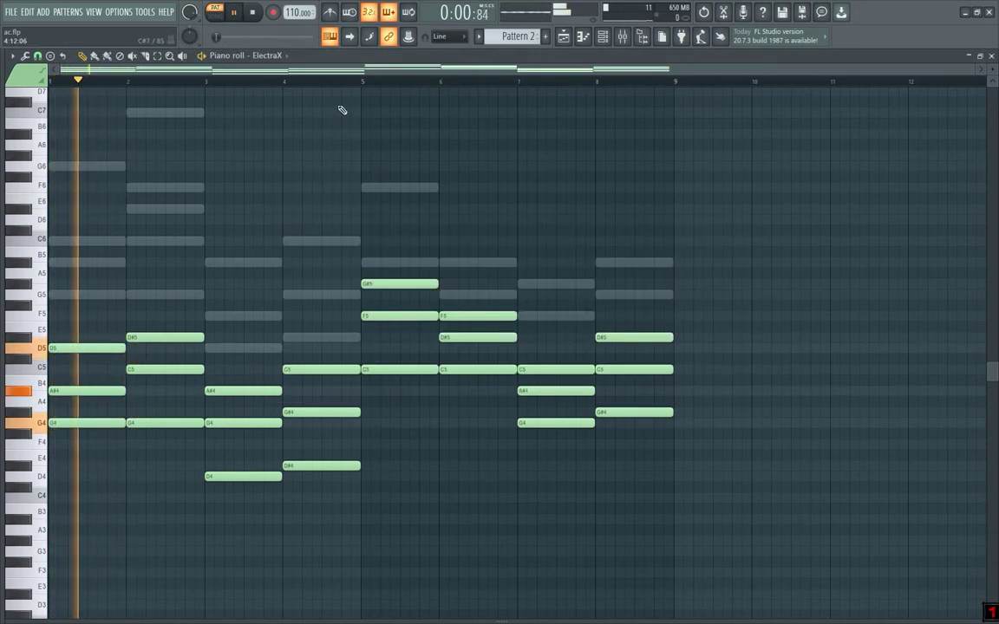
Step: Lower the upper two ElectraX notes in bars 5 and 6 by one octave, play from bar 5 and deselect them
click(367, 83)
drag(379, 223, 457, 339)
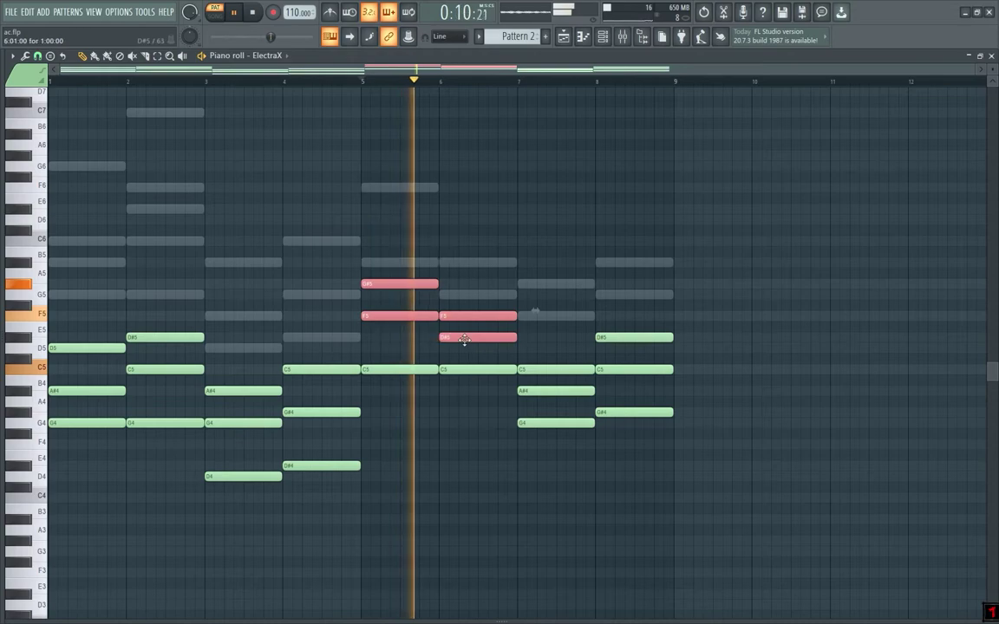
key(ctrl+Down)
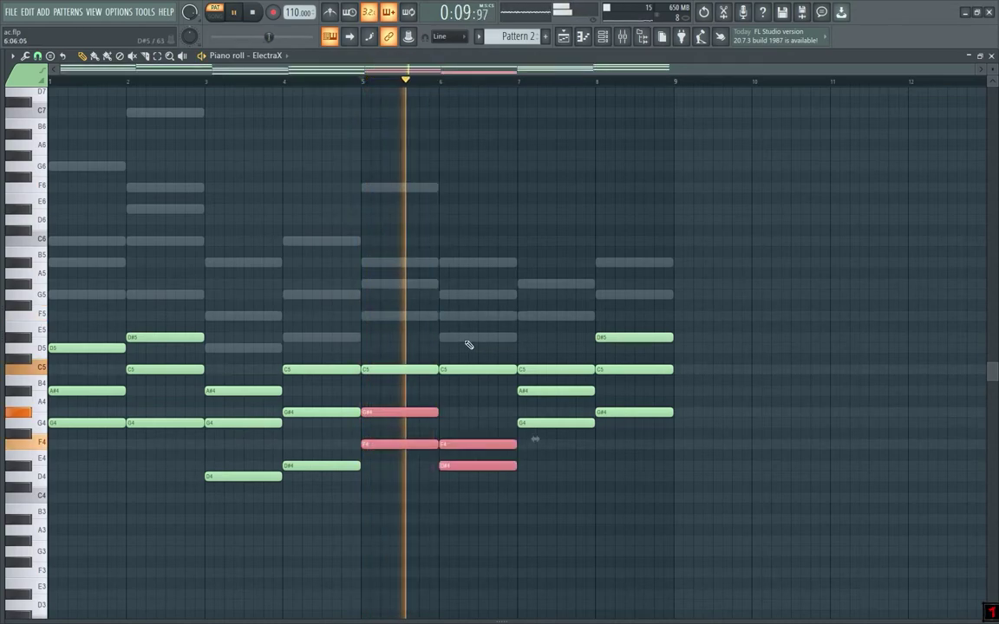
ctrl+click(460, 409)
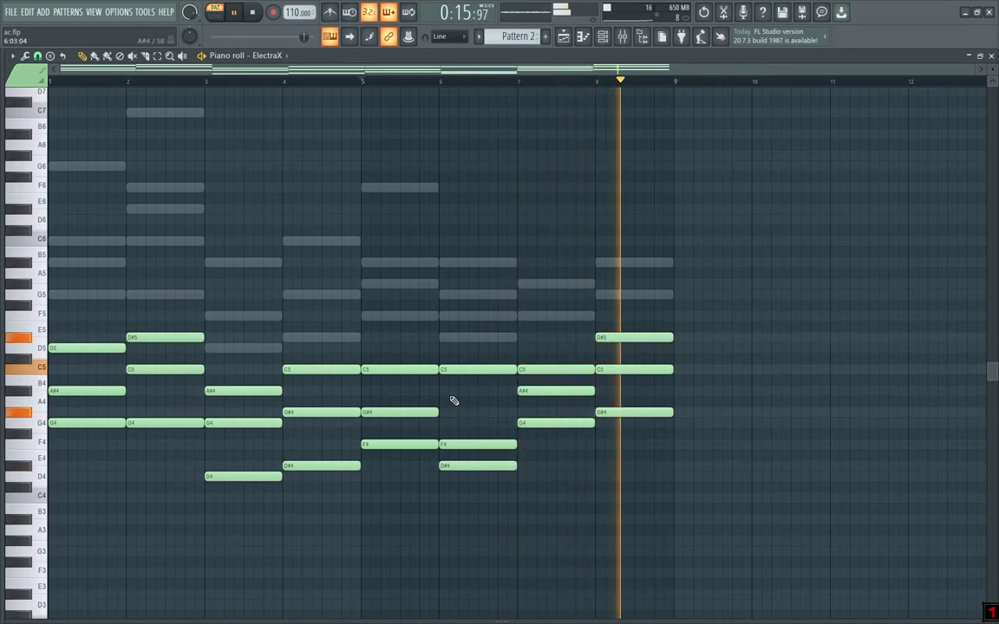
Step: Cut the finished ElectraX part from Pattern 2 and paste it into the ElectraX channel of Pattern 1
key(F6)
click(372, 281)
key(ctrl+x)
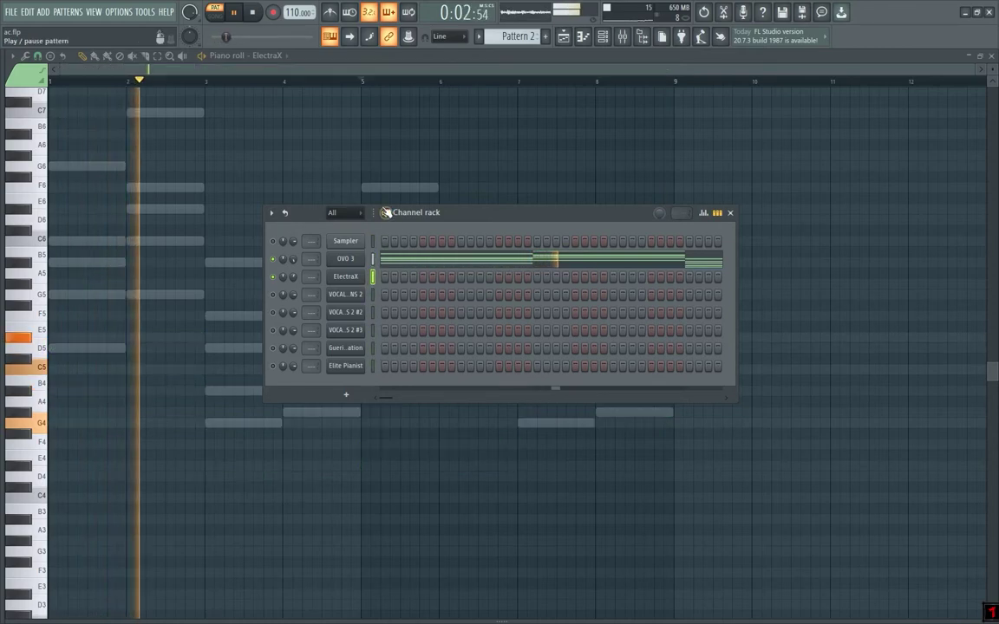
key(space)
key(ctrl+z)
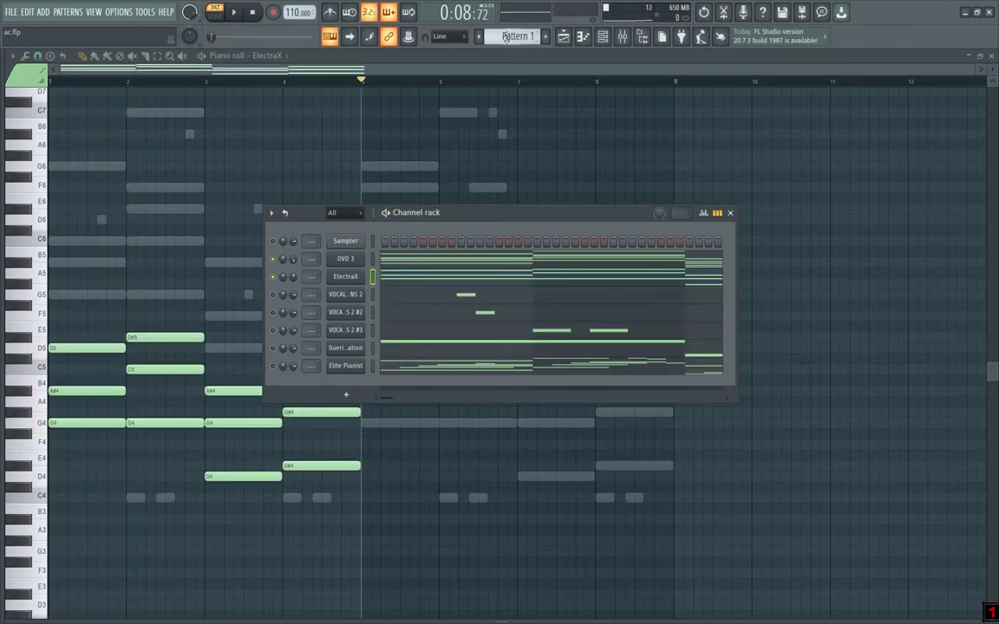
key(ctrl+alt+z)
scroll(503, 39, up, 1)
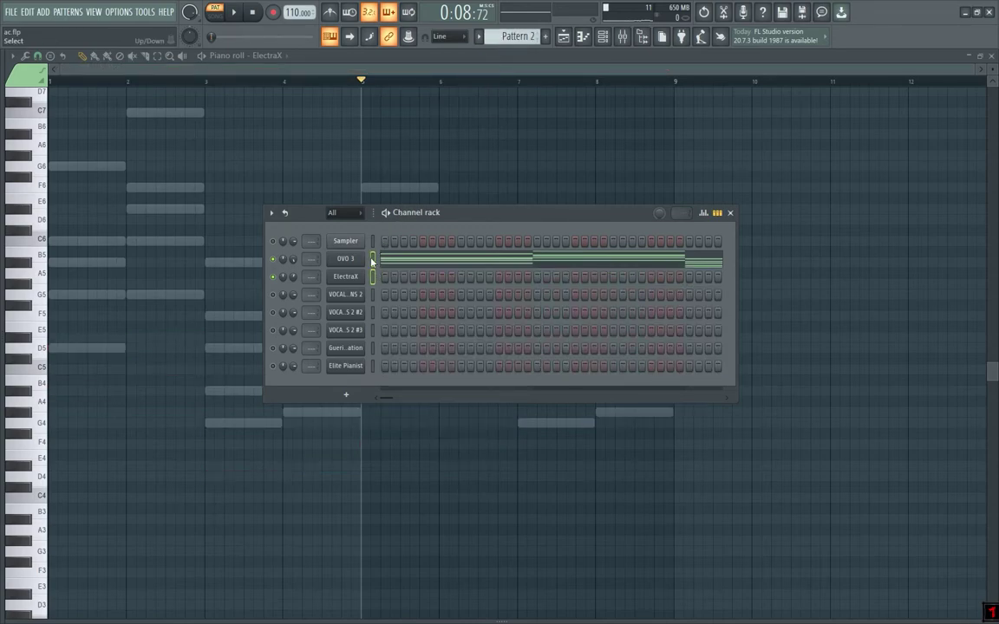
scroll(516, 40, down, 1)
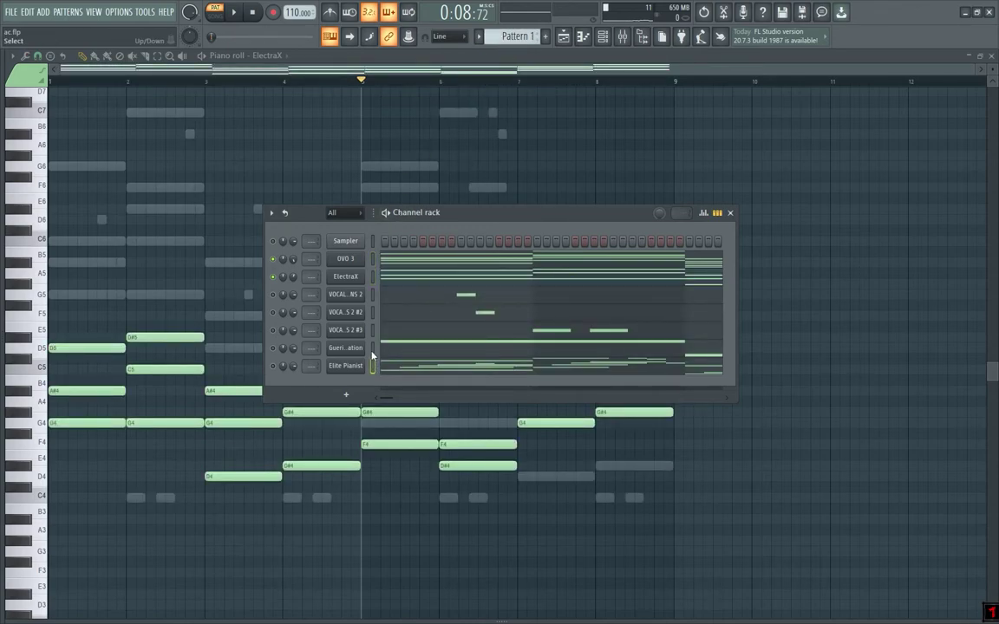
Step: Paste the Elite Pianist part into Pattern 2, unmute its channel and start playback
scroll(506, 37, up, 1)
key(ctrl+v)
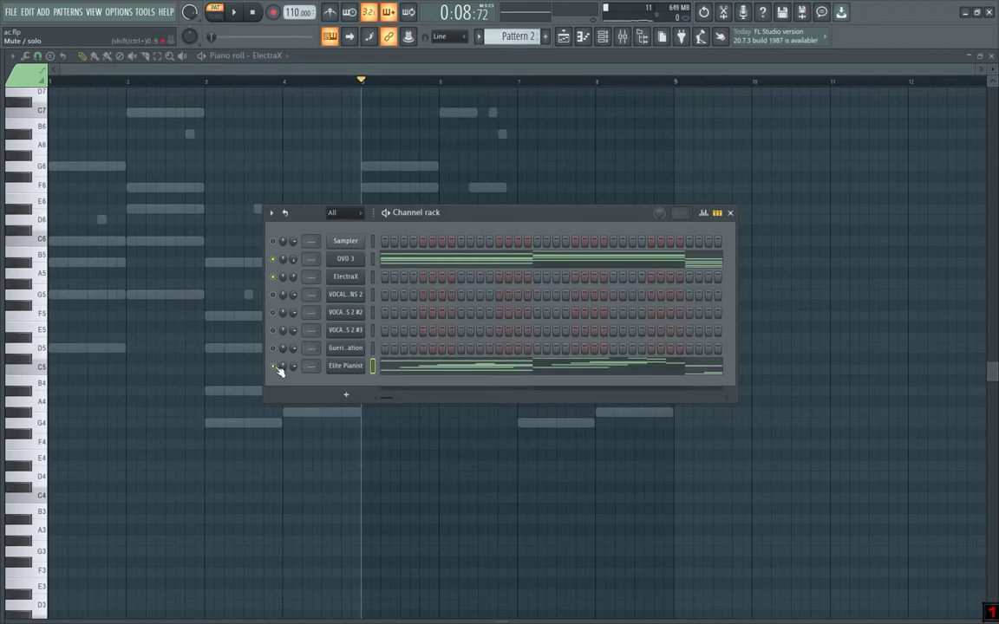
key(space)
Step: Retune the main Elite Pianist notes in bar 5 to C5, F5, G#5, A#5 and F6 while playing from bar 5
key(F6)
key(F6)
click(440, 368)
key(space)
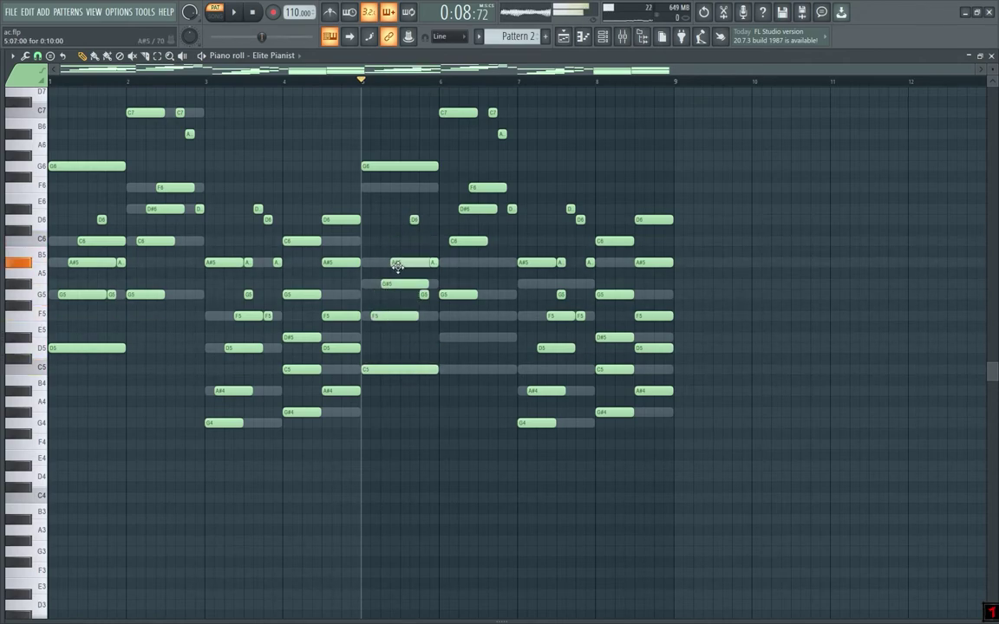
key(space)
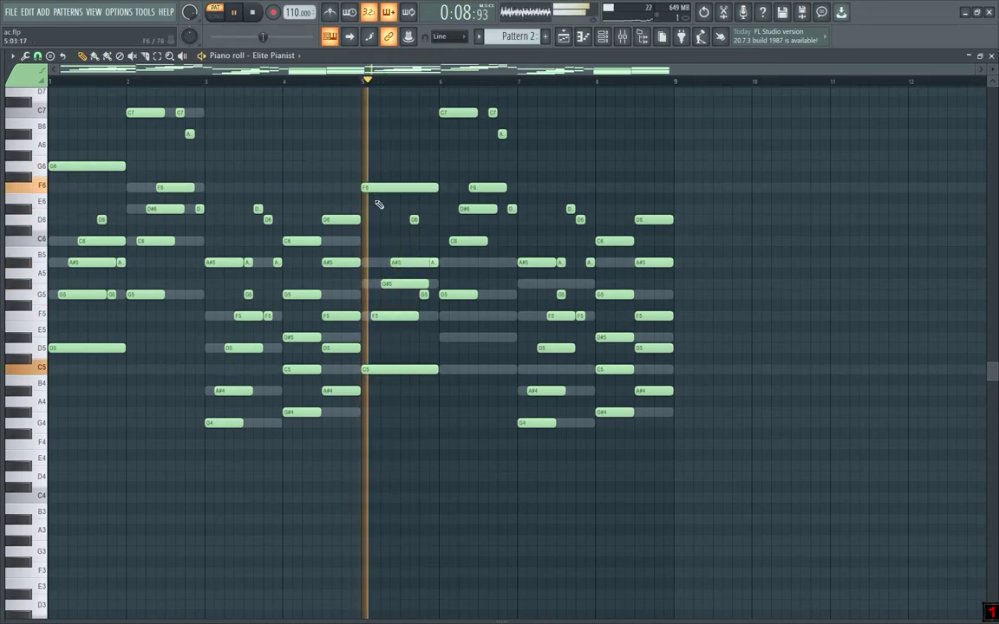
Step: Retune the two short Elite Pianist notes near the end of bar 5 to C6 and G#5
scroll(412, 253, up, 4)
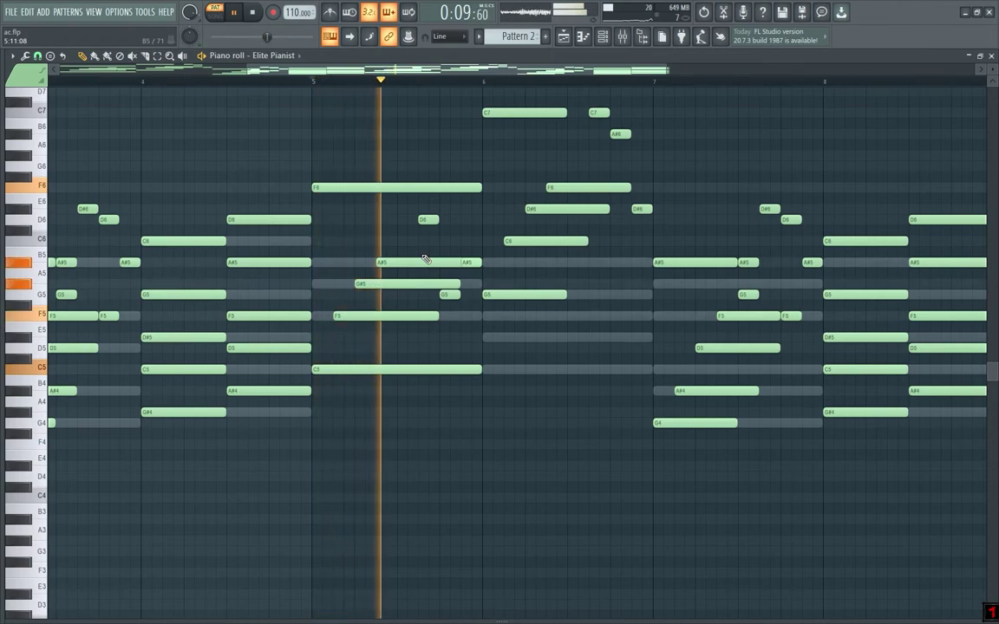
drag(424, 222, 424, 232)
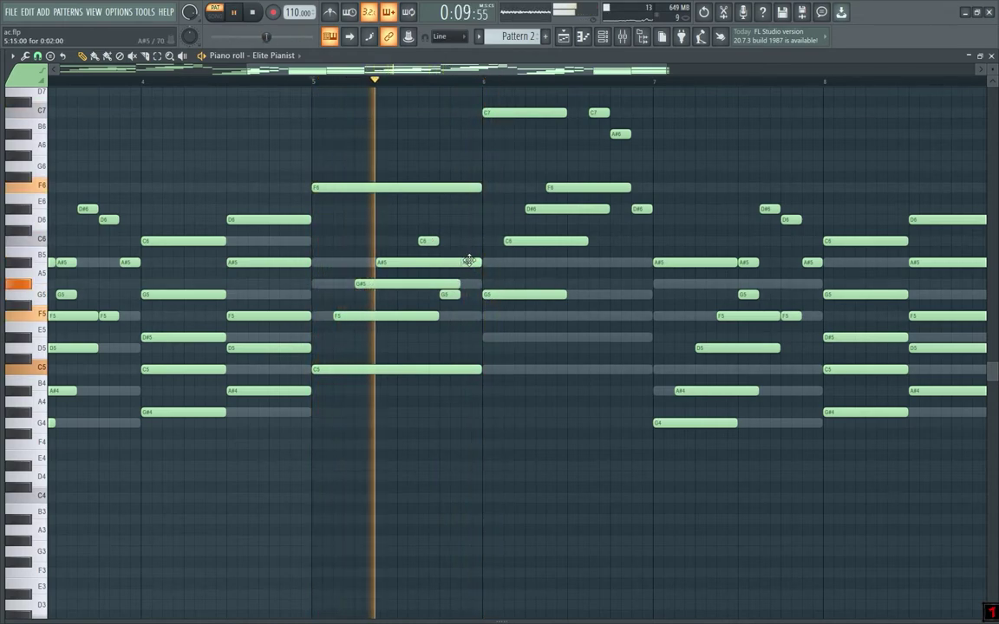
drag(448, 297, 449, 284)
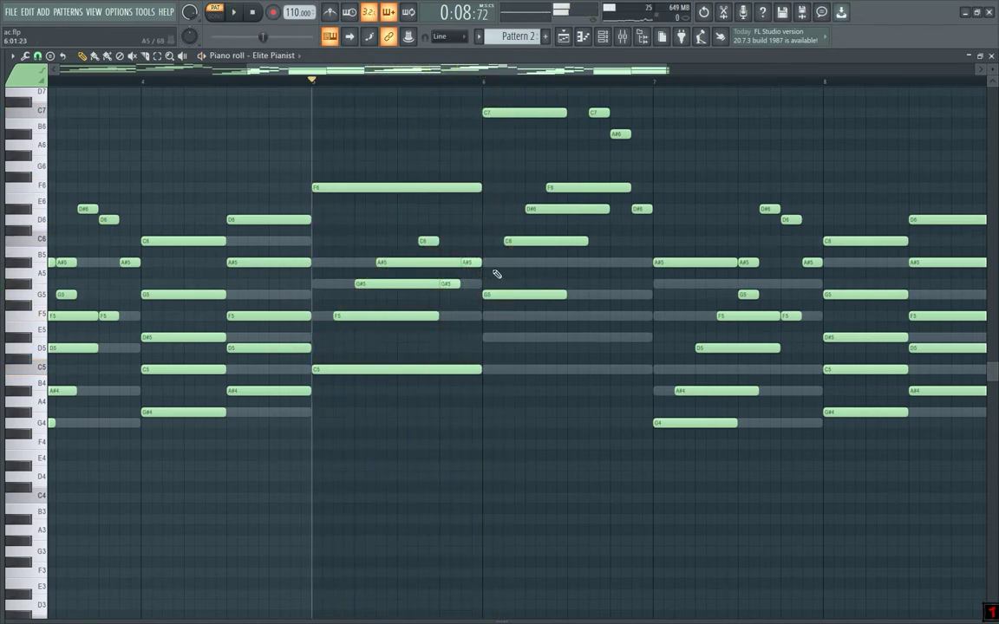
Step: Retune four long Elite Pianist notes in bar 6 to C5, D#5, G6 and A#6, shifting the upper pair up one octave
scroll(531, 267, up, 1)
scroll(532, 267, up, 2)
drag(515, 292, 524, 357)
drag(531, 243, 535, 337)
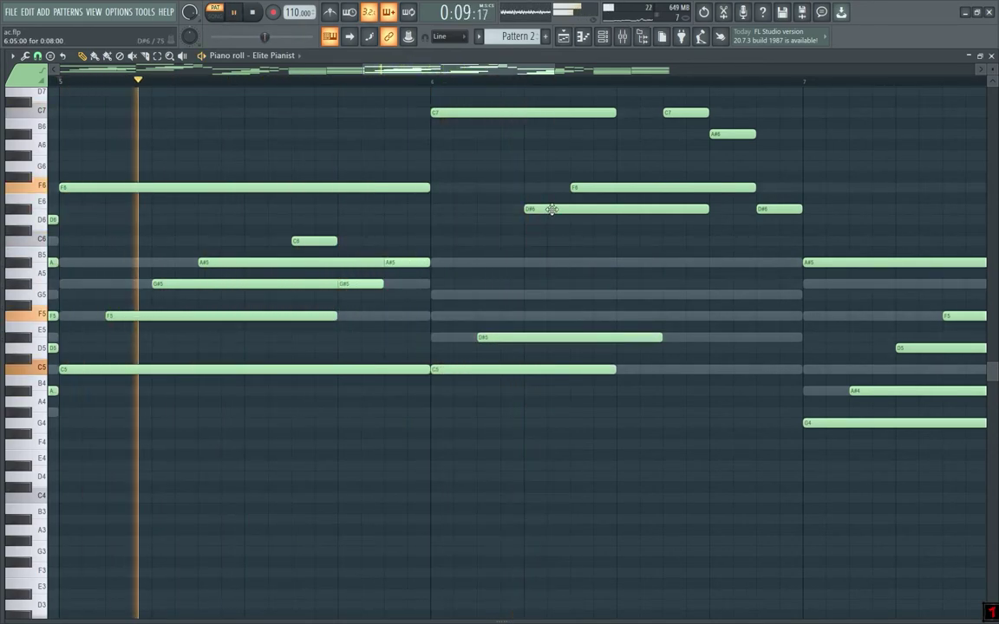
drag(587, 179, 561, 297)
ctrl+click(575, 283)
key(ctrl+Up)
scroll(577, 274, up, 3)
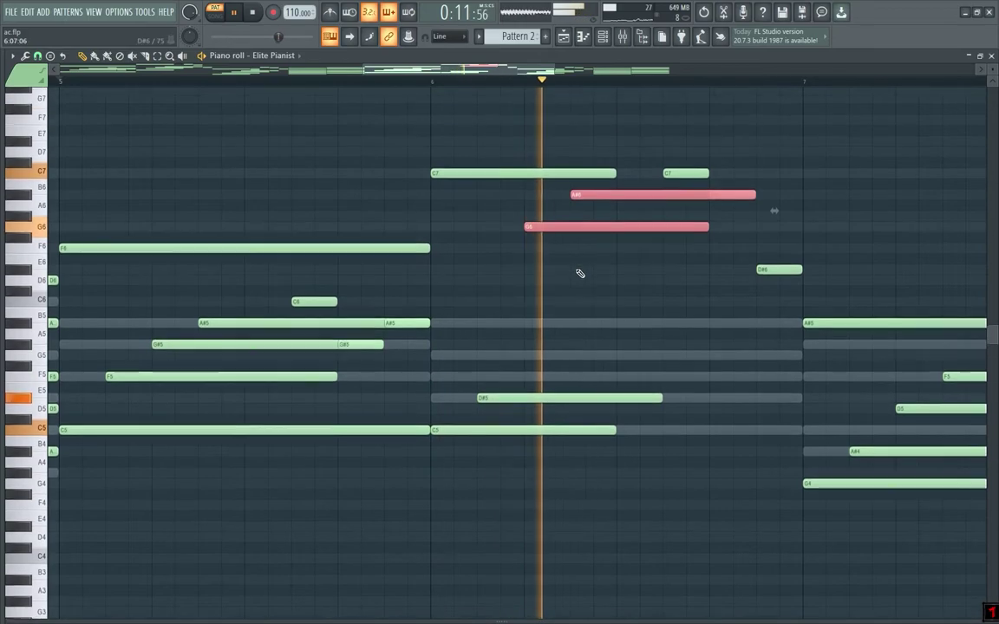
Step: Deselect the notes, then retune bar 6's opening top note to A#6 and its two closing short notes to D#6 and D6
scroll(607, 253, down, 1)
drag(448, 72, 533, 73)
key(space)
key(space)
scroll(533, 75, up, 2)
scroll(532, 75, down, 1)
scroll(450, 223, up, 2)
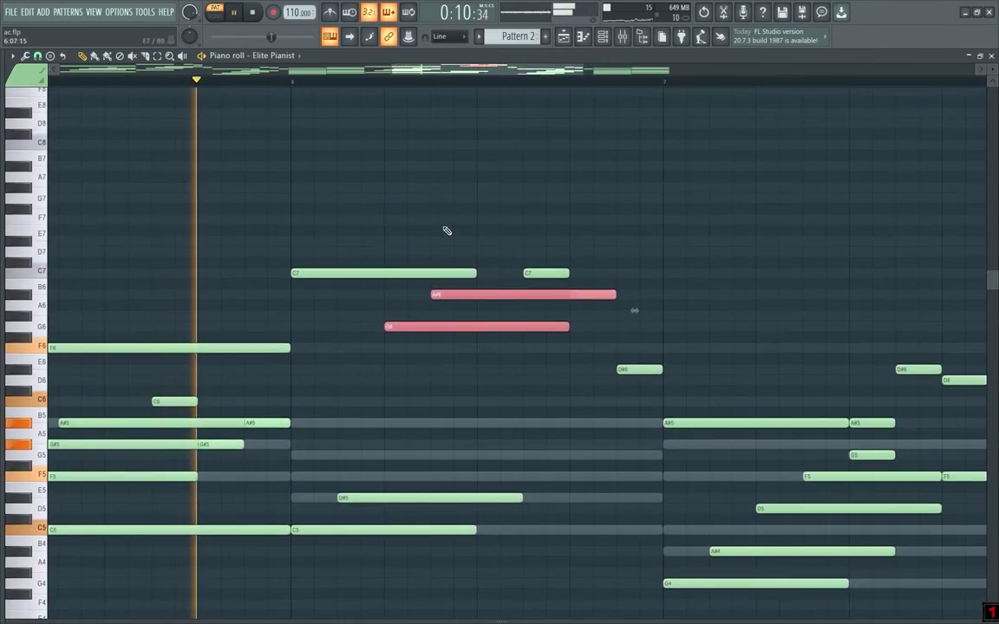
scroll(407, 230, down, 1)
key(space)
key(ctrl+d)
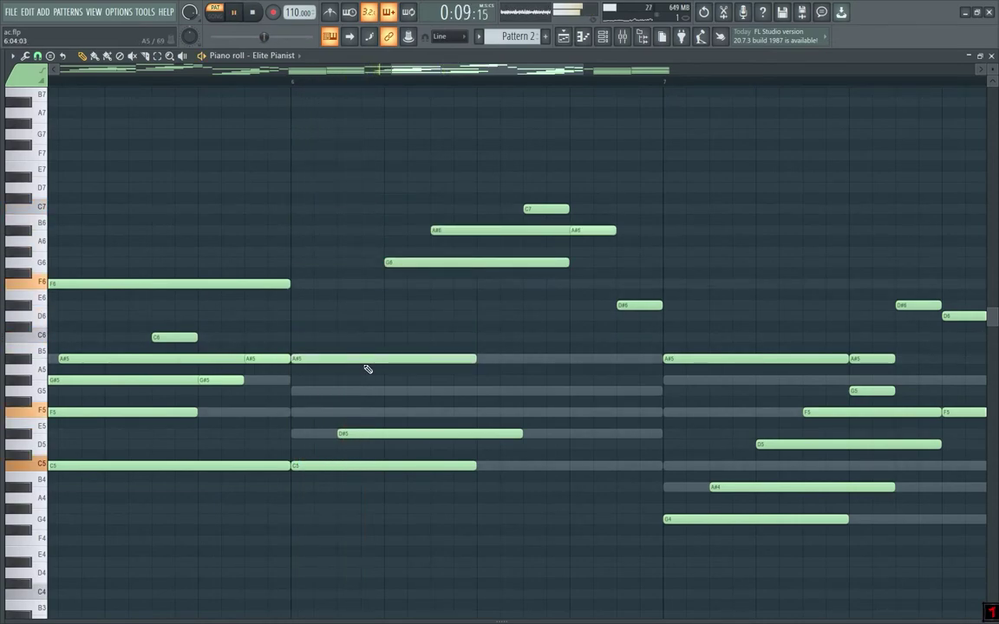
key(ctrl+Up)
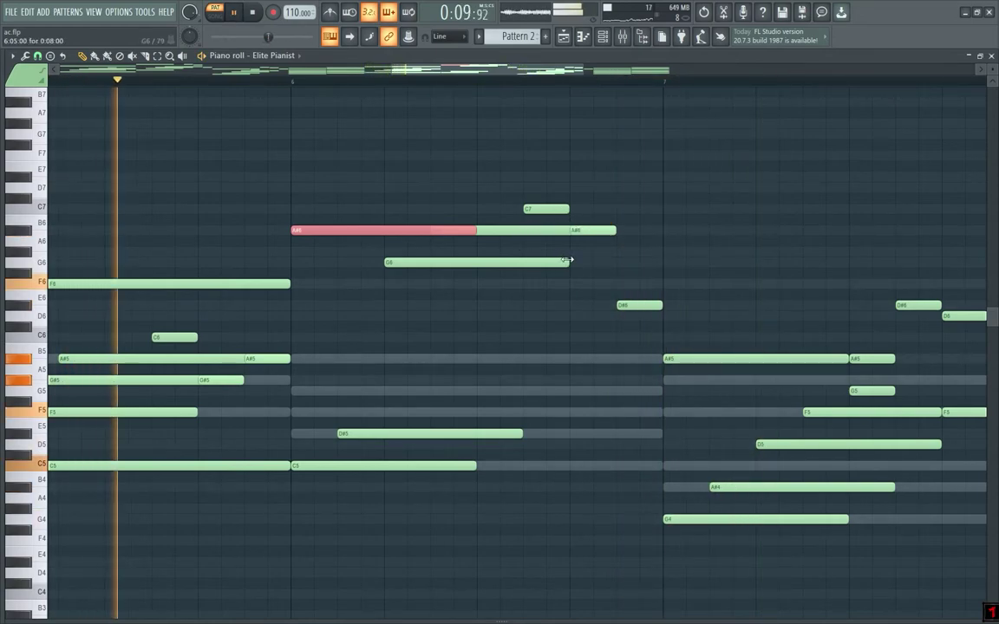
drag(594, 230, 595, 262)
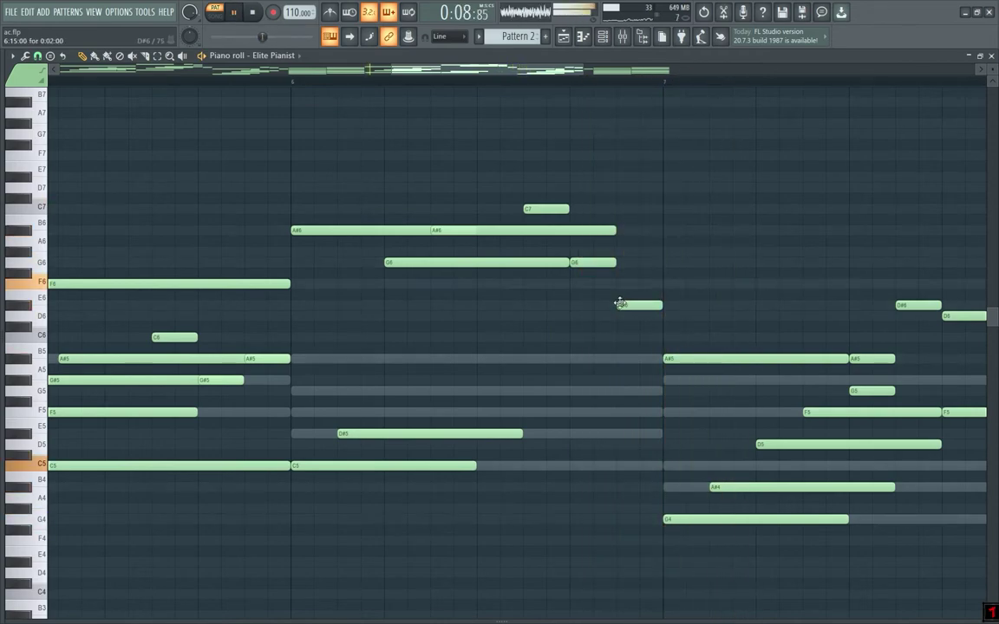
drag(629, 306, 629, 318)
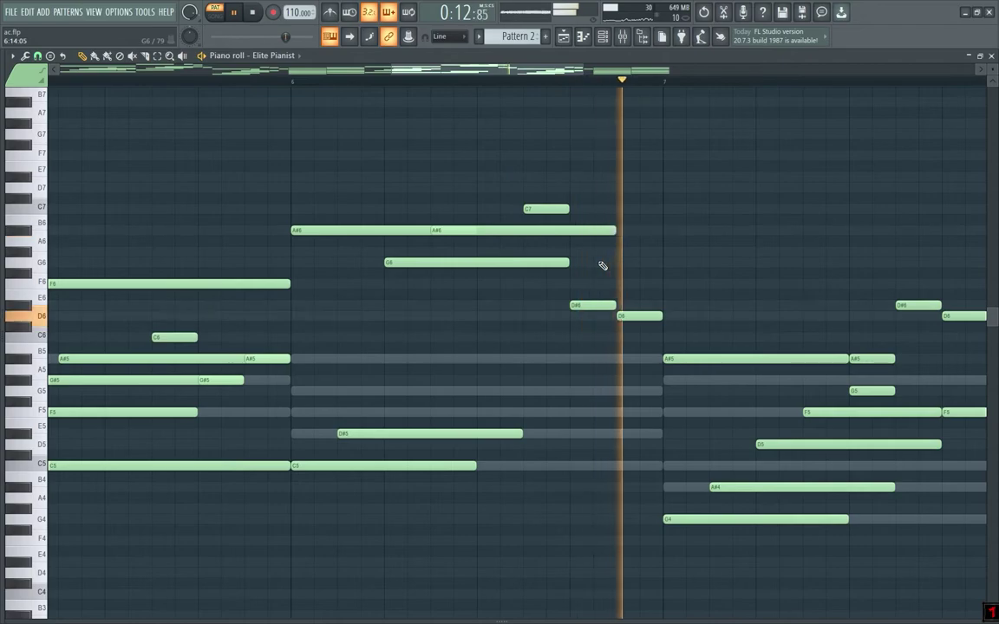
Step: Retune the Elite Pianist notes in bar 7: the D5 to C5, the short upper pair to C6 and G#5, and the opening A#5 to G#5
scroll(613, 270, down, 4)
scroll(703, 335, down, 3)
scroll(683, 351, up, 3)
scroll(594, 346, up, 2)
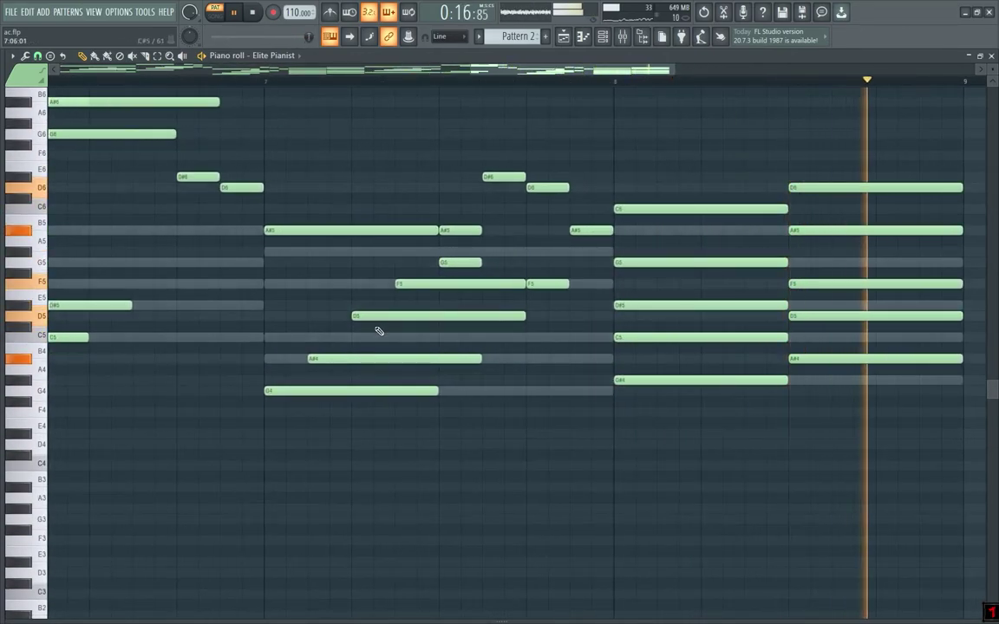
key(space)
drag(377, 317, 377, 337)
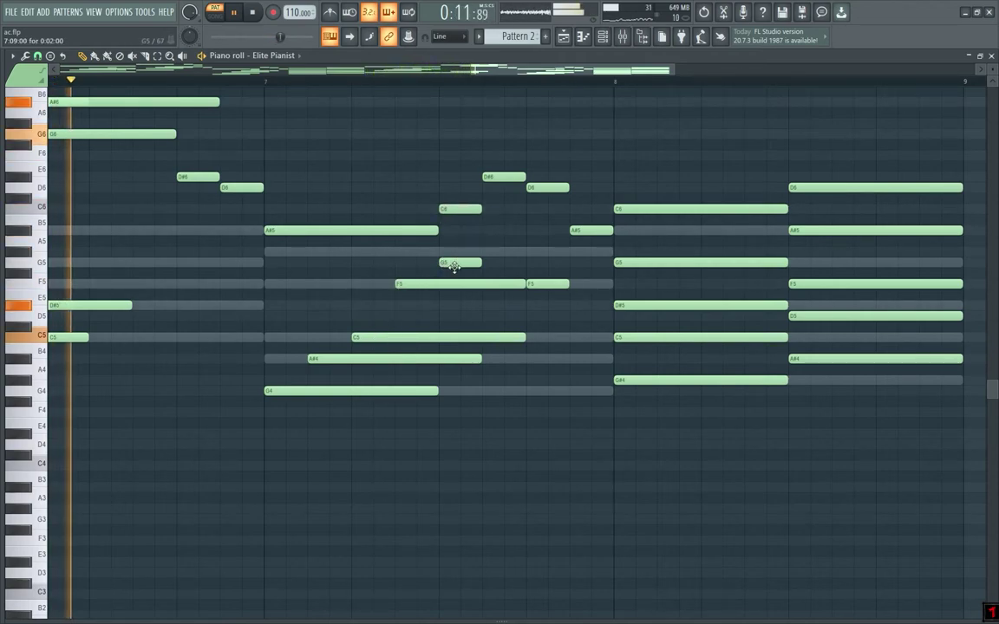
drag(453, 265, 453, 252)
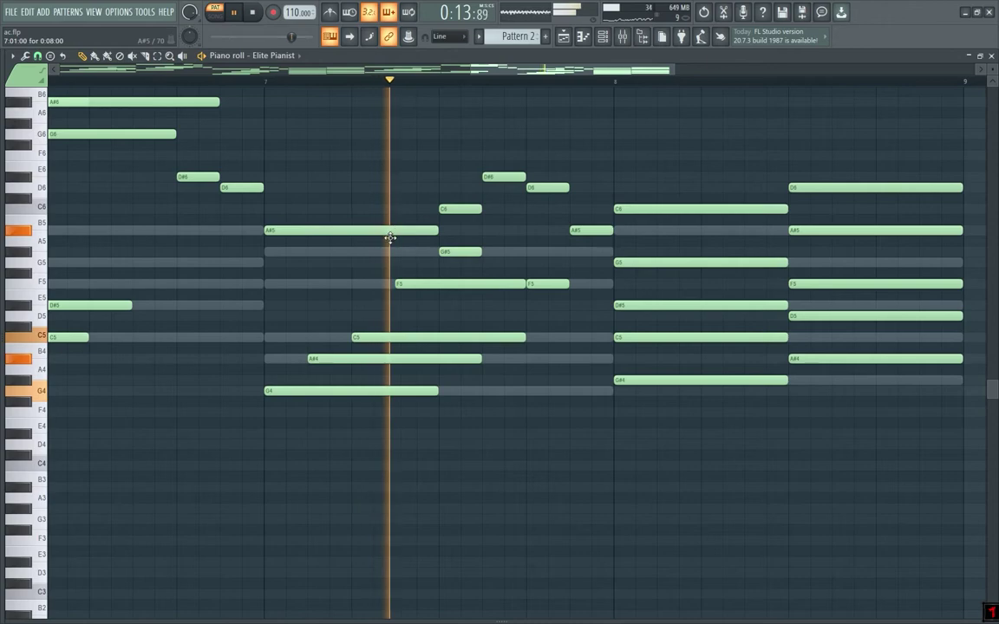
drag(390, 234, 392, 257)
scroll(485, 270, up, 1)
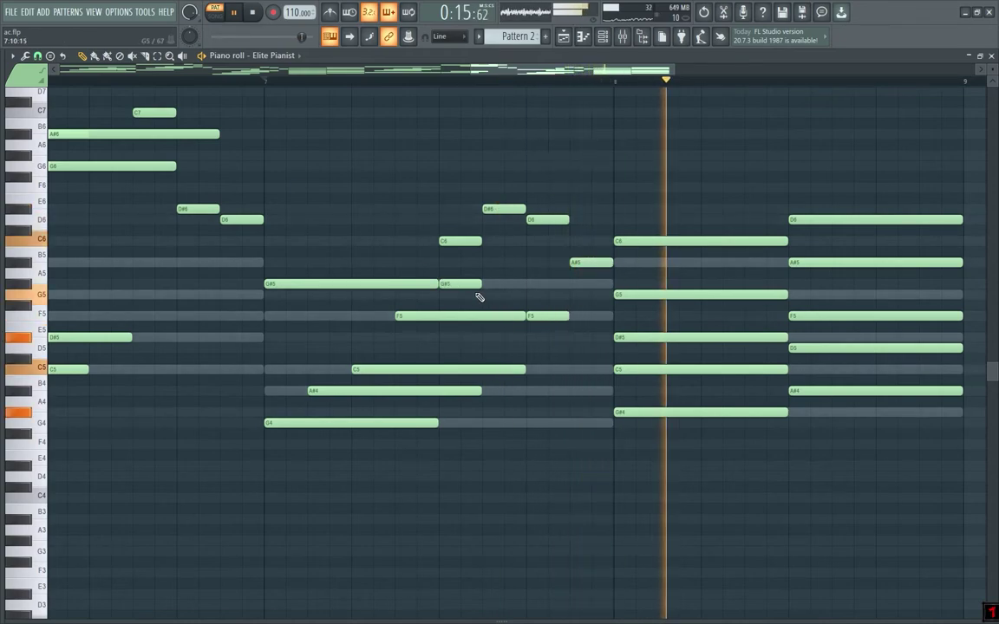
Step: Delete the second-half chord in bar 8 and replace the first chord's top C6 note with A#5
scroll(482, 297, down, 3)
scroll(659, 317, up, 2)
key(space)
right_click(559, 220)
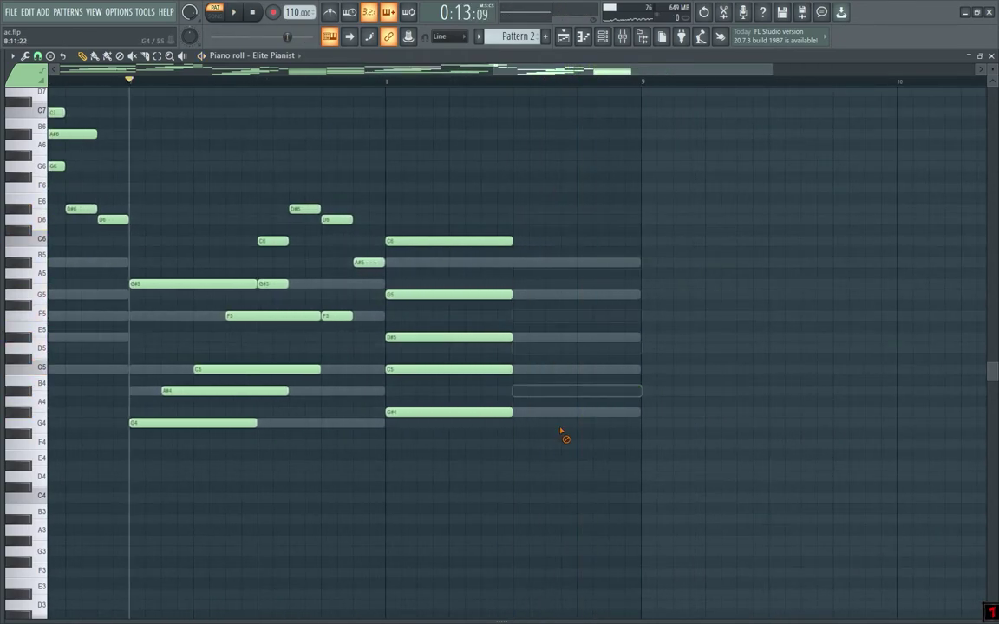
key(space)
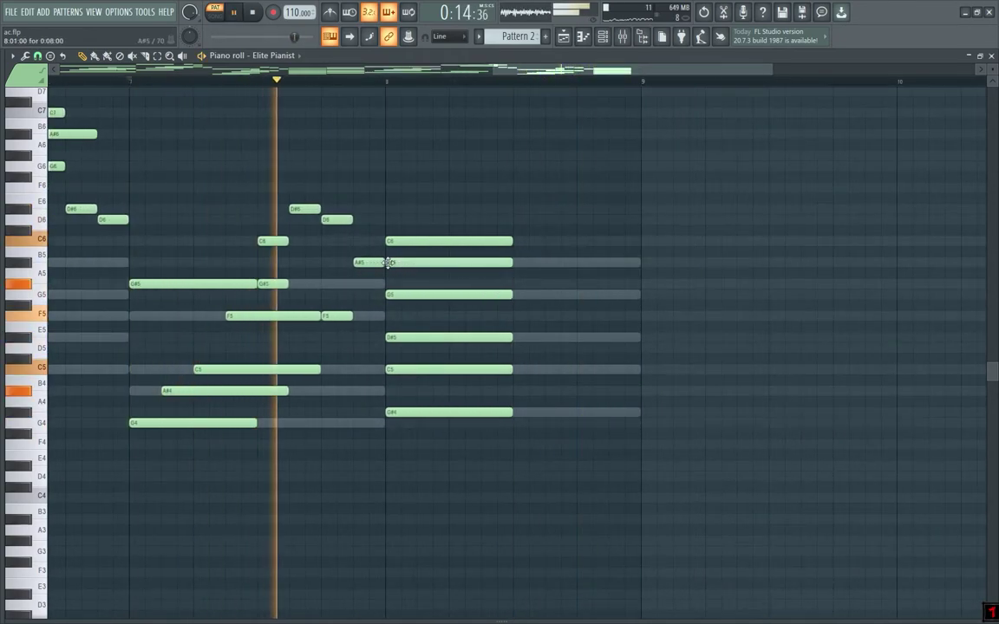
right_click(429, 241)
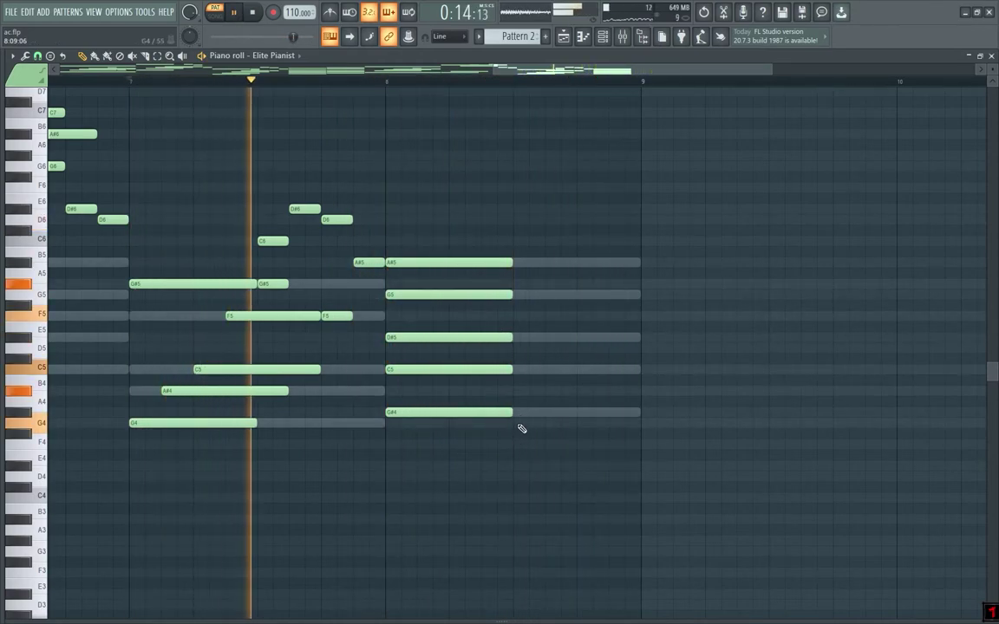
Step: Add a quarter-bar F4 ending at the middle of bar 8 and a staggered A#5, G5, D#5, C5 run ending at bar 9
click(517, 445)
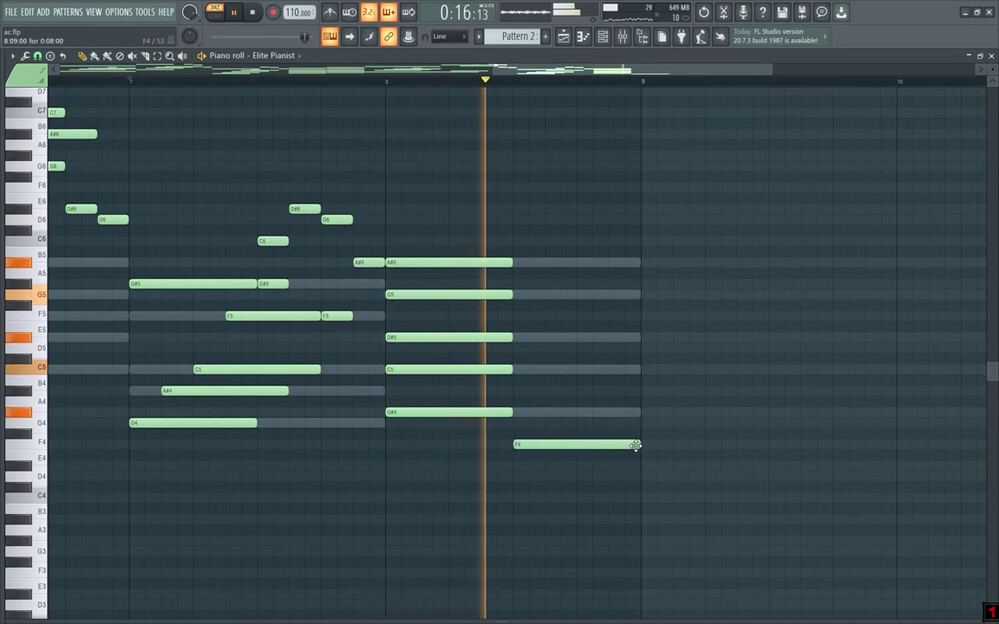
drag(640, 442, 559, 446)
mouse_move(494, 447)
mouse_down()
mouse_move(481, 446)
mouse_move(529, 444)
mouse_move(512, 445)
mouse_up()
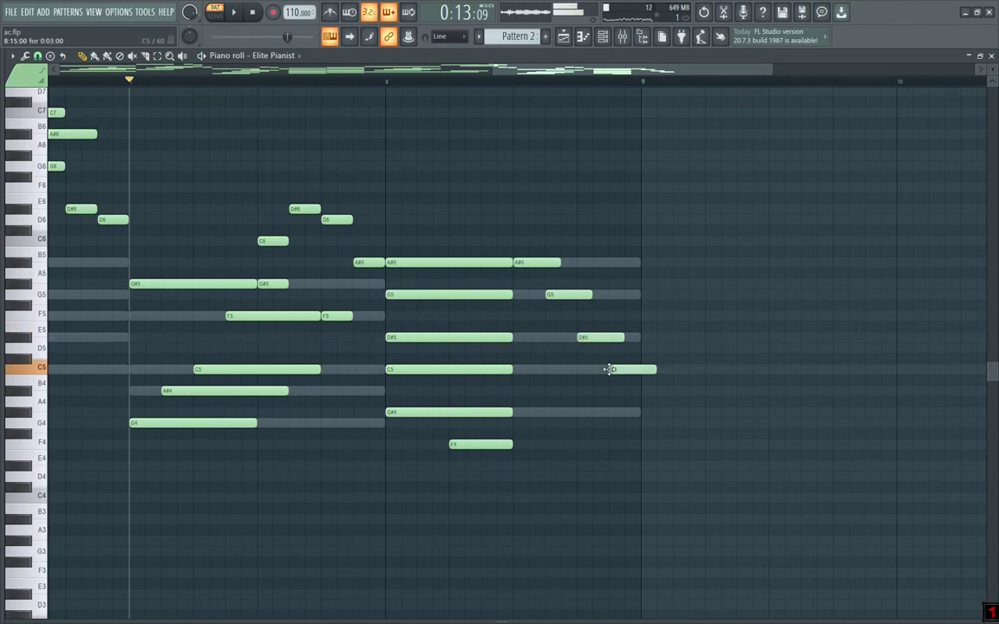
drag(656, 370, 642, 372)
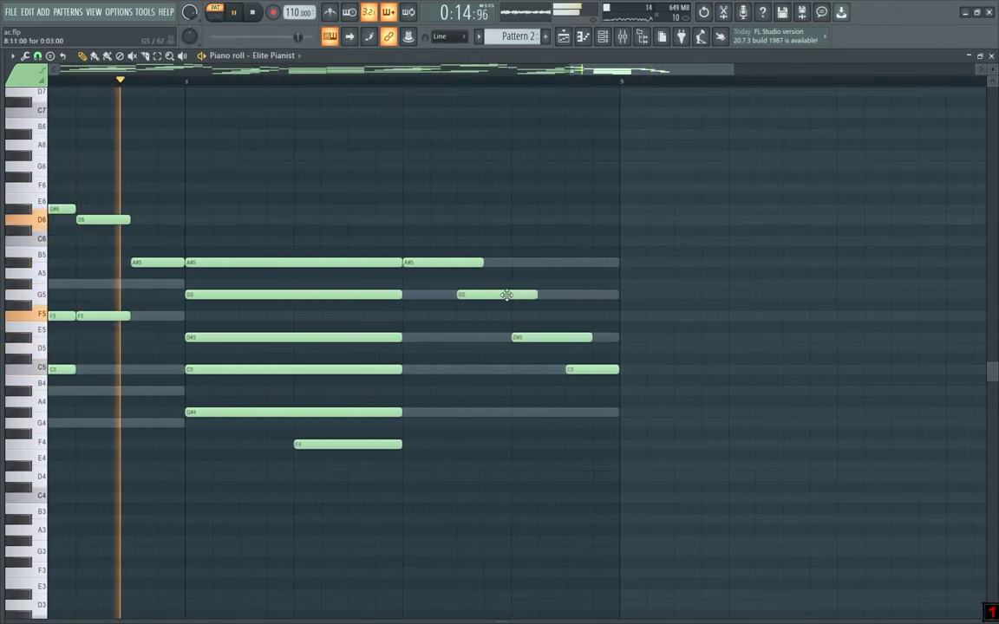
Step: Rearrange the closing run in bar 8 to A#5, C5, D#5 and G5, checking the variations in playback
drag(505, 294, 504, 370)
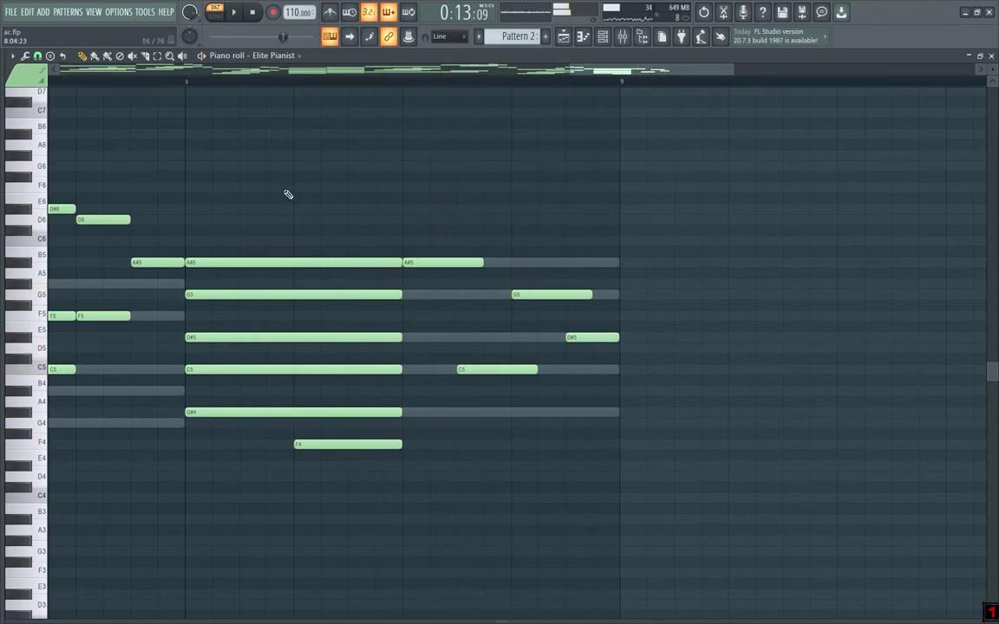
drag(579, 339, 579, 417)
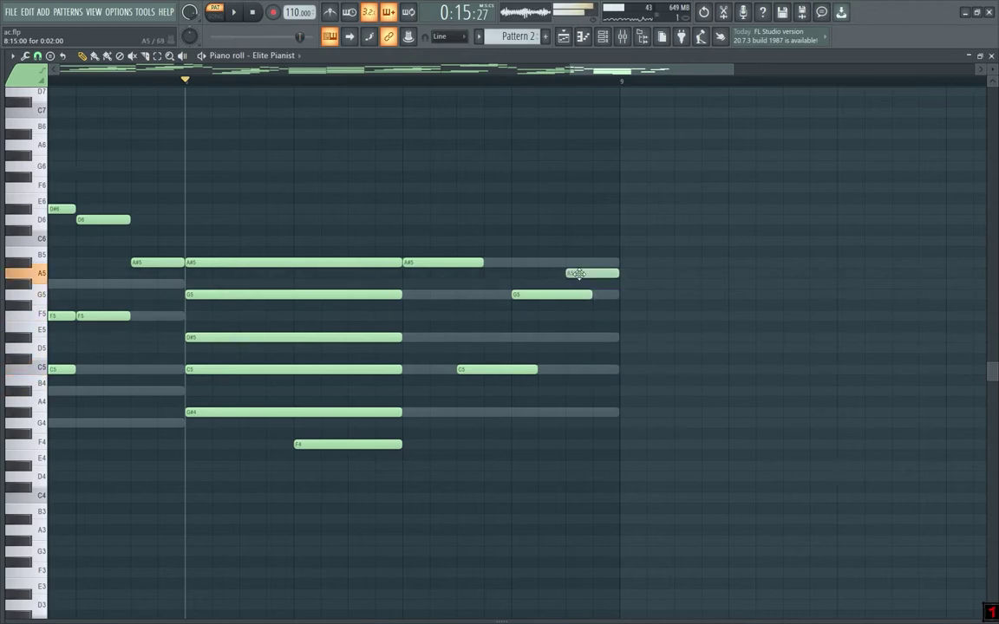
key(space)
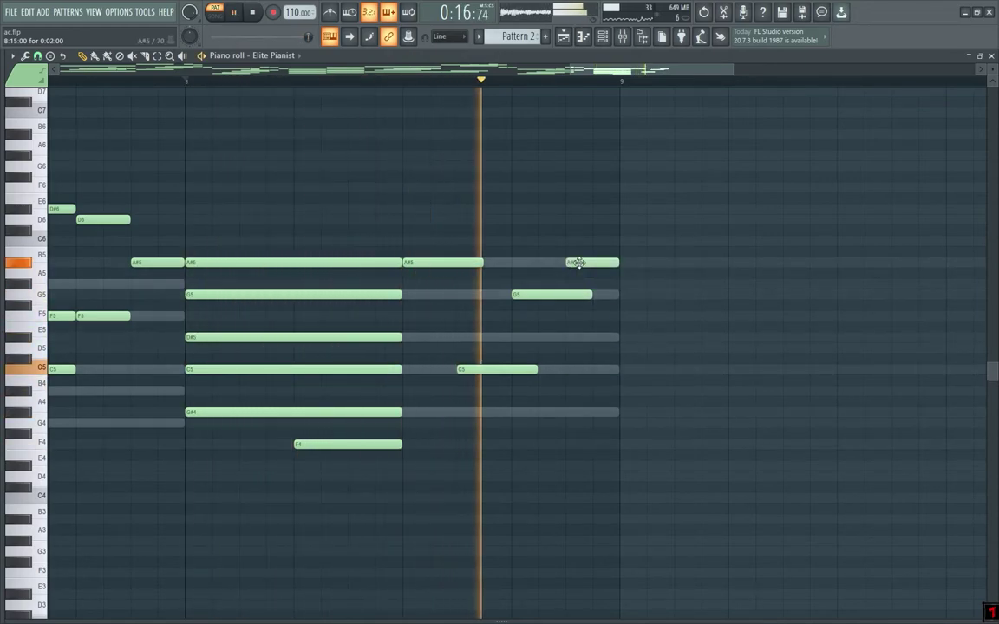
key(space)
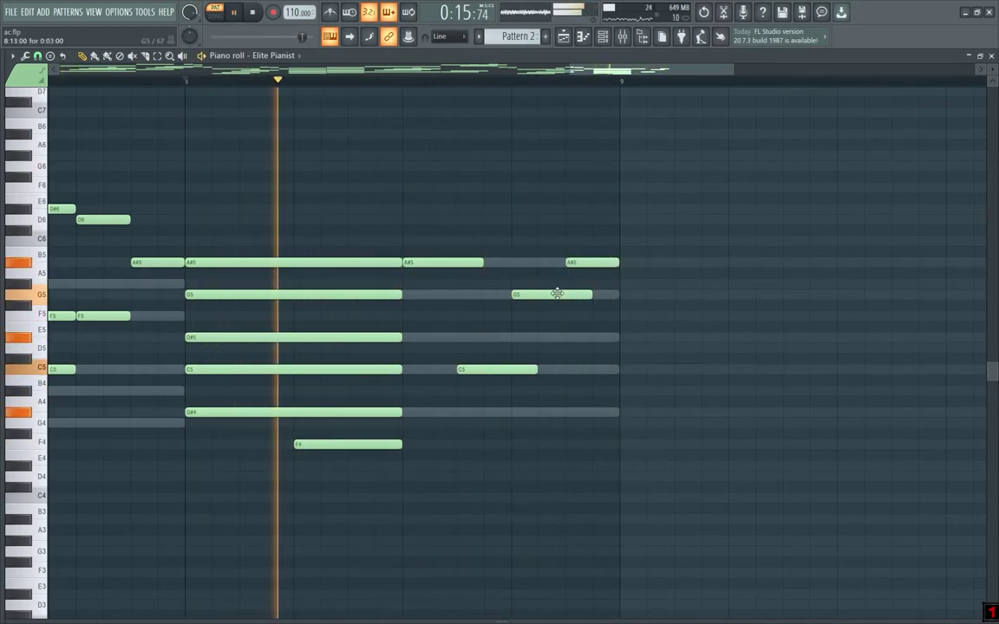
drag(550, 295, 548, 340)
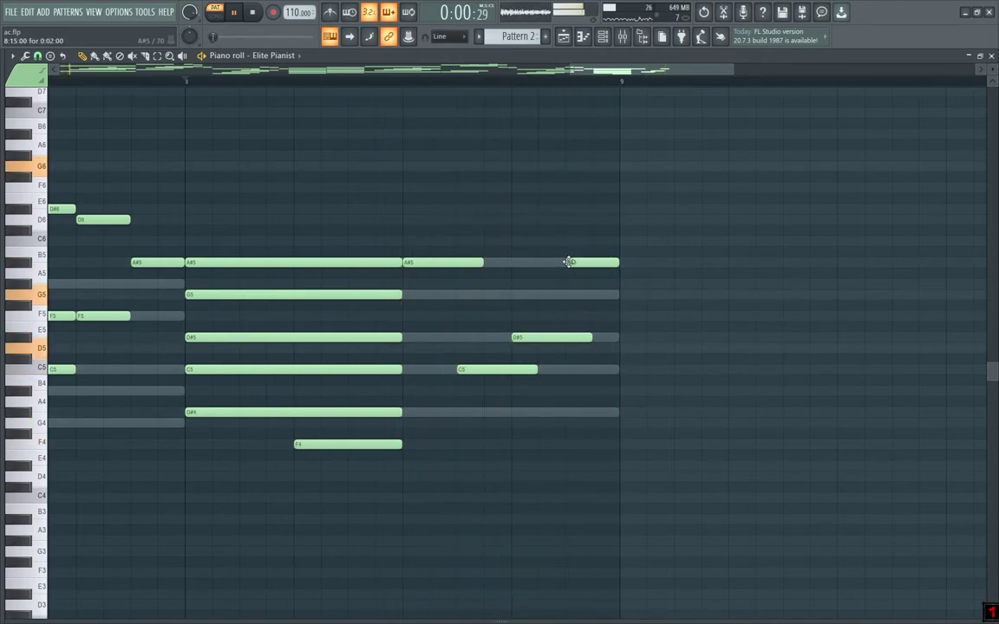
key(space)
drag(571, 290, 571, 293)
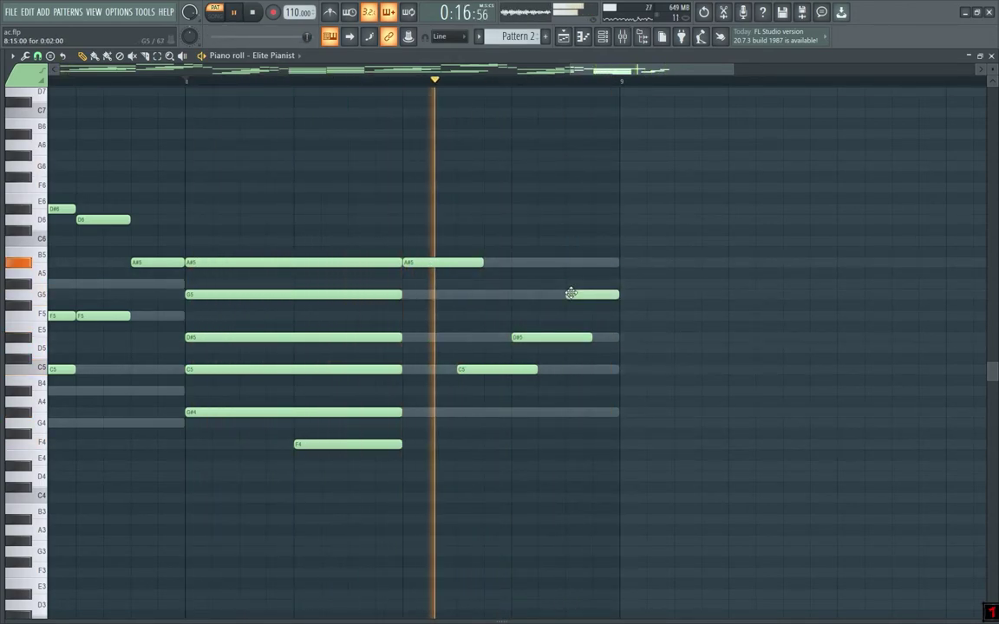
Step: Cut the finished Elite Pianist part from Pattern 2, paste it into Pattern 1, and unmute the vocal and Guerilla Nation channels
scroll(556, 295, down, 5)
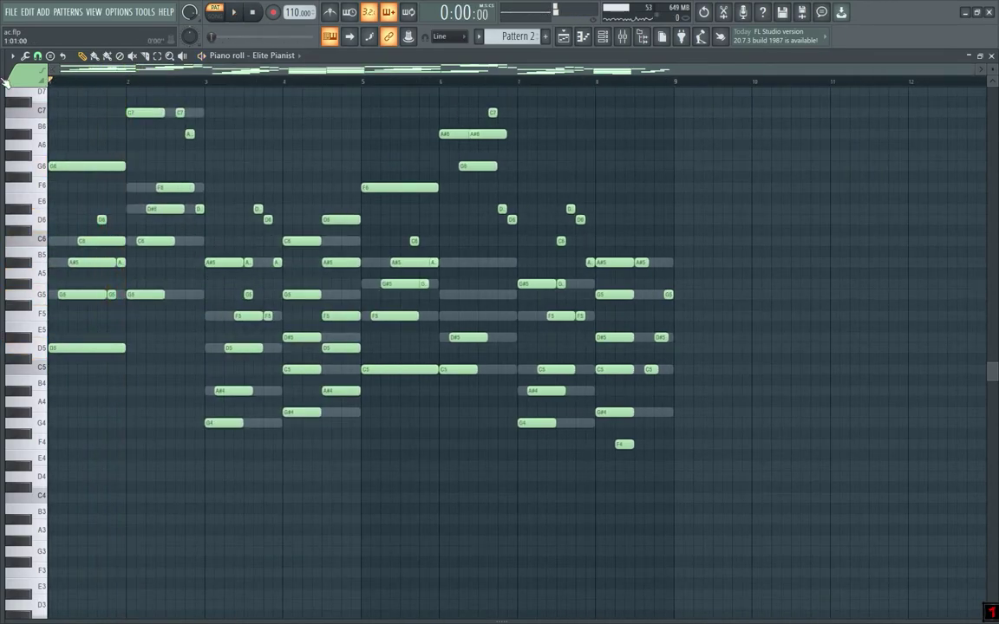
key(F6)
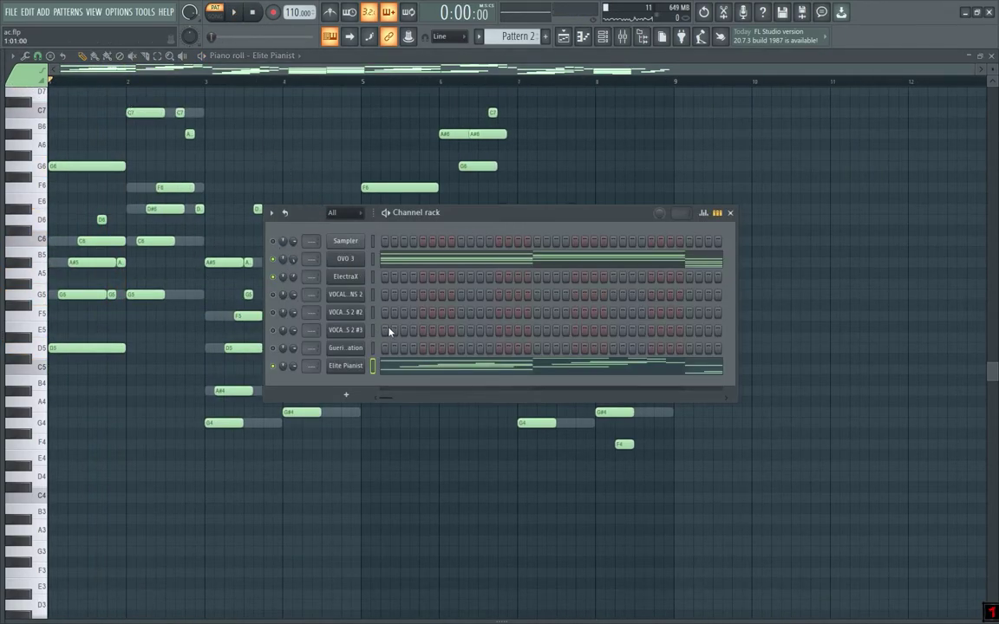
scroll(515, 36, up, 1)
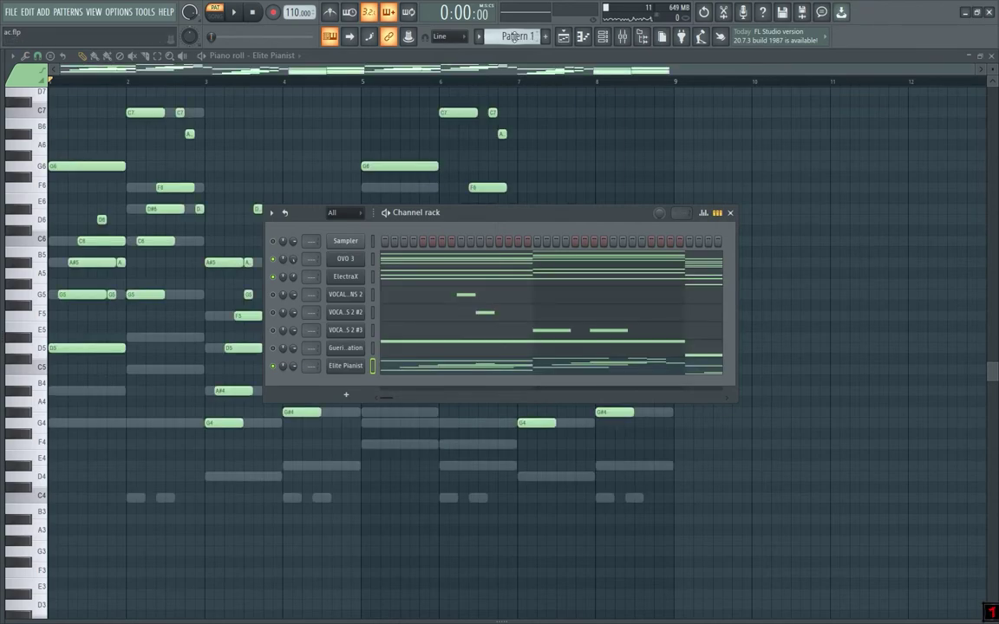
scroll(514, 36, down, 1)
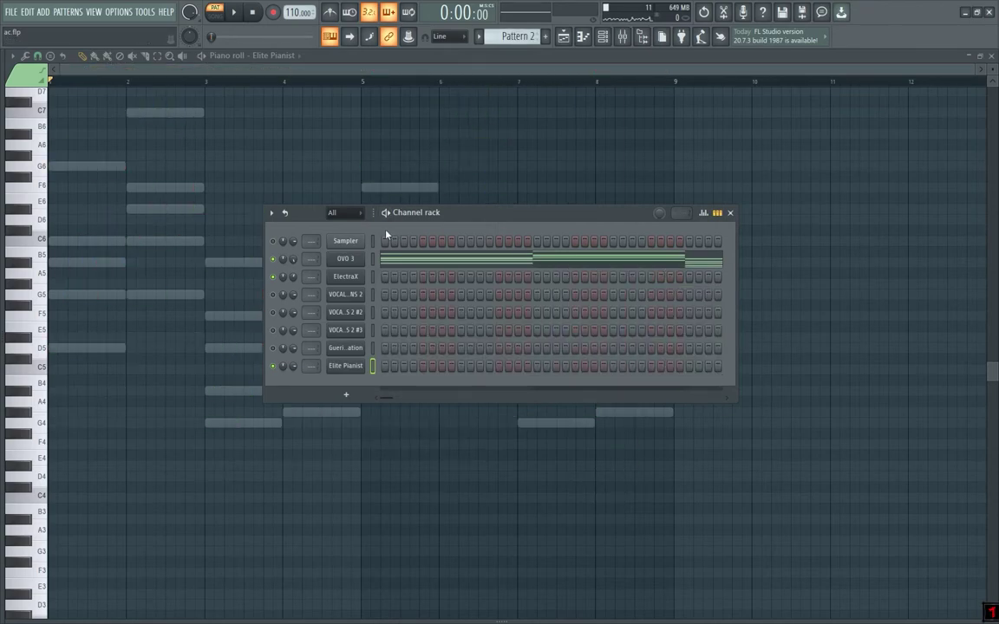
scroll(513, 38, up, 1)
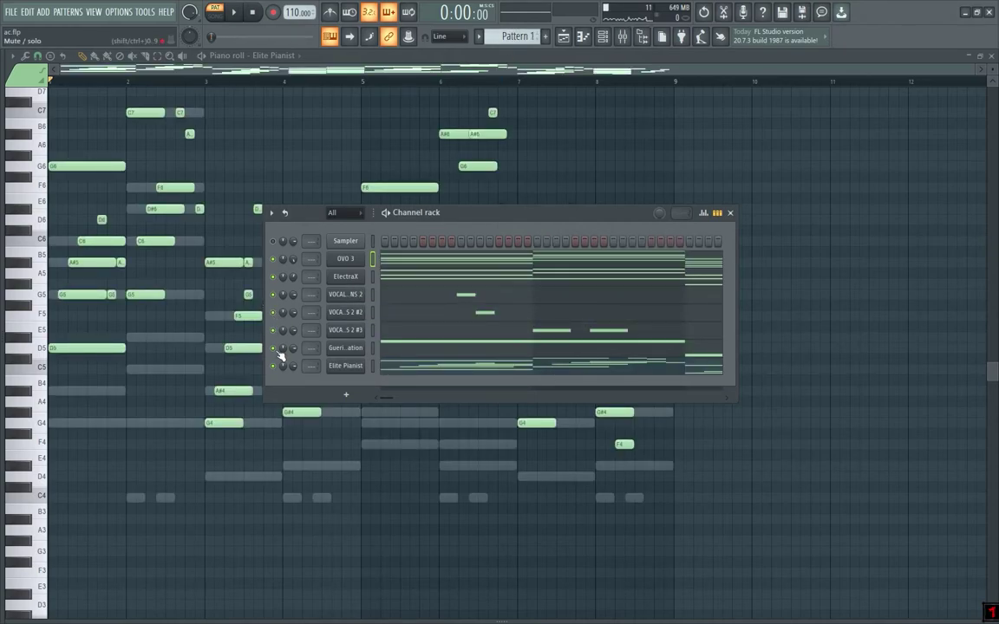
Step: Open the Guerilla Nation notes in Pattern 1, play from bar 5, and change the bar 5 bass note to a one-bar F4
click(415, 354)
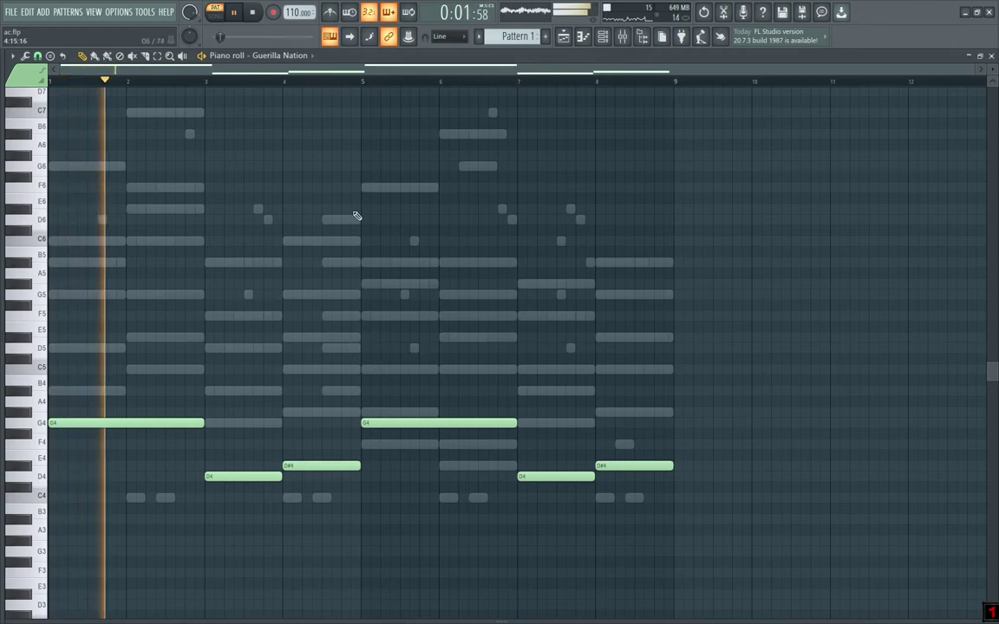
click(365, 84)
key(space)
drag(515, 444, 449, 469)
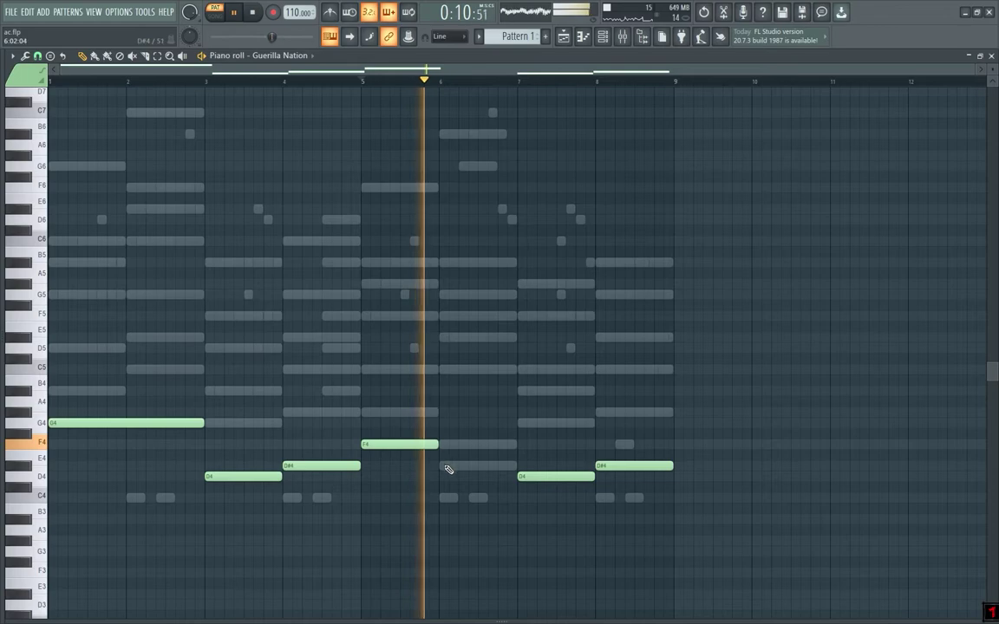
Step: Add a one-bar C5 bass note at bar 6 and check it in playback from bar 5
click(449, 468)
key(space)
drag(453, 467, 453, 441)
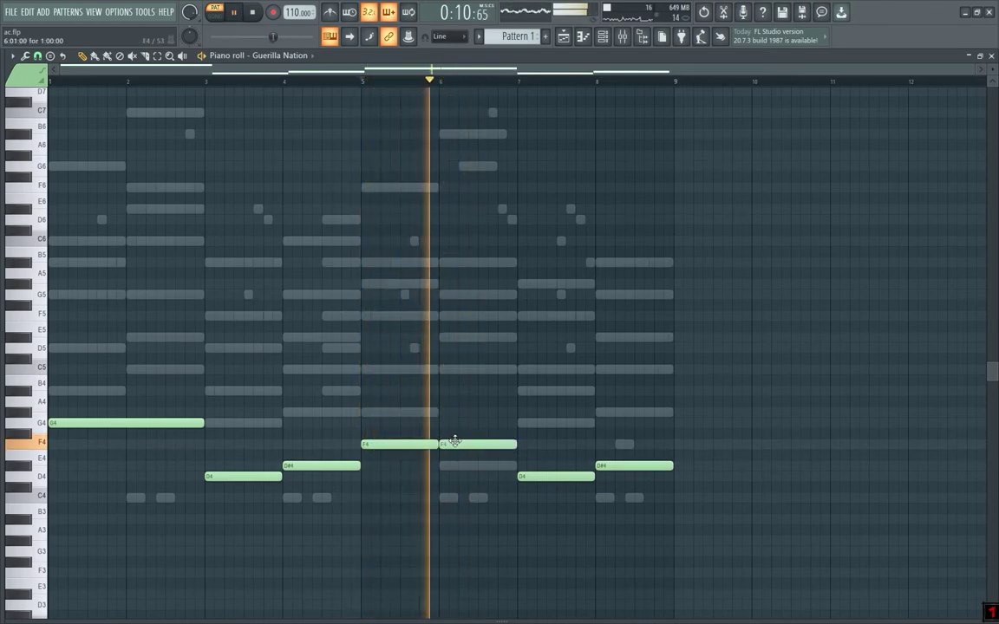
key(space)
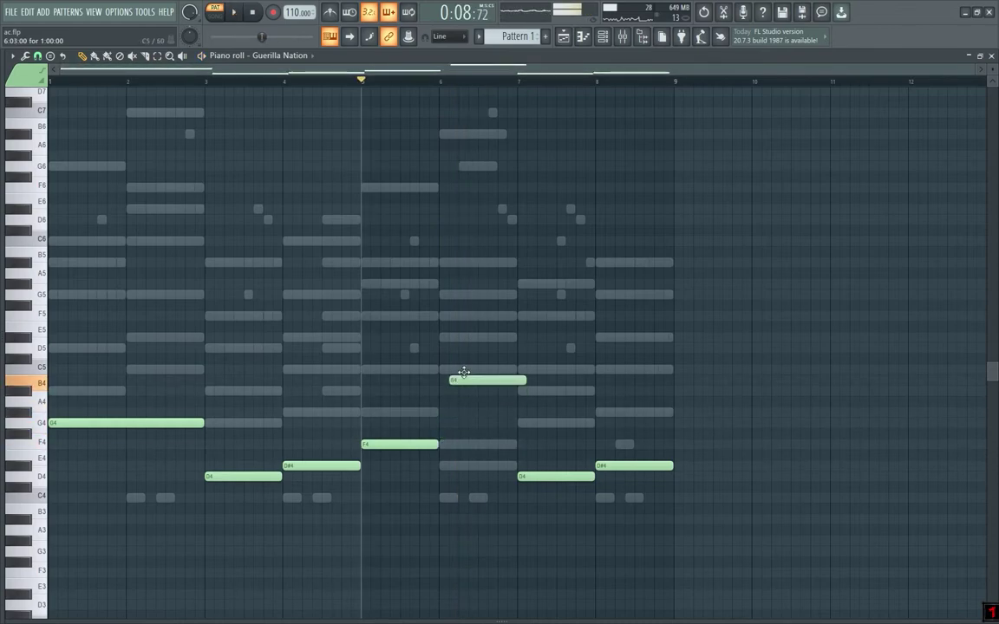
key(space)
scroll(475, 415, up, 2)
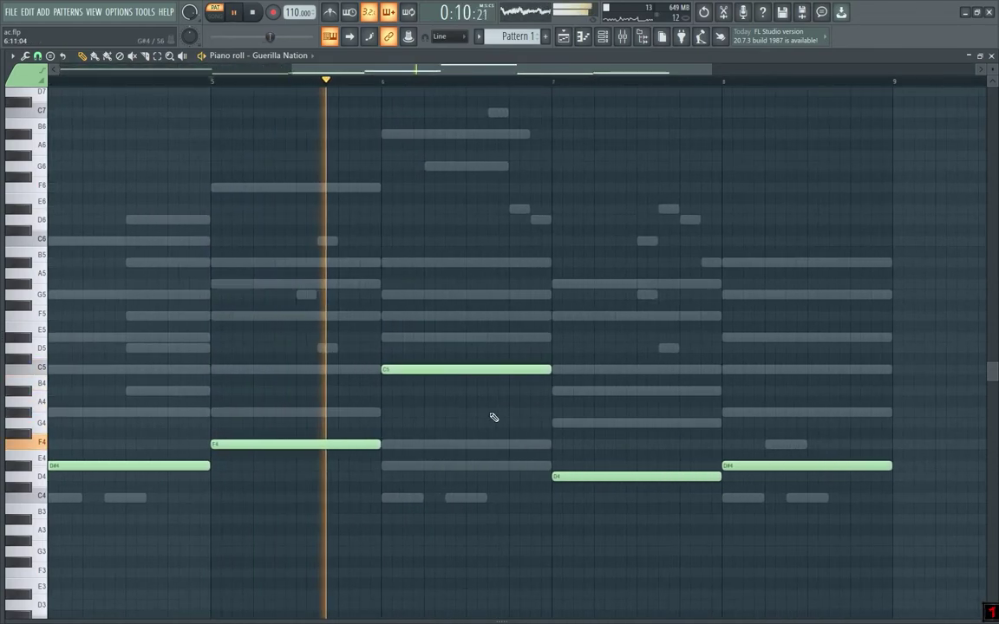
key(F6)
key(F6)
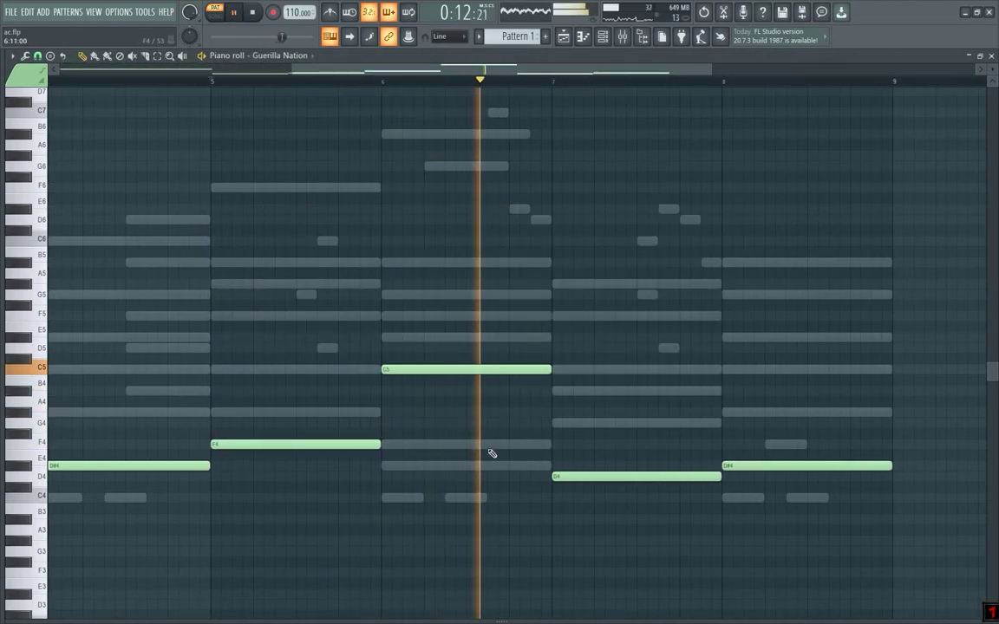
scroll(491, 447, down, 2)
scroll(490, 448, down, 1)
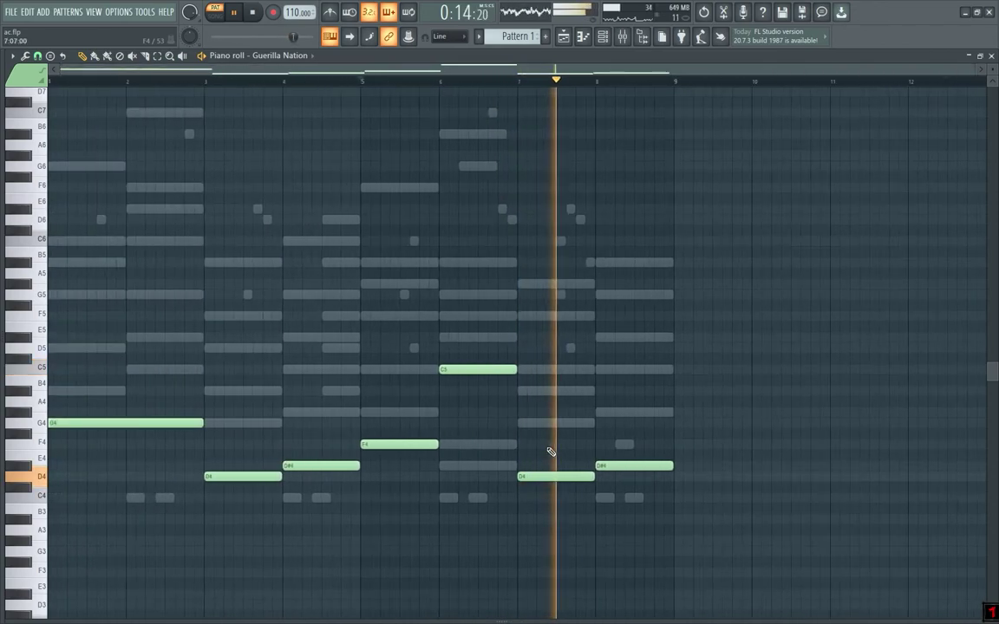
Step: Raise the bass notes in bars 7 and 8 to G4 and G#4, and check the whole pattern in playback
drag(622, 459, 565, 486)
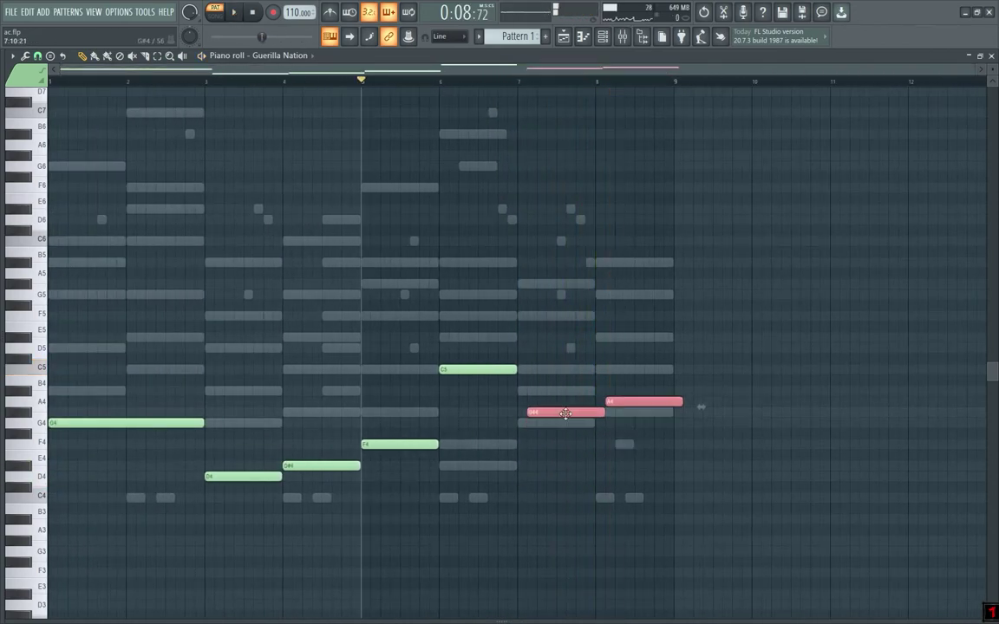
drag(566, 414, 556, 415)
click(566, 469)
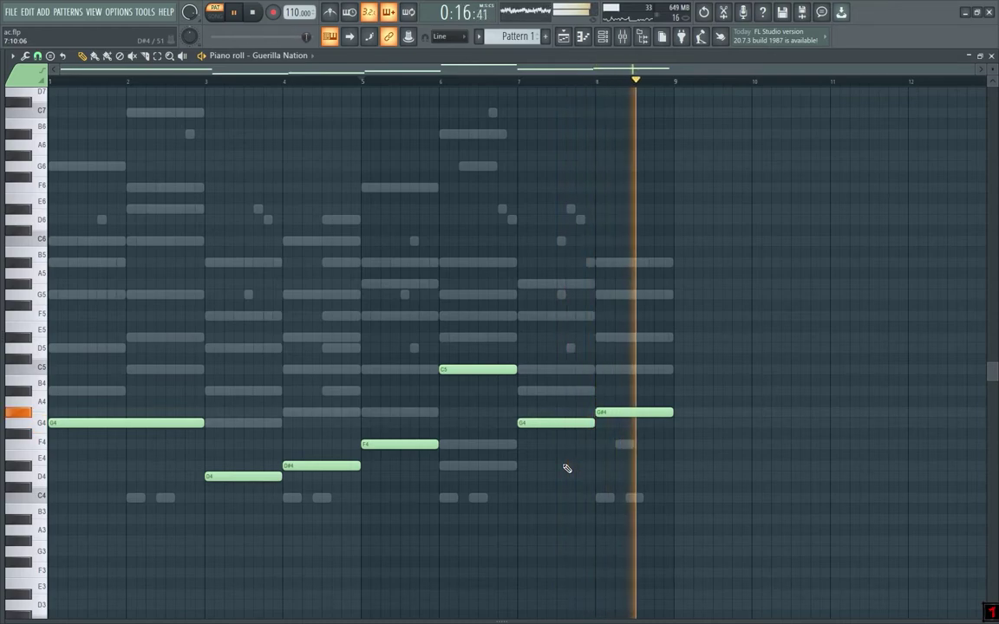
key(F6)
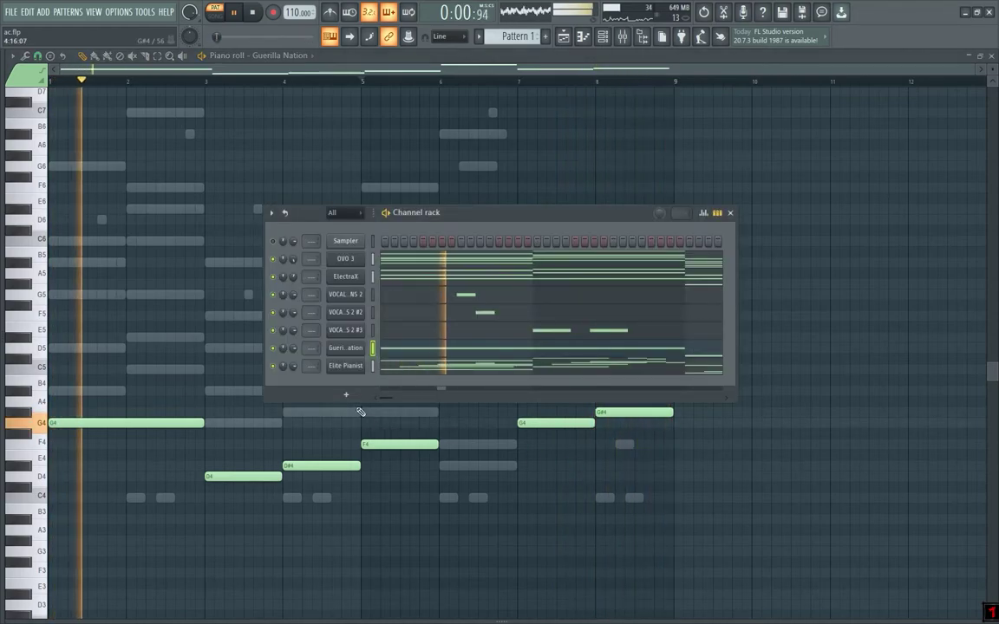
key(F6)
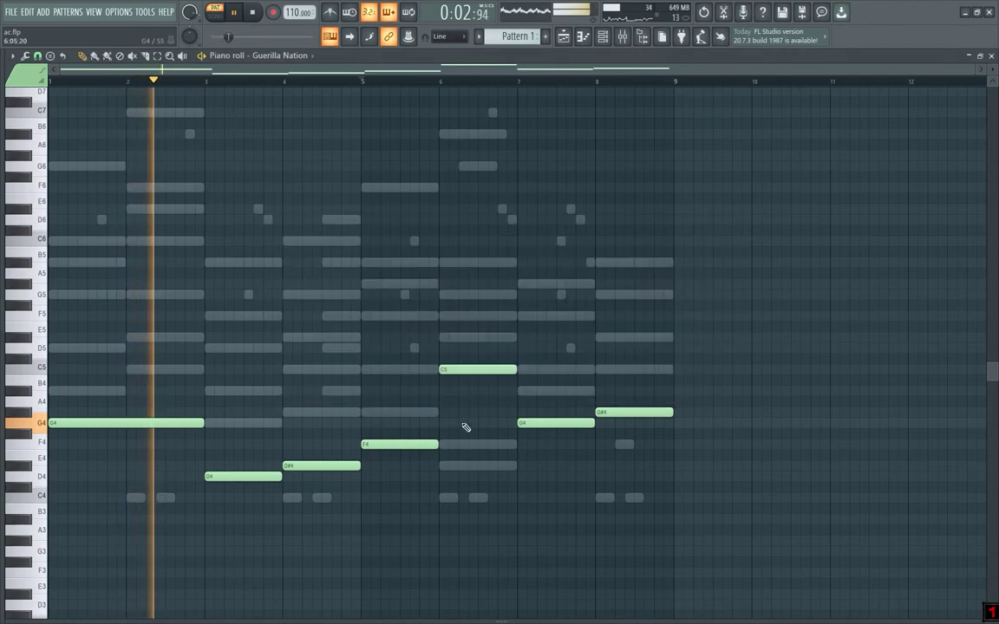
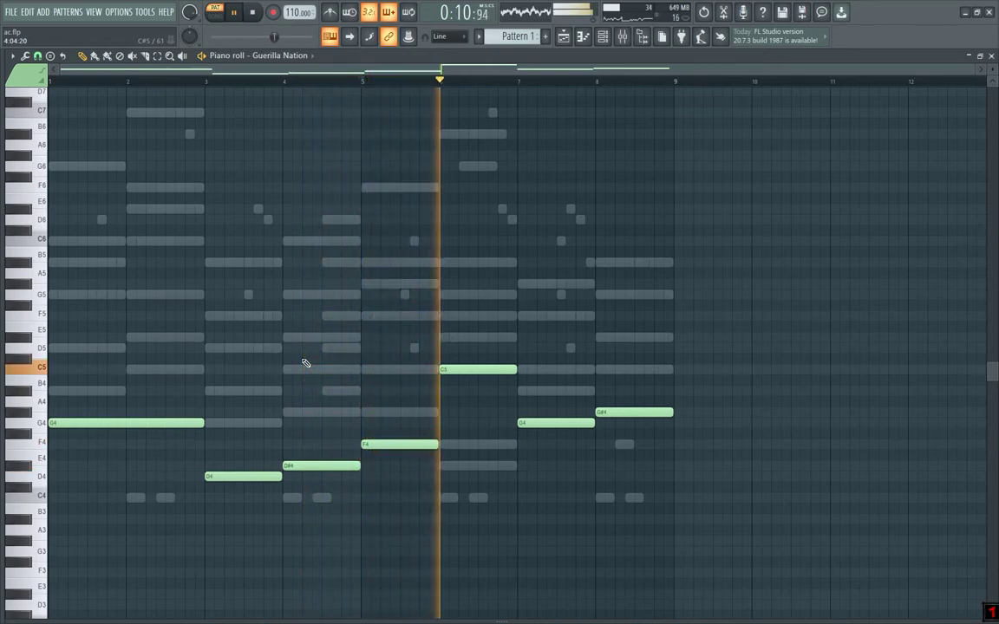
key(F6)
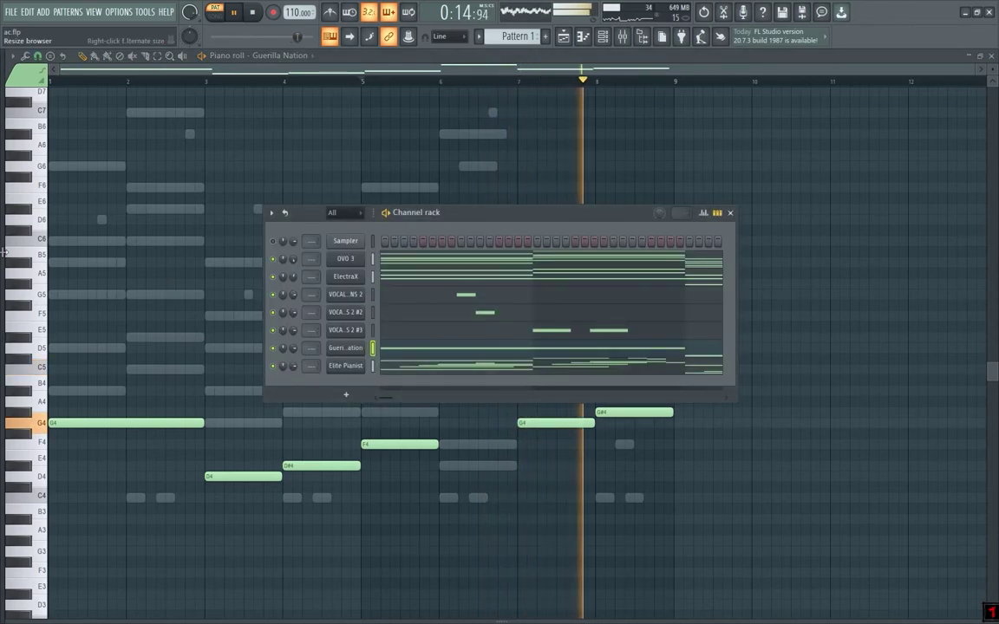
Step: Stop playback and load the Red Hi Hat Rich sample from Red Drumkit's Hats folder into a new channel
key(alt+F8)
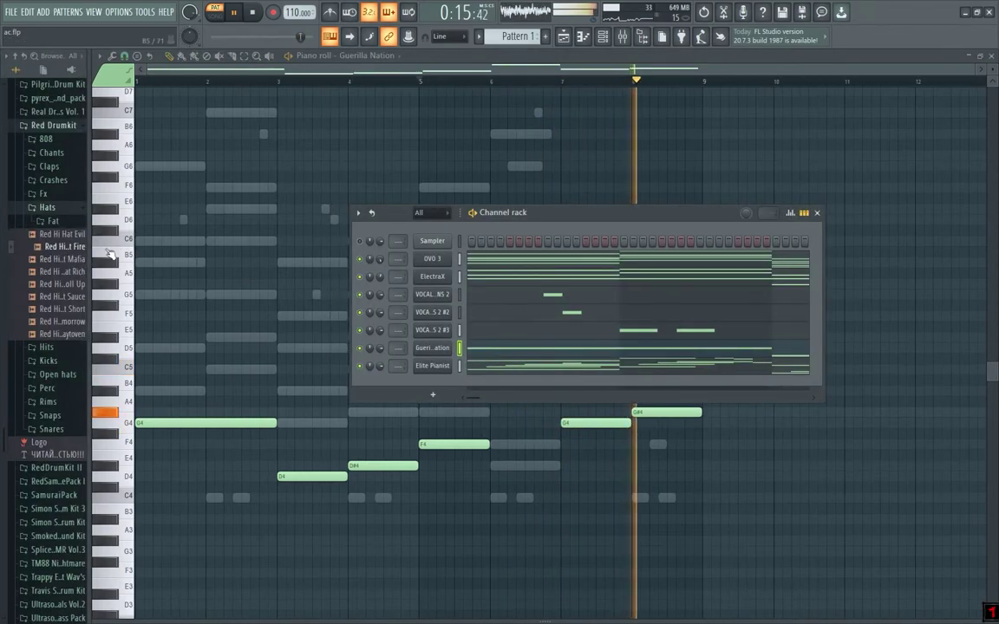
click(253, 13)
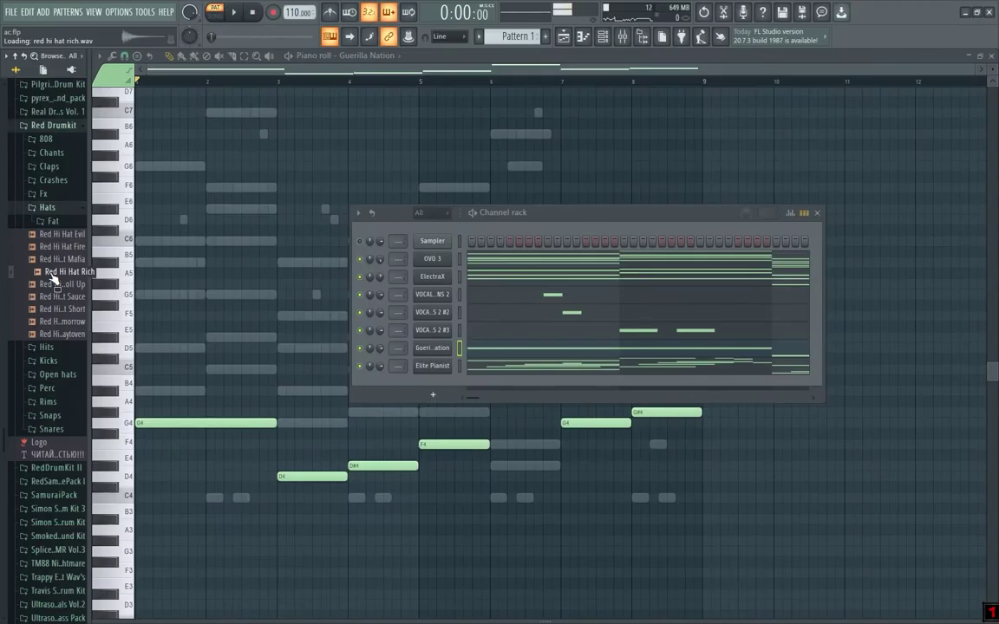
drag(395, 376, 408, 393)
click(430, 389)
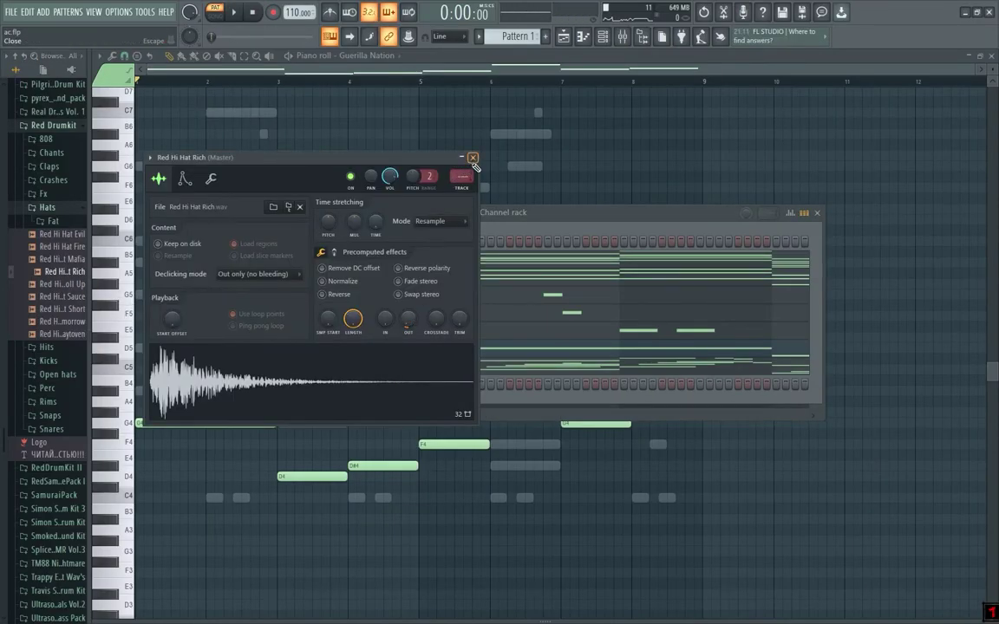
click(472, 158)
Step: Open the hi-hat channel's piano roll and draw three consecutive two-step C5 notes from the start of bar 1
right_click(434, 381)
click(459, 388)
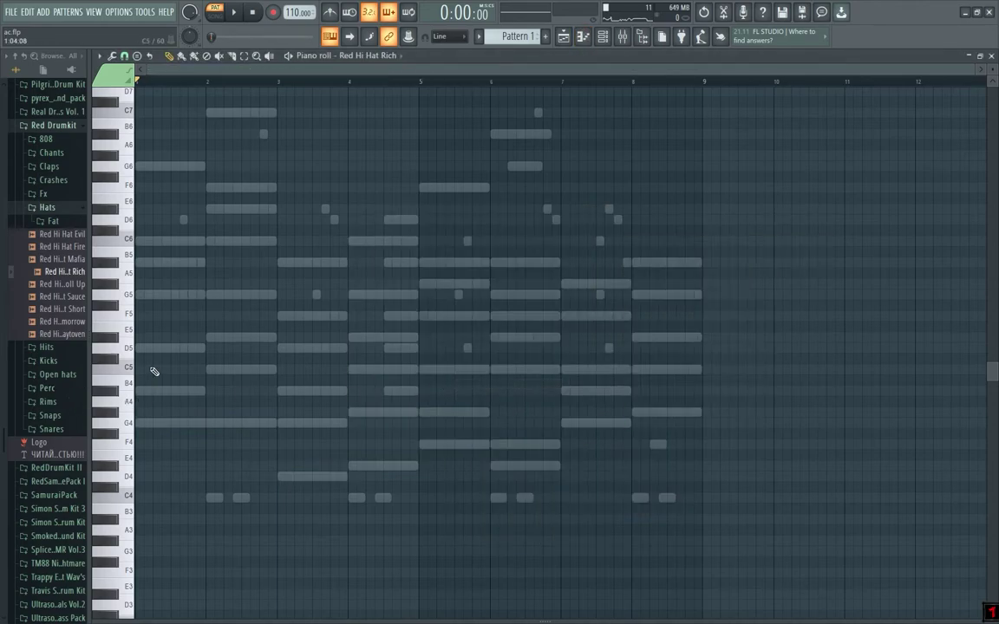
scroll(169, 371, up, 3)
scroll(285, 356, up, 2)
scroll(187, 466, down, 3)
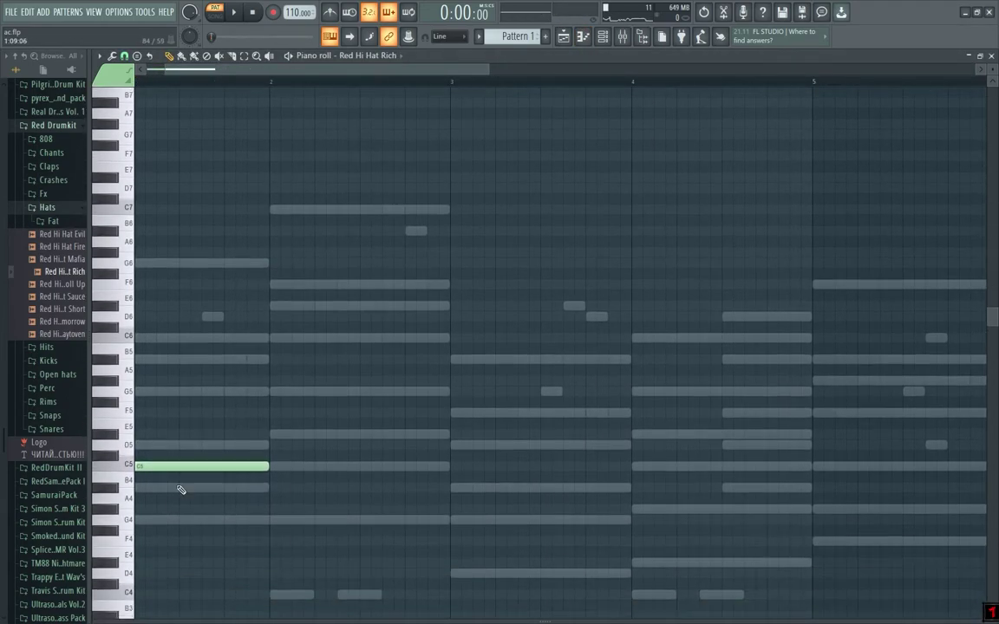
scroll(190, 373, up, 3)
scroll(336, 164, left, 1)
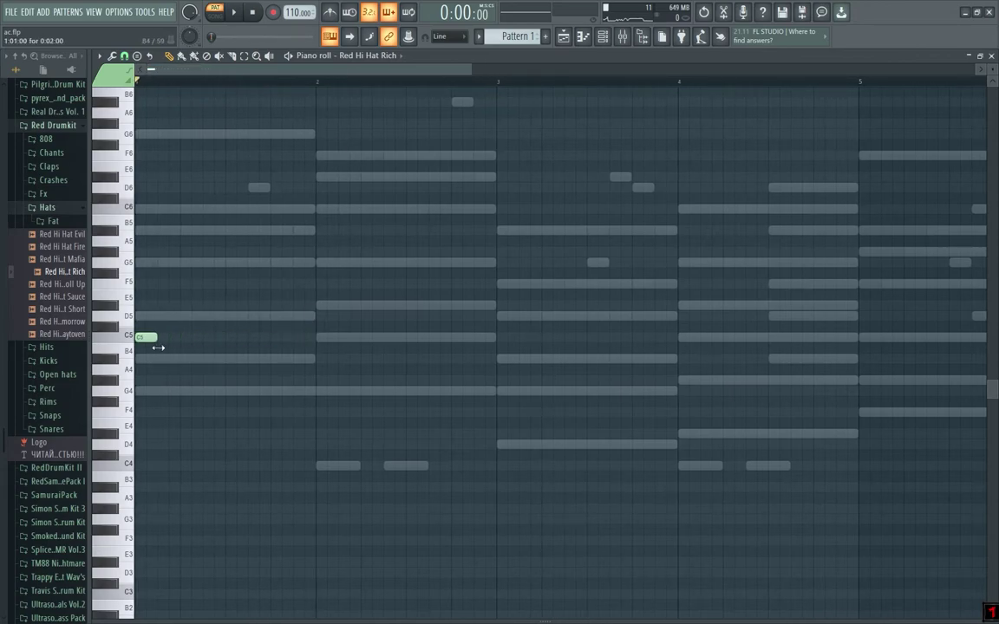
ctrl+scroll(168, 325, up, 2)
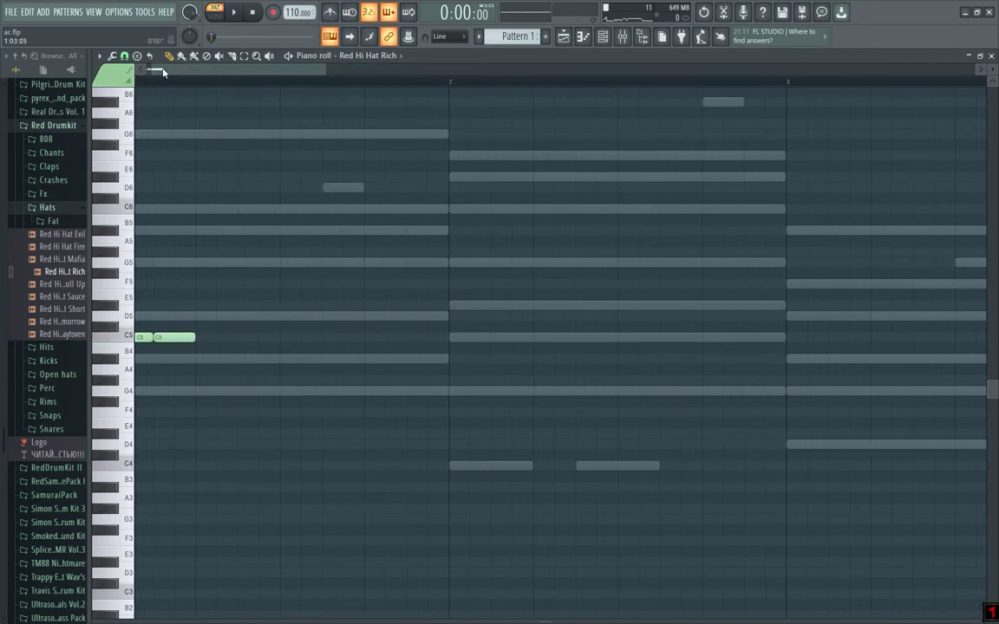
drag(162, 73, 152, 73)
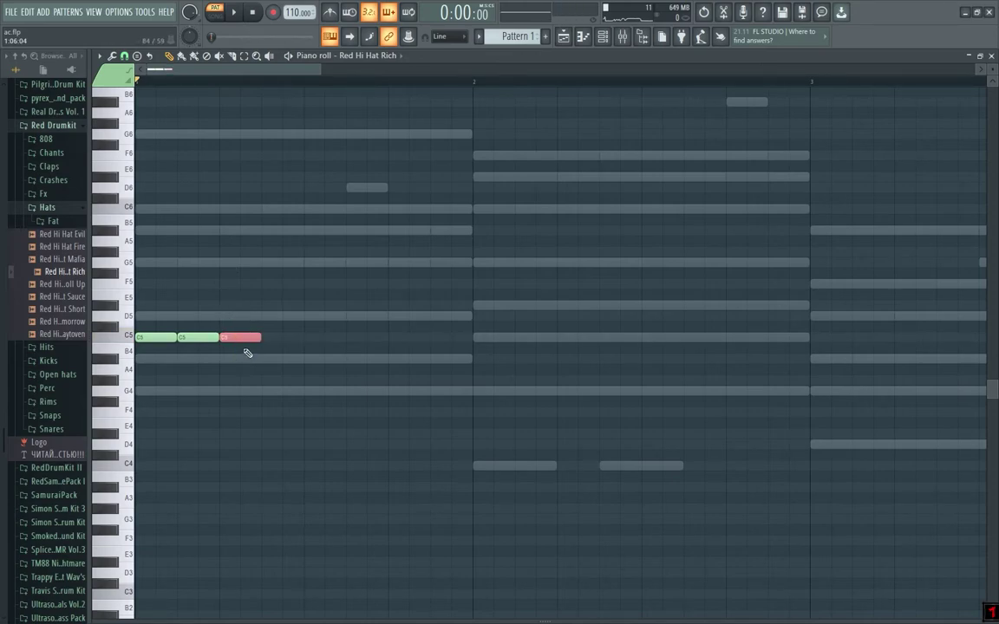
Step: Set snapping to 1/3 step and turn the third note into a roll of three short hits on G4
click(123, 57)
click(132, 146)
key(space)
drag(247, 339, 217, 338)
key(space)
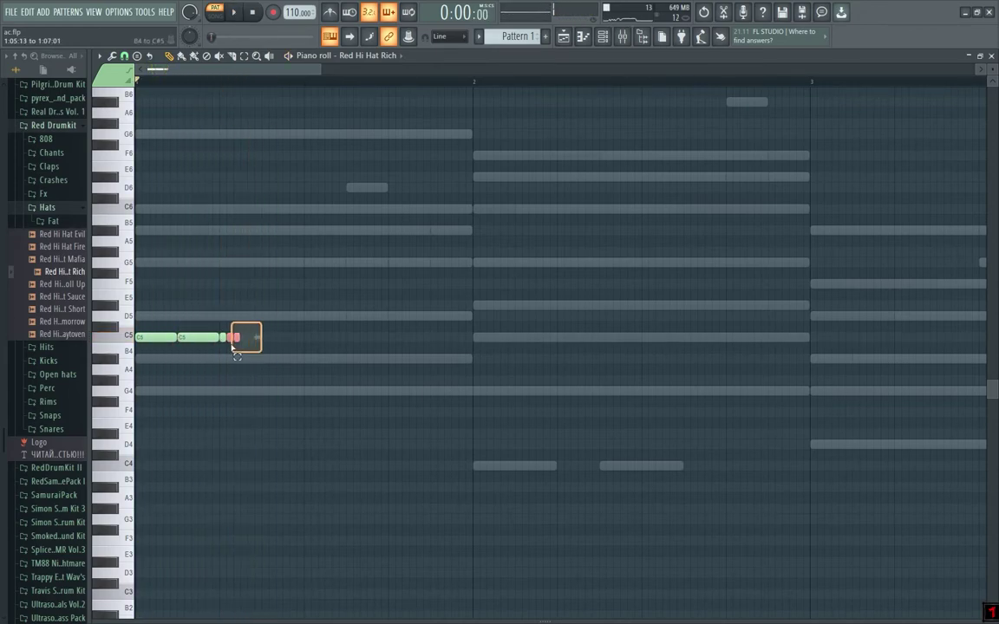
key(space)
Step: Add three consecutive two-step C5 notes in bar 1, starting at steps 7, 9 and 11
click(257, 339)
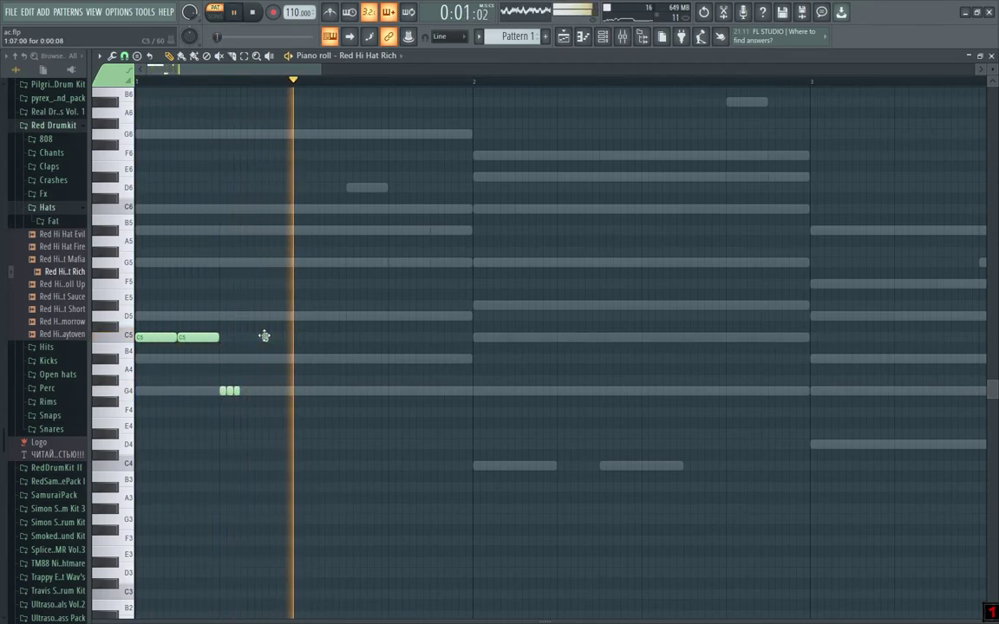
drag(265, 338, 304, 339)
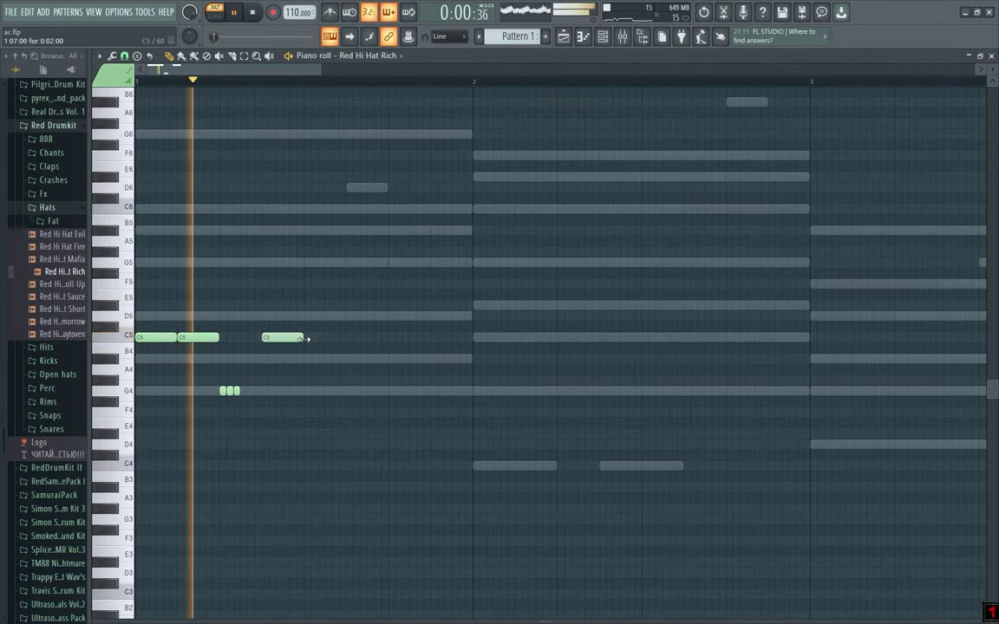
click(306, 316)
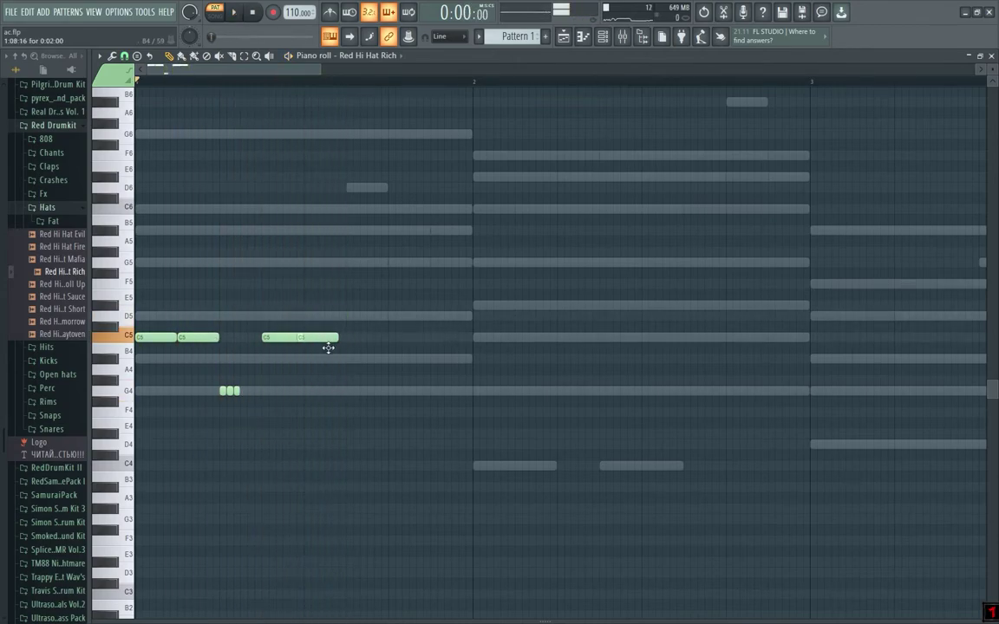
click(355, 338)
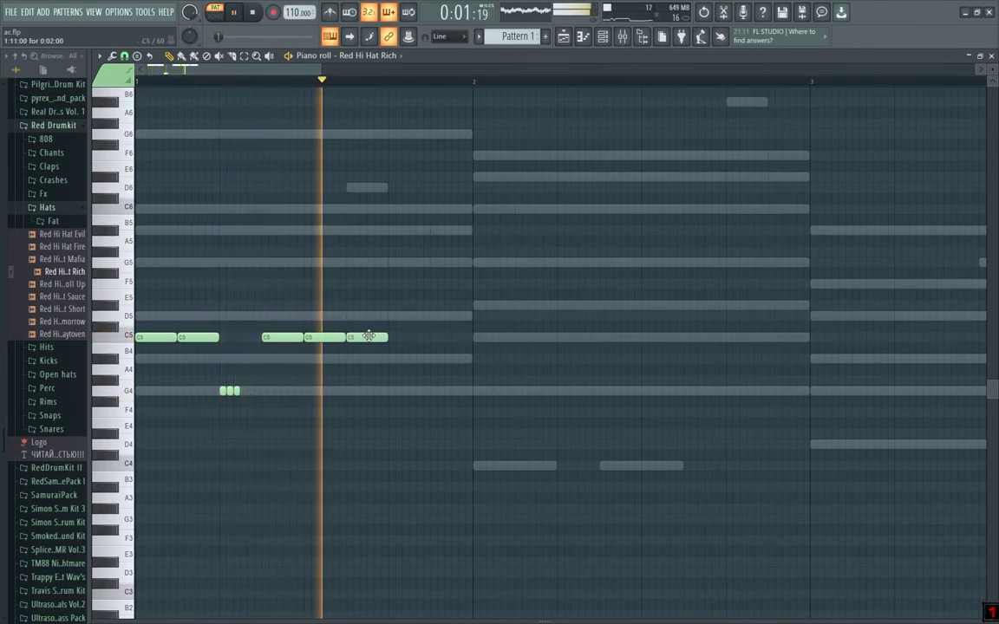
Step: Create a roll of four short, evenly separated A#4 hits near the end of bar 1
drag(425, 359, 383, 368)
key(ctrl+b)
key(ctrl+b)
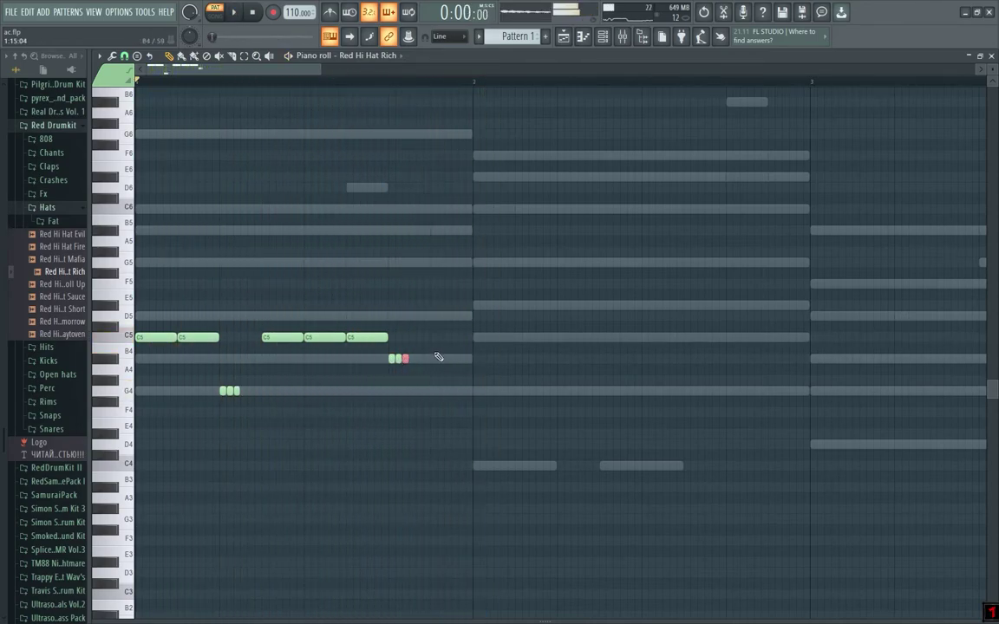
click(399, 360)
drag(399, 360, 427, 360)
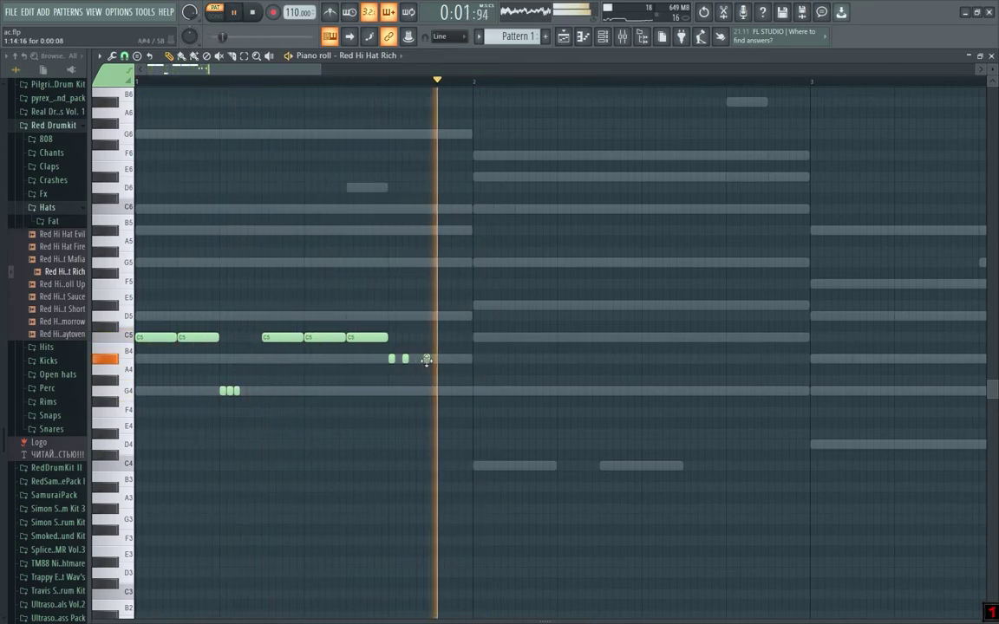
click(433, 358)
Step: Draw three consecutive two-step C5 notes at the start of bar 2
scroll(452, 364, down, 2)
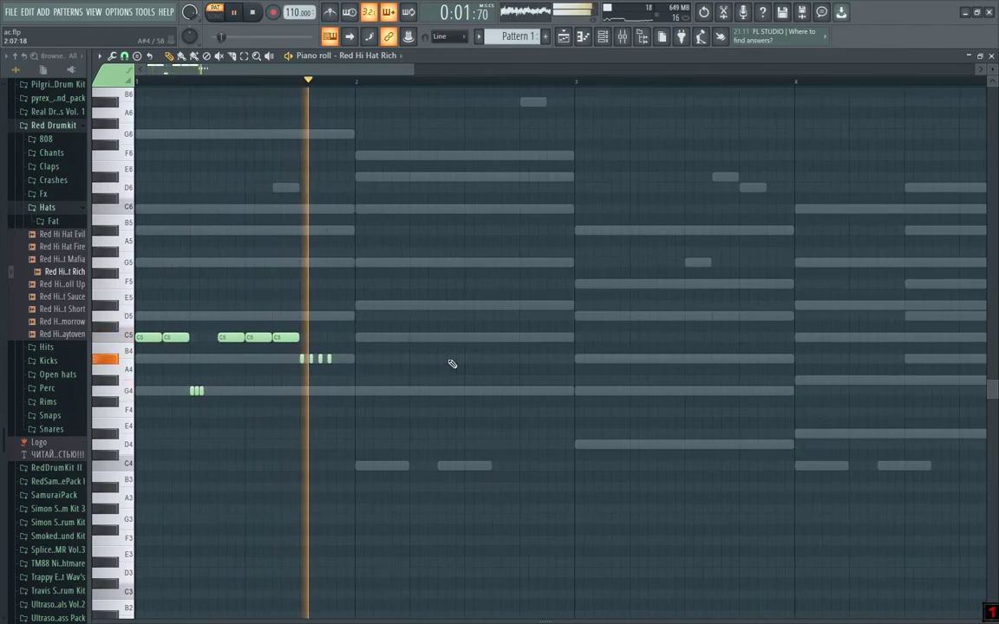
click(357, 336)
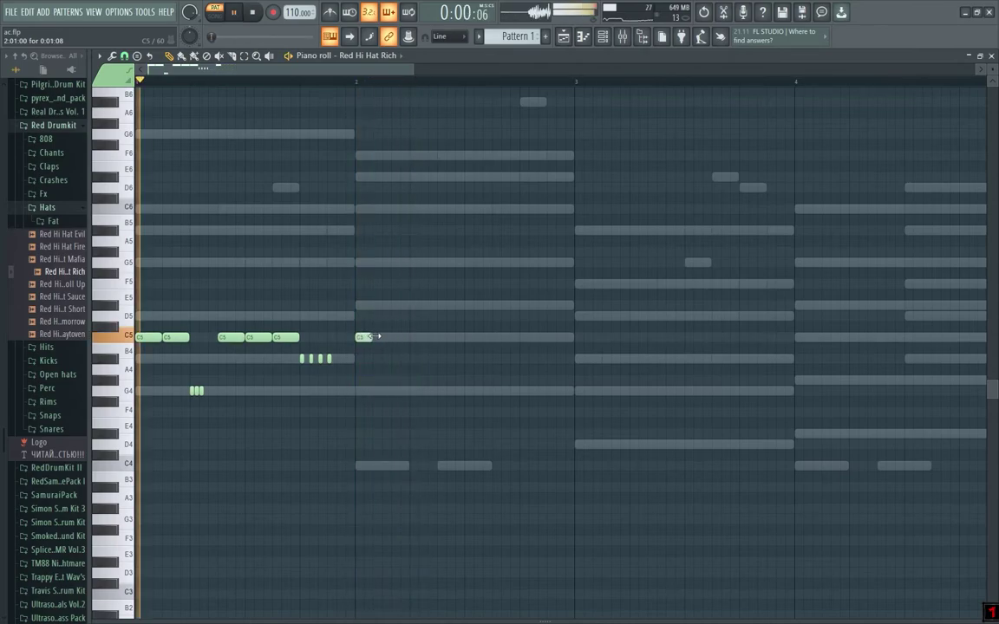
click(395, 336)
click(422, 336)
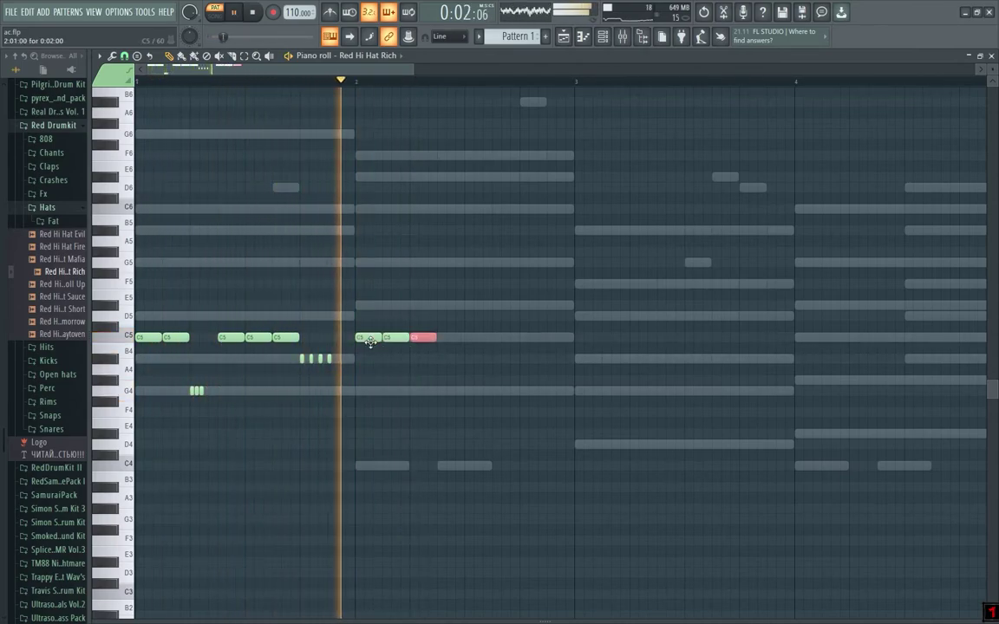
Step: Add a roll of three short D#5 hits in bar 2 and continue with two-step C5 notes from step 9
scroll(499, 350, up, 2)
key(space)
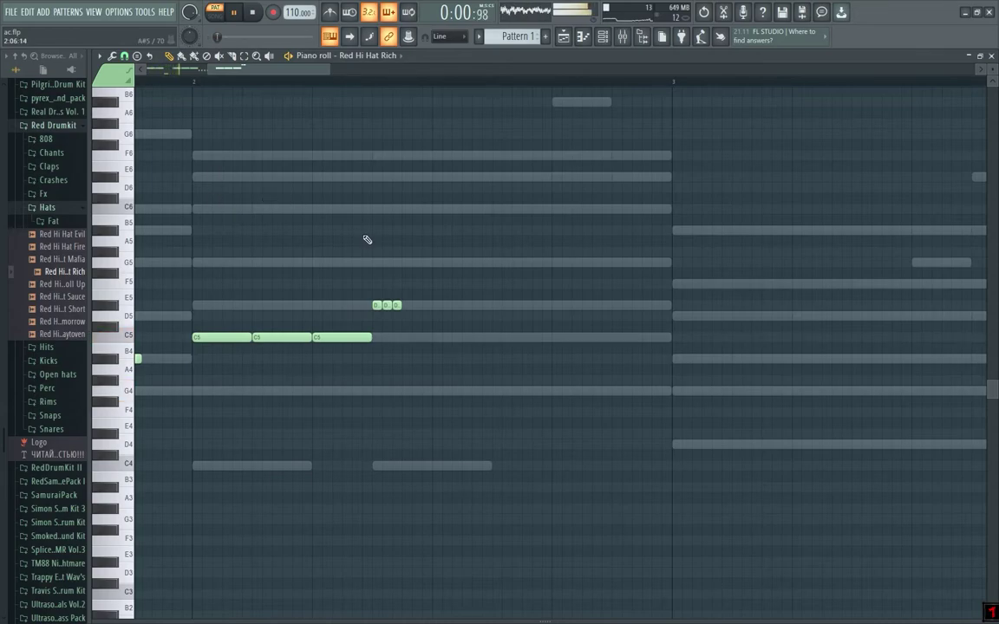
click(436, 336)
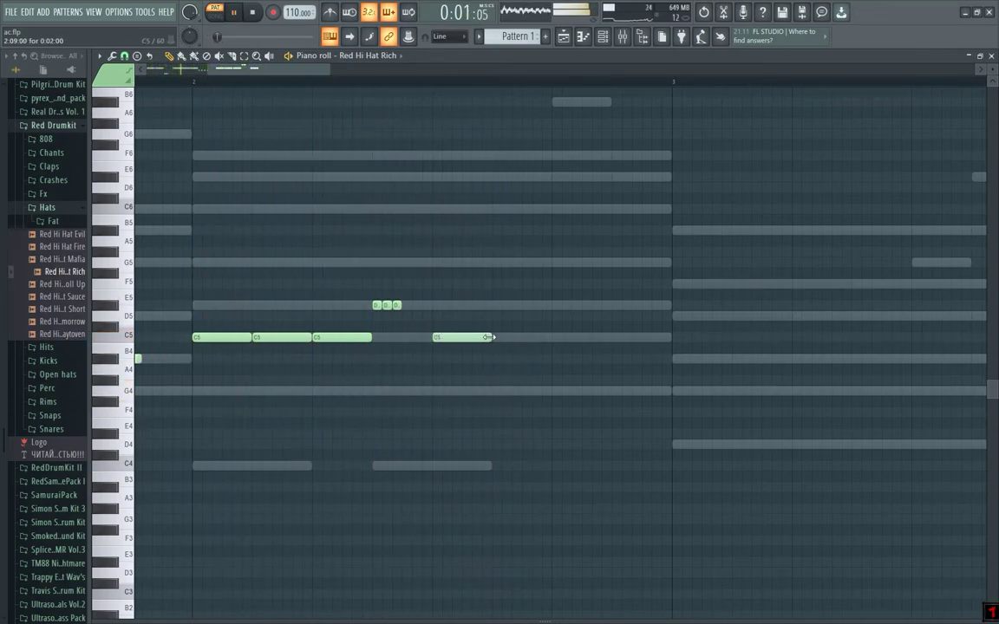
Step: Fill the end of bar 2 with three equal G4 notes and duplicate the two-bar pattern into bars 3 and 4
click(568, 391)
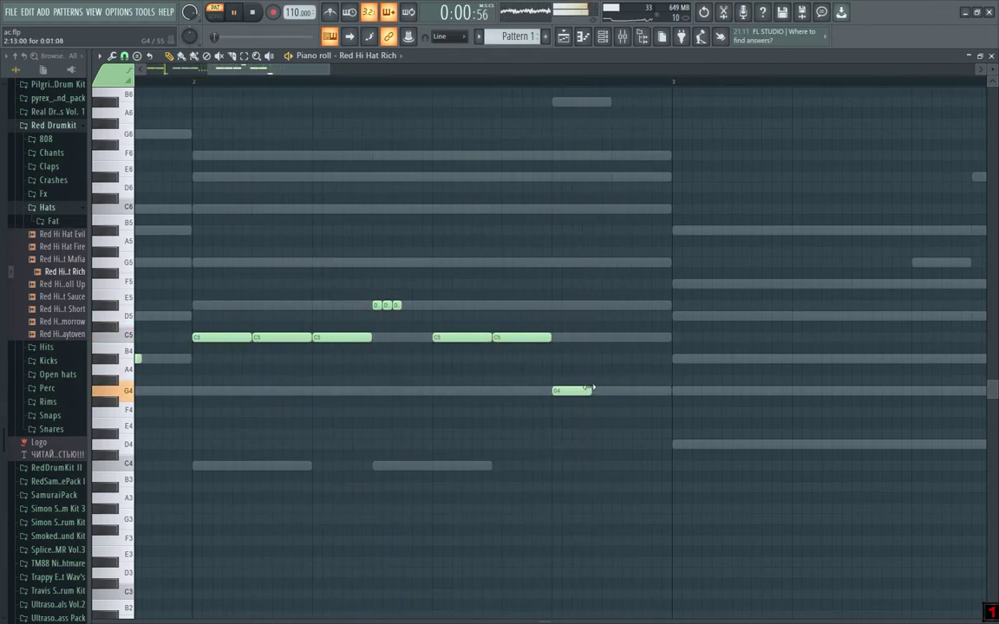
scroll(577, 408, down, 4)
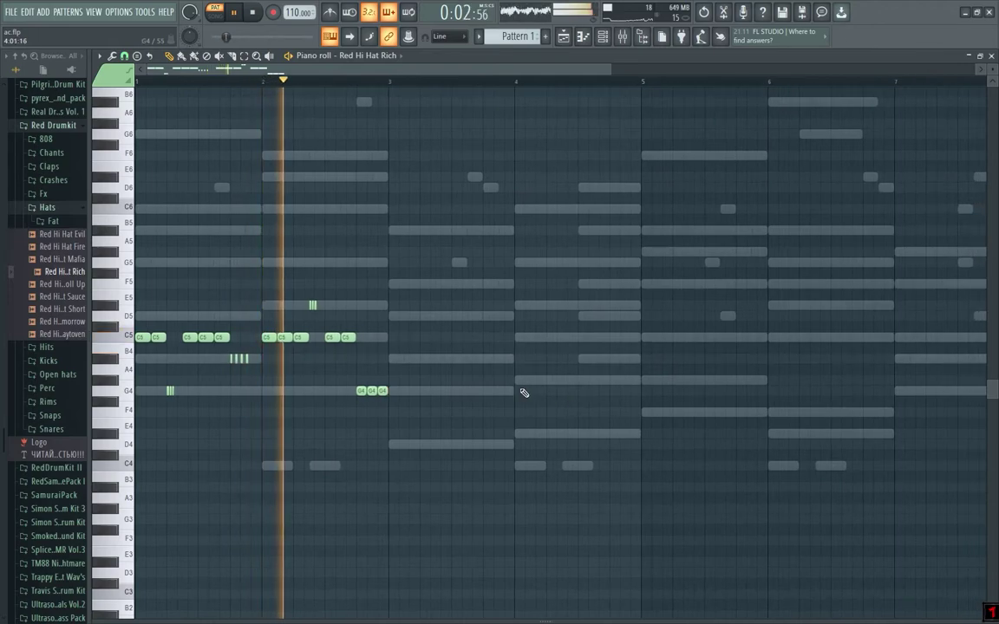
key(ctrl+d)
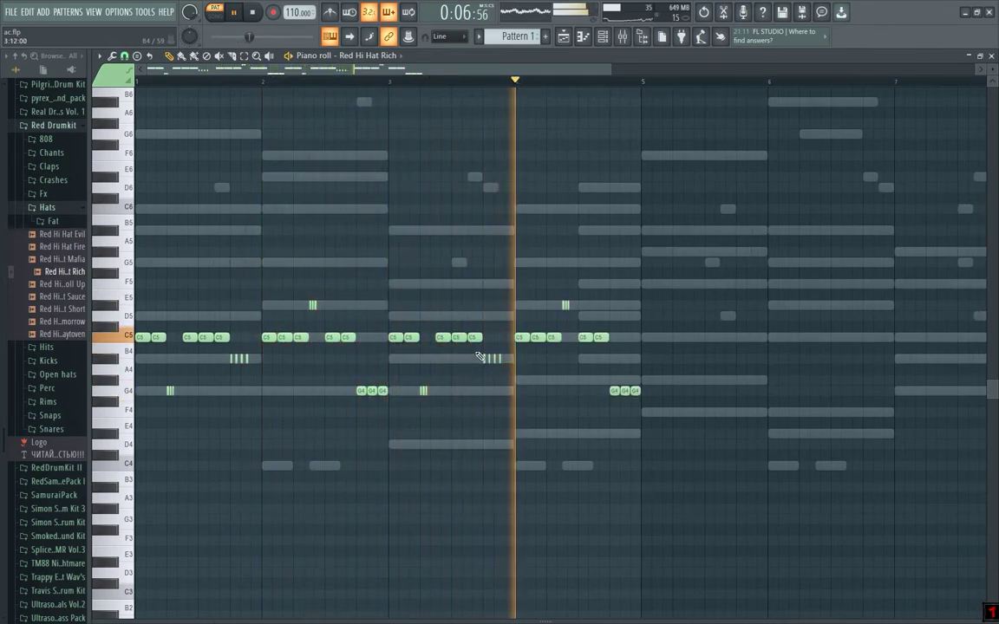
Step: Set snapping to 1/2 step and rework bar 3's A#4 roll into five shorter hits spaced half a step apart
key(space)
scroll(466, 354, up, 2)
scroll(466, 353, up, 1)
click(124, 56)
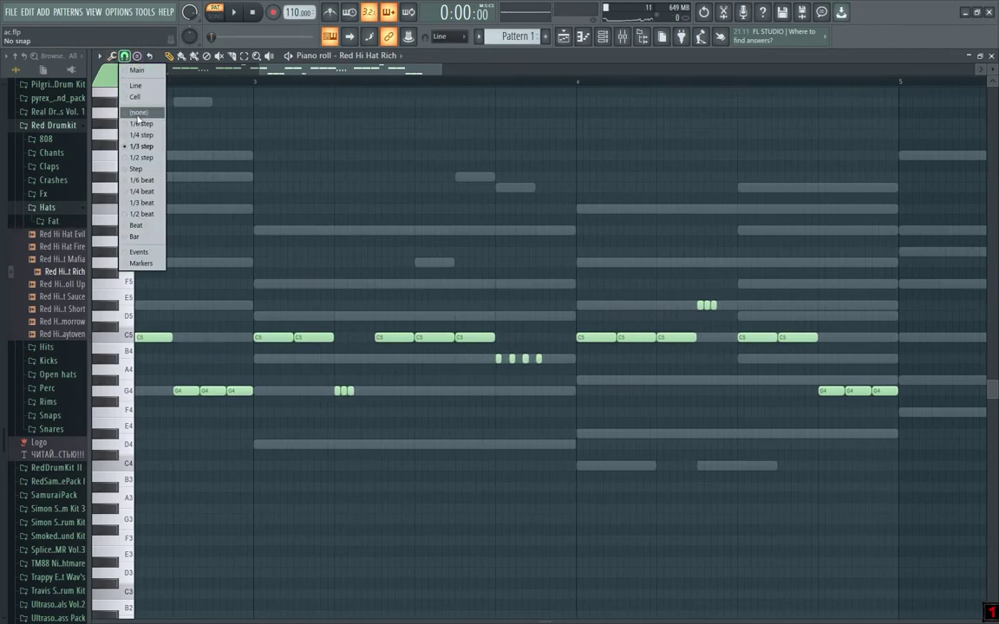
click(139, 157)
scroll(317, 364, up, 2)
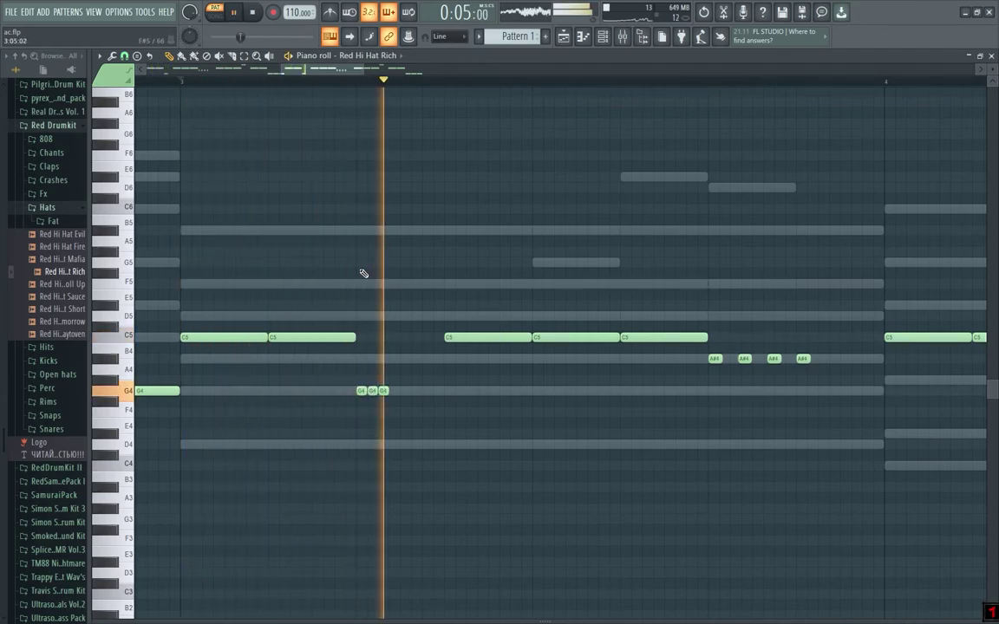
scroll(429, 295, down, 4)
scroll(531, 357, up, 6)
key(space)
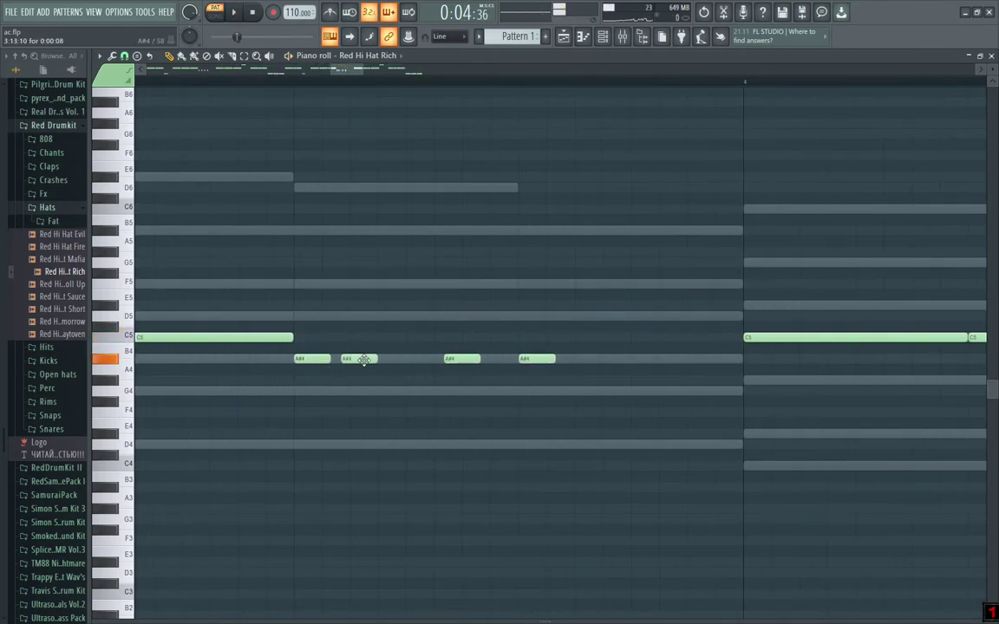
drag(363, 368, 618, 392)
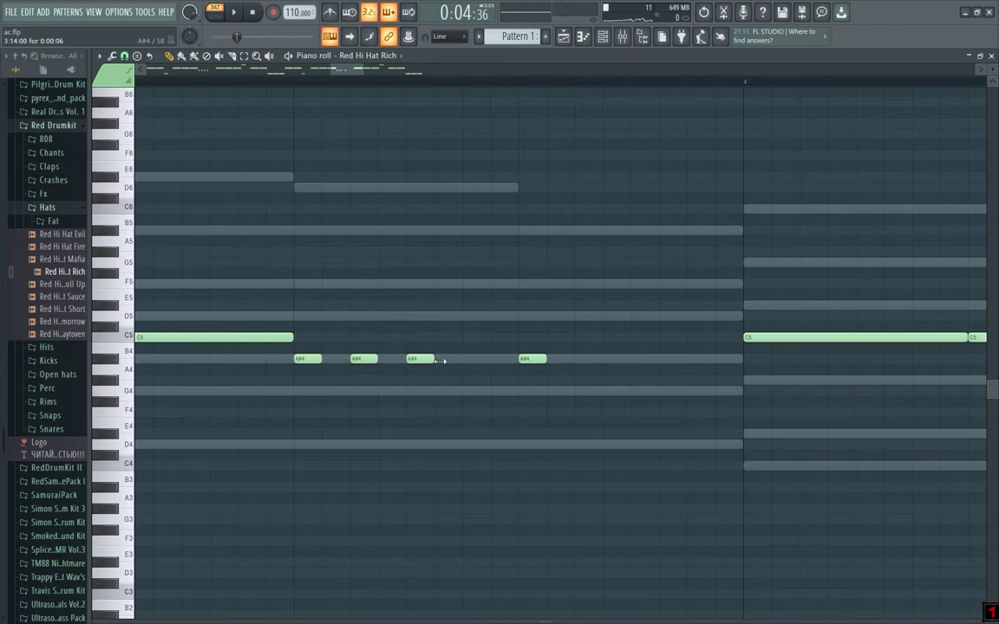
scroll(532, 358, down, 3)
key(space)
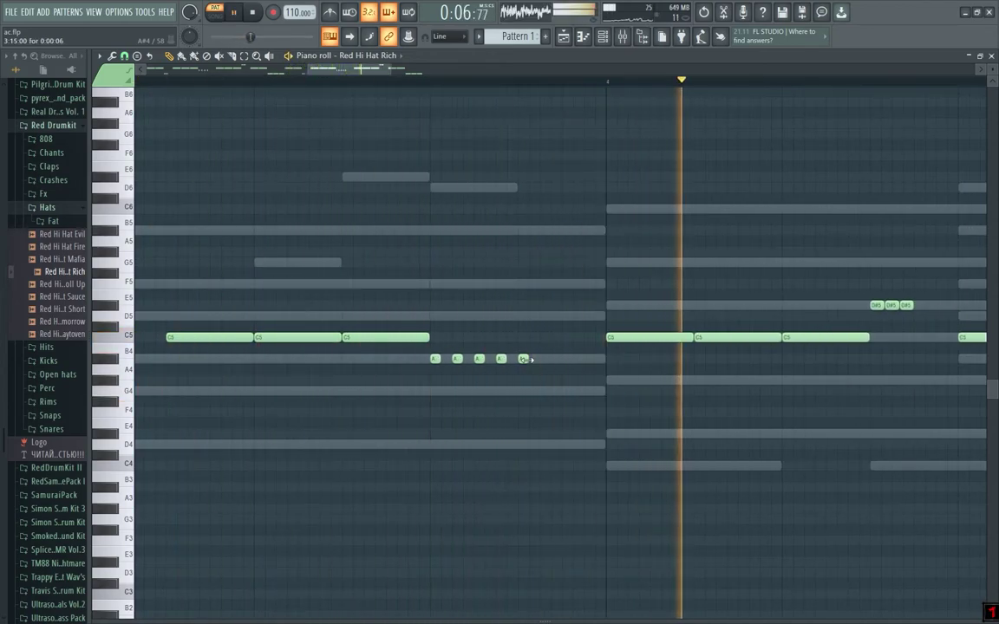
Step: Duplicate the four-bar hi-hat pattern into bars 5 to 8
scroll(550, 361, down, 2)
scroll(590, 327, up, 4)
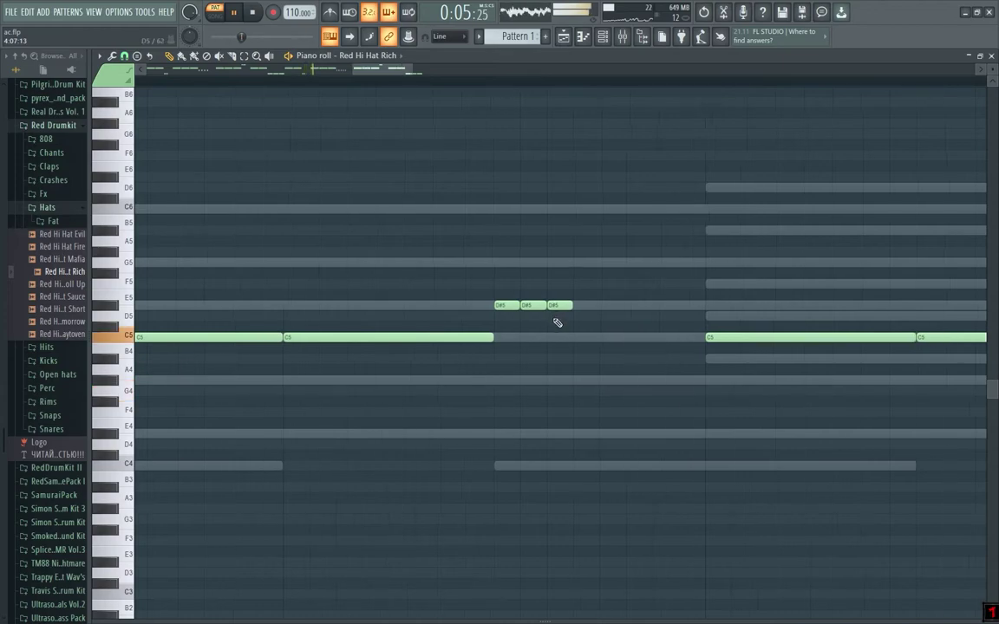
scroll(558, 322, down, 4)
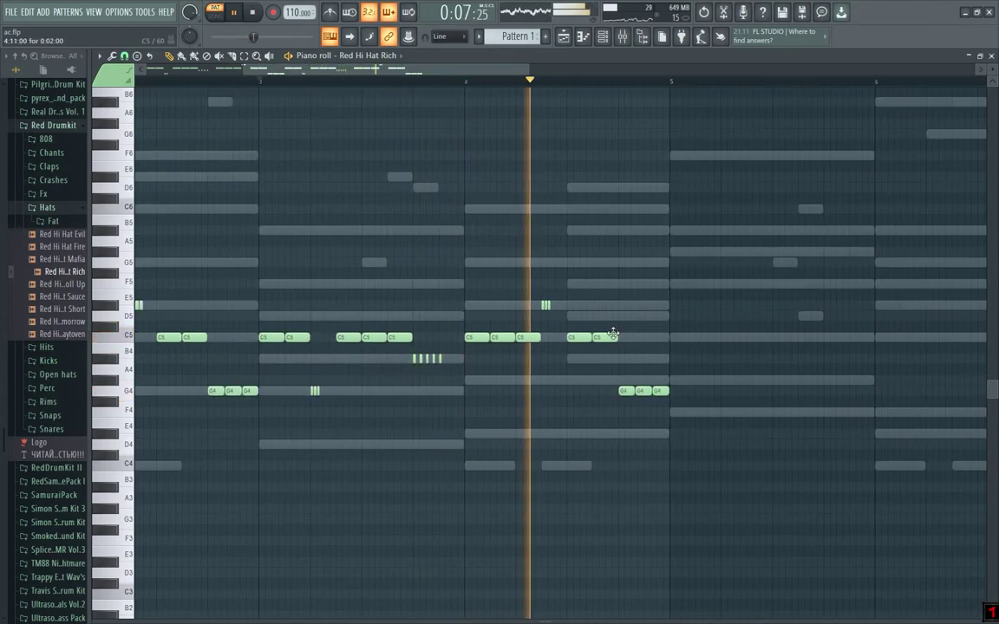
scroll(676, 389, down, 3)
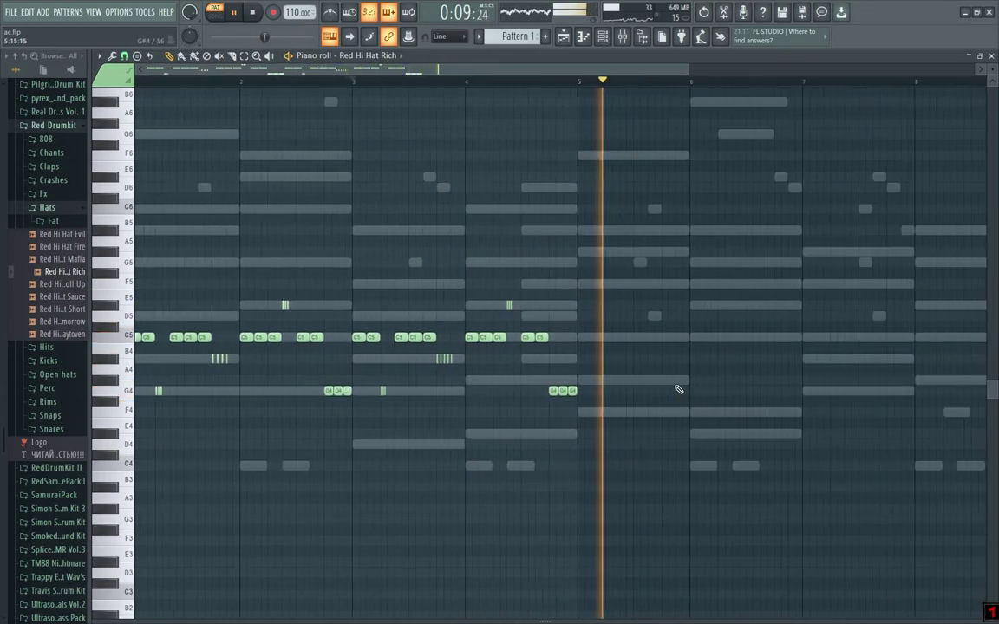
scroll(679, 390, down, 2)
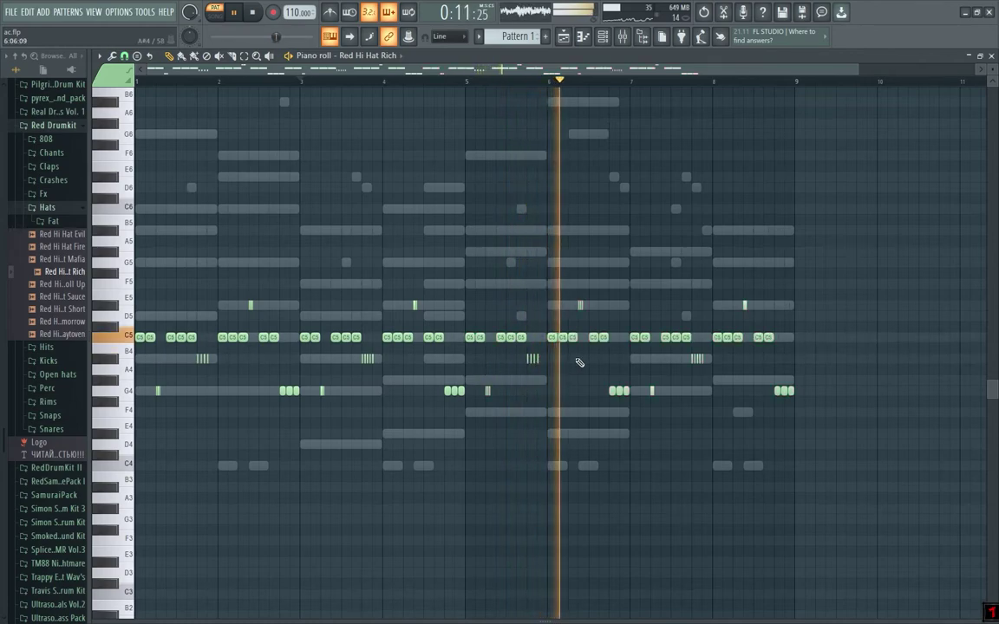
scroll(580, 363, down, 1)
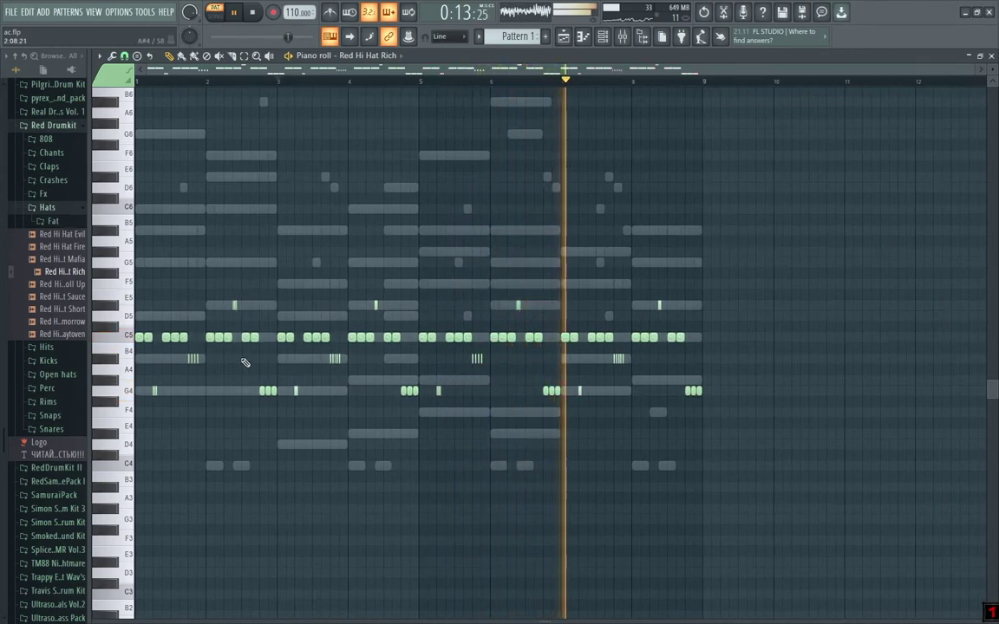
Step: Play the hi-hat pattern from the start of bar 1 and review its opening bars
click(144, 82)
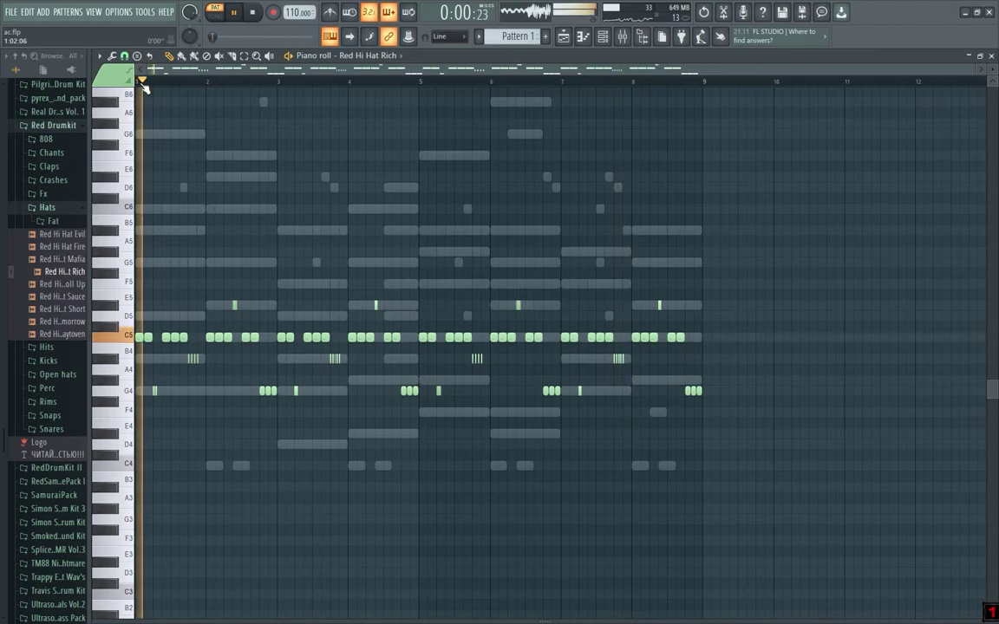
scroll(122, 330, up, 7)
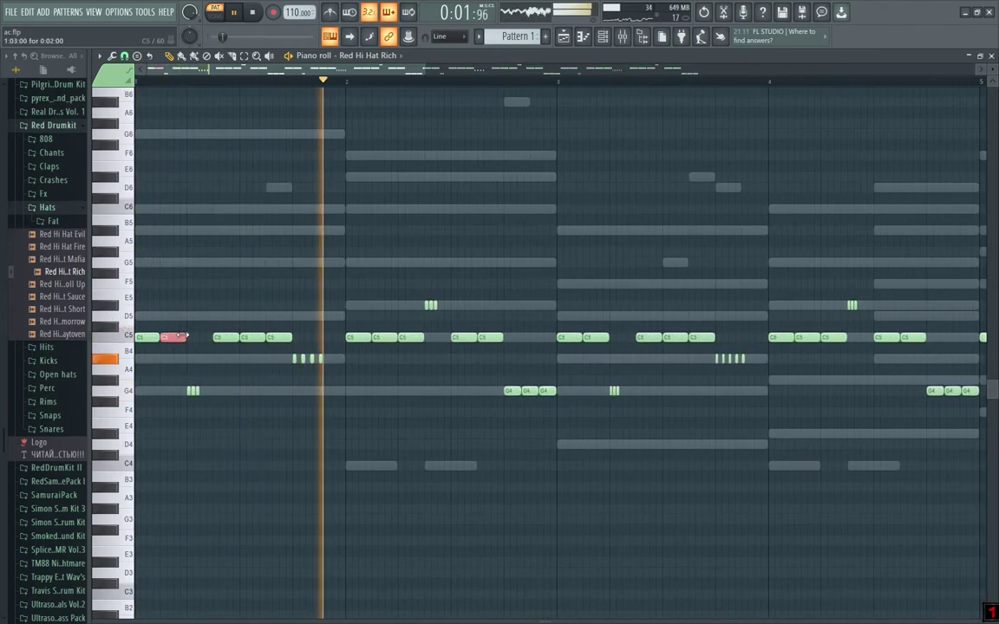
Step: Fill the gaps in the C5 hi-hat row across bars 1 and 2 and delete the duplicated notes in bars 5 to 8
mouse_move(182, 337)
mouse_down()
mouse_move(484, 338)
mouse_move(502, 351)
mouse_move(542, 337)
mouse_up()
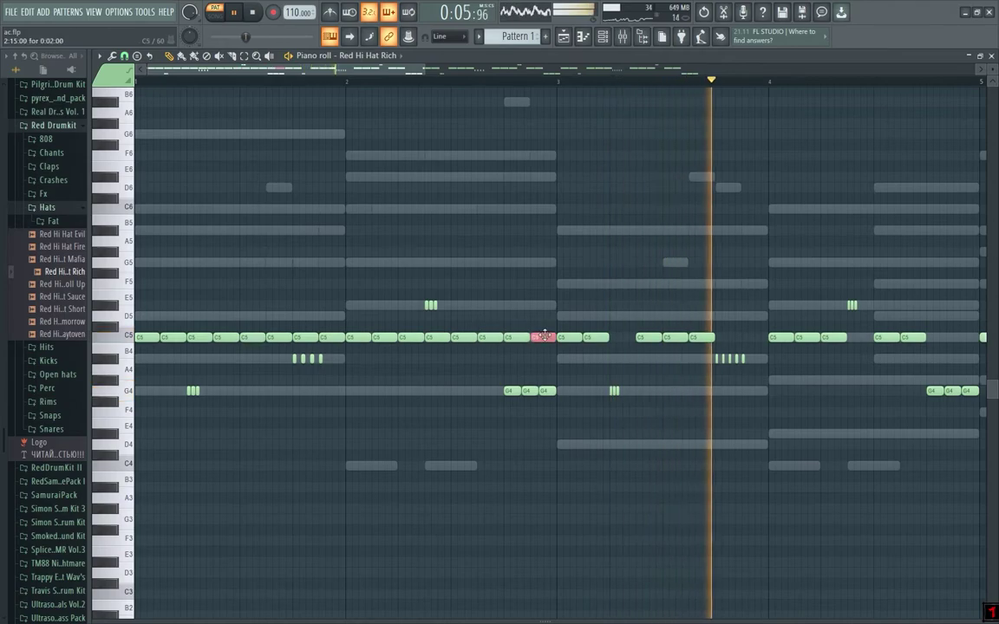
scroll(541, 337, down, 6)
mouse_move(758, 290)
mouse_down()
mouse_move(651, 317)
mouse_move(430, 438)
mouse_up()
key(Delete)
Step: Fill the gaps in the C5 row across bars 3 and 4 so hits run continuously under the rolls
scroll(301, 356, up, 3)
drag(291, 418, 282, 410)
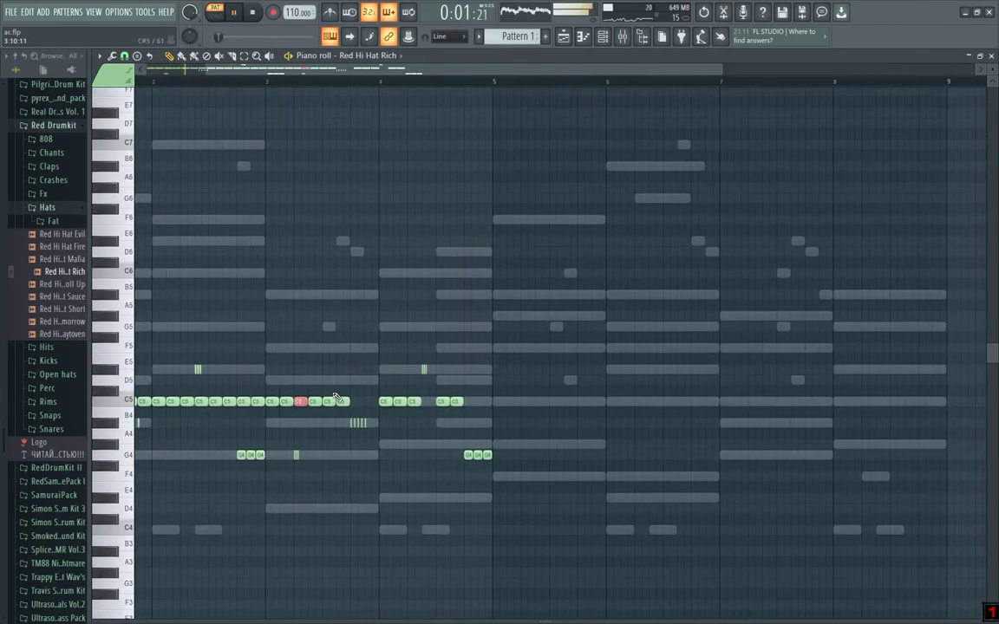
mouse_move(344, 402)
mouse_down()
mouse_move(475, 406)
mouse_move(440, 404)
mouse_up()
key(ctrl+b)
scroll(447, 427, down, 2)
key(ctrl+d)
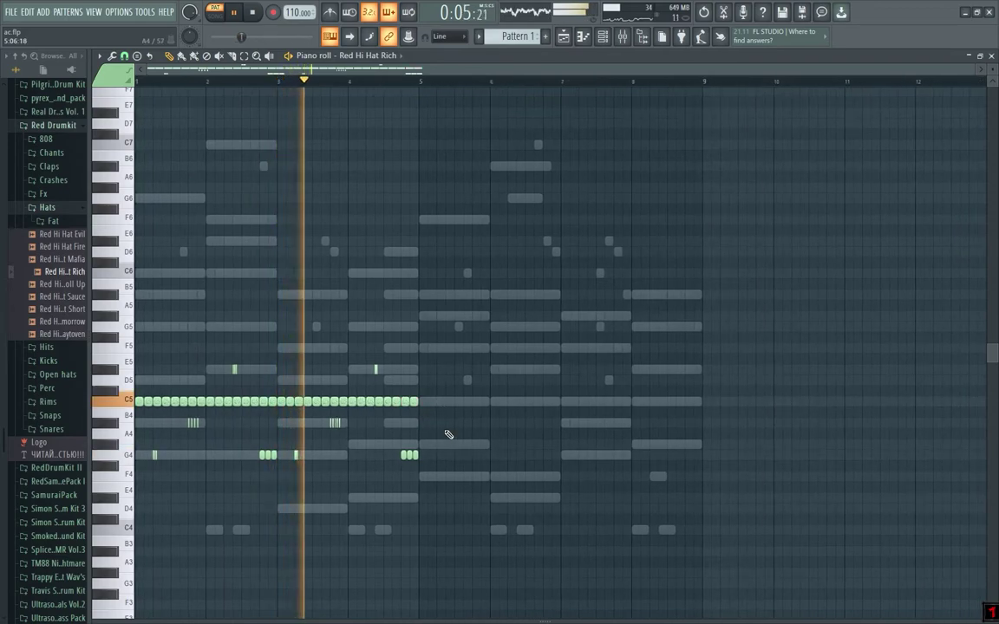
Step: Select the roll notes outside the C5 row, enlarge the control lane and randomize their velocity, auditioning another seed
drag(443, 410, 97, 510)
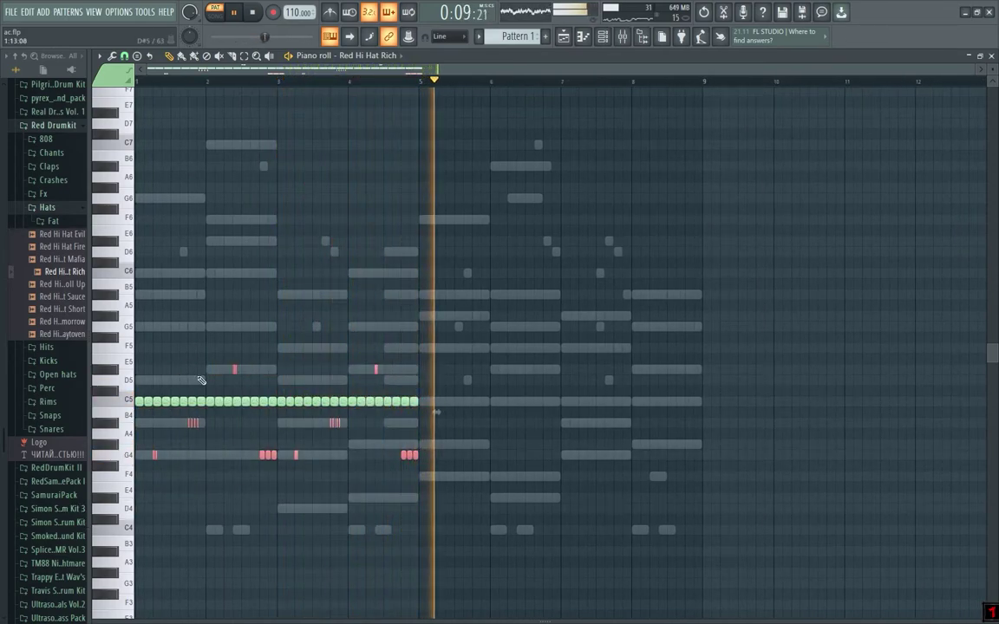
drag(312, 621, 315, 397)
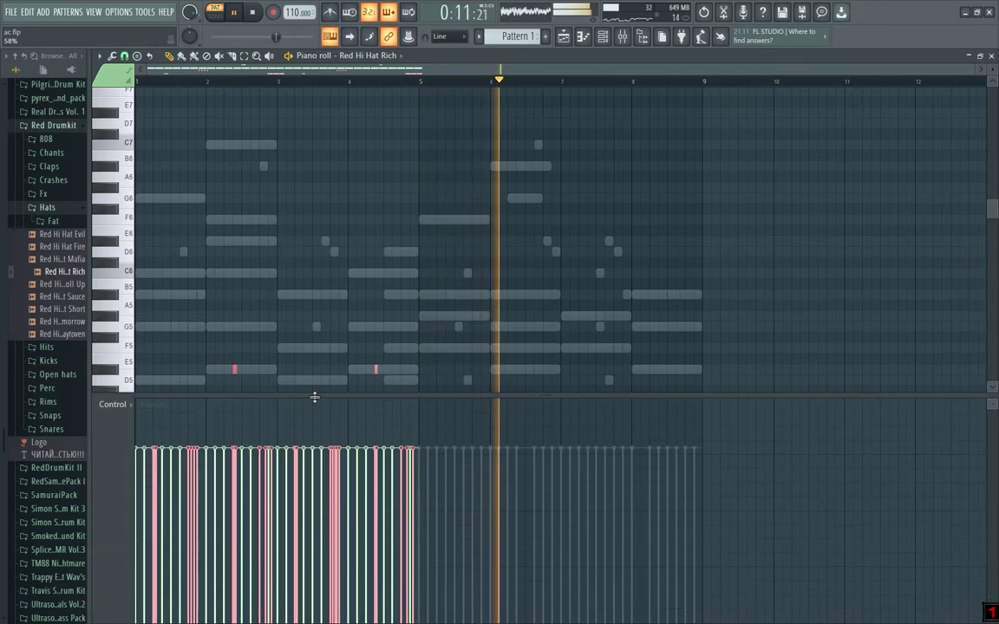
key(alt+r)
drag(477, 368, 476, 407)
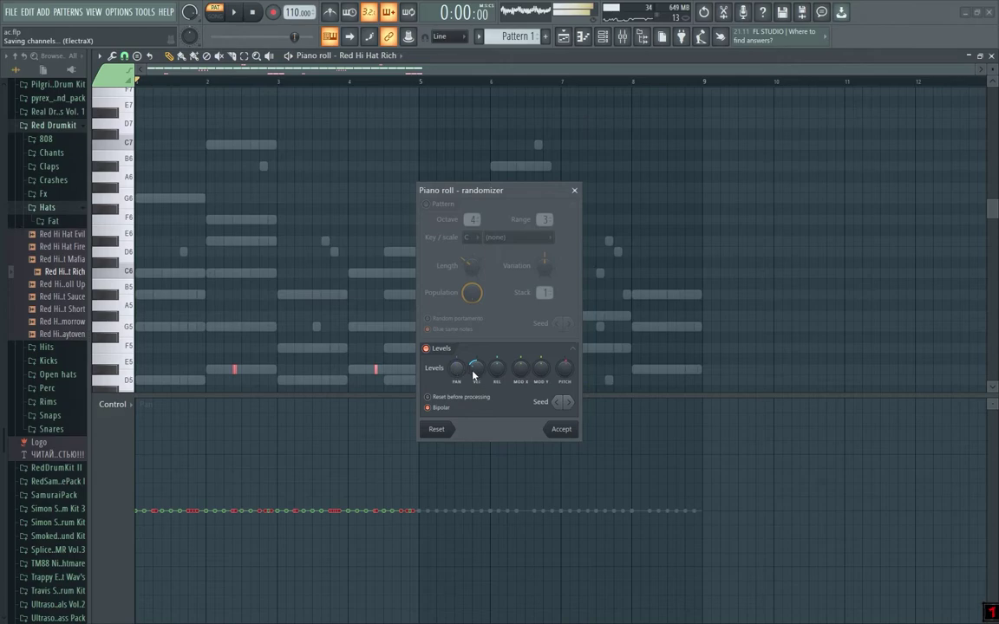
scroll(475, 369, up, 3)
key(space)
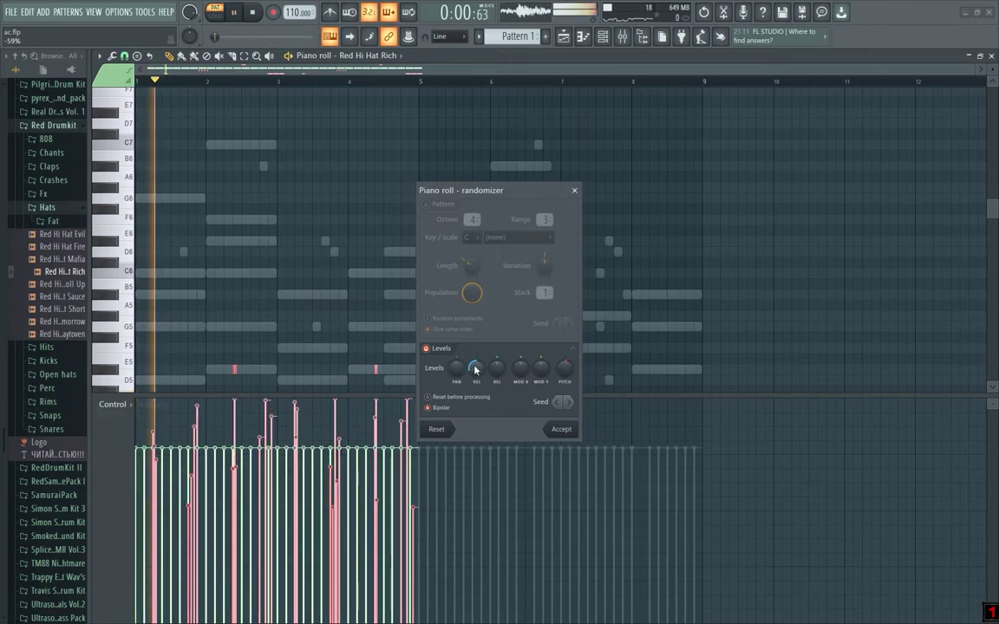
click(565, 404)
scroll(560, 373, up, 2)
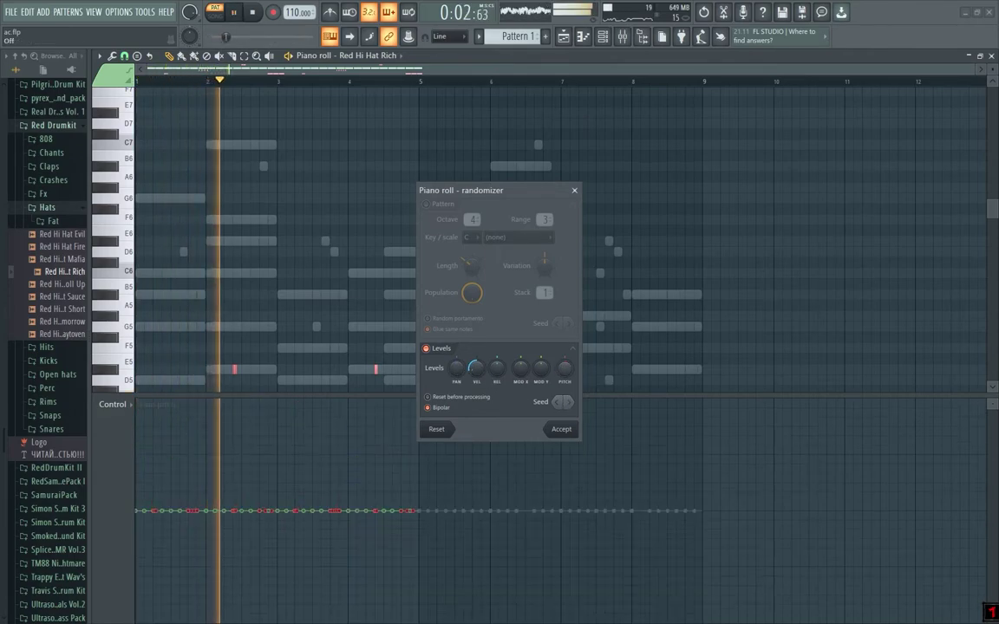
scroll(560, 373, down, 2)
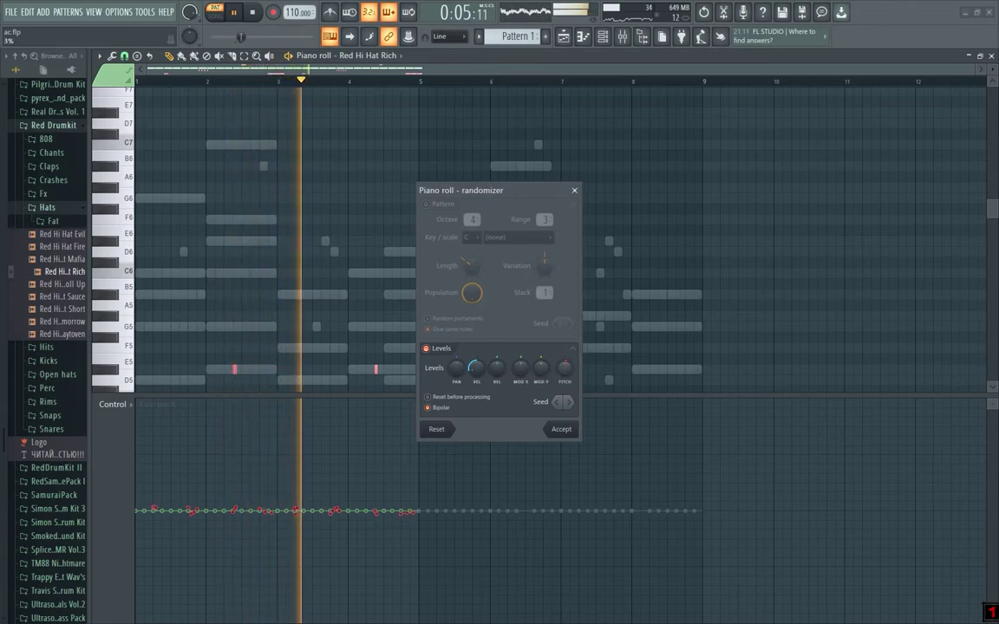
Step: Turn off the Bipolar option, remove the pitch variation and apply the velocity randomization to the selected rolls
click(484, 374)
click(441, 408)
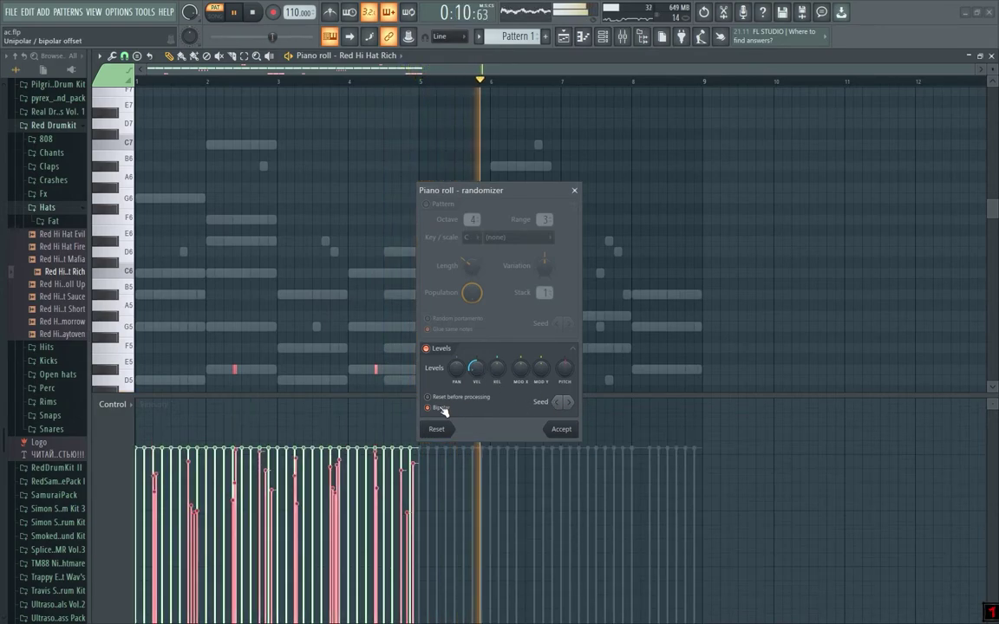
click(561, 375)
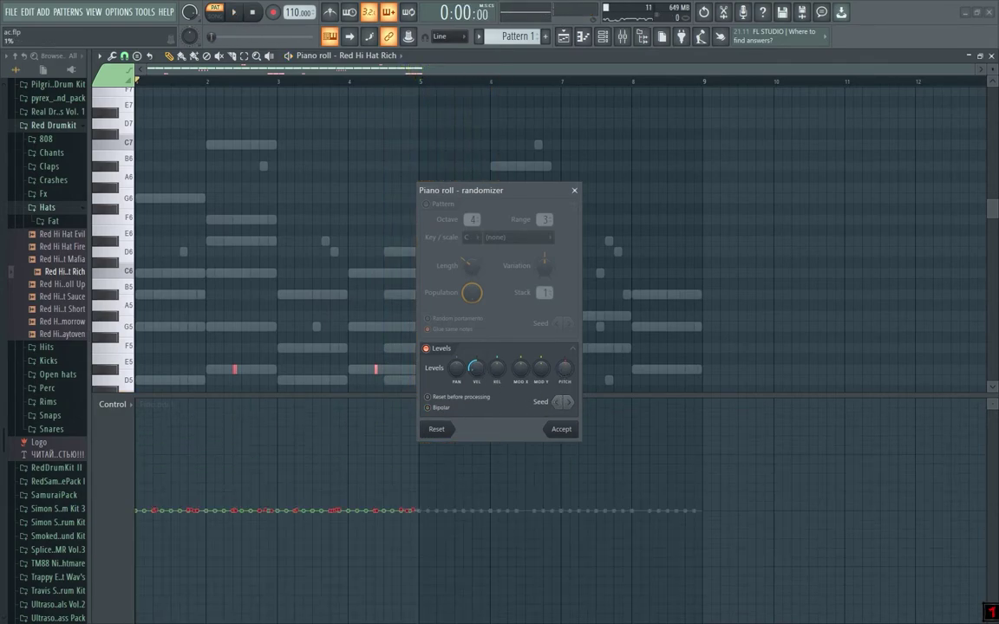
click(477, 371)
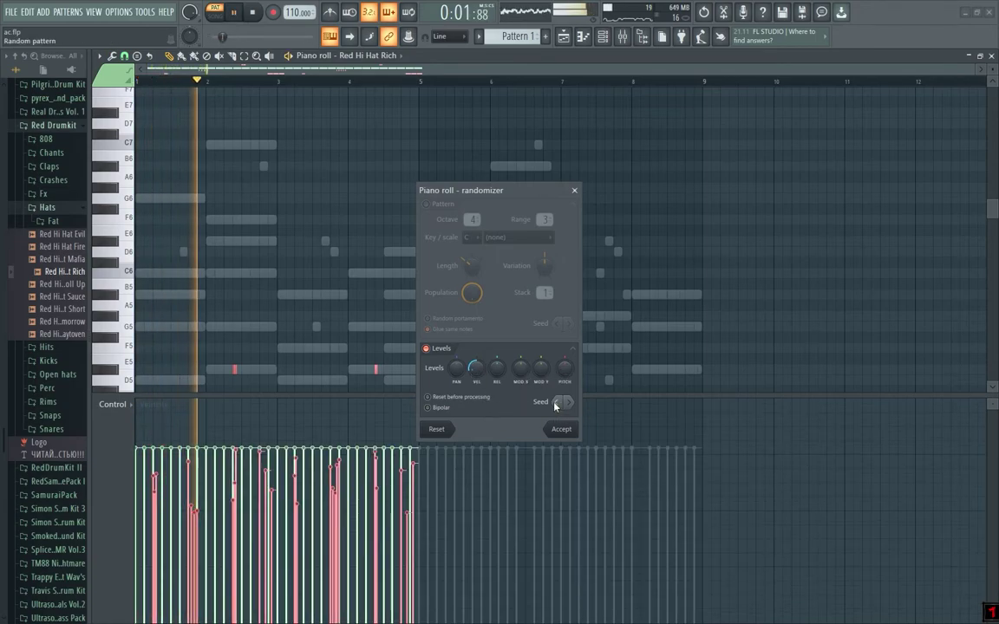
click(562, 429)
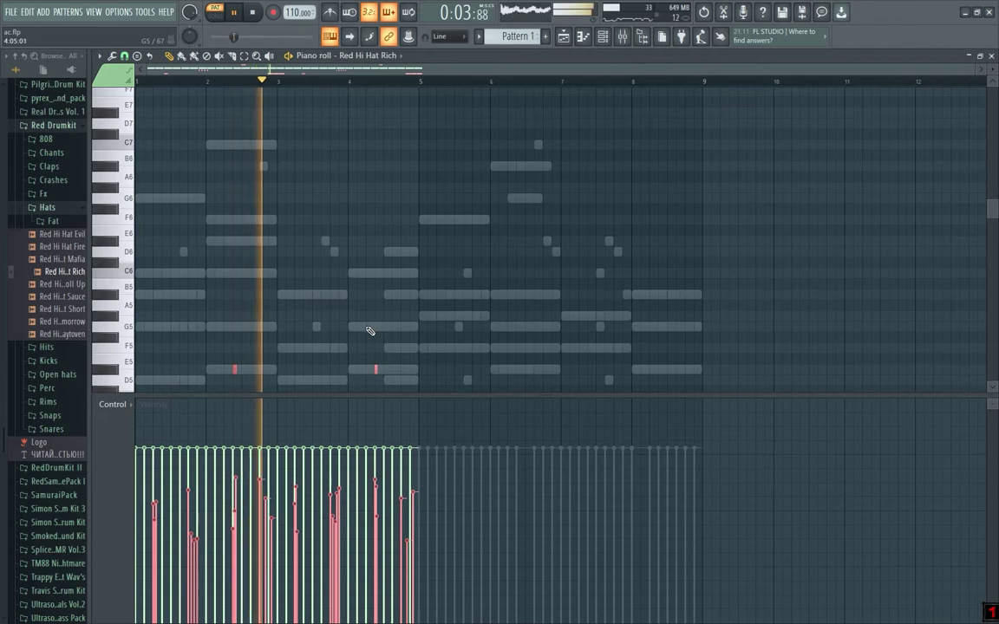
Step: Randomize the panning and fine pitch of the selected rolls with Bipolar on, trying other seeds, and apply the result
scroll(368, 337, down, 4)
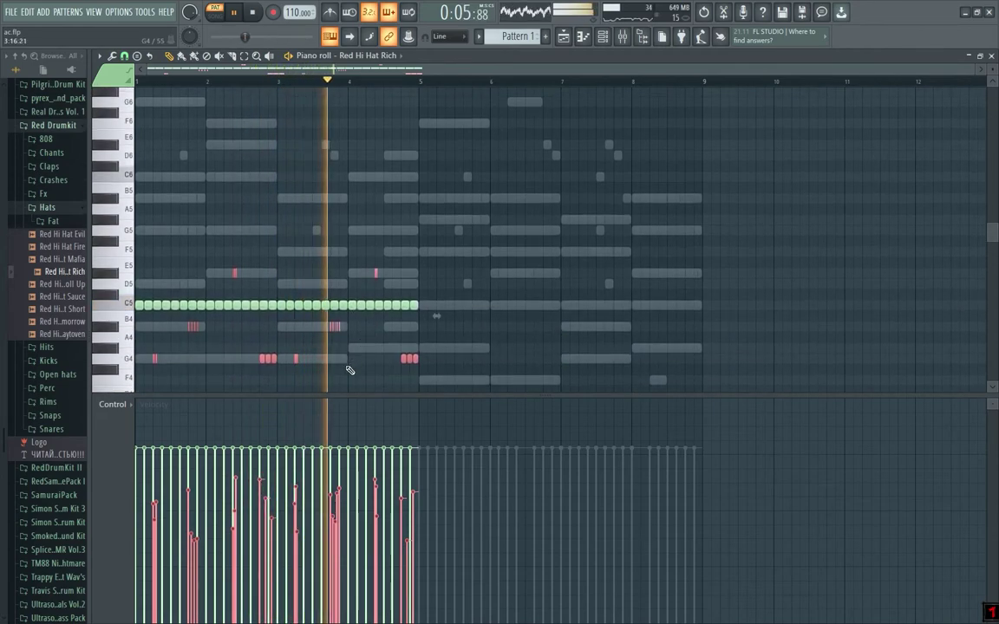
key(alt+r)
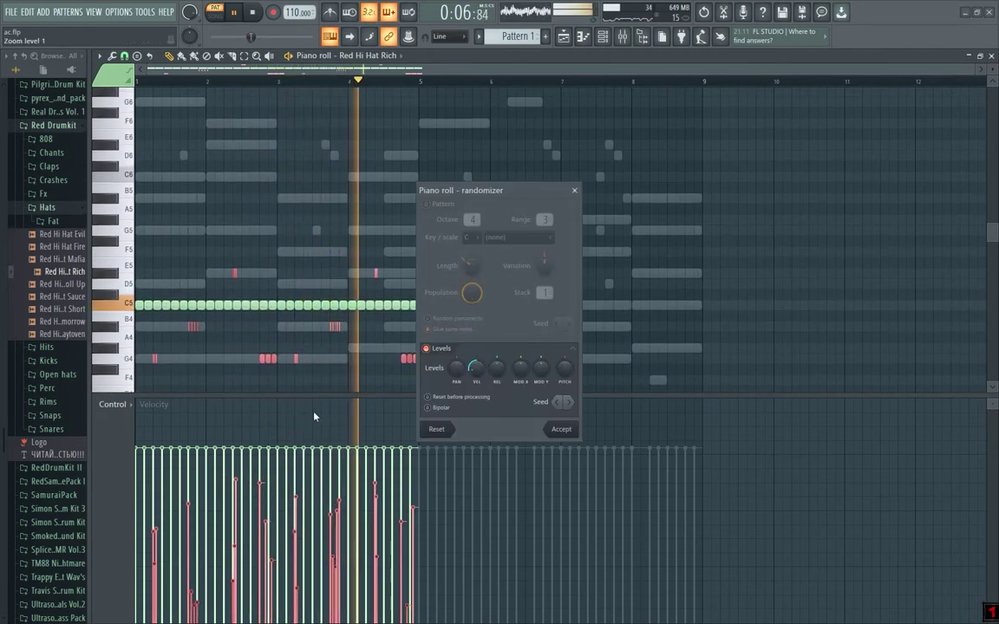
click(454, 371)
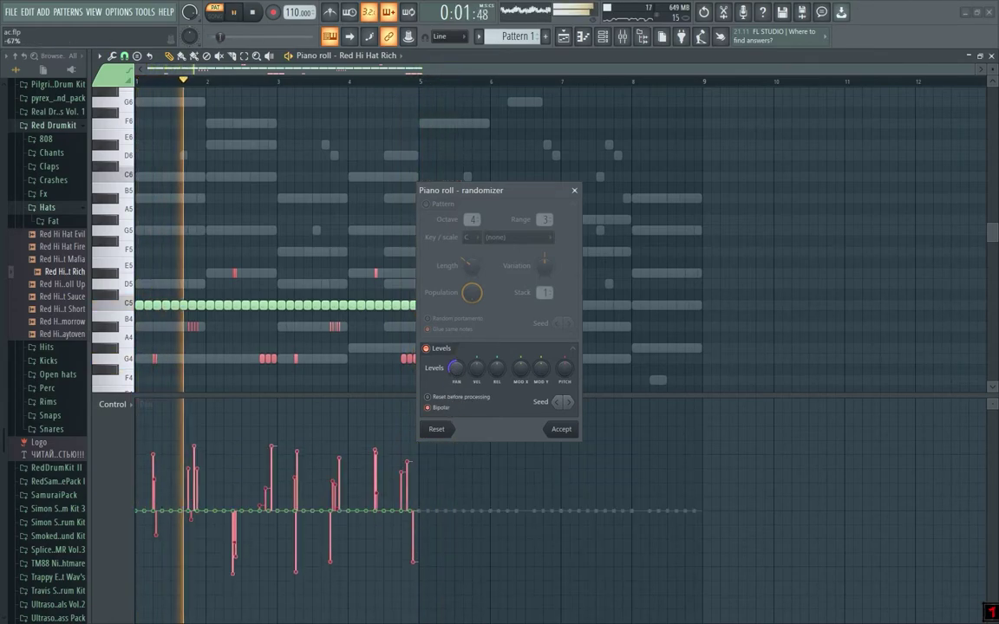
click(569, 404)
click(569, 404)
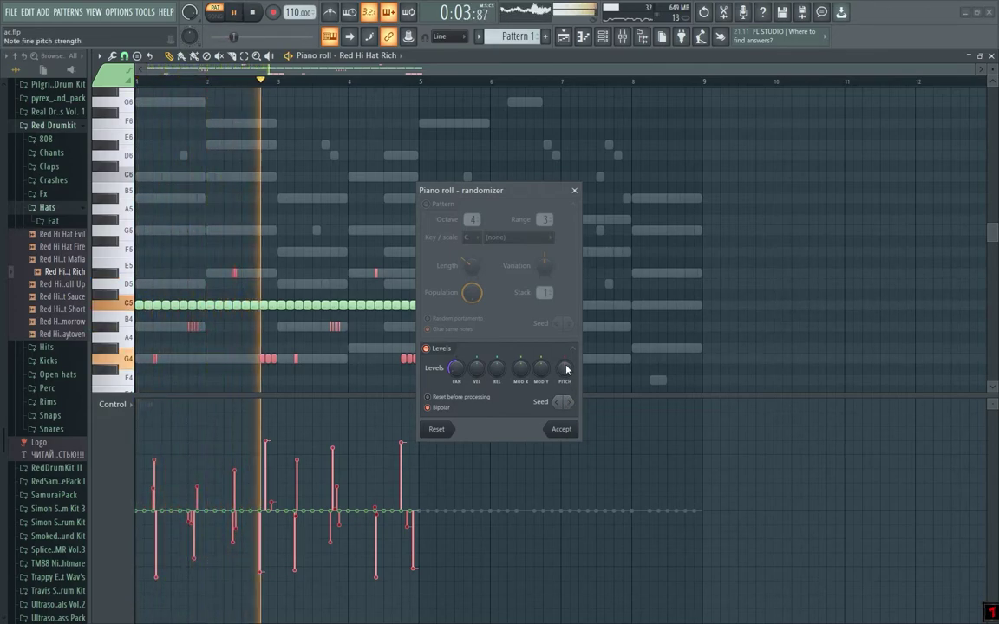
drag(565, 370, 565, 402)
key(space)
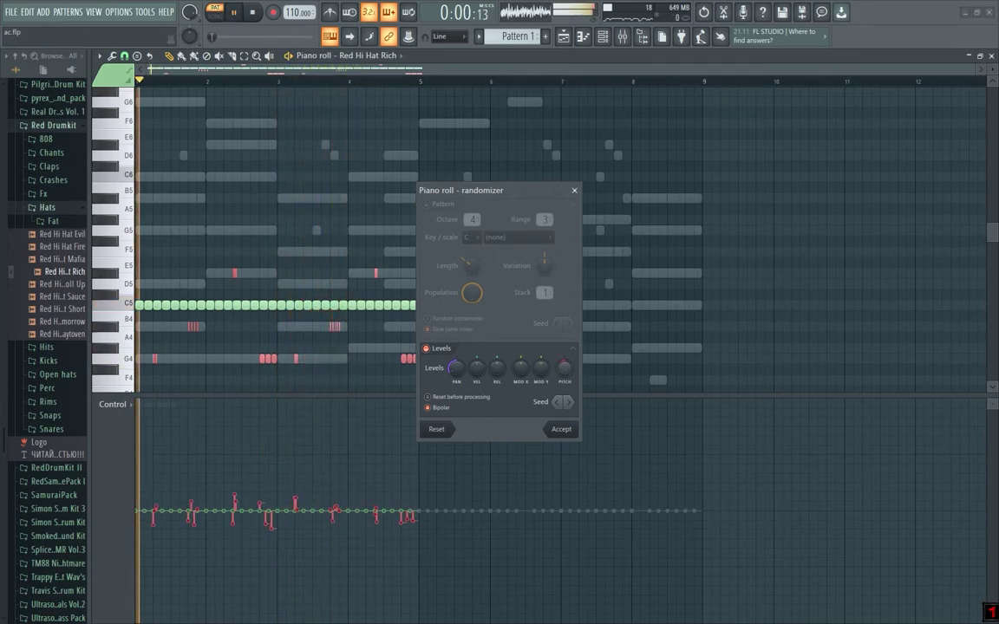
click(563, 429)
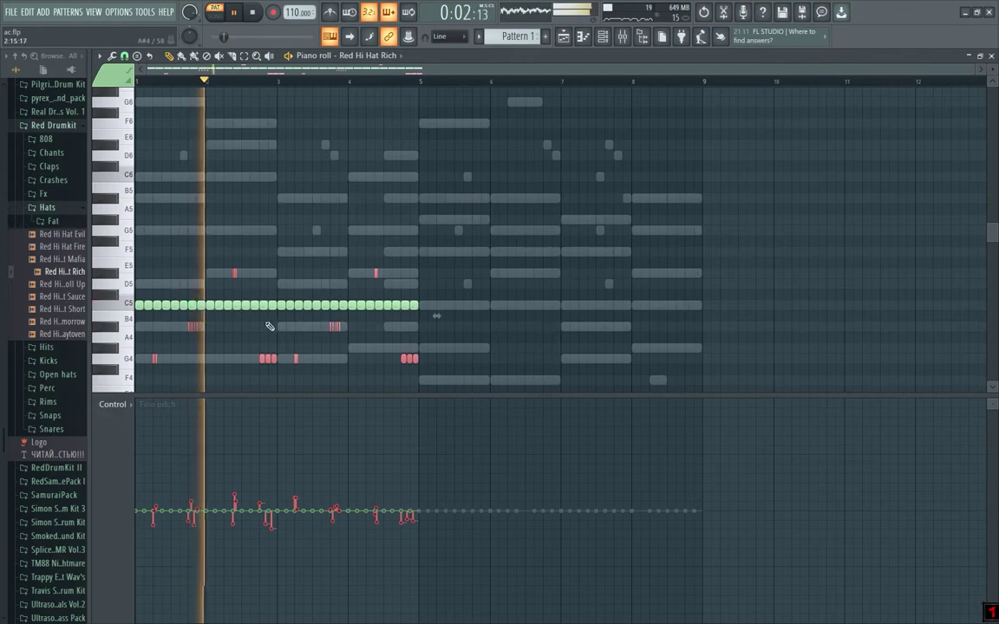
Step: Select the whole C5 row and apply a slight bipolar randomization of panning and fine pitch to it
drag(133, 304, 450, 323)
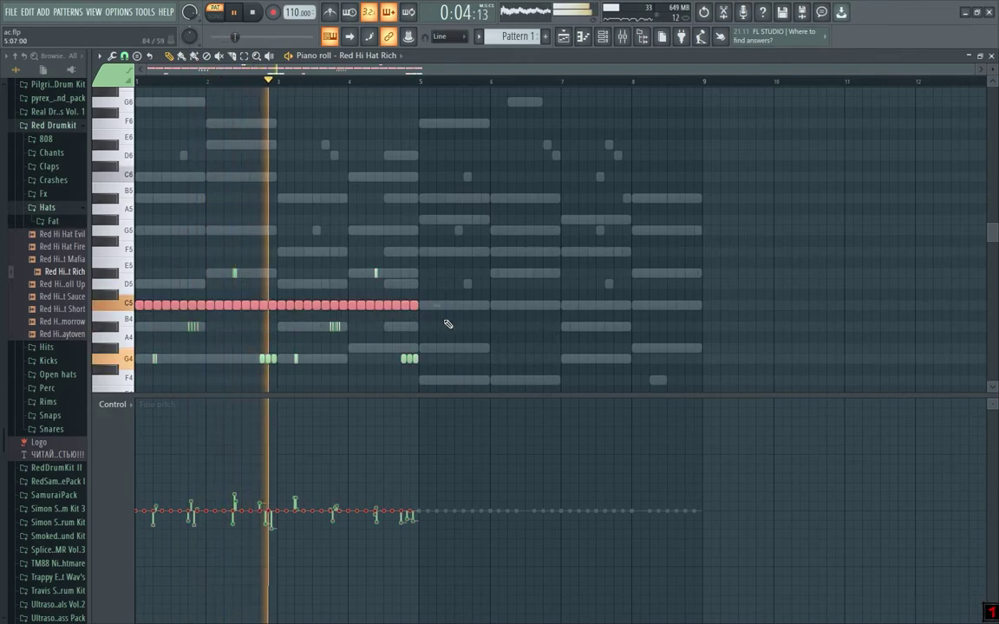
key(alt+r)
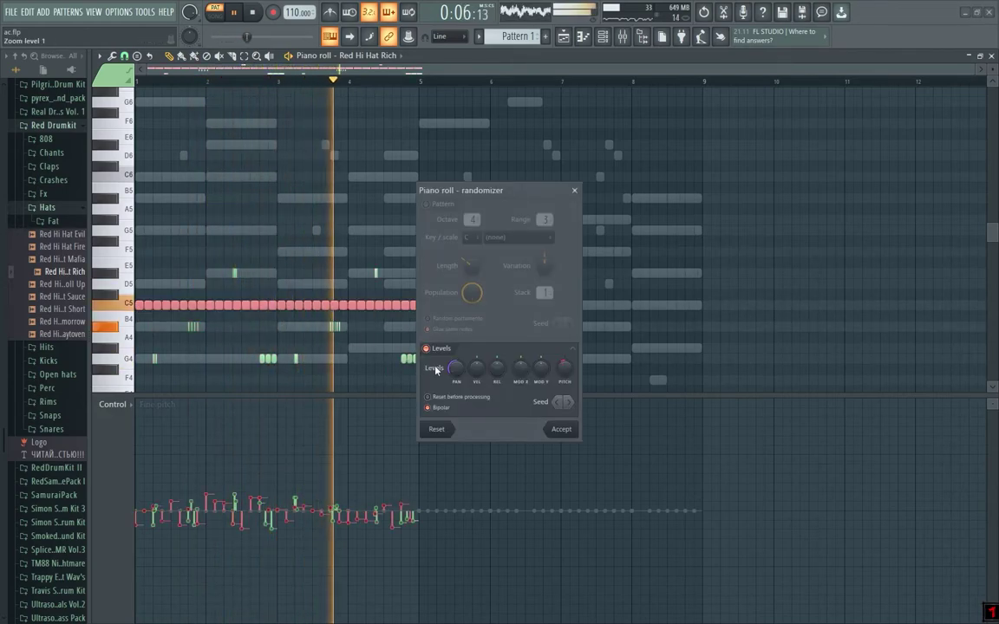
drag(457, 368, 456, 382)
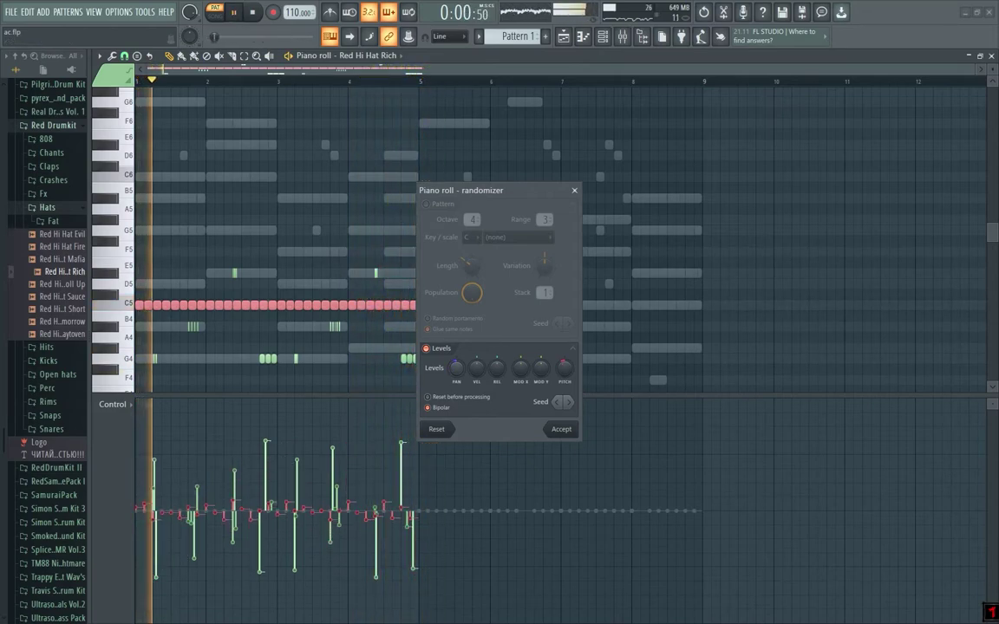
drag(567, 371, 566, 379)
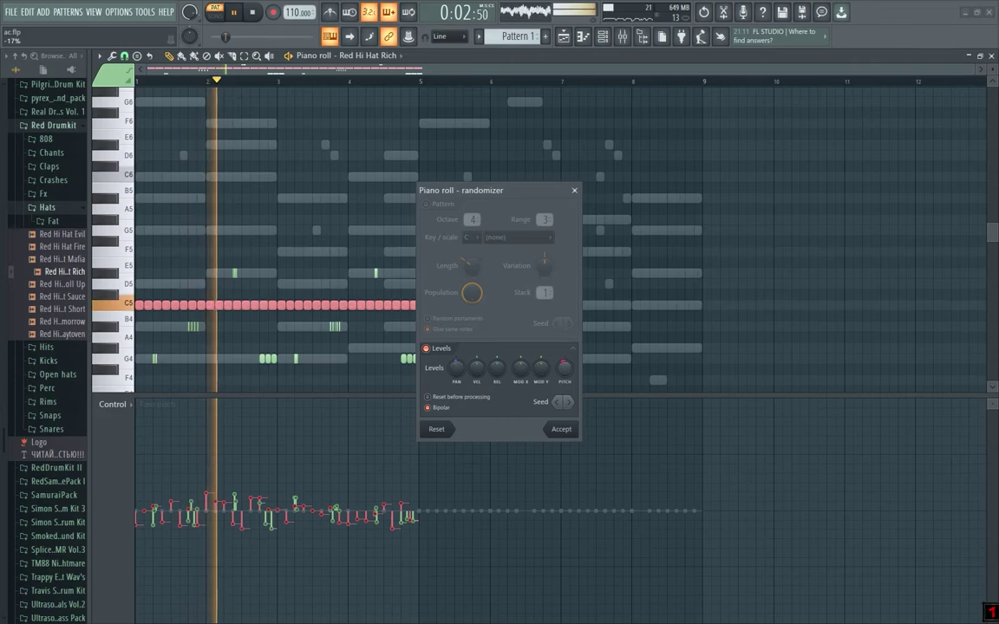
click(561, 429)
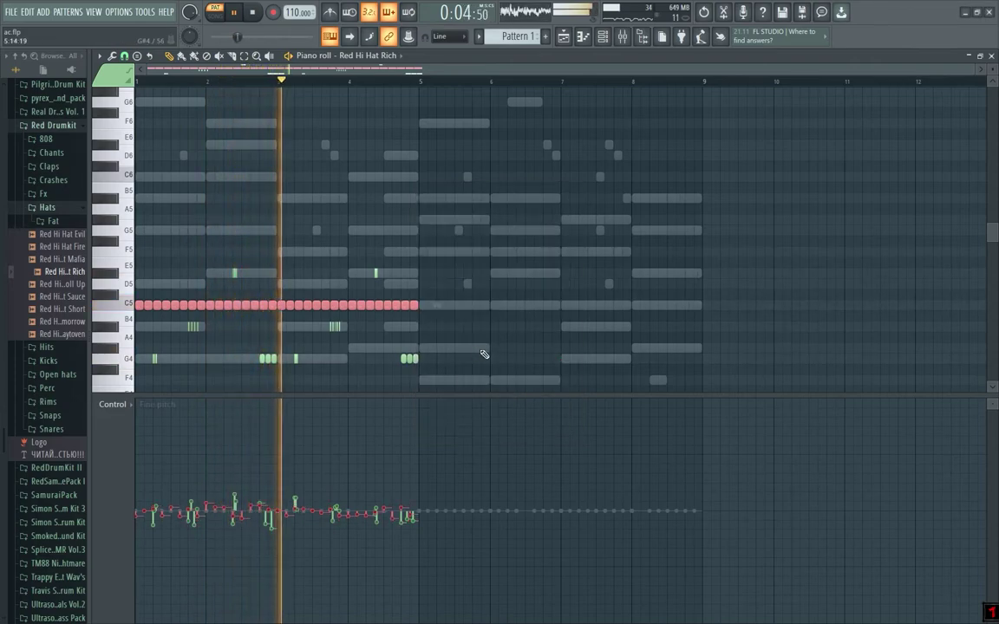
Step: Deselect the notes, duplicate the humanized four-bar hi-hat pattern into bars 5 to 8 and shrink the control lane
key(ctrl+d)
key(ctrl+b)
drag(471, 396, 453, 586)
key(ctrl+d)
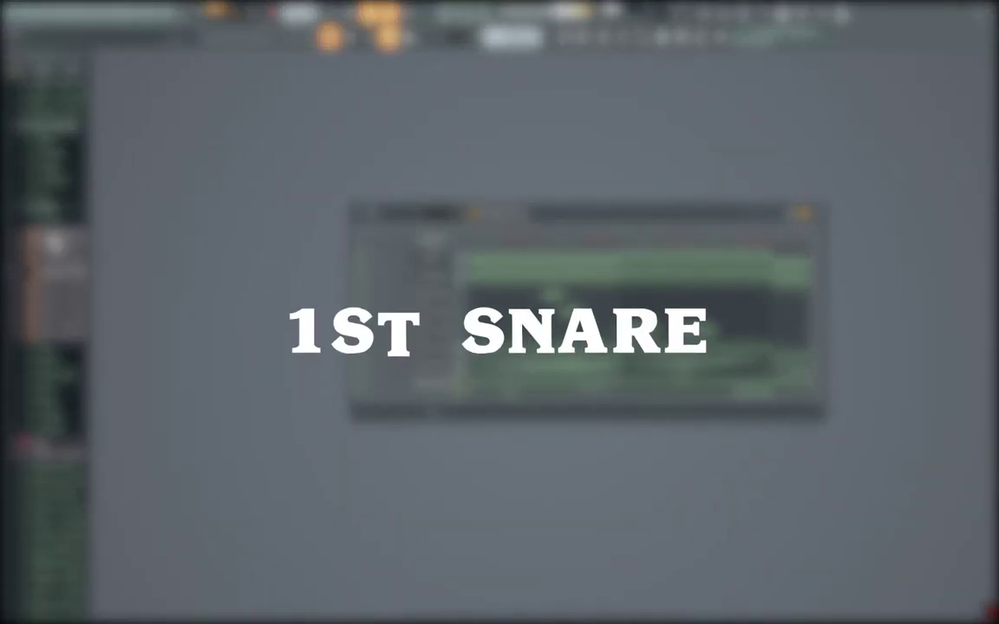
Step: Audition the snare samples in the Red Drumkit's Snares folder
click(53, 214)
click(50, 303)
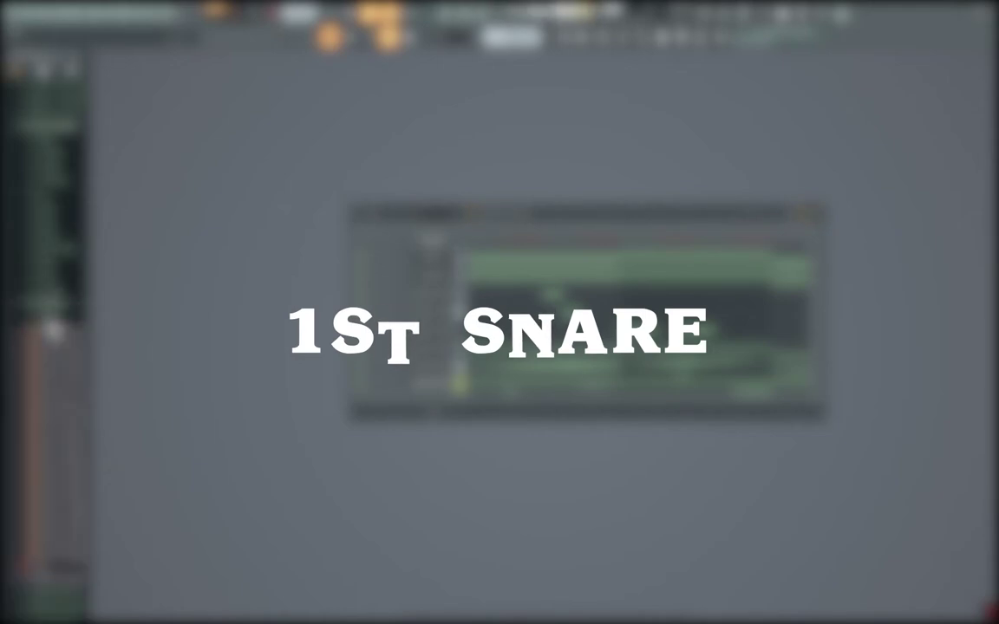
click(51, 329)
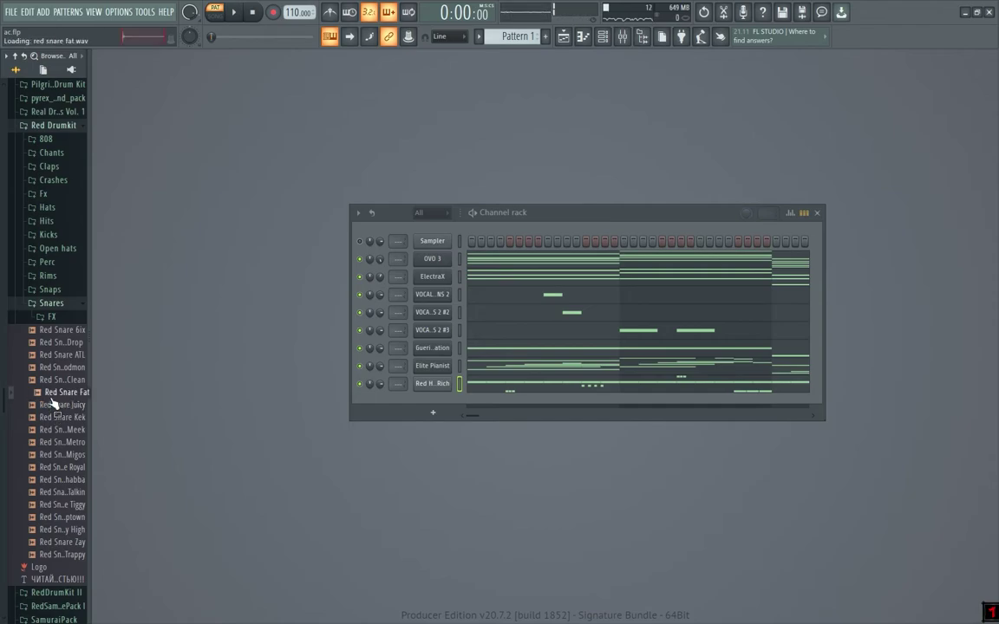
click(51, 404)
scroll(50, 402, down, 1)
click(51, 384)
scroll(52, 347, down, 4)
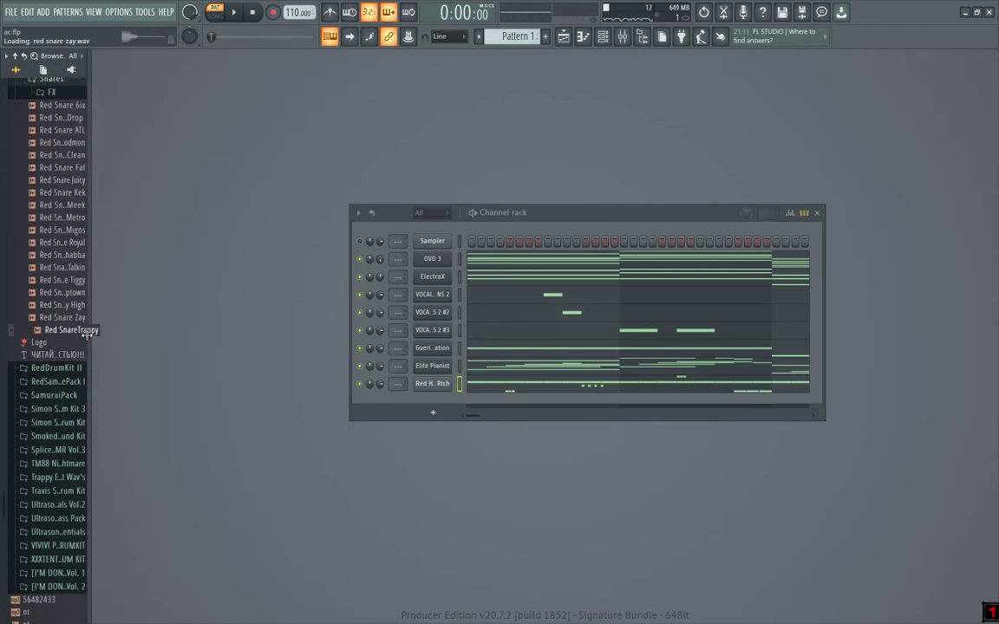
Step: Widen the browser, collapse the Red Drumkit folder and open the Snares folder of the KBeaZy Trap drum kit Vol. 2
drag(89, 346, 153, 371)
scroll(85, 356, up, 12)
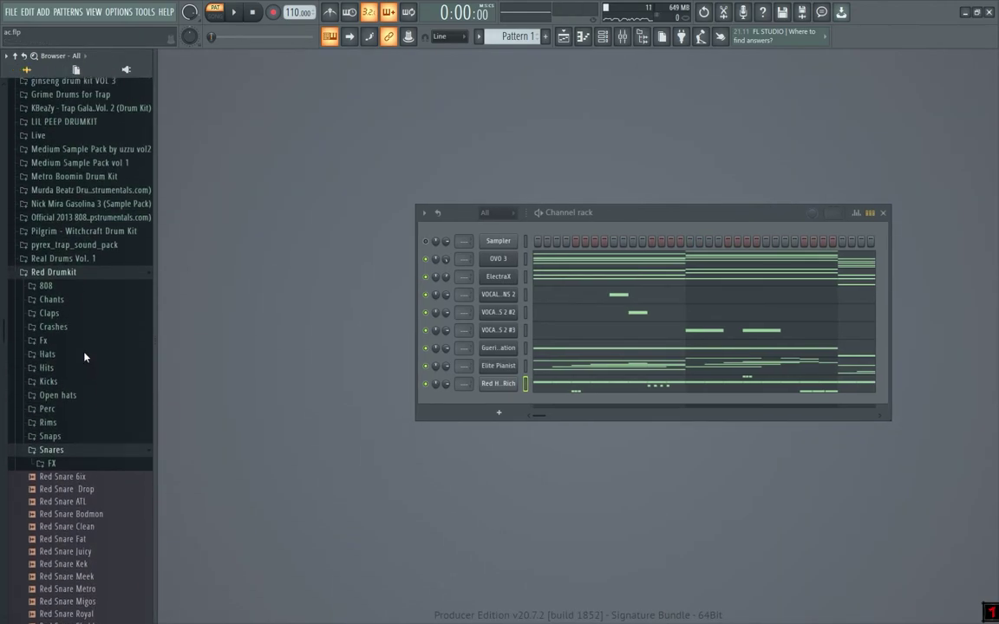
click(53, 349)
scroll(76, 313, up, 5)
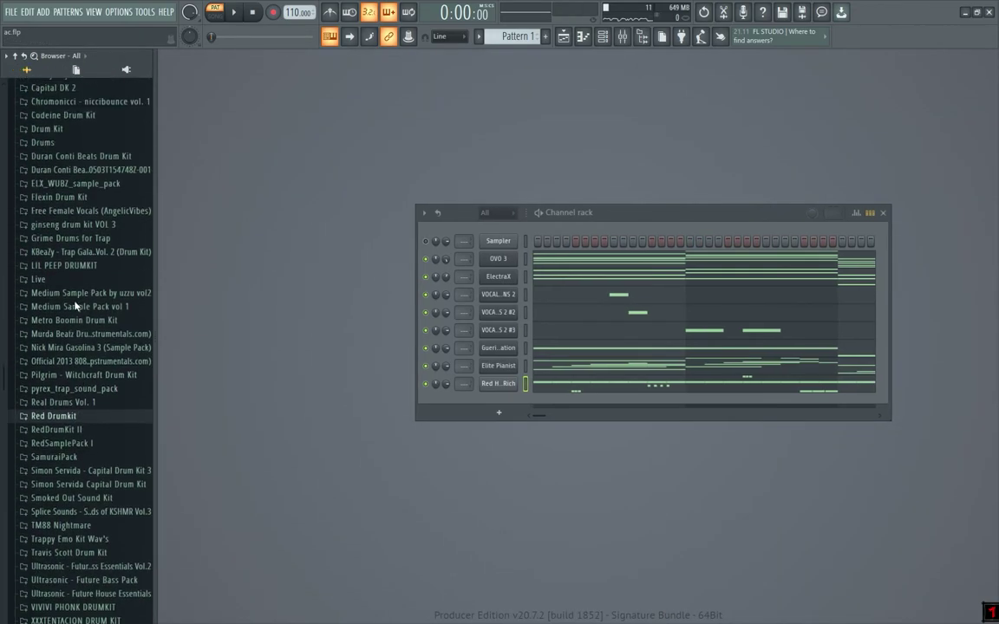
click(78, 261)
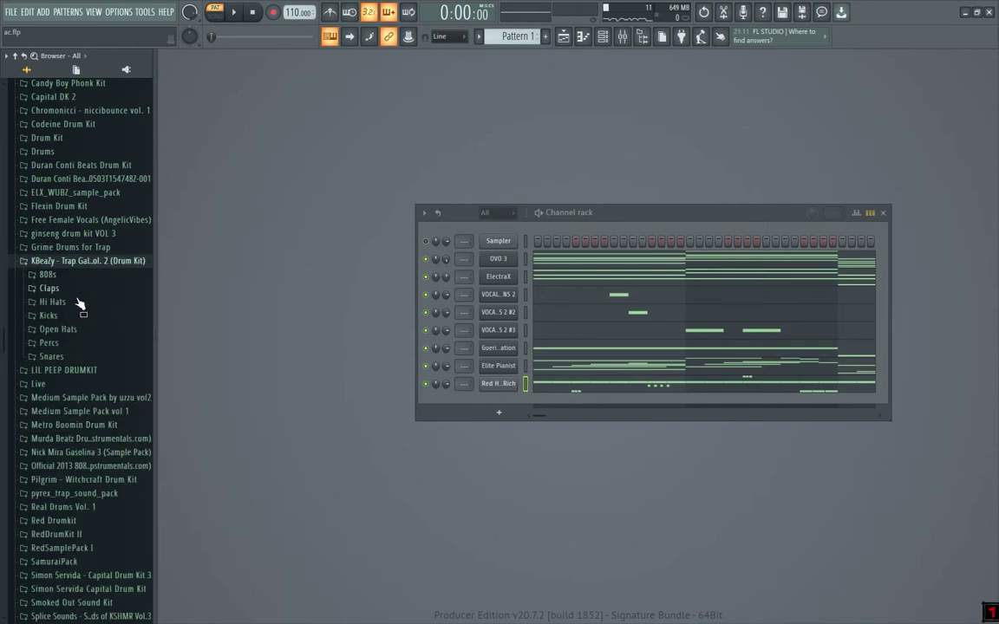
click(69, 359)
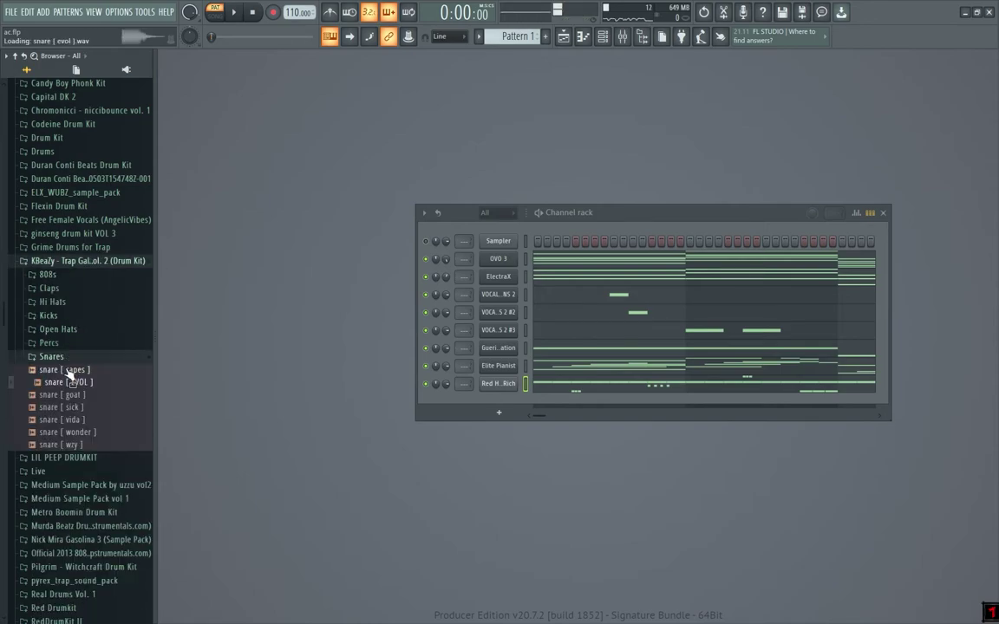
Step: Add the snare [ EVOL ] sample as a new channel below the hi-hat and open its piano roll
drag(496, 400, 497, 401)
right_click(499, 401)
click(520, 402)
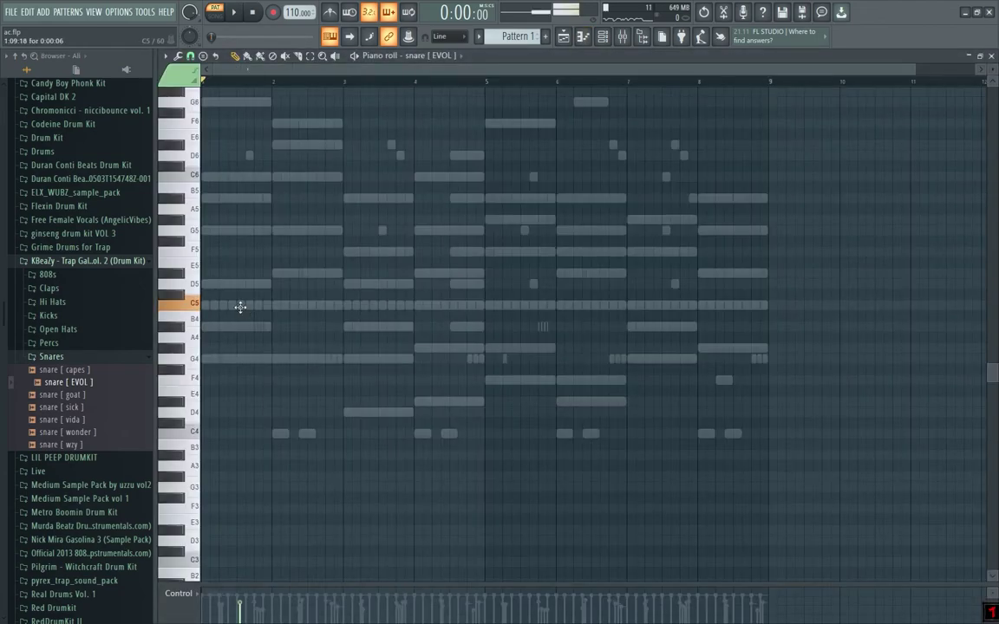
Step: Change the snapping, place a C5 snare hit on the third beat of bar 1 and show note panning in the control lane
click(192, 57)
click(209, 111)
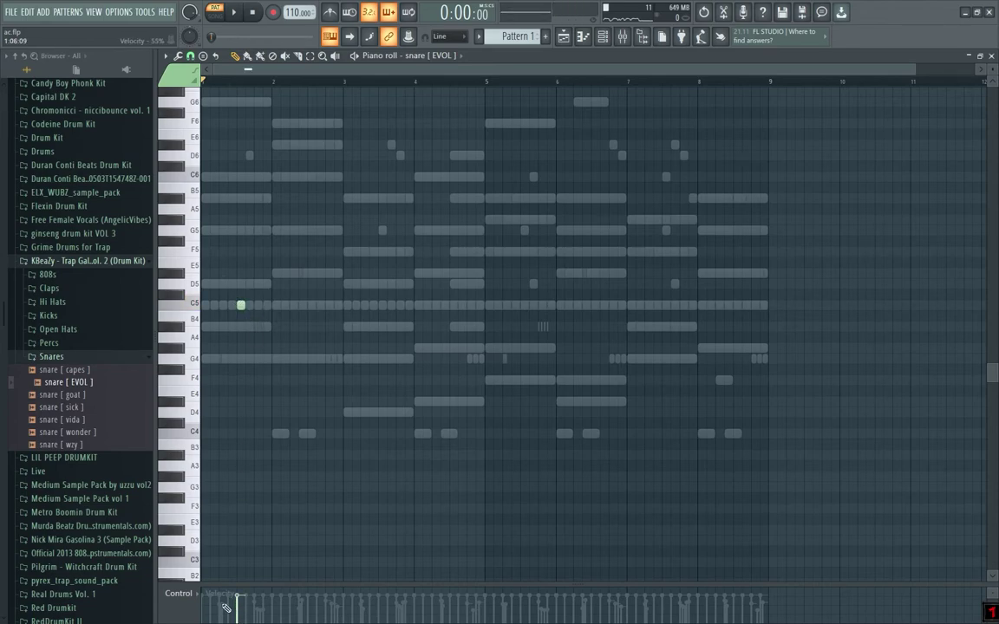
click(198, 596)
click(199, 550)
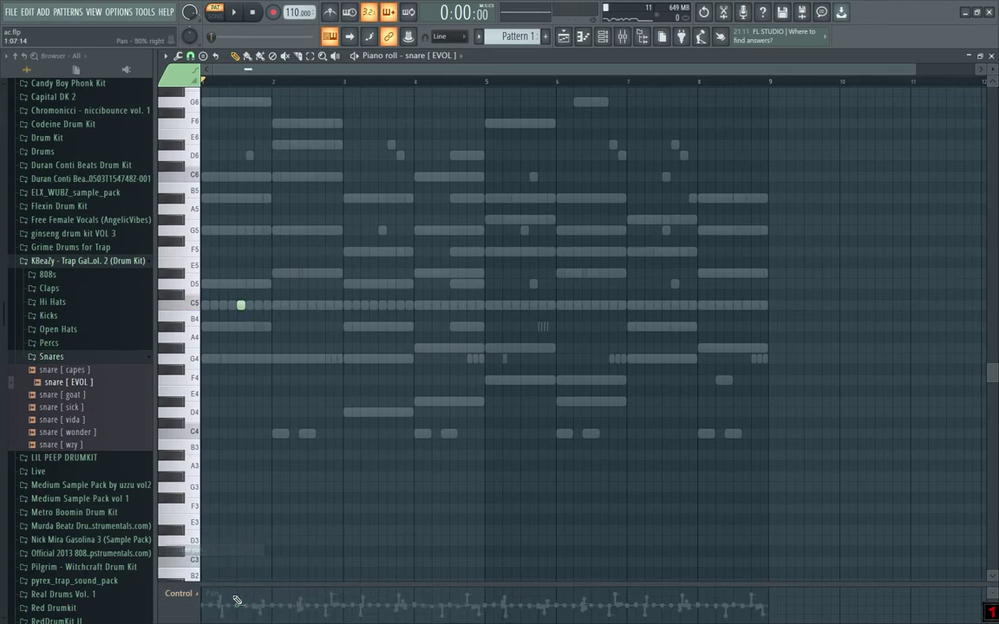
Step: Open the piano roll randomizer for the snare hit and accept its Levels settings with Bipolar on
click(179, 593)
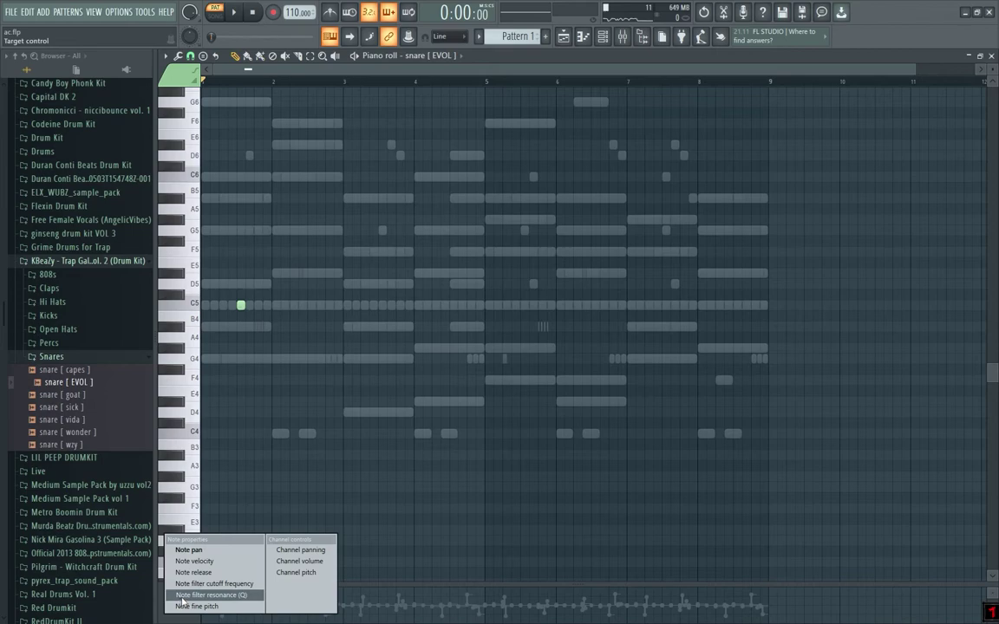
click(226, 606)
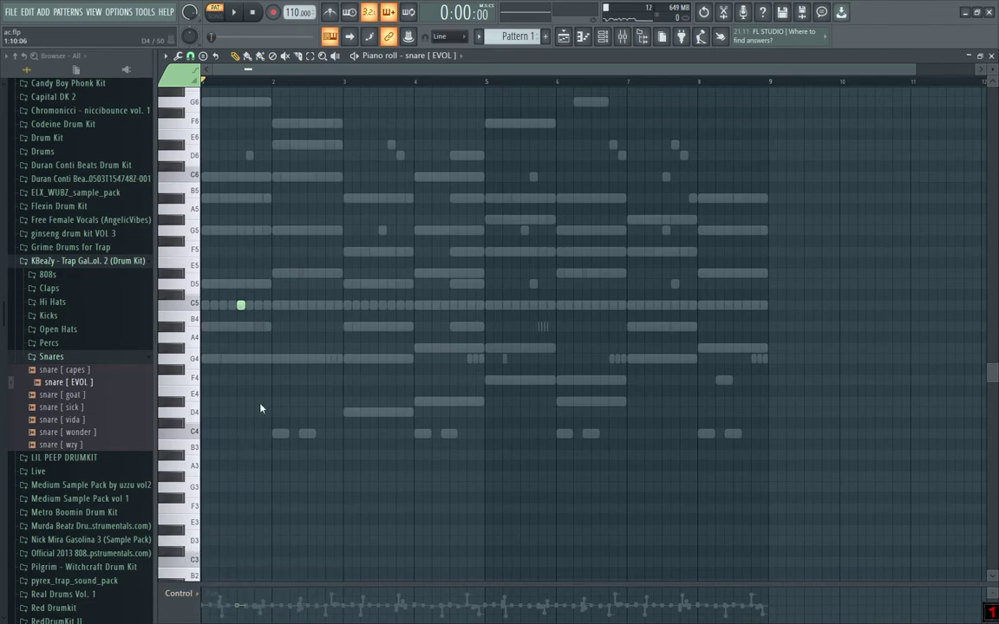
key(alt+r)
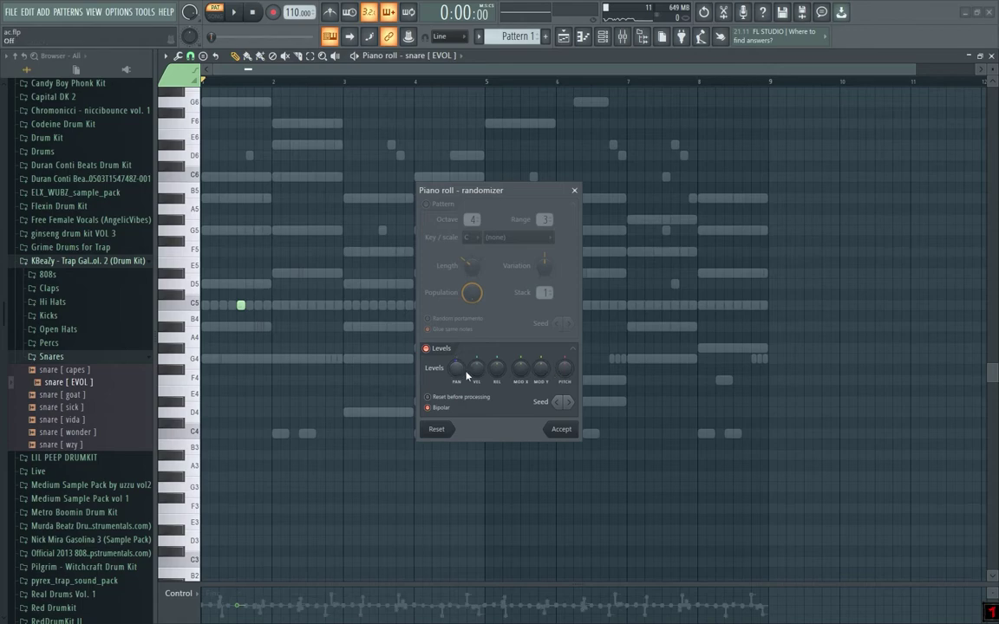
click(562, 432)
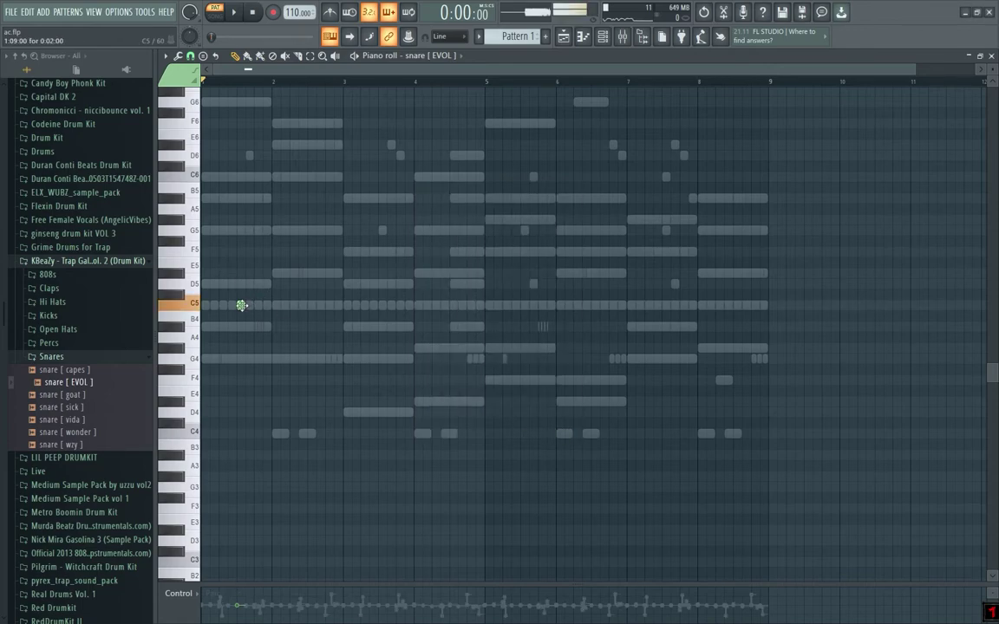
Step: Place C5 snare hits on the third beat of every bar from 2 to 8
click(382, 305)
click(454, 305)
click(525, 305)
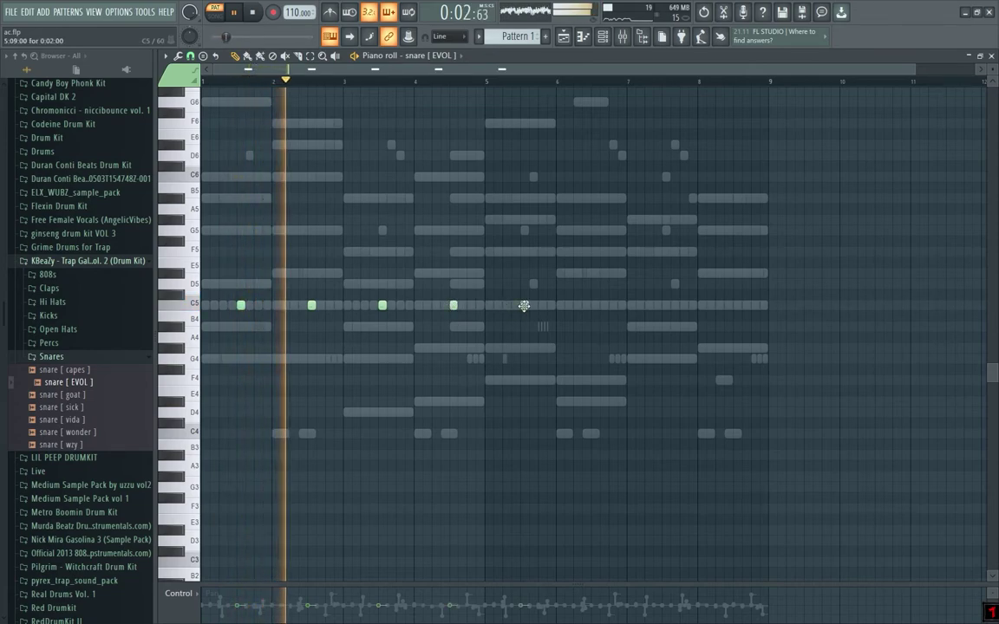
click(595, 305)
click(666, 305)
click(737, 305)
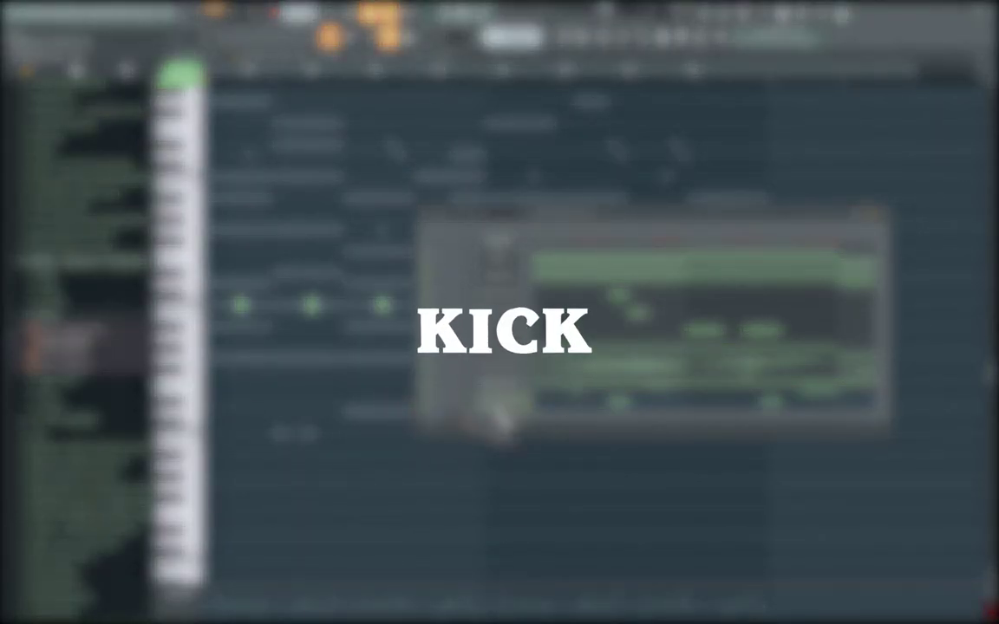
Step: Add the kick [ quick ] sample as a new channel below the snare and open its piano roll
click(497, 420)
key(F6)
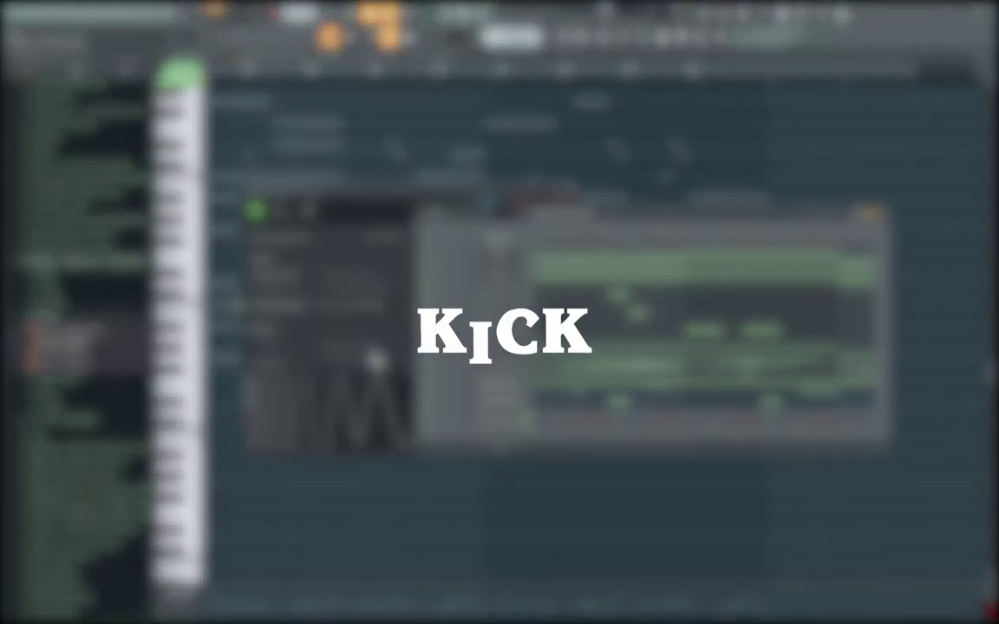
key(space)
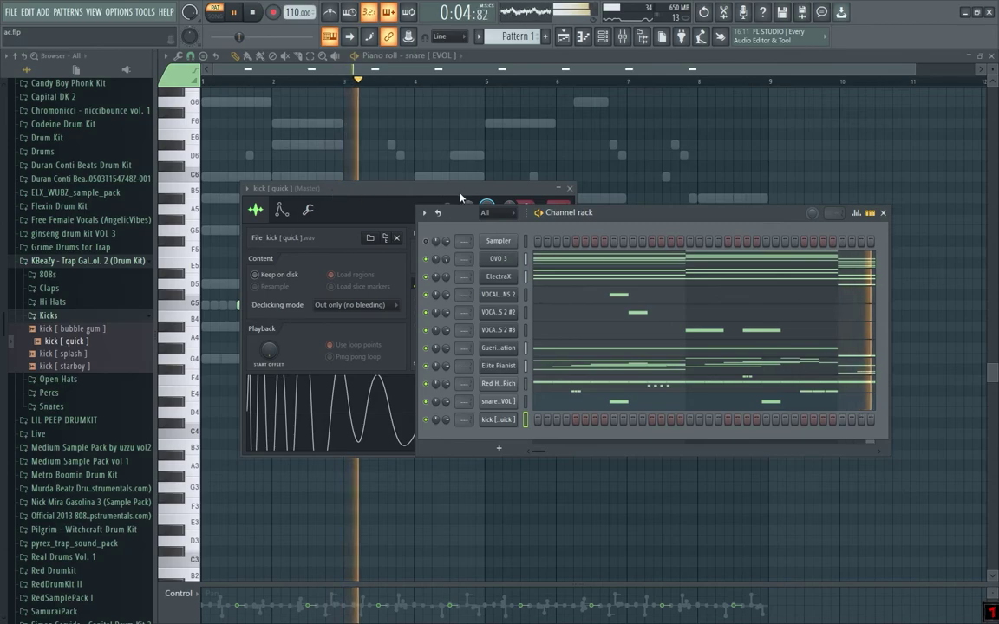
click(569, 189)
right_click(508, 421)
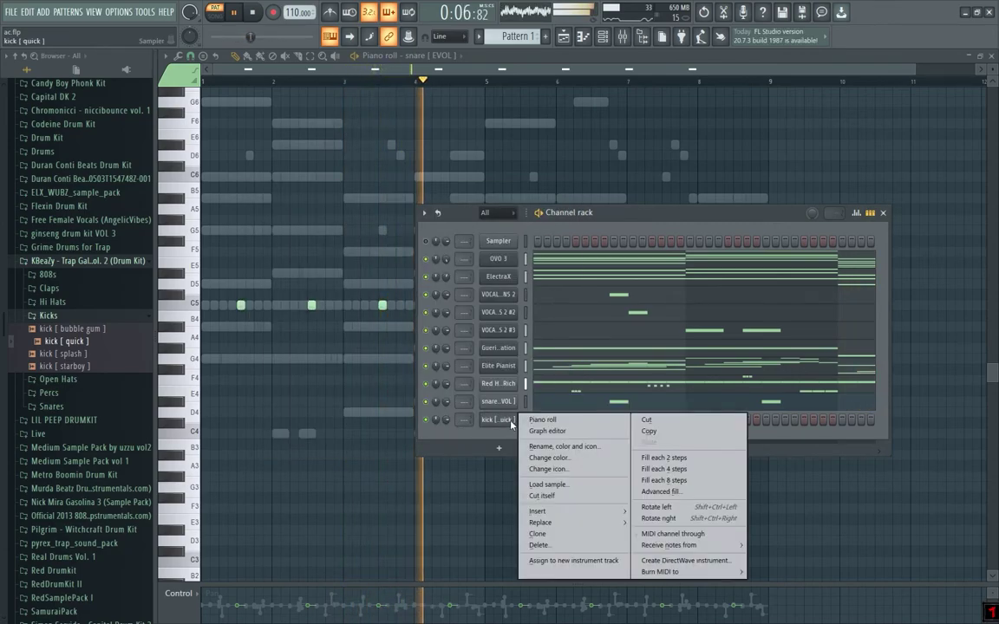
click(537, 420)
Step: Place C5 kick hits on steps 1 and 7 of bar 1, step 7 of bar 2, and steps 1 and 7 of bar 3
key(space)
click(232, 307)
click(258, 306)
scroll(205, 323, up, 2)
right_click(326, 307)
click(421, 307)
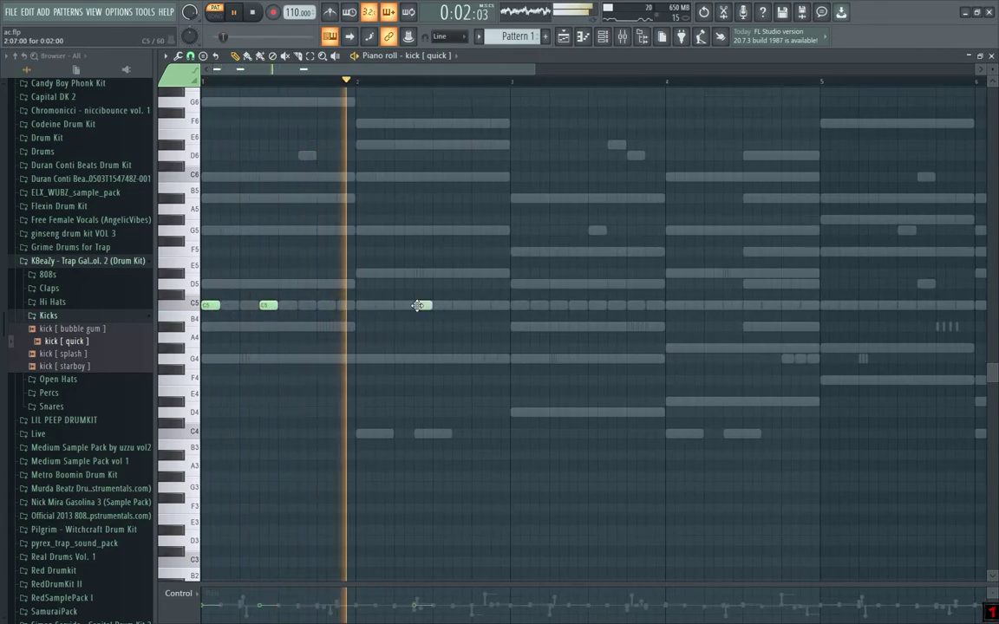
key(space)
click(573, 307)
scroll(573, 312, down, 3)
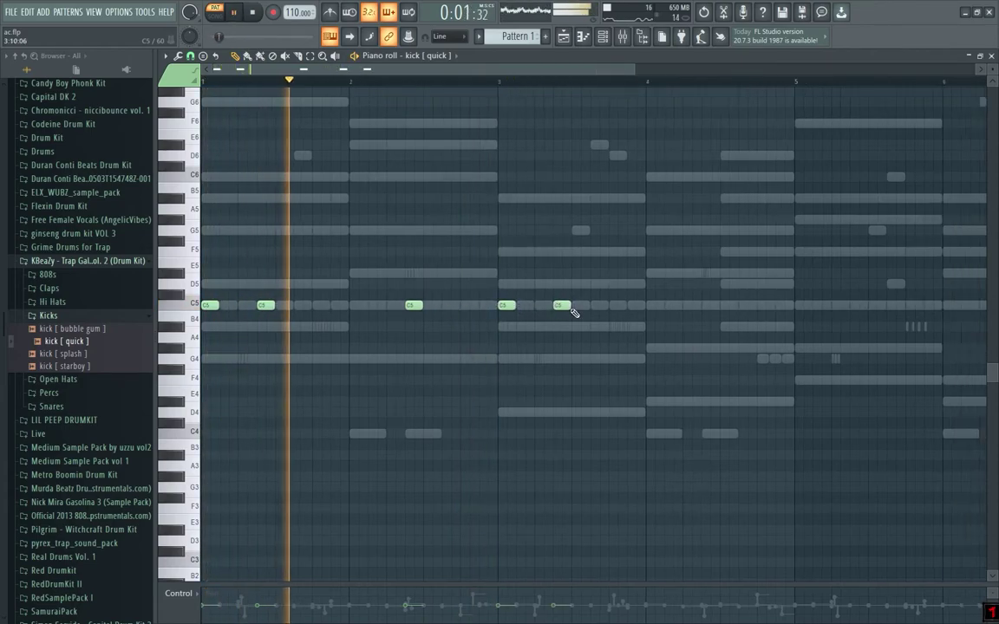
Step: Place C5 kick hits on steps 5, 7, 13 and 15 of bar 4 and on step 1 of bar 5
scroll(490, 316, up, 3)
ctrl+scroll(491, 317, up, 2)
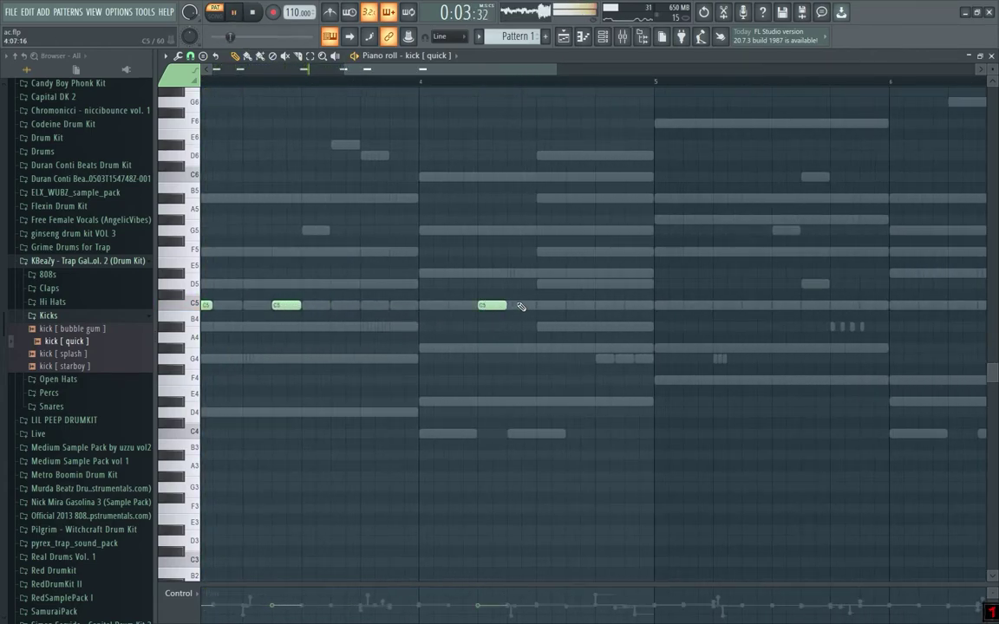
click(626, 306)
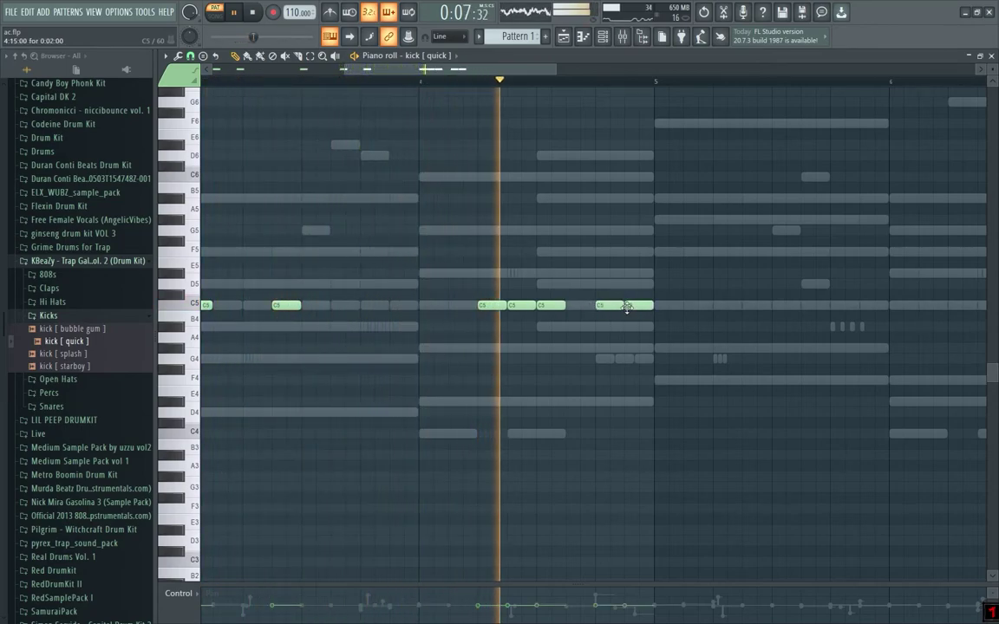
key(space)
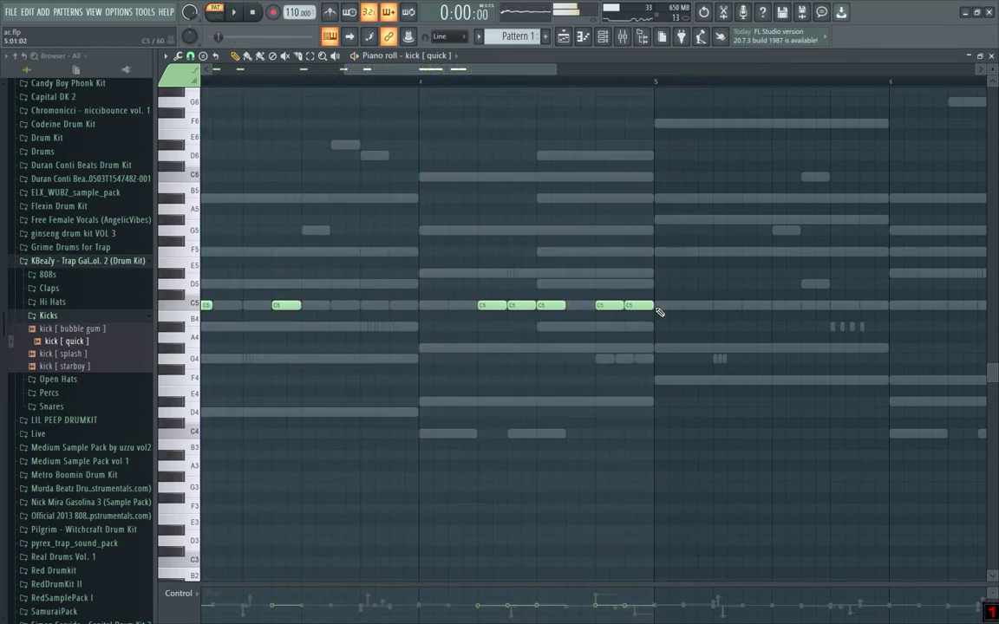
scroll(656, 308, down, 5)
key(space)
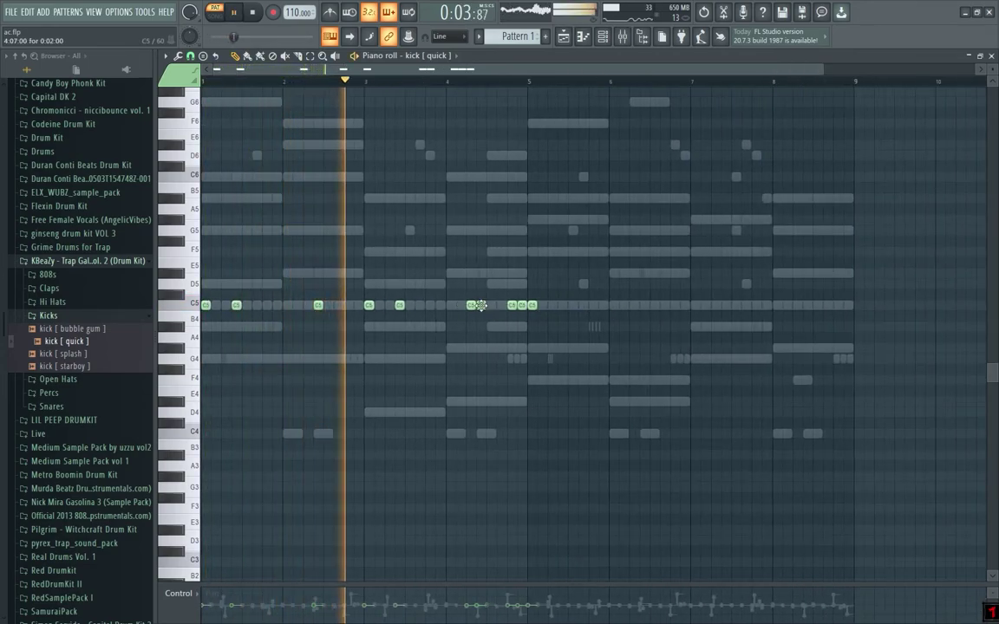
Step: Rework the bar 4 kicks by adding hits on steps 3 and 11 and removing those on steps 7 and 13
scroll(496, 308, up, 3)
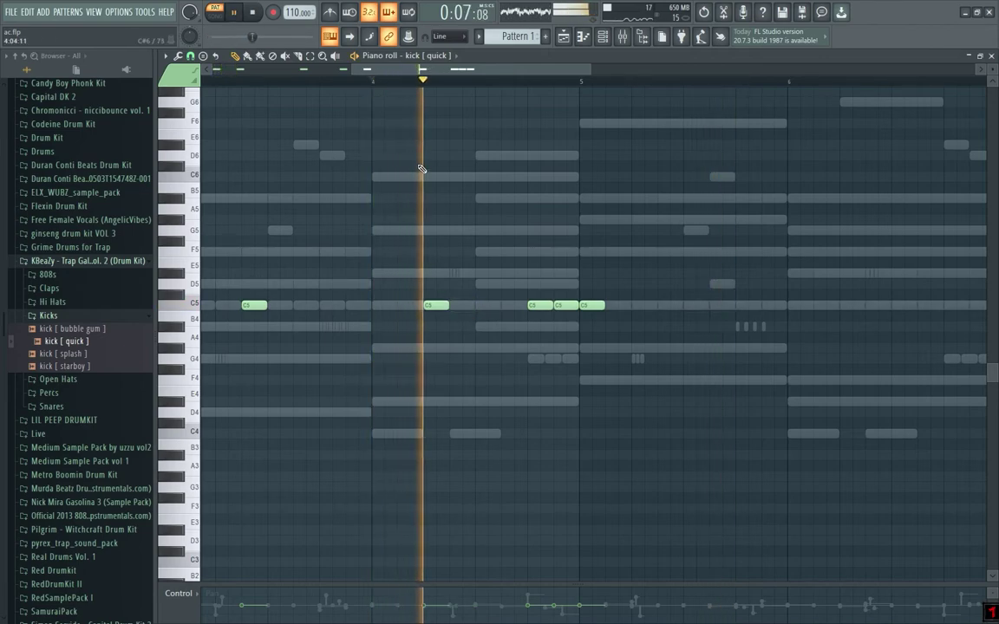
key(space)
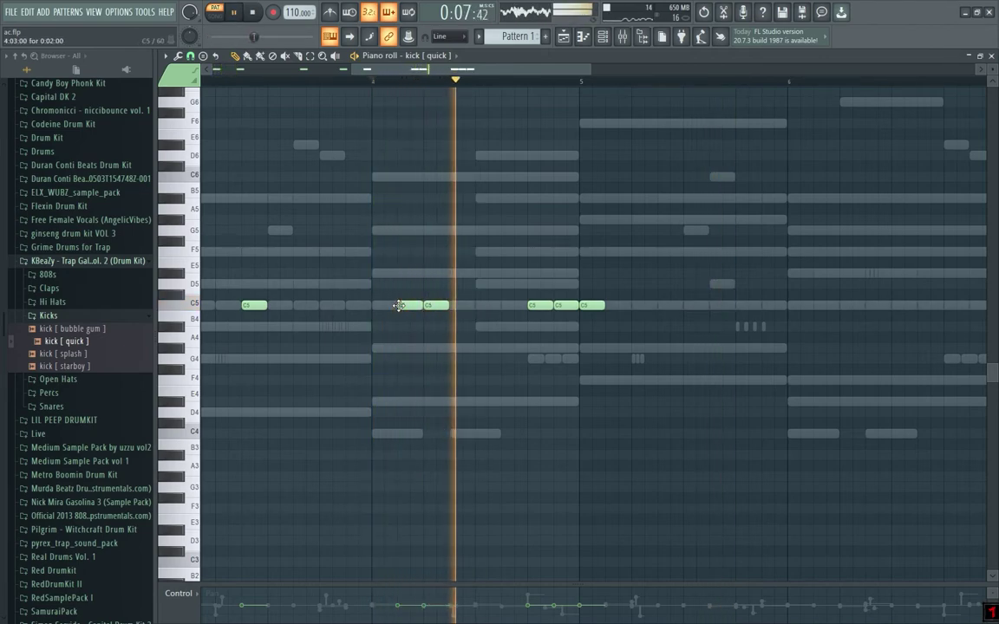
click(510, 305)
right_click(538, 306)
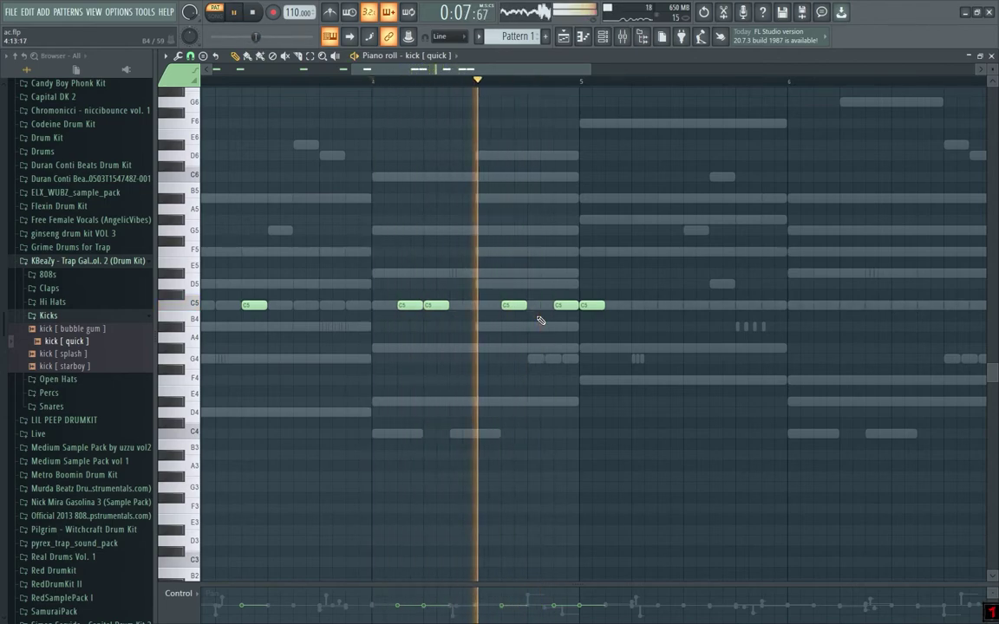
Step: Delete the kick hit at the start of bar 5 and duplicate the four-bar kick pattern into bars 5 to 8
scroll(540, 321, down, 1)
right_click(545, 305)
key(ctrl+b)
scroll(592, 318, down, 1)
key(space)
Step: Vary the bar 6 kicks with a hit on step 5 and one-step hits on steps 3 and 4
scroll(469, 309, up, 2)
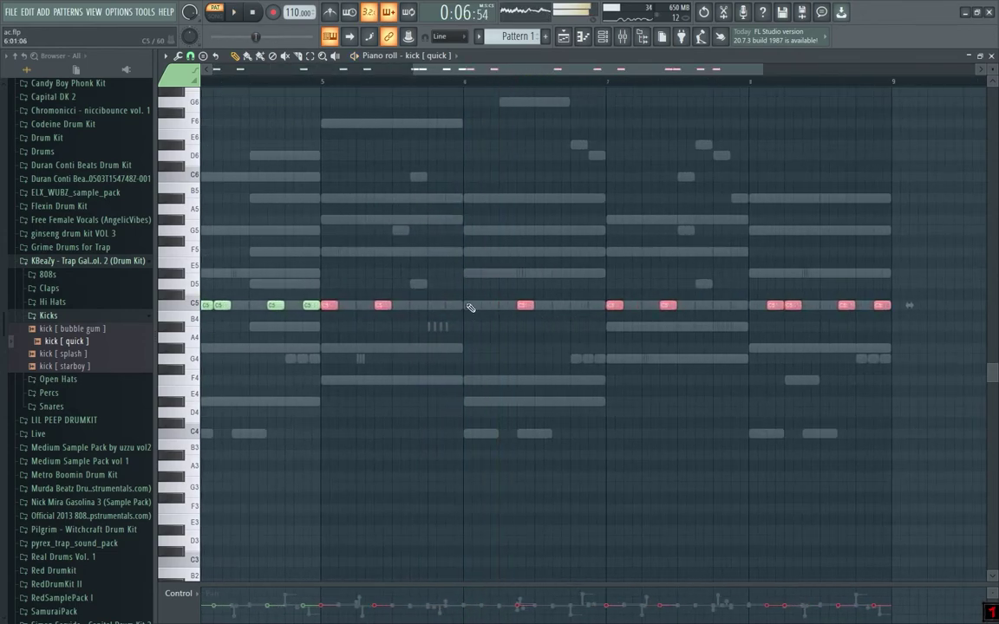
scroll(490, 308, up, 2)
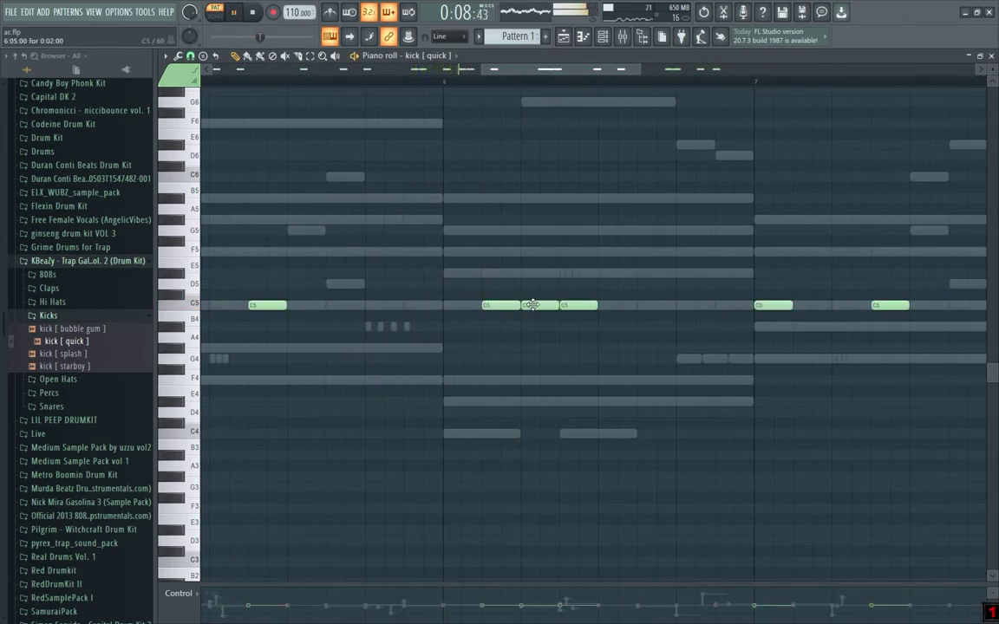
scroll(531, 304, up, 2)
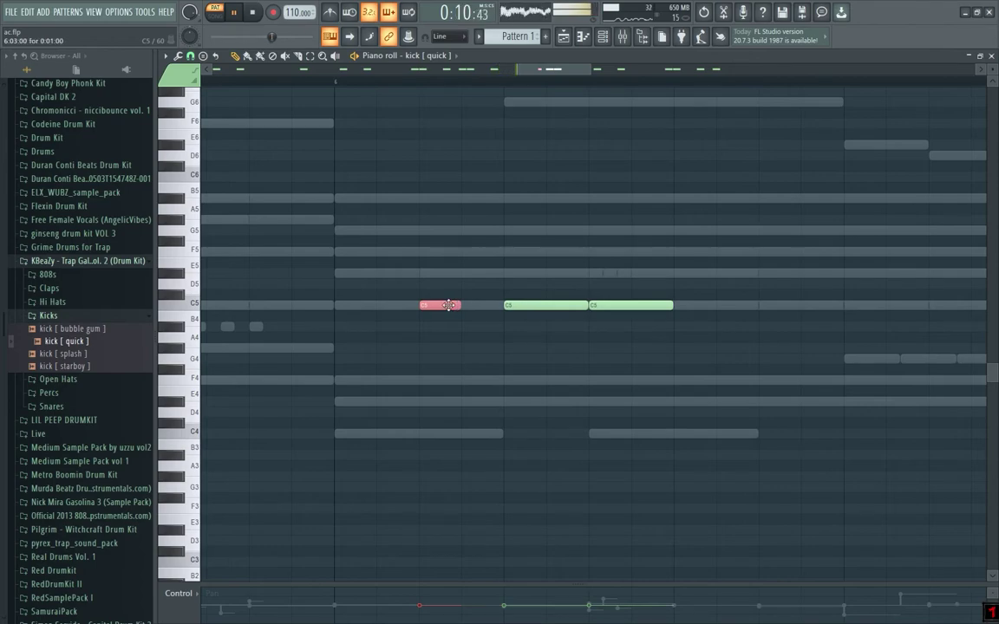
key(ctrl+d)
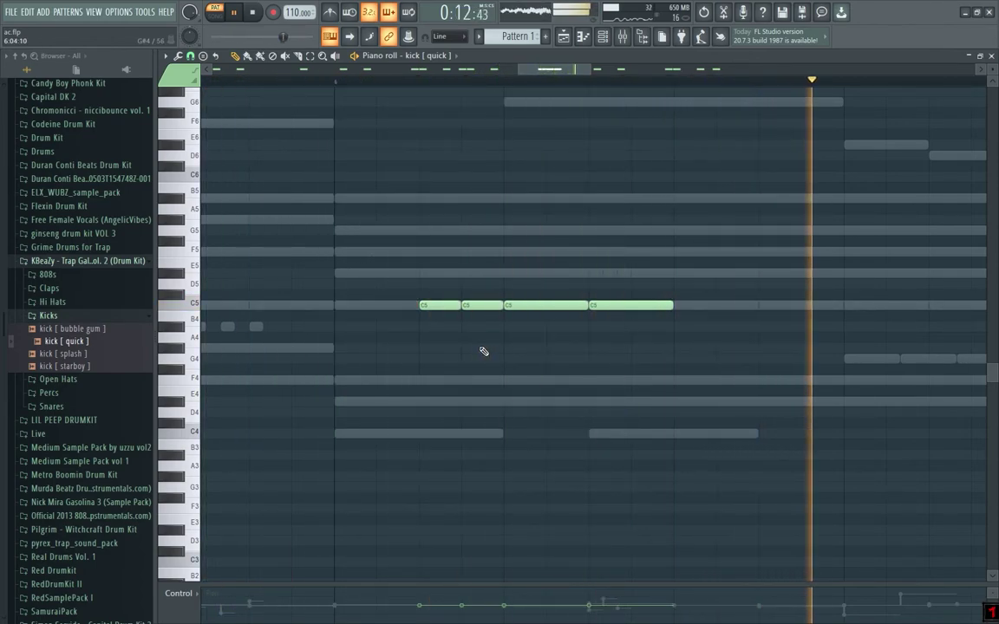
scroll(484, 351, down, 3)
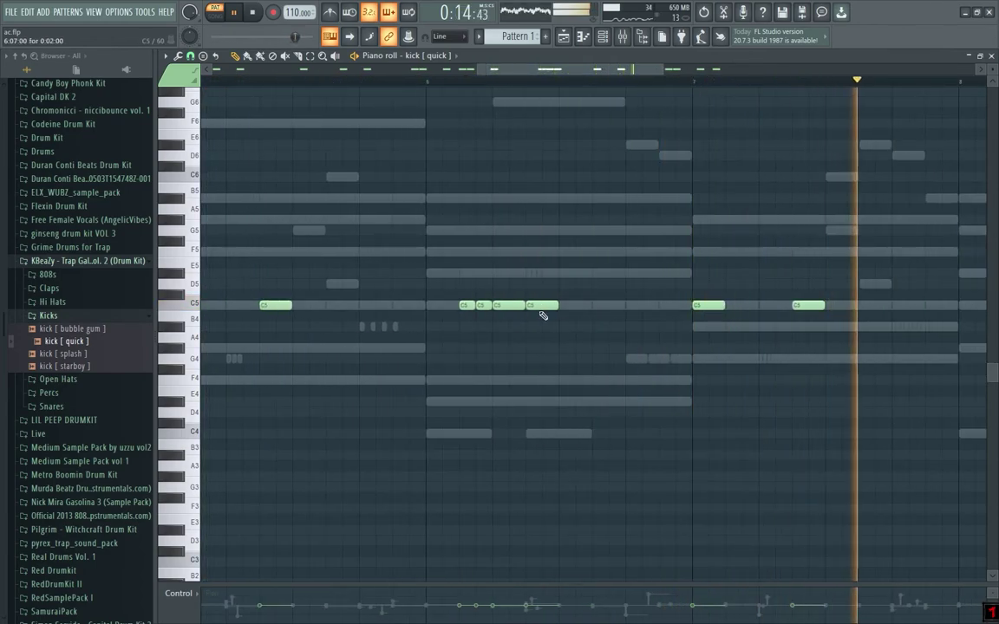
scroll(538, 308, down, 2)
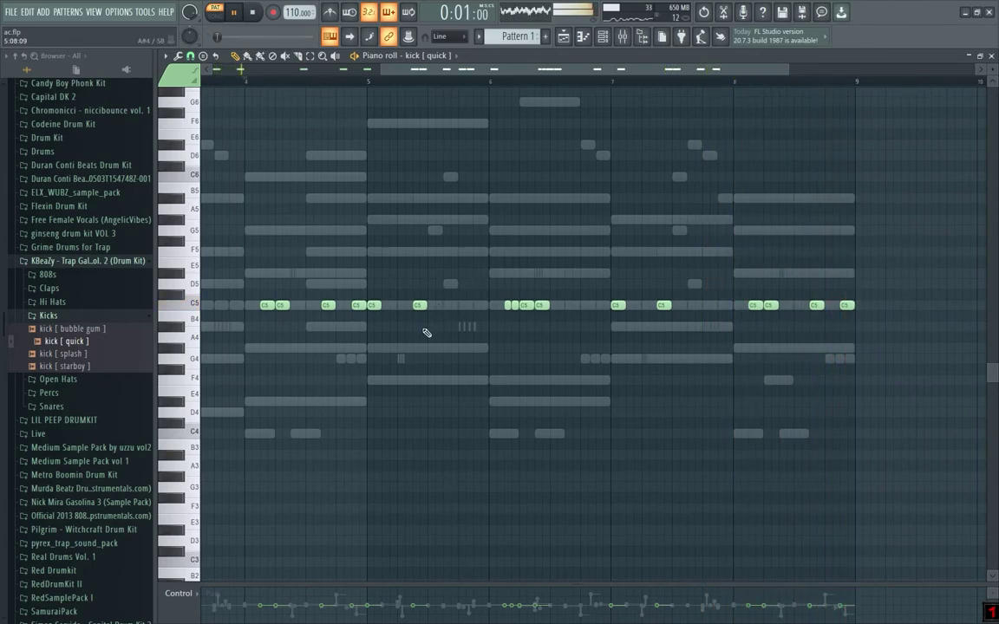
scroll(427, 332, down, 2)
Step: Add the snare [ sick ] sample from the KBeaZy kit's Snares folder as a new channel in the Channel rack
key(F6)
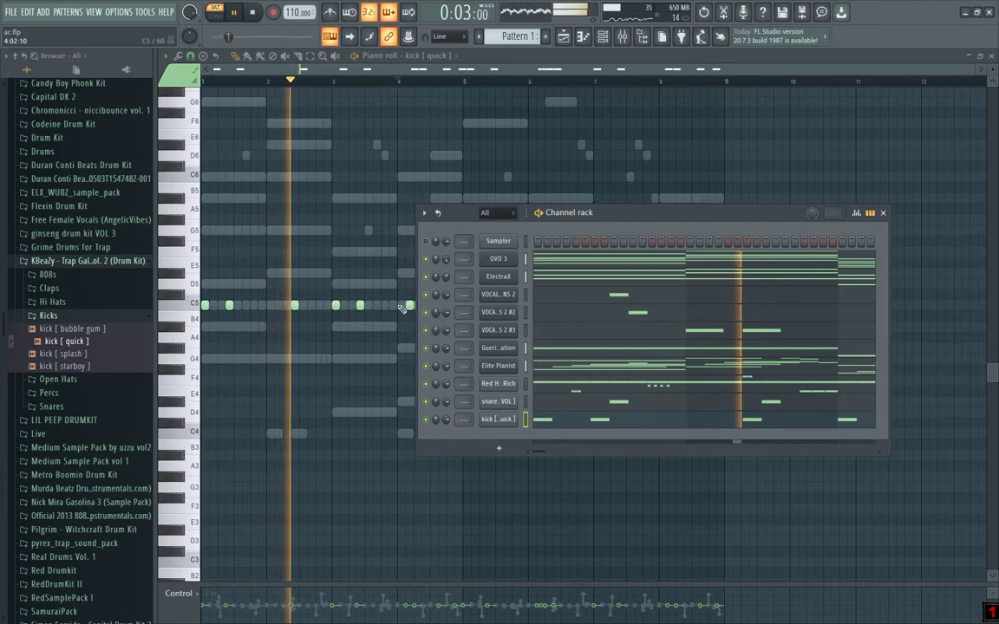
click(61, 314)
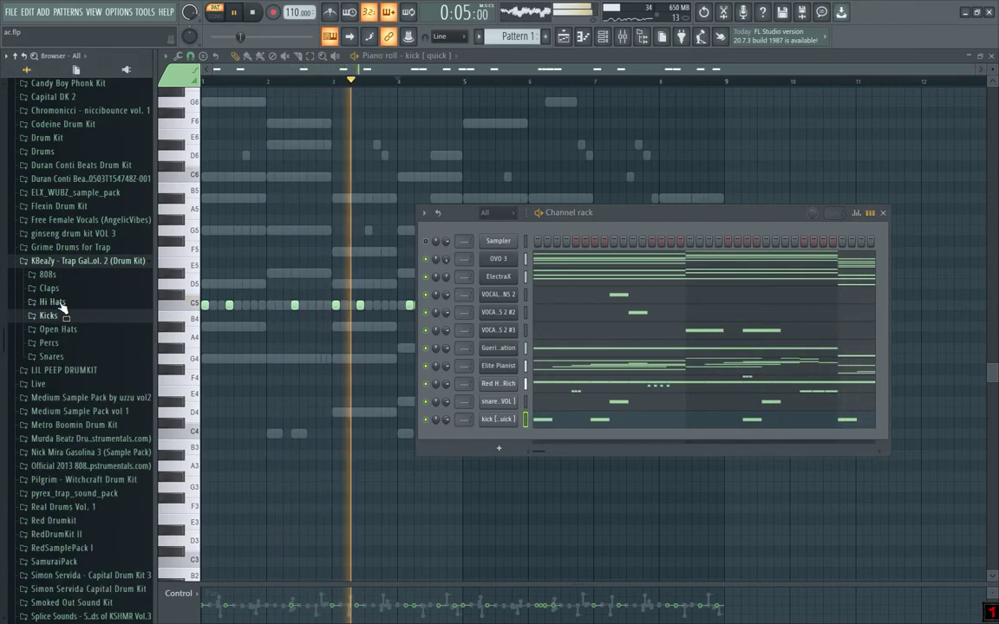
click(65, 358)
key(space)
click(74, 386)
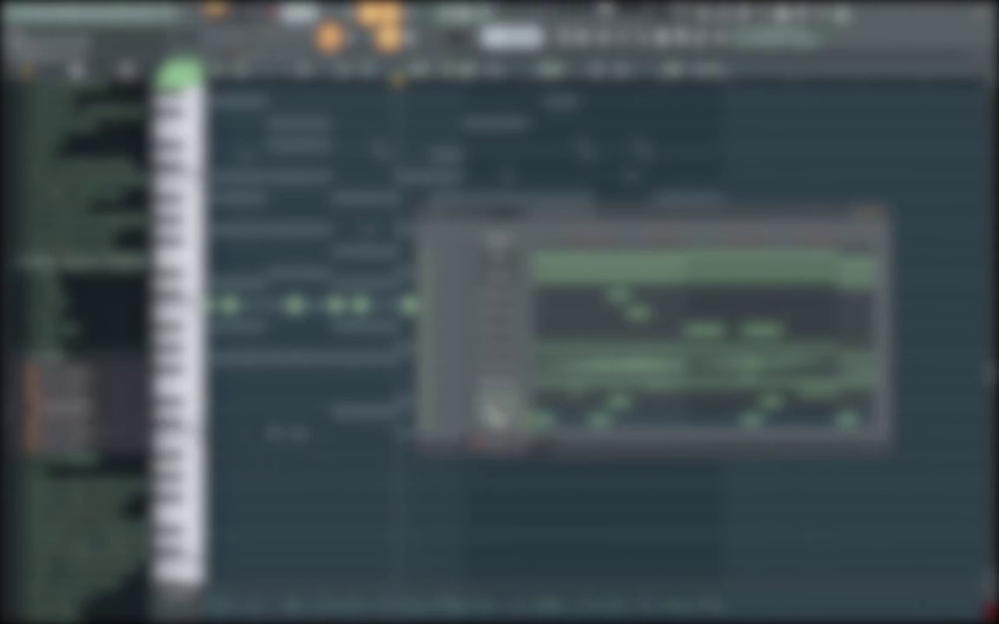
drag(501, 421, 503, 423)
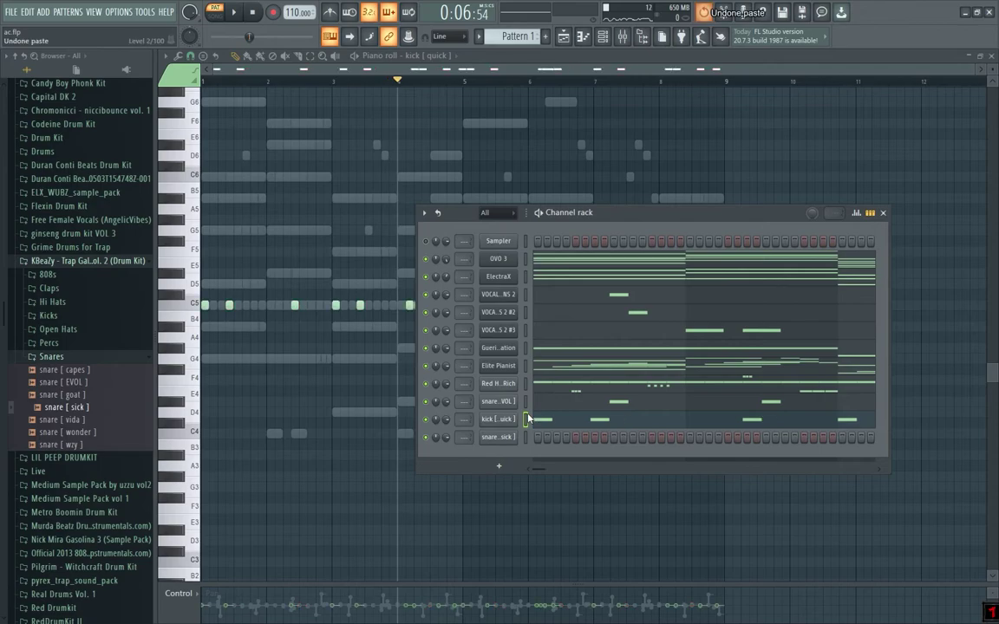
Step: Move the snare [ sick ] channel above the kick and fill it with the snare [ EVOL ] hits raised to D5
key(alt+Up)
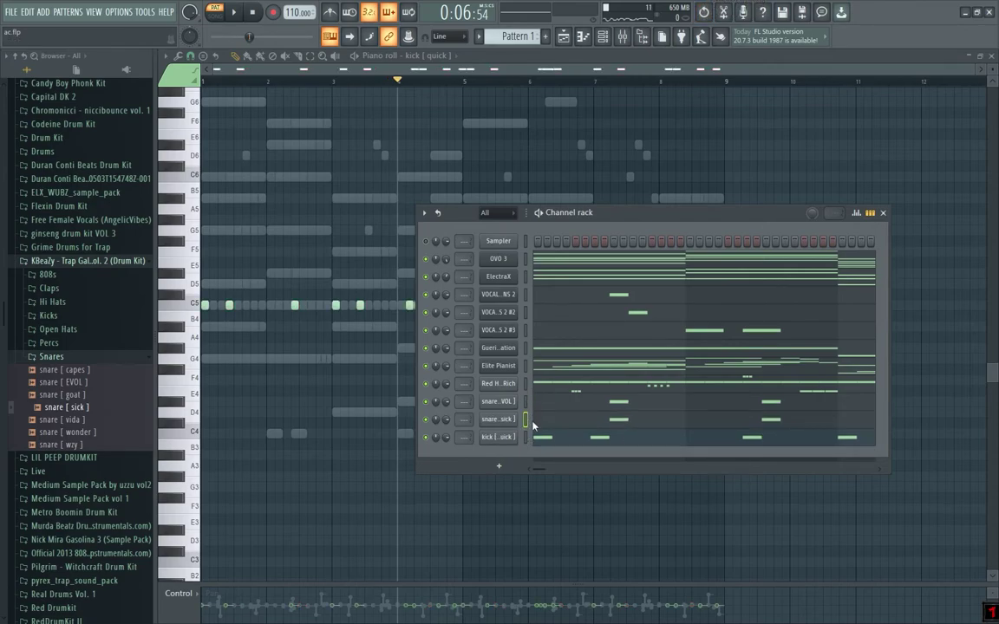
key(space)
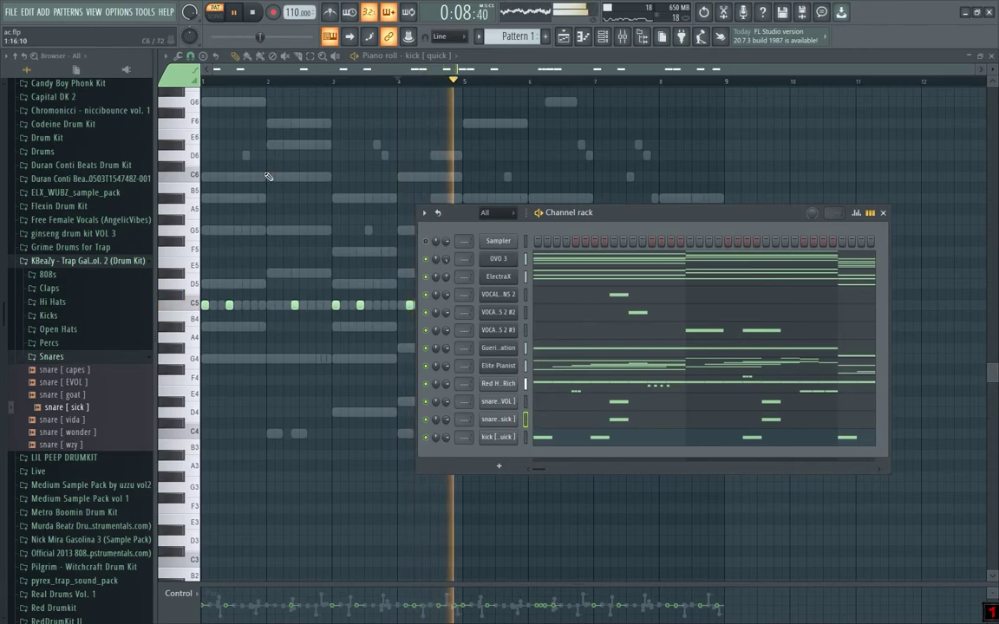
click(538, 420)
drag(218, 278, 754, 356)
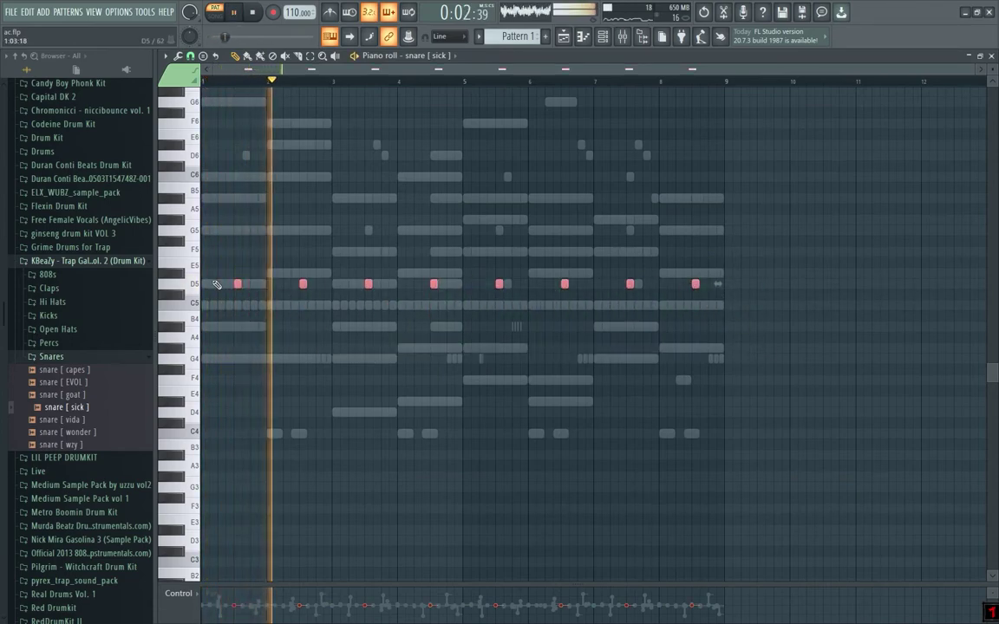
Step: Add extra D5 snare hits on step 3 of bar 2, step 15 of bar 3 and step 3 of bar 4
scroll(232, 284, up, 3)
key(ctrl+d)
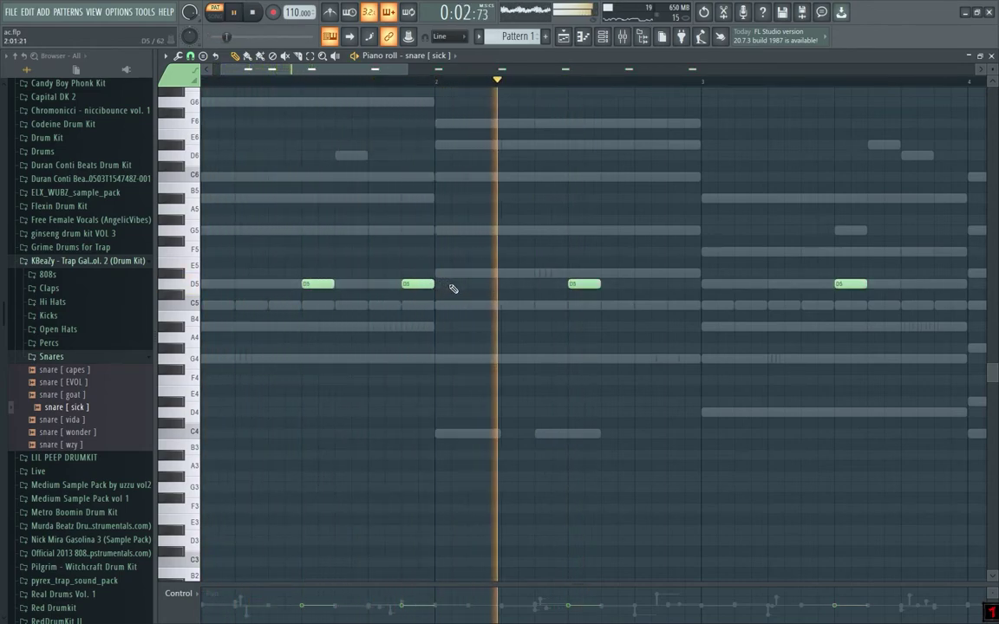
scroll(468, 288, down, 2)
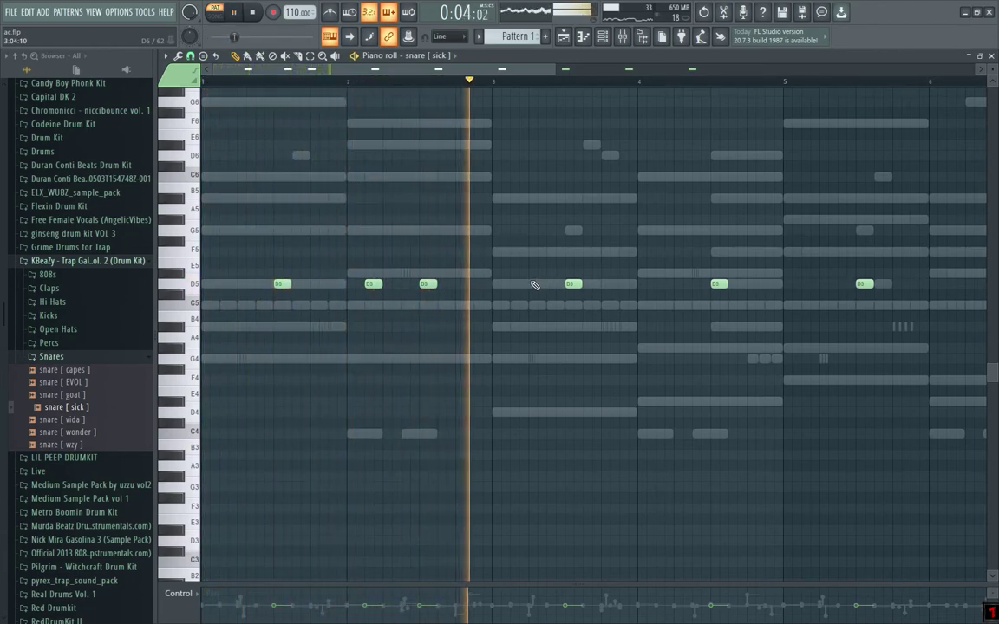
click(625, 285)
click(656, 285)
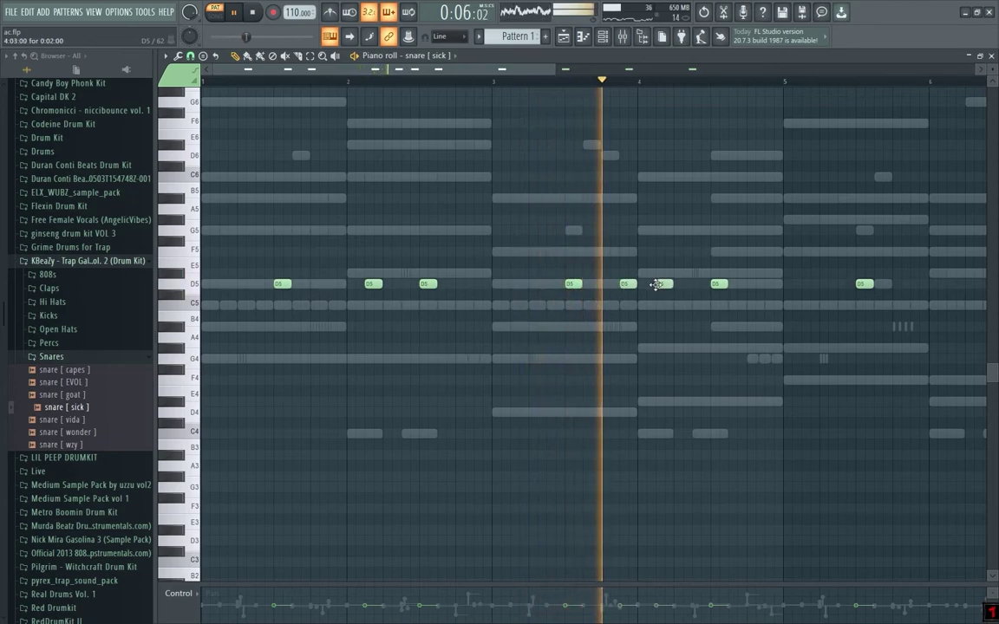
scroll(651, 293, down, 3)
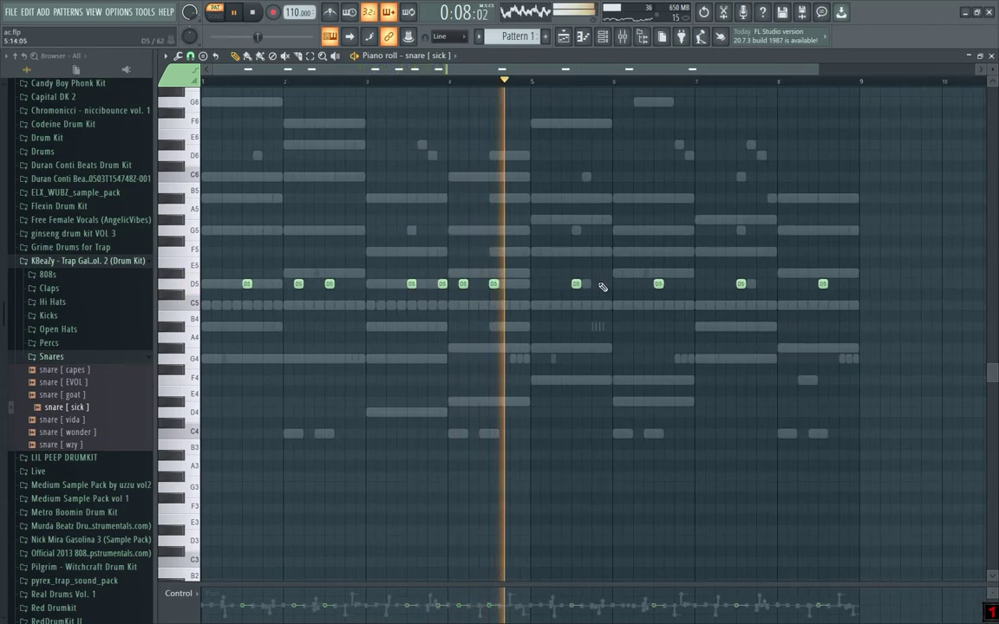
Step: Add extra D5 snare hits on step 3 of bar 6, step 15 of bar 7 and step 3 of bar 8
click(606, 285)
scroll(650, 292, down, 1)
click(537, 283)
click(671, 285)
right_click(524, 284)
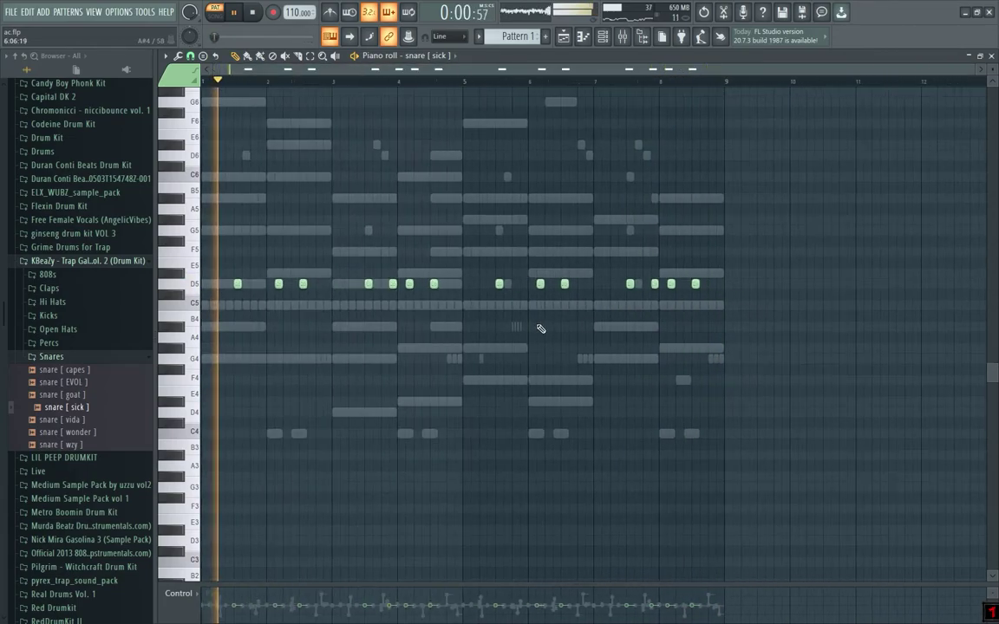
Step: Add the 808 [ all star ] sample as a new channel above the hi-hat channel and set it to cut itself
key(F6)
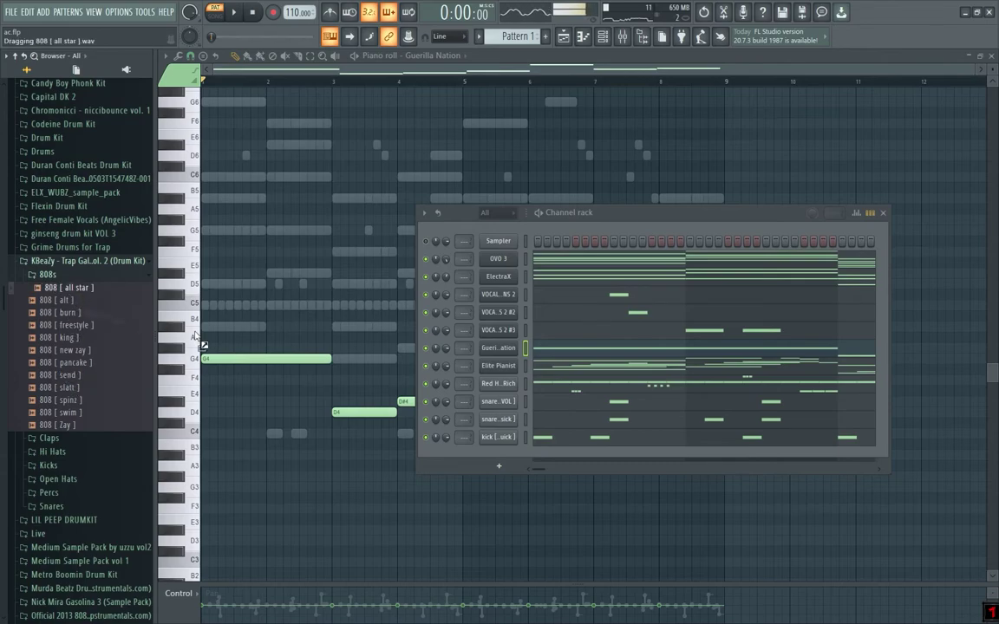
drag(501, 382, 503, 389)
right_click(503, 389)
click(538, 462)
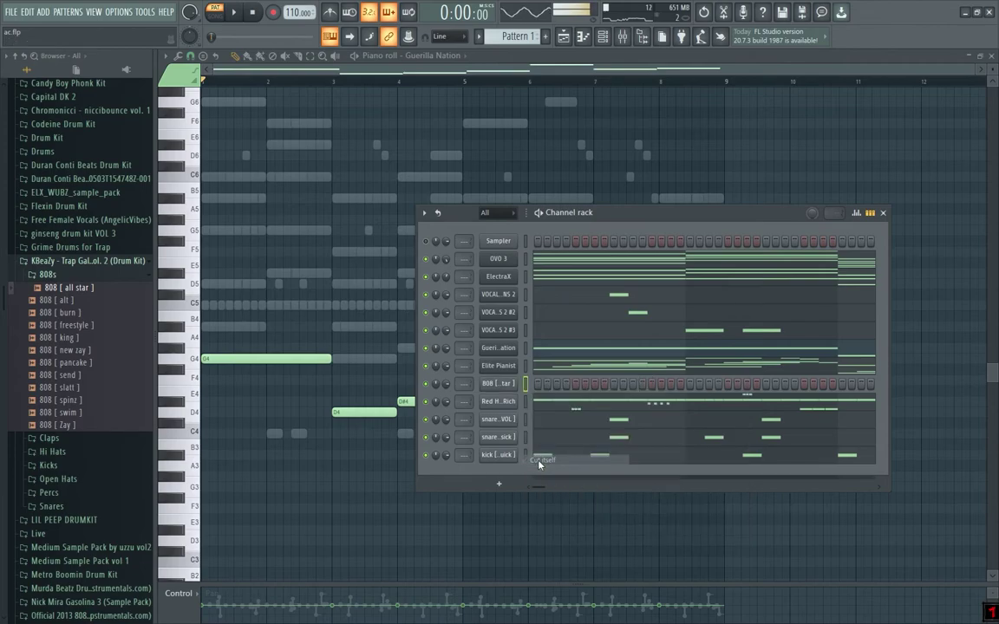
Step: Load the 808 [ all star ] sample in the Edison audio editor, detect its pitch regions and close the editor and channel windows
click(501, 388)
right_click(415, 434)
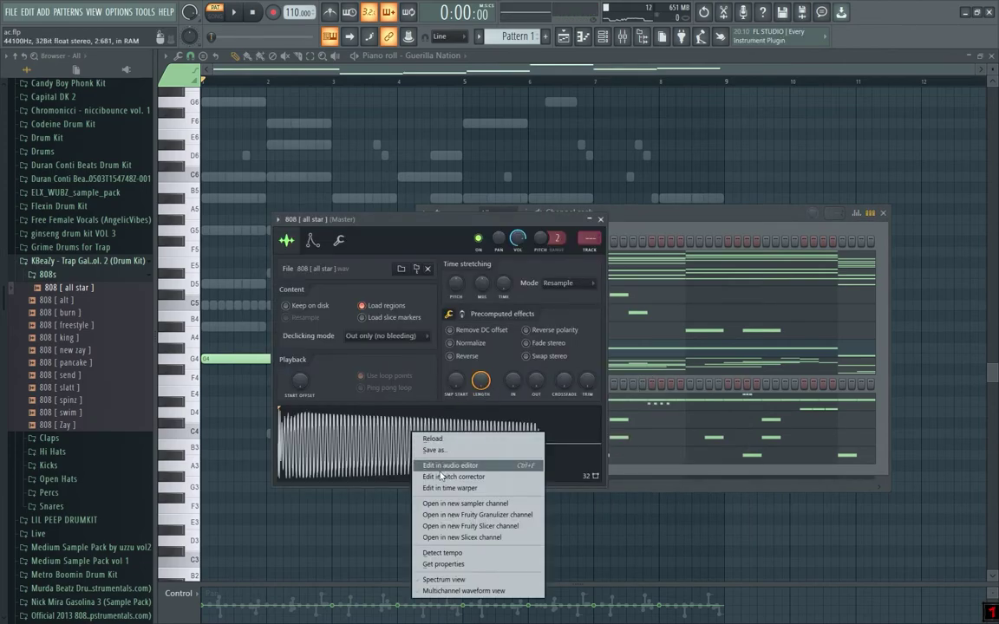
click(440, 467)
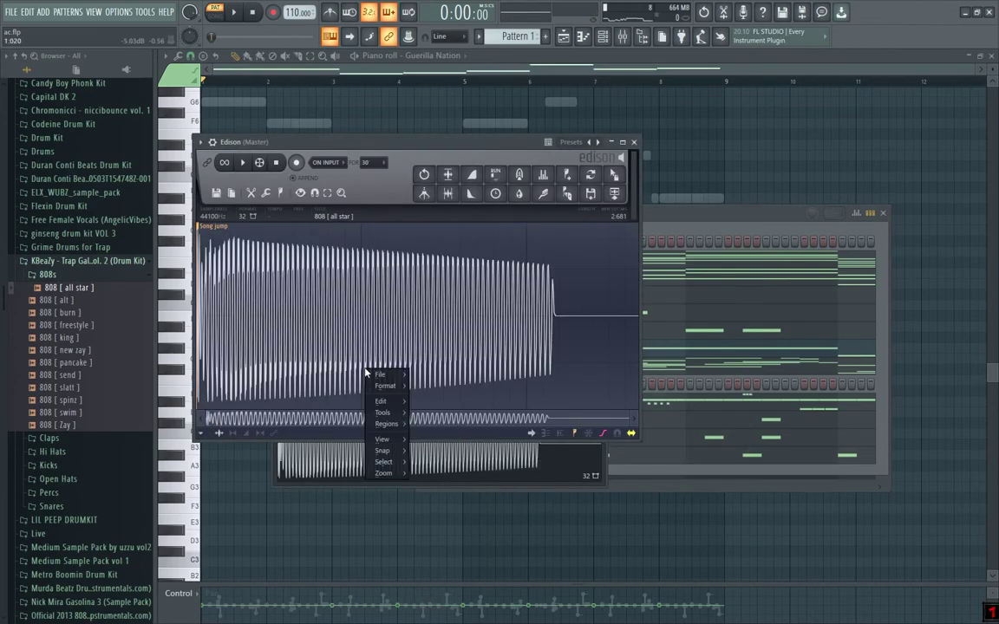
mouse_move(386, 424)
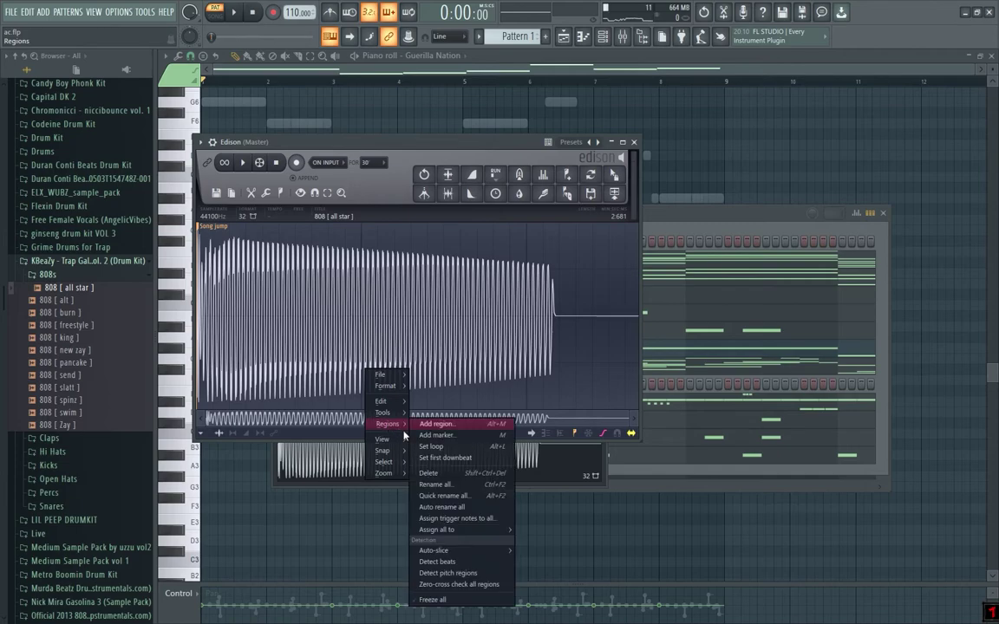
click(460, 574)
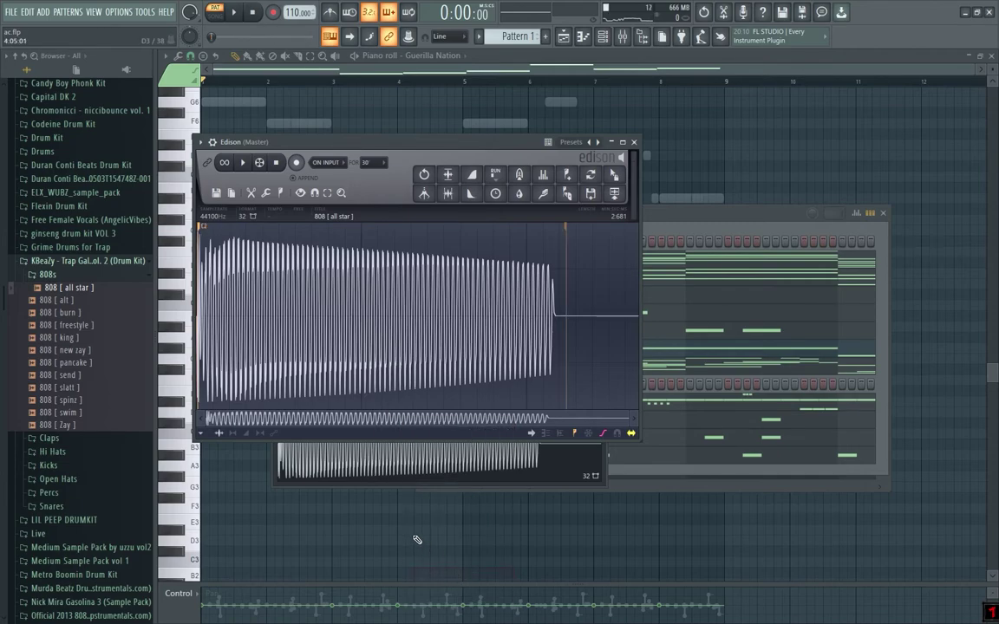
click(633, 141)
click(600, 220)
Step: Start the 808 line in the piano roll with two D5 notes on steps 1 and 7 of bar 1
right_click(508, 392)
click(527, 396)
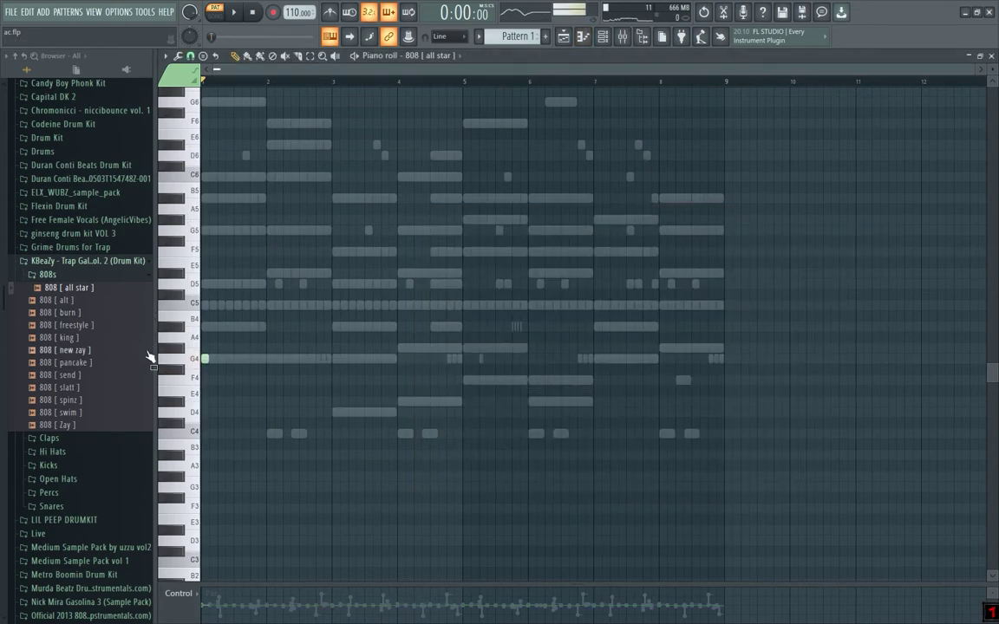
key(F6)
key(space)
key(F6)
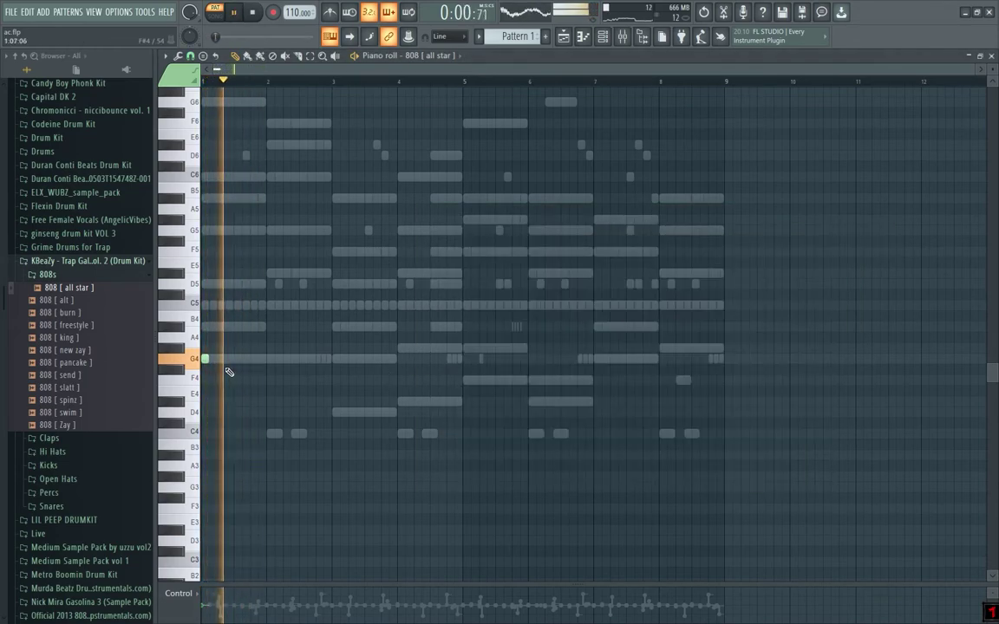
scroll(260, 365, up, 4)
click(279, 360)
key(ctrl+a)
key(space)
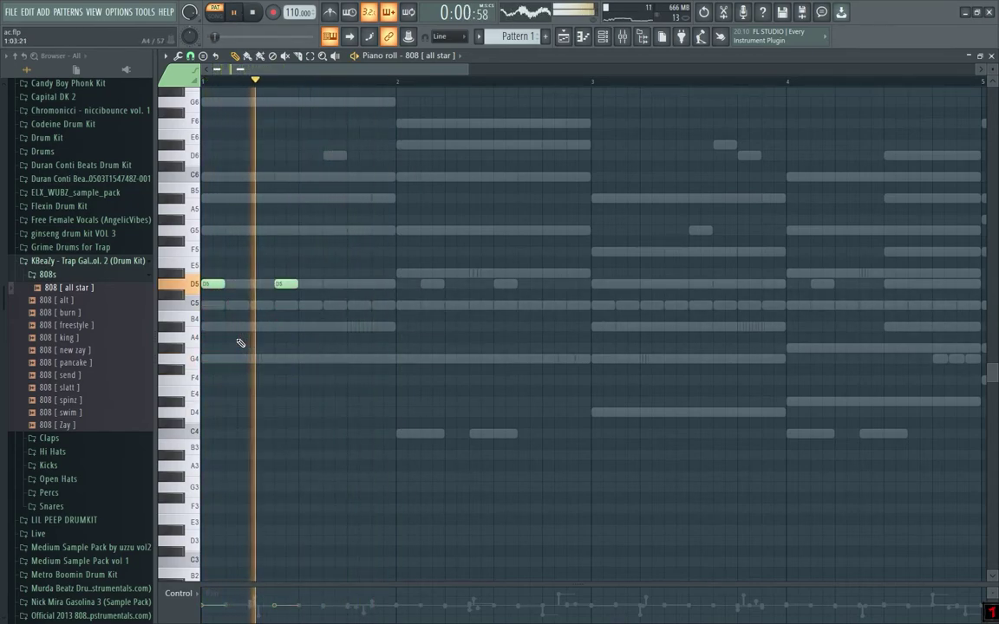
Step: Add 808 notes at D#5 on step 7 of bar 2, A#4 on step 1 of bar 3 and C5 on step 5 of bar 4
key(space)
click(475, 274)
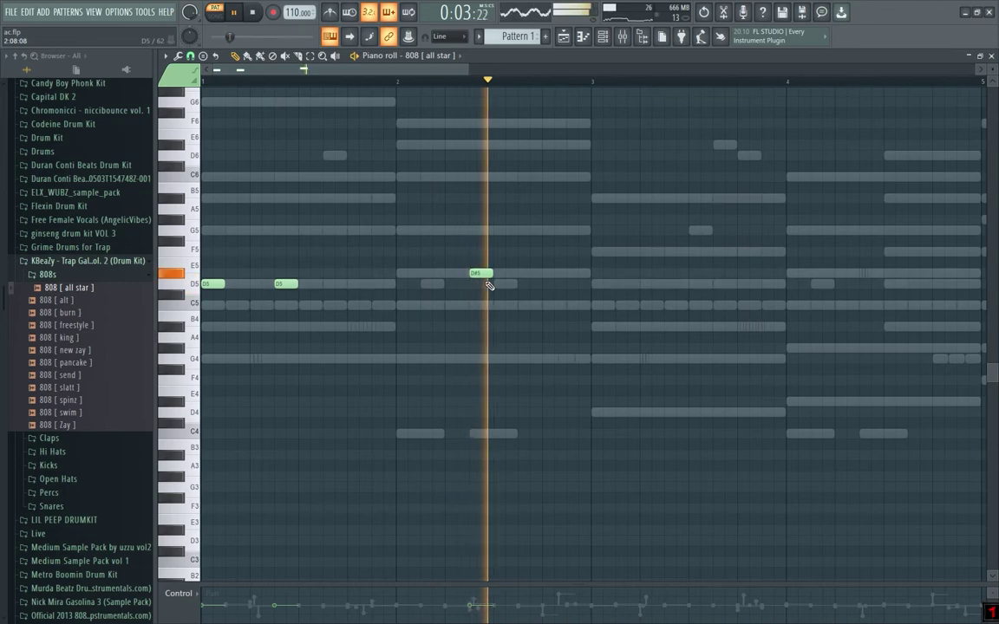
click(604, 328)
scroll(589, 336, down, 3)
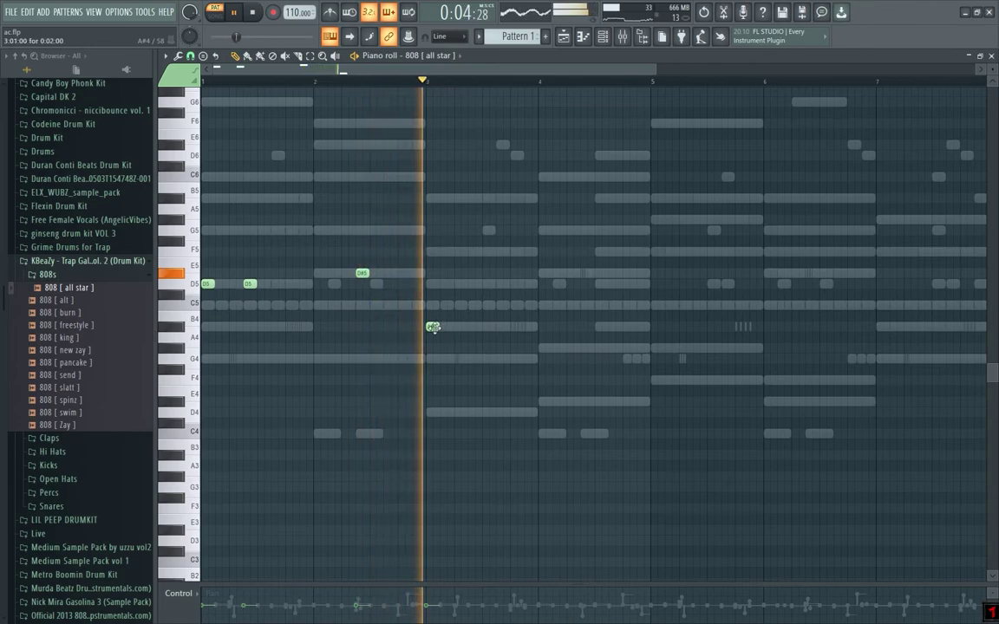
click(544, 305)
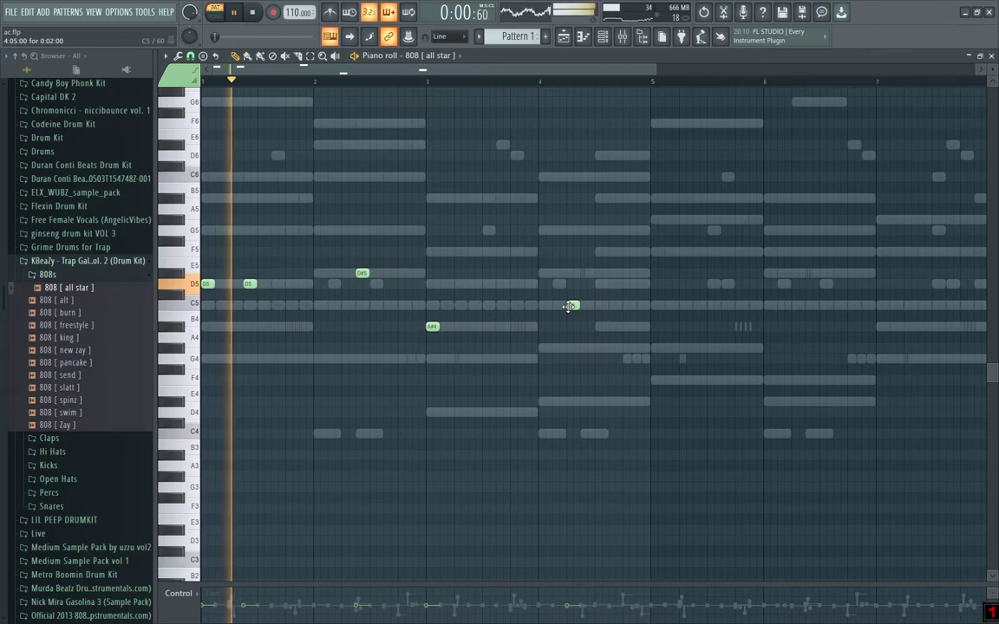
Step: Mute the Guerilla Nation channel and add 808 notes at C5 on step 3 of bar 4 and A#4 on step 7 of bar 3
key(F6)
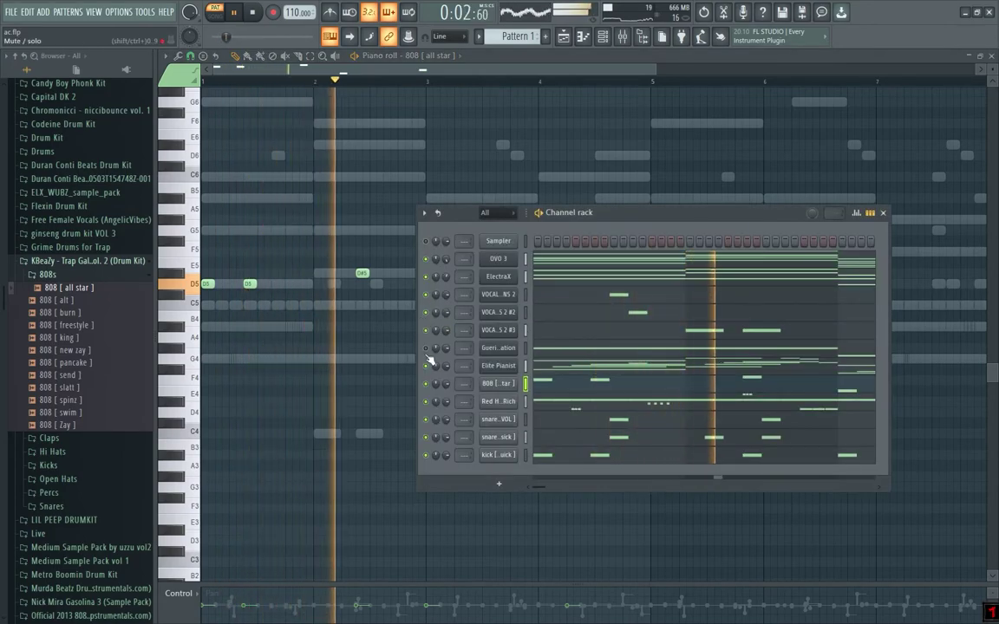
key(F6)
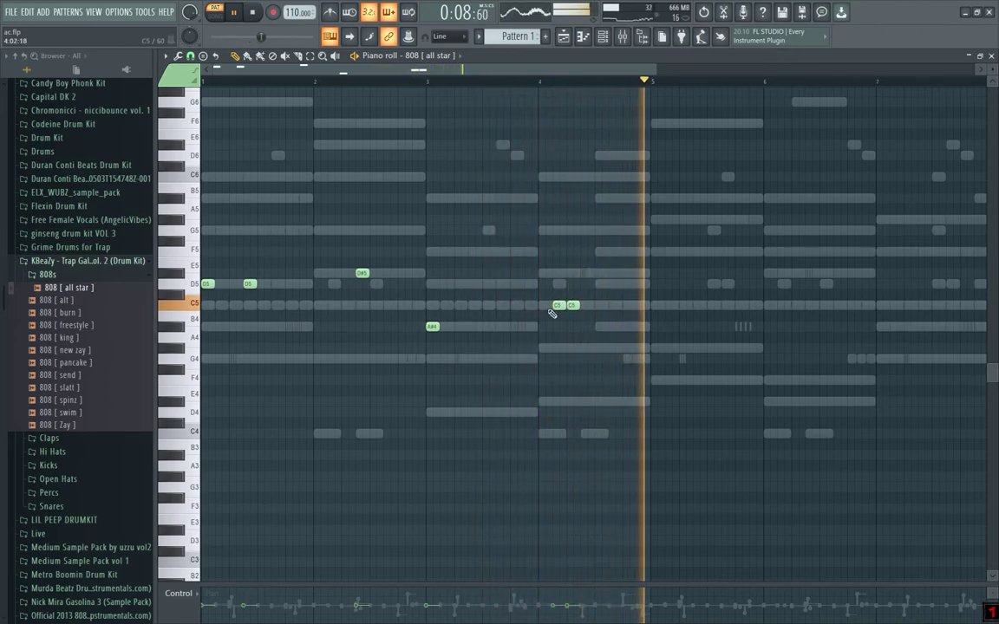
click(469, 327)
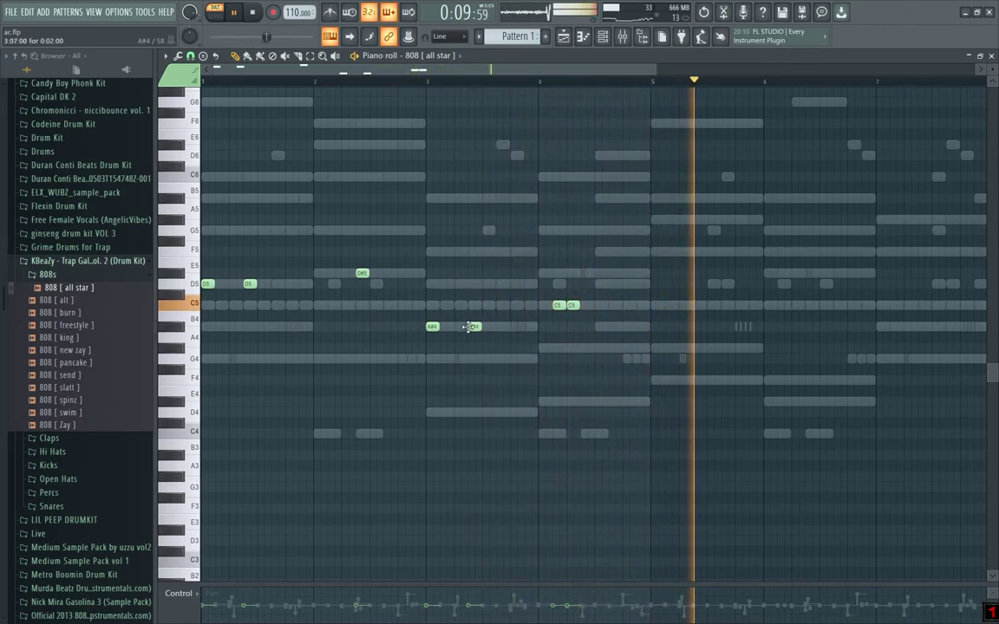
click(434, 82)
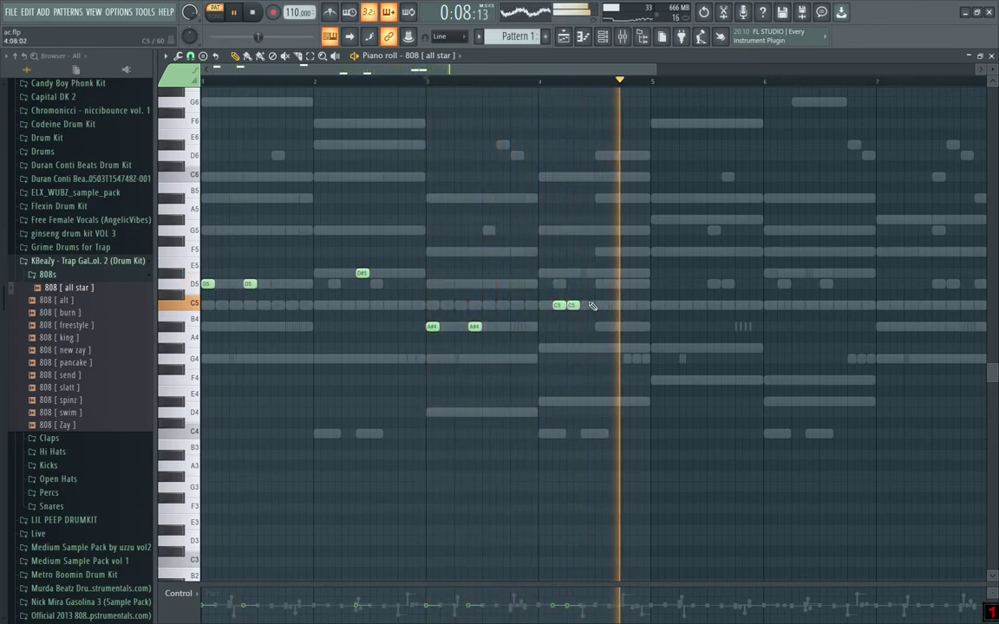
Step: Add 808 notes on steps 11 and 15 of bar 4 and raise all four notes of that bar to G5
drag(623, 305, 558, 278)
click(641, 305)
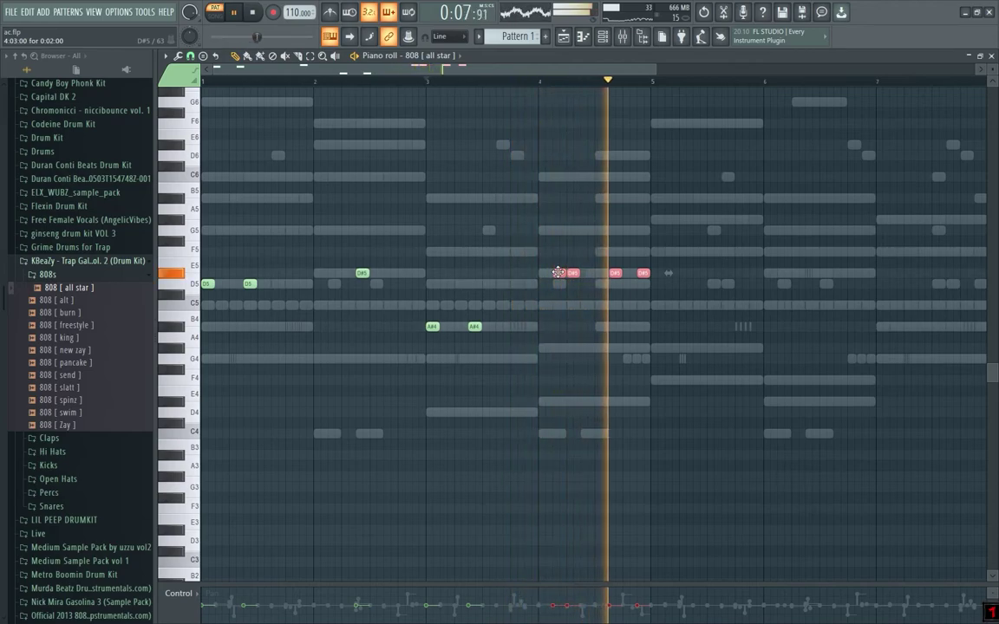
key(ctrl+d)
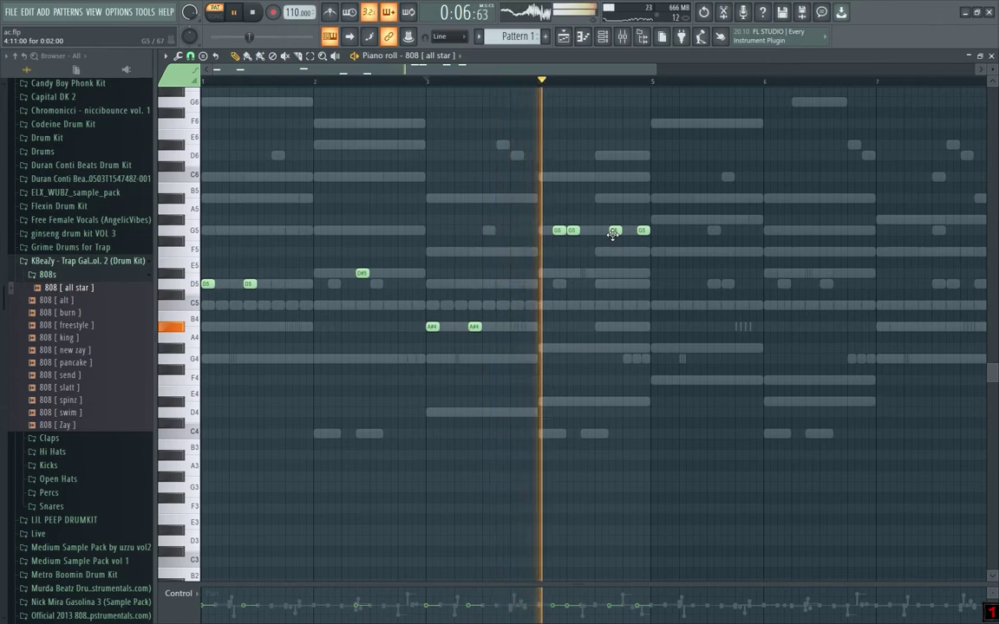
Step: Raise the two 808 notes in bar 3 to D5 and play the pattern back from there
drag(551, 281, 436, 251)
key(space)
key(space)
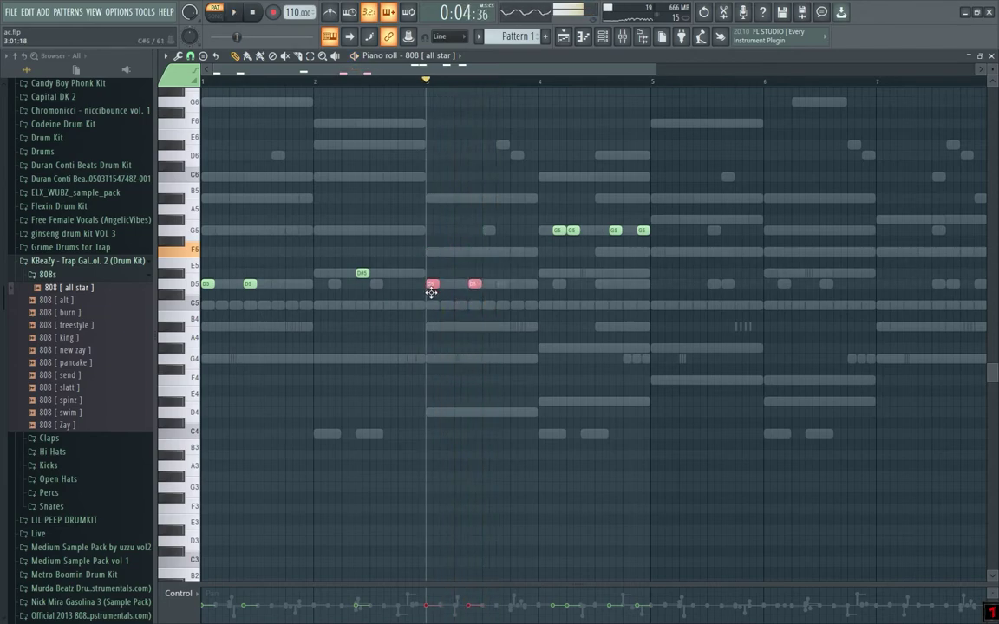
right_click(483, 353)
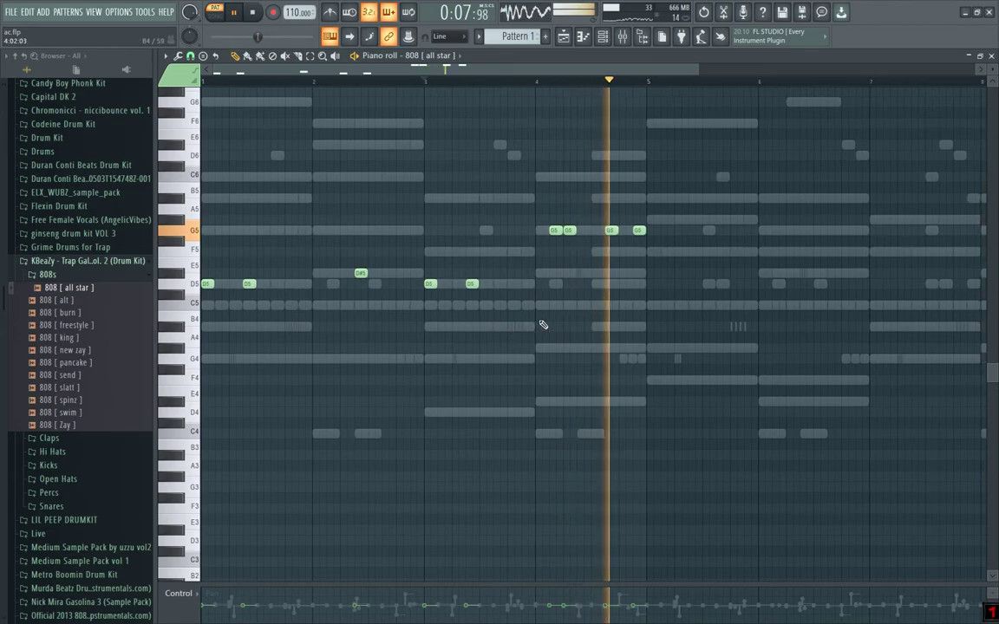
Step: Duplicate the four-bar 808 line into bars 5 to 8 and lower the two bar 5 notes to C5
scroll(542, 328, down, 2)
key(ctrl+b)
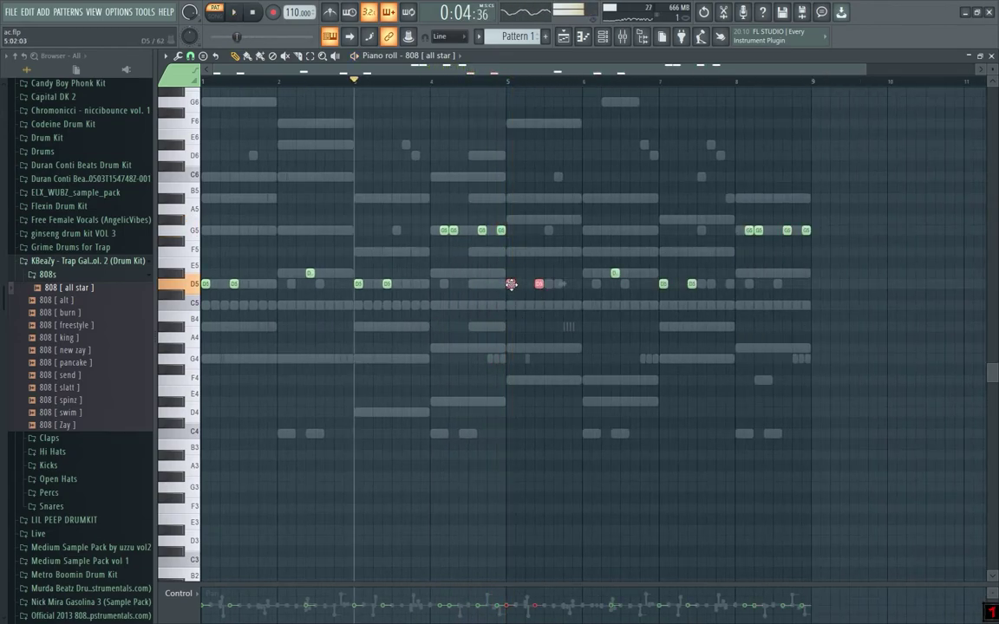
click(506, 76)
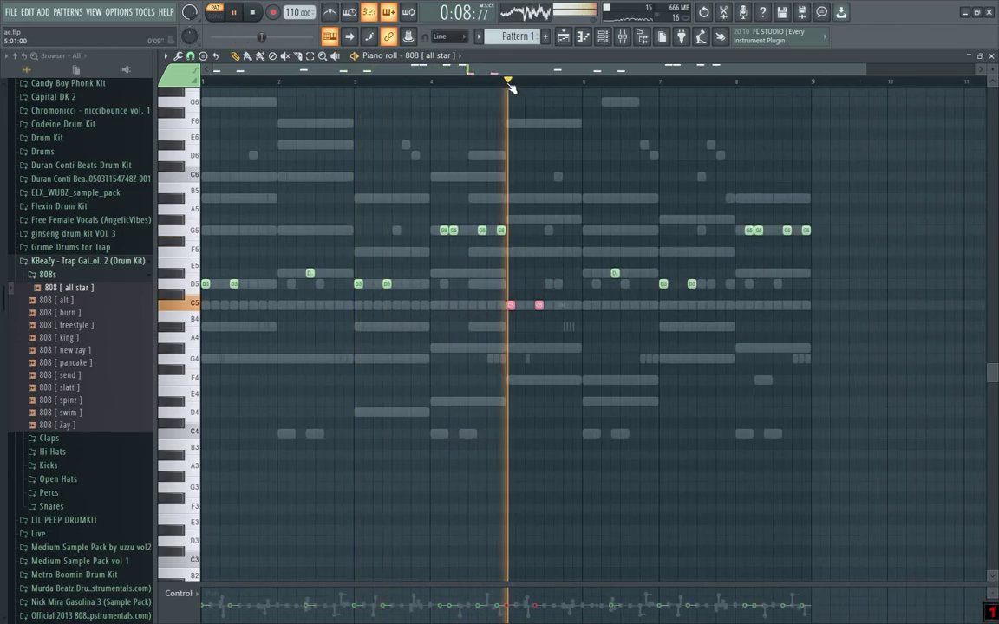
Step: Raise the two 808 notes in bar 7 to F5 and listen through to the end of bar 8
scroll(641, 312, up, 2)
drag(458, 305, 733, 250)
scroll(724, 258, down, 2)
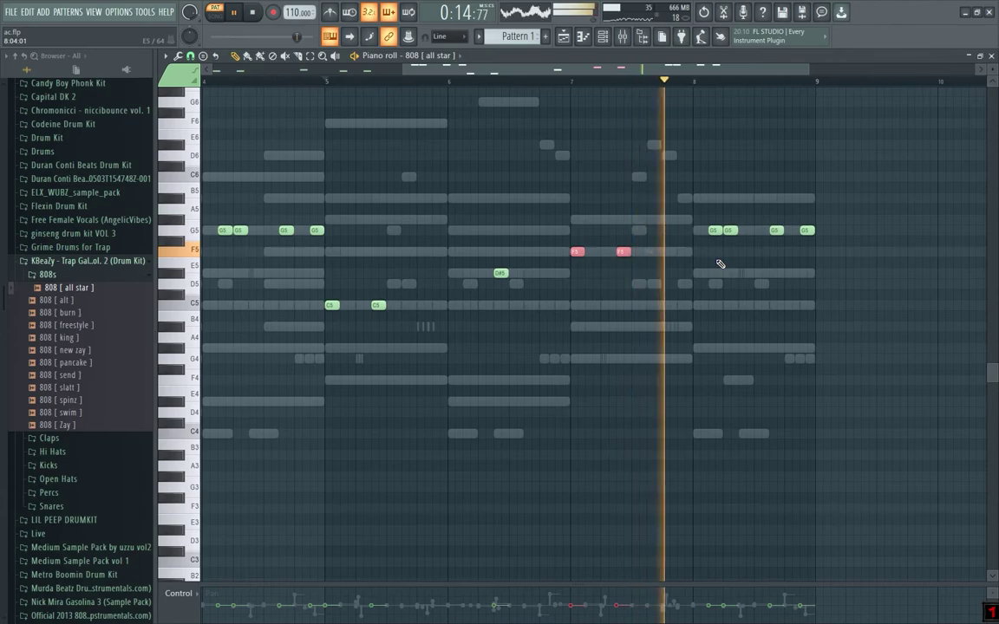
scroll(720, 264, down, 2)
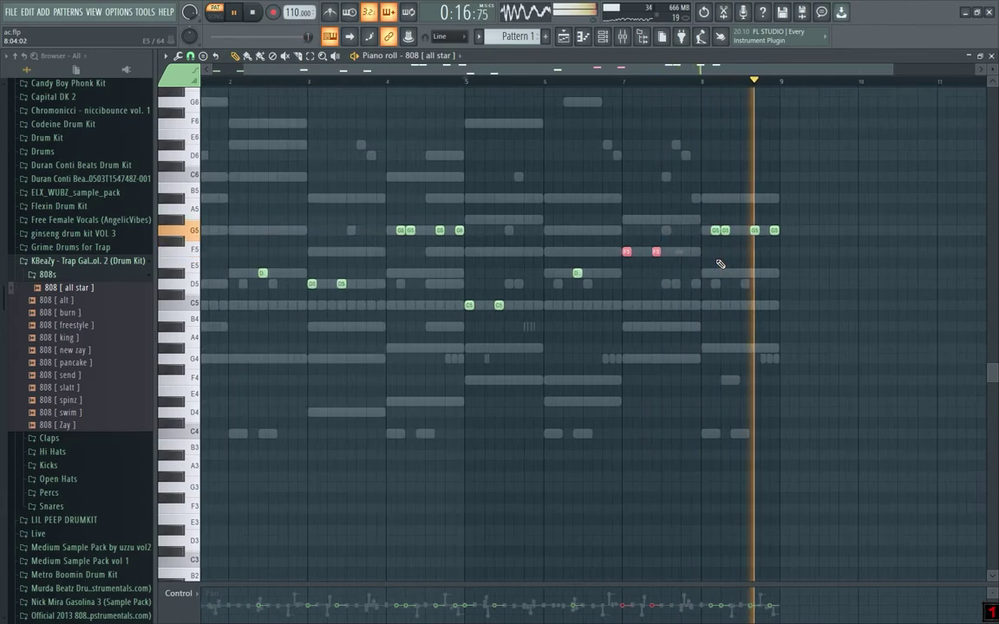
scroll(728, 265, down, 1)
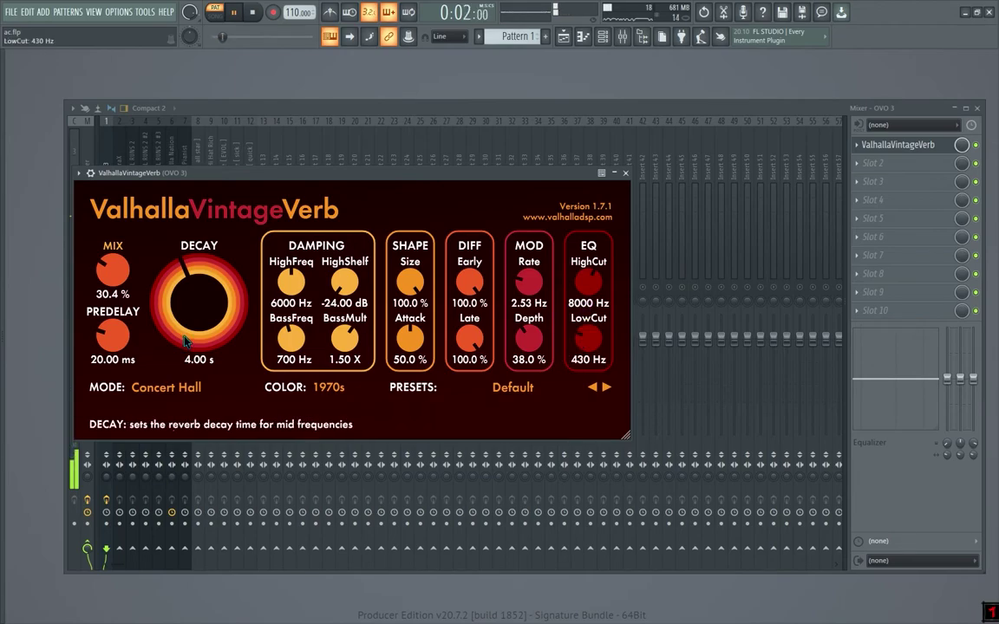
Step: Set the ValhallaVintageVerb reverb mode on the OVO 3 mixer track to Room and close the plugin
click(168, 388)
click(164, 185)
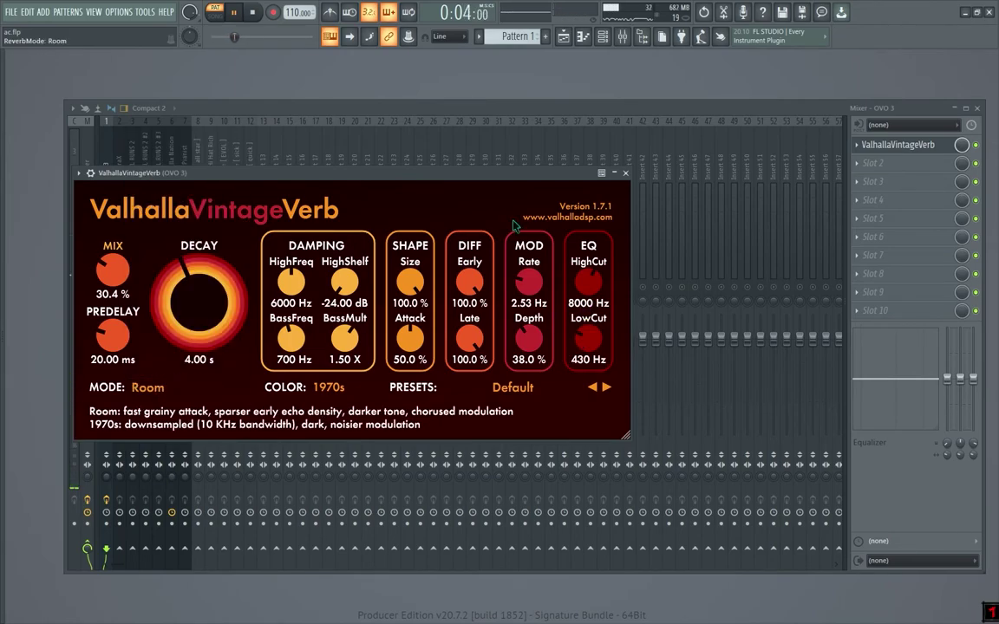
click(626, 175)
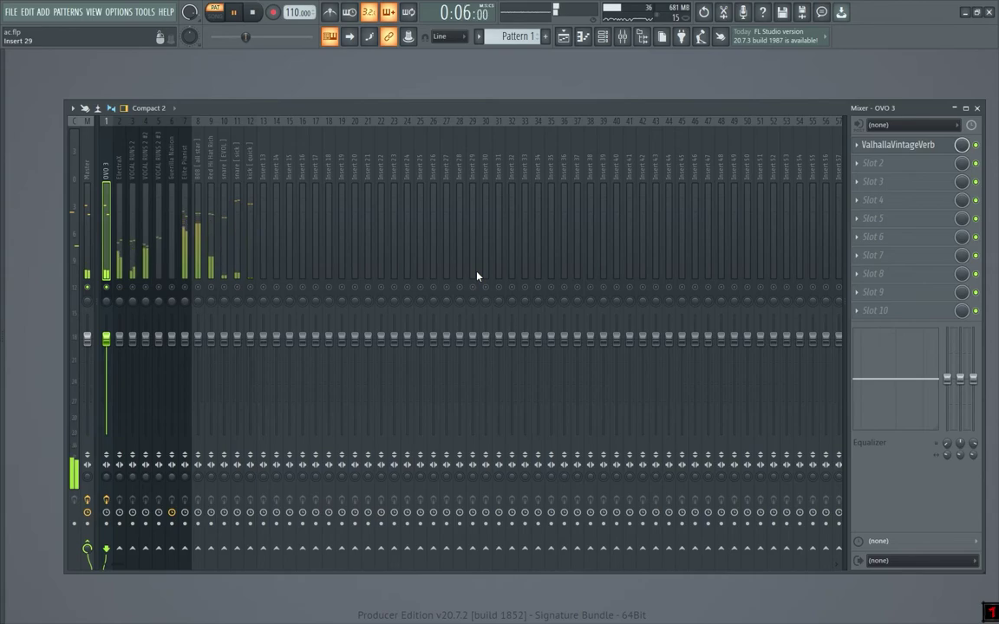
Step: Load Fruity Delay 3 into effect slot 2 of the OVO 3 mixer track and stop playback
click(866, 167)
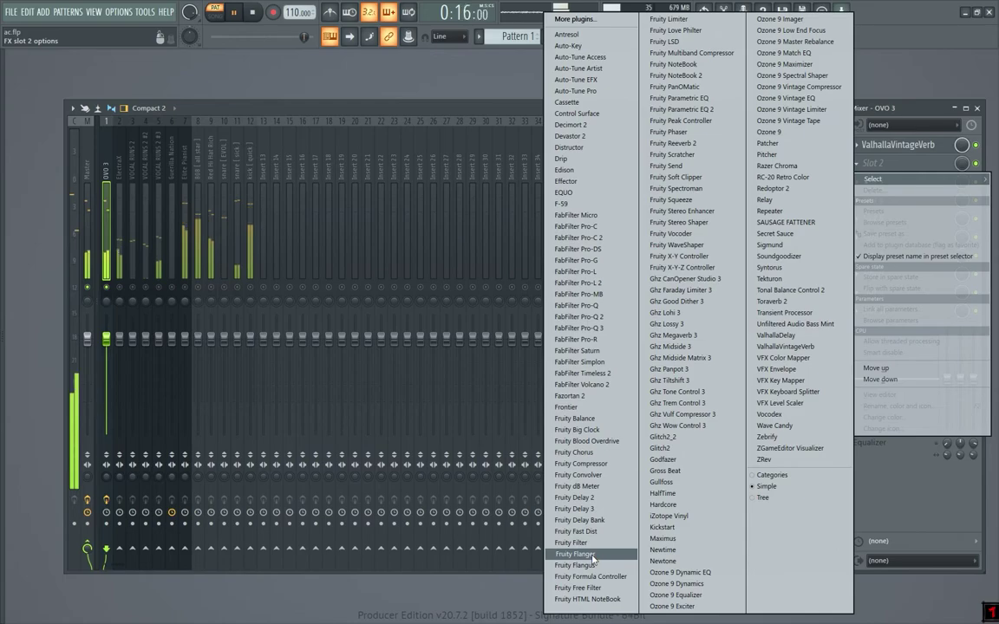
click(587, 510)
key(space)
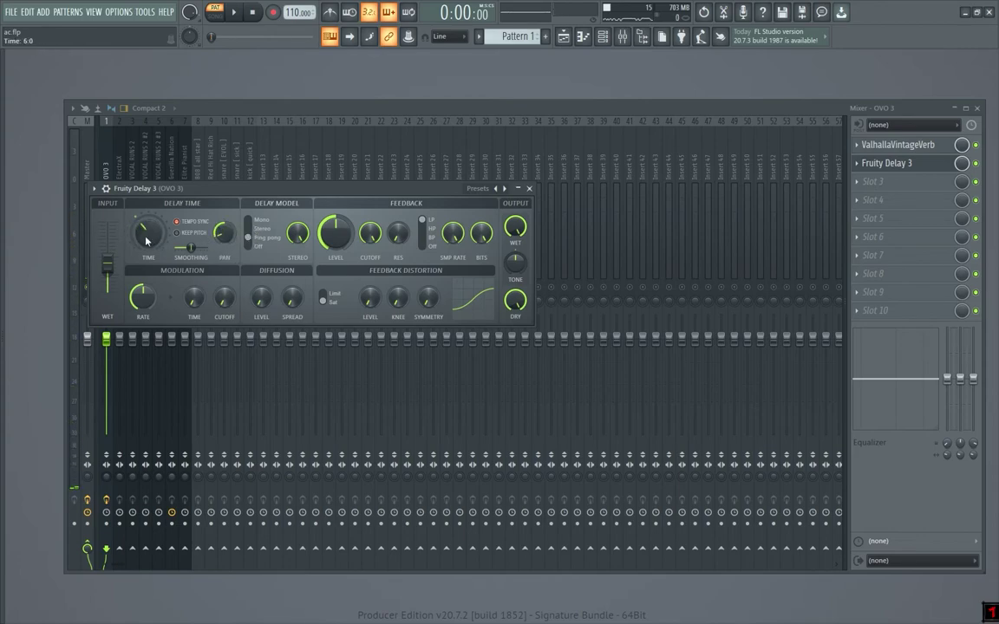
Step: Shorten the Fruity Delay 3 delay time to below 4:0 while auditioning the pattern, and close the plugin
key(space)
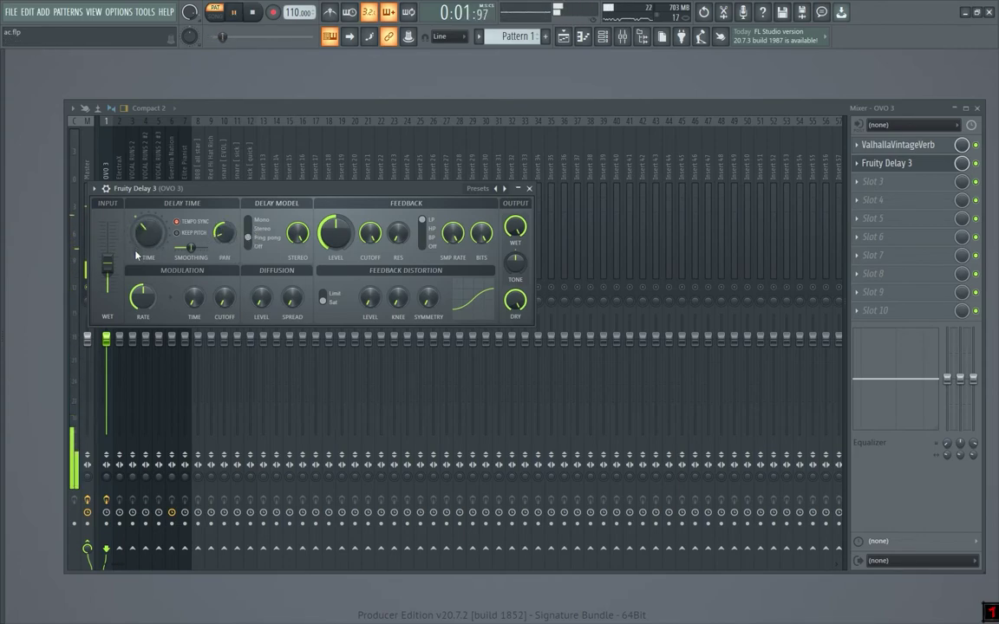
key(space)
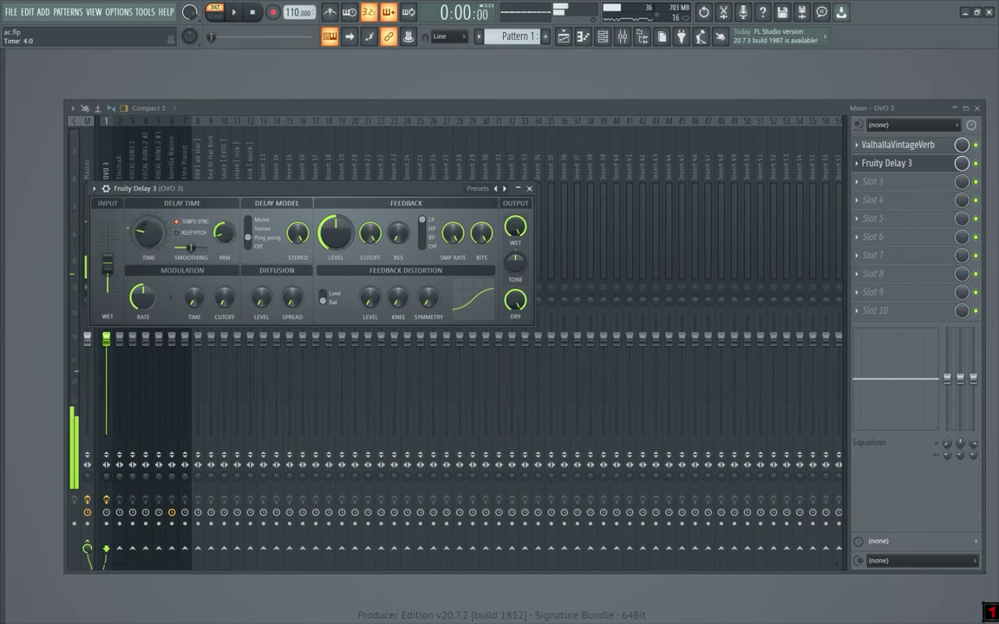
key(space)
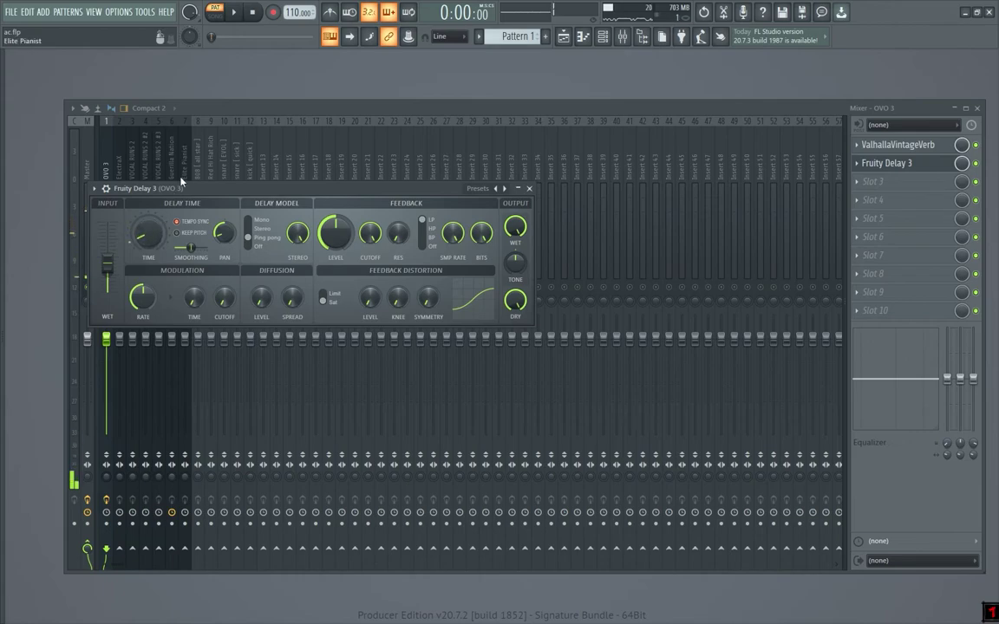
key(space)
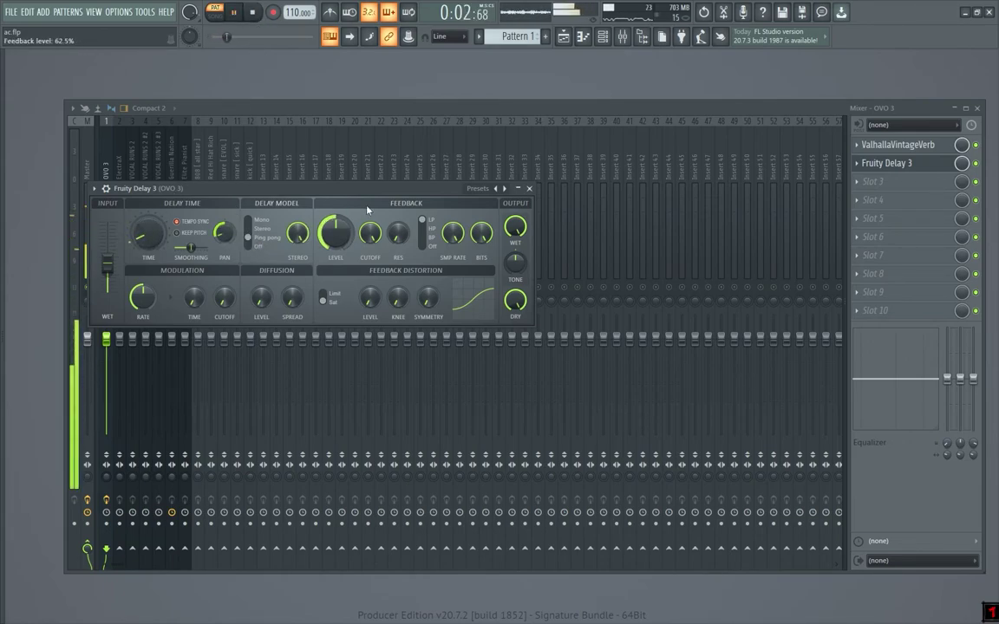
click(531, 190)
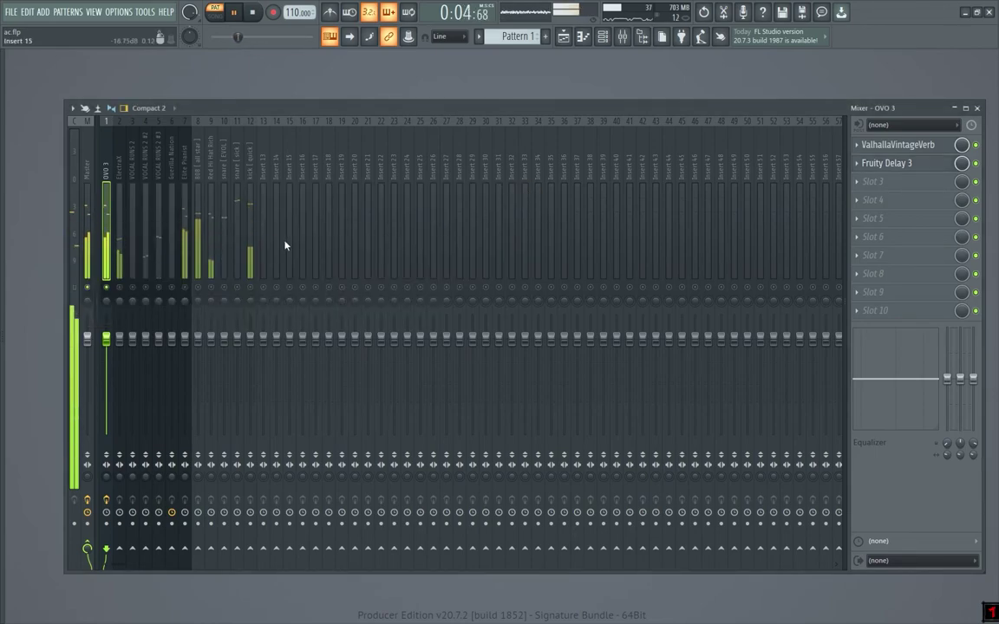
Step: Lower the OVO 3 mixer track's volume and load Drip with the LO-FI preset into its effect slot 3
drag(106, 339, 108, 356)
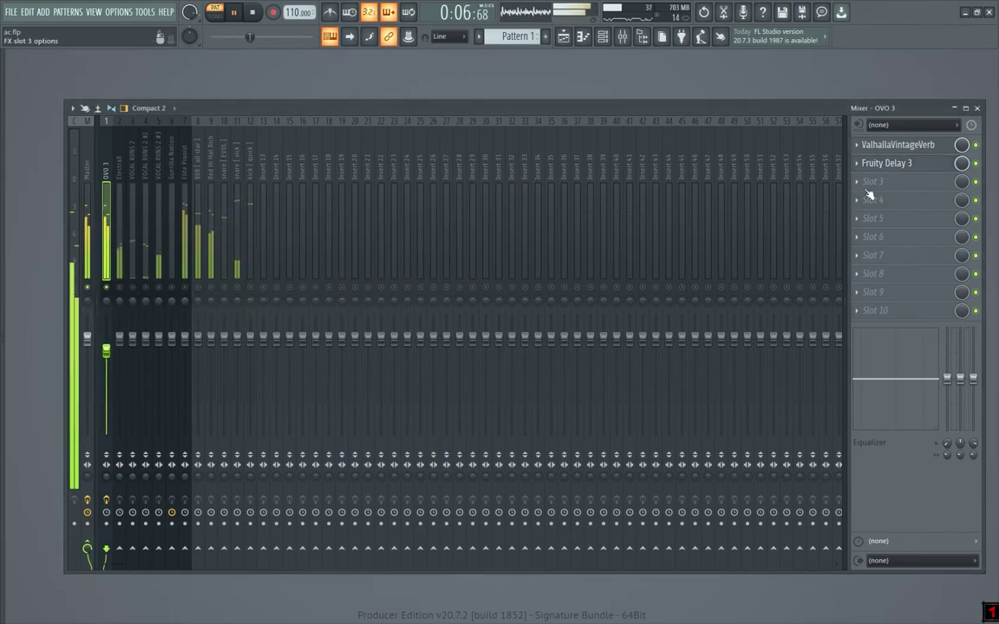
click(876, 181)
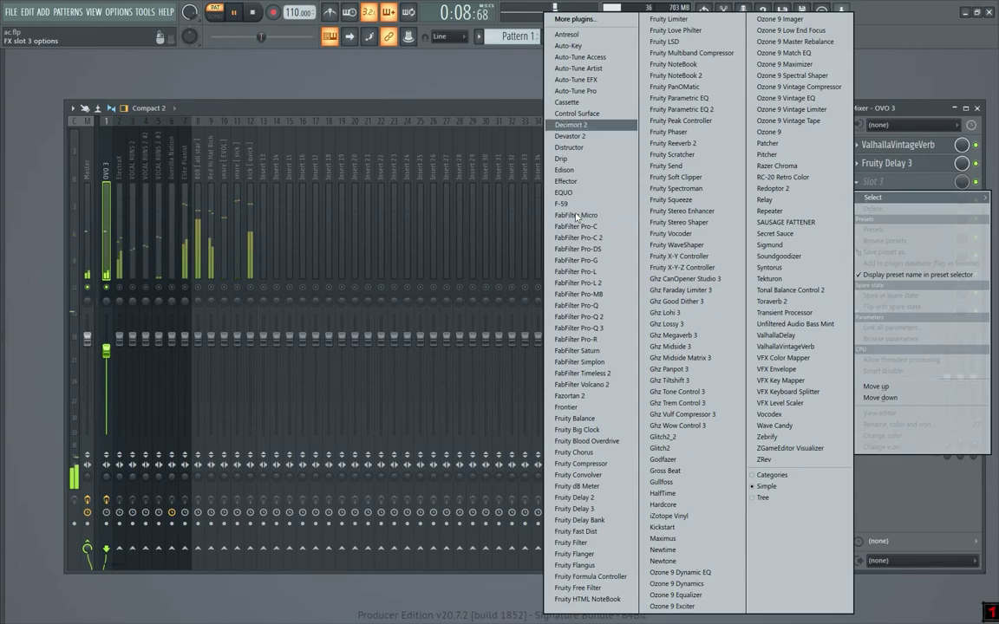
click(571, 159)
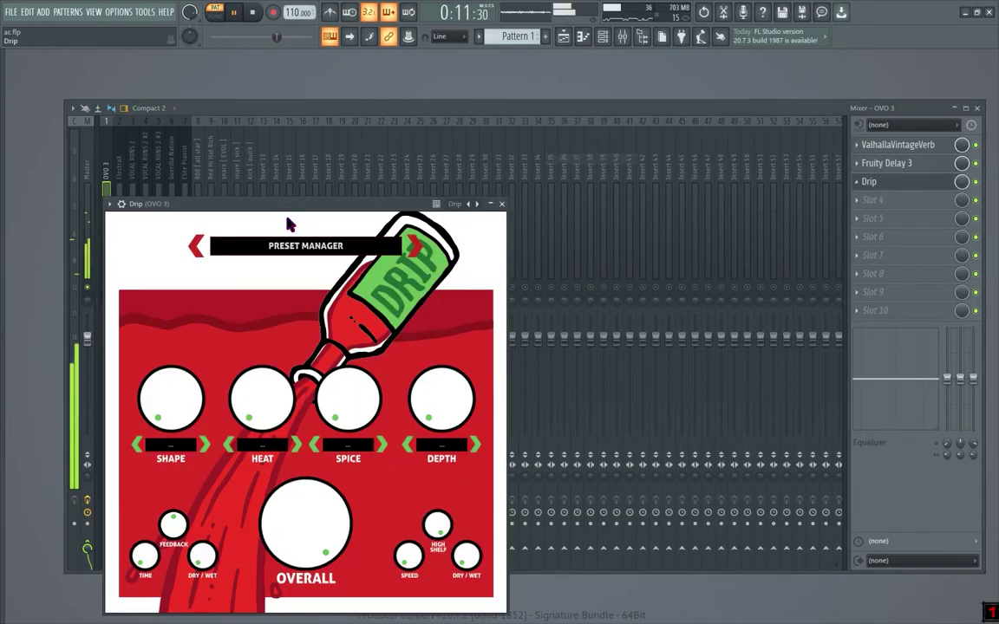
key(space)
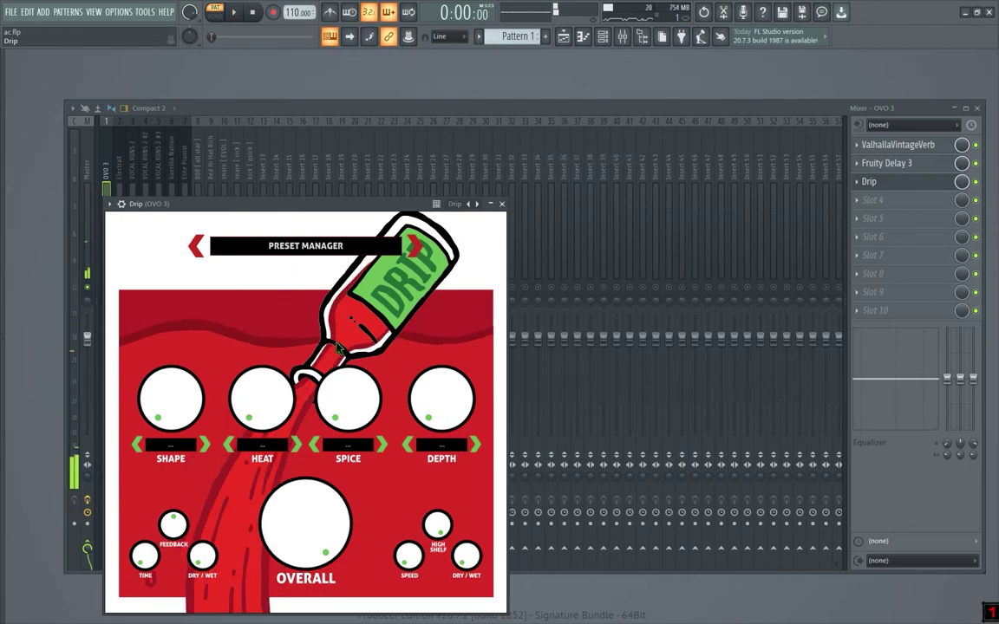
click(311, 249)
click(300, 446)
key(space)
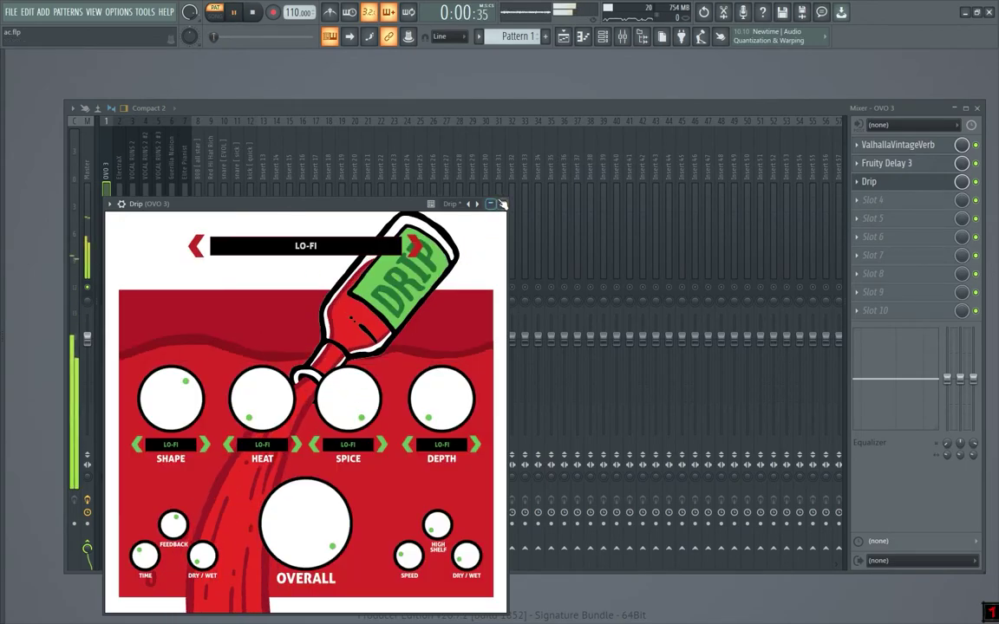
click(502, 204)
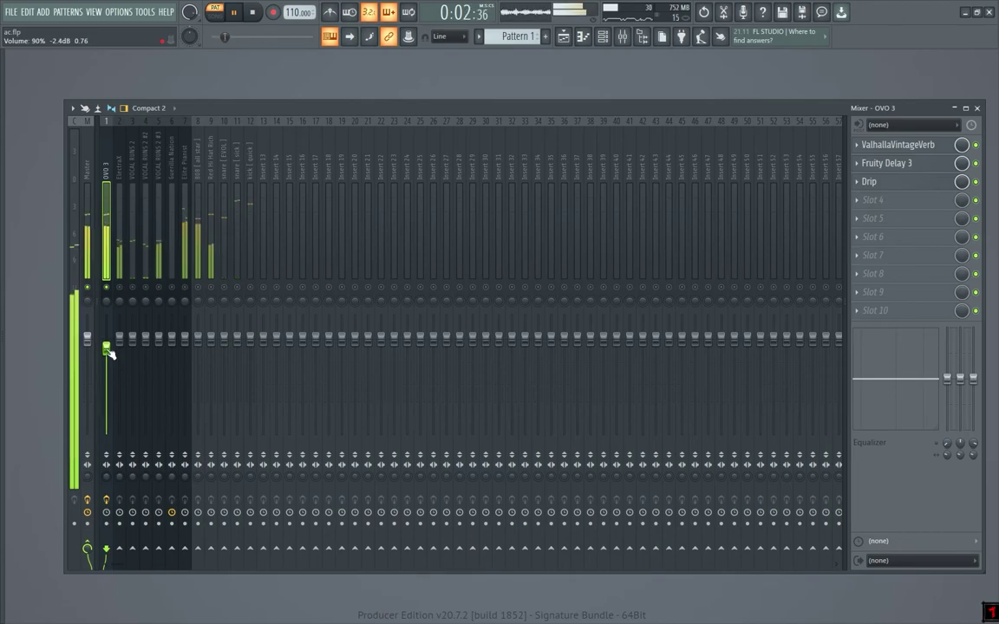
Step: Open the slot options of Fruity Limiter on the Master track and lower the OVO 3 track's volume slightly
click(91, 264)
click(857, 310)
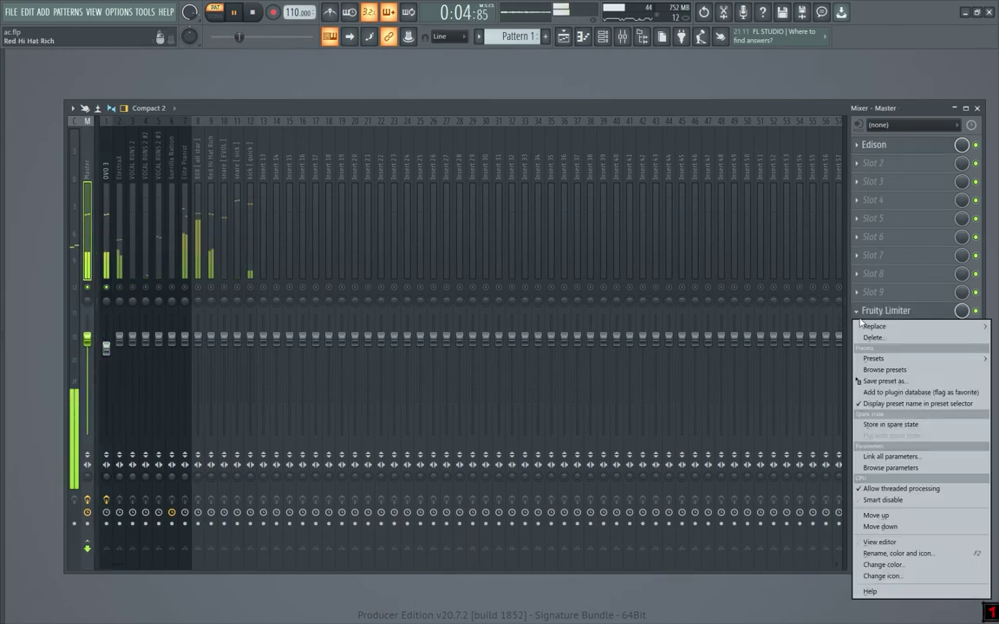
click(107, 352)
Step: Solo the ElectraX mixer track, lower its volume, and load Drip with the EXILE preset into its first effect slot
click(120, 284)
drag(119, 339, 120, 371)
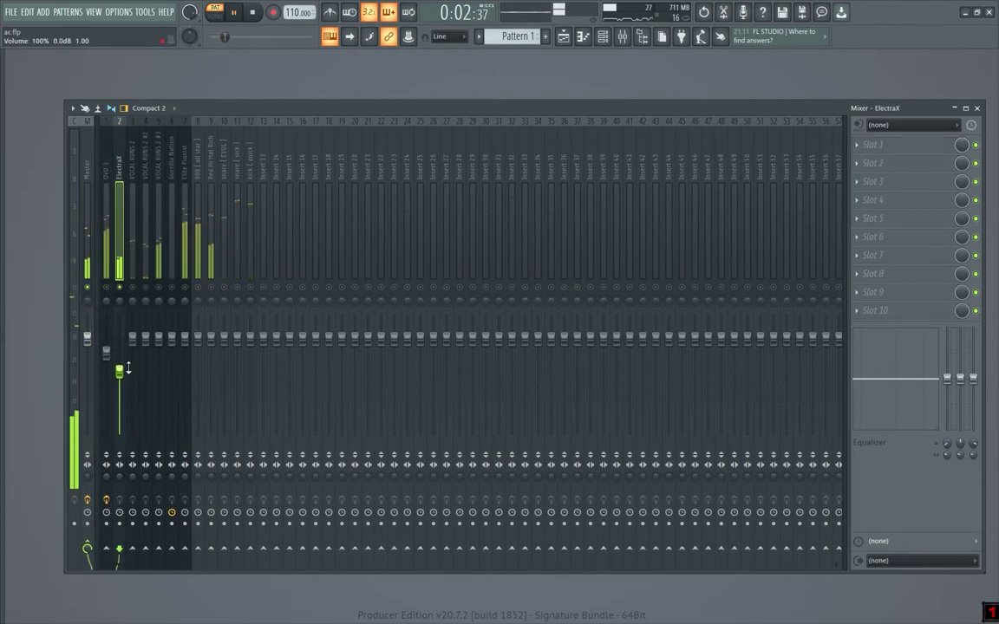
click(856, 146)
mouse_move(872, 161)
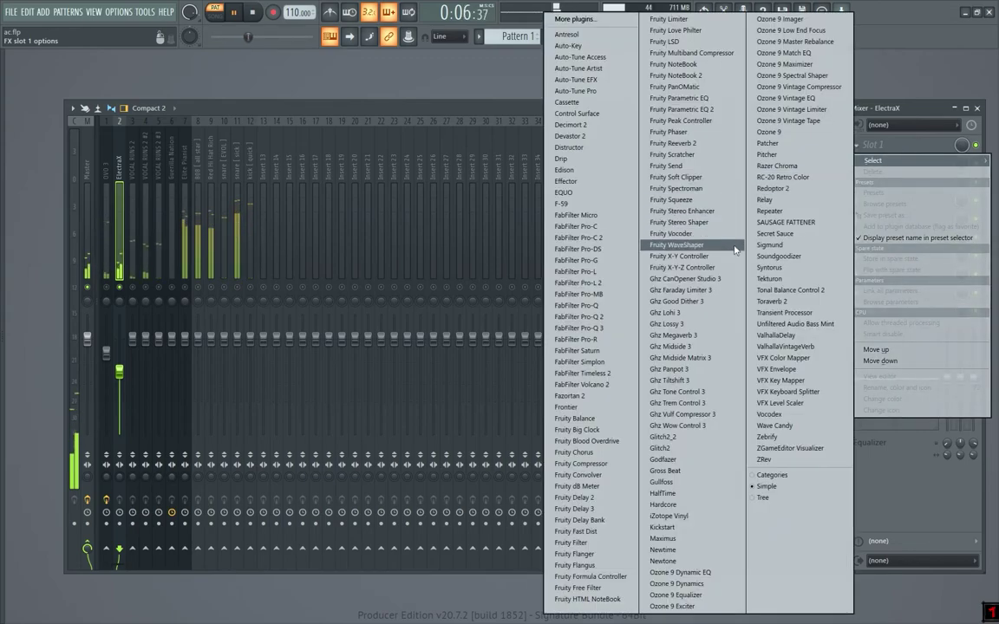
click(566, 159)
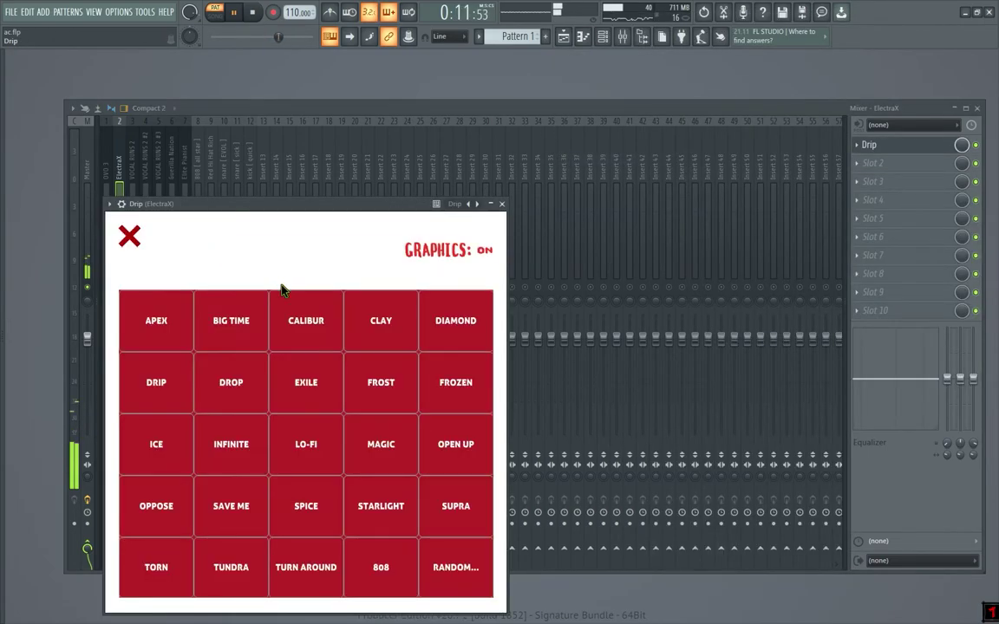
click(293, 406)
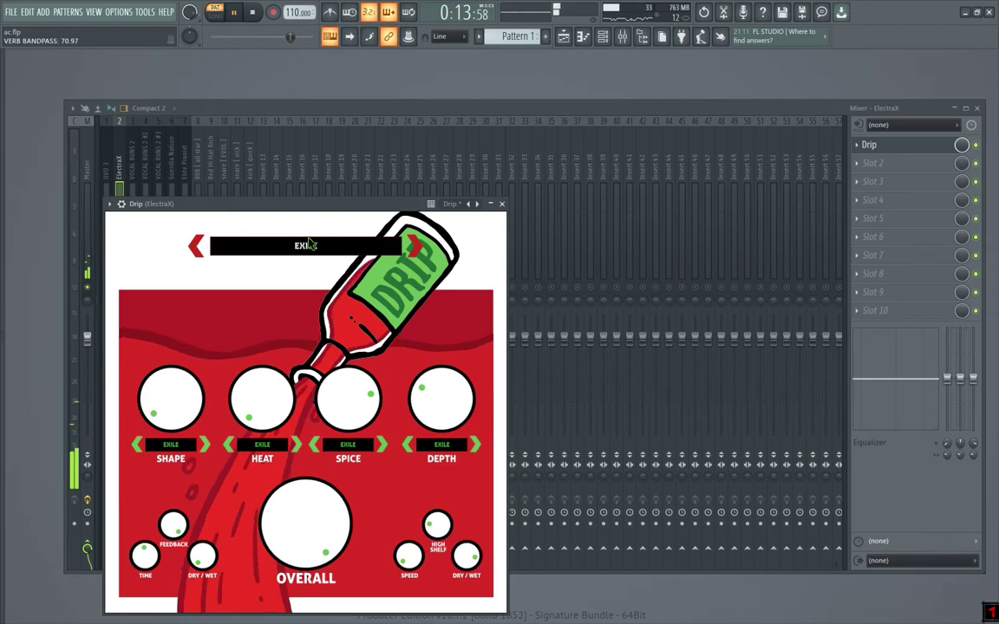
click(502, 204)
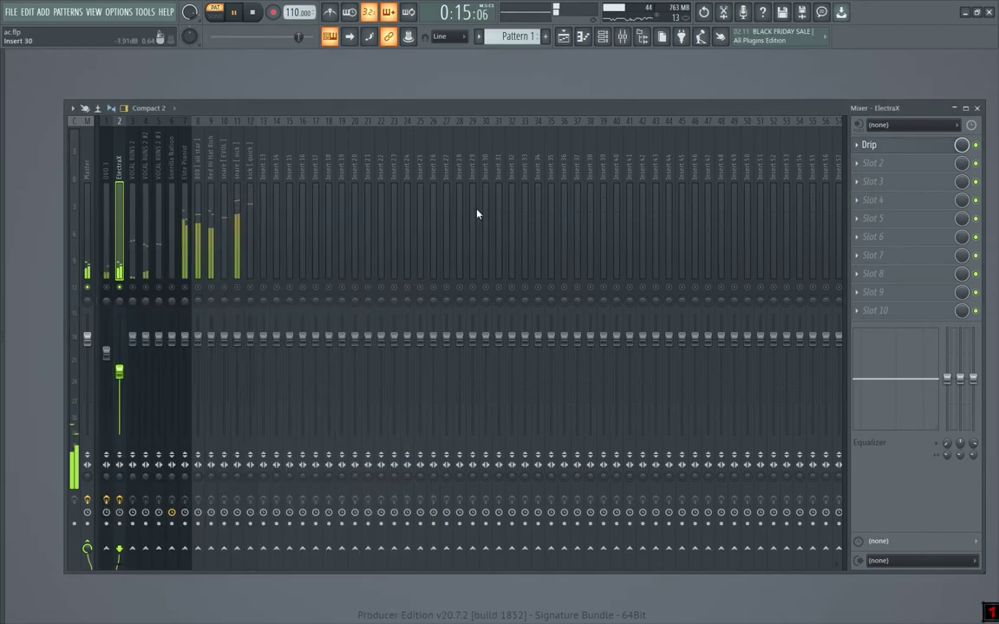
Step: Unsolo ElectraX and rebalance the melody tracks, with ElectraX slightly louder and Elite Pianist at 82% volume
right_click(119, 287)
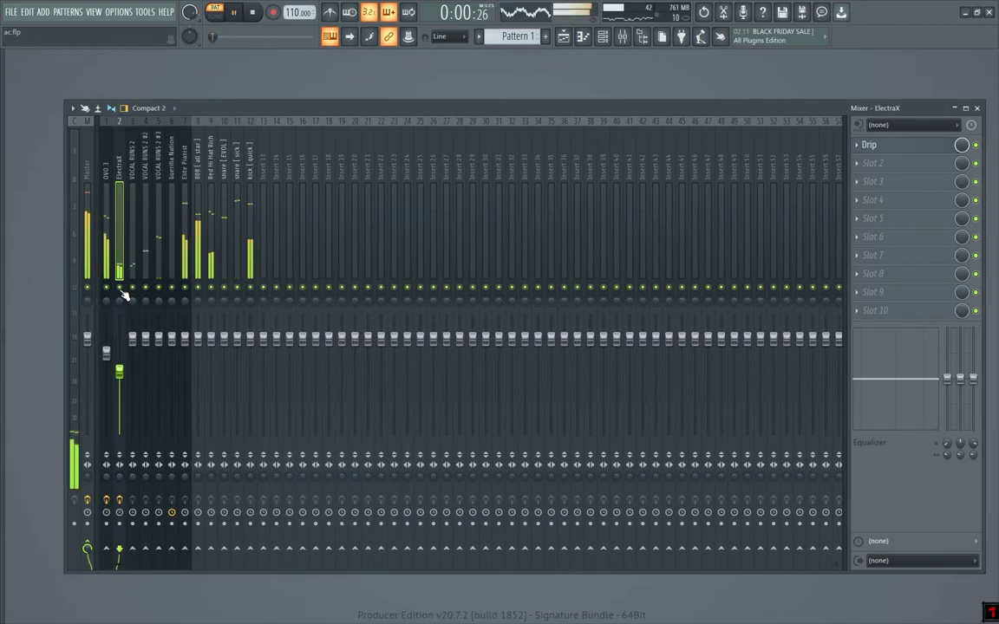
drag(118, 372, 119, 369)
drag(185, 338, 184, 356)
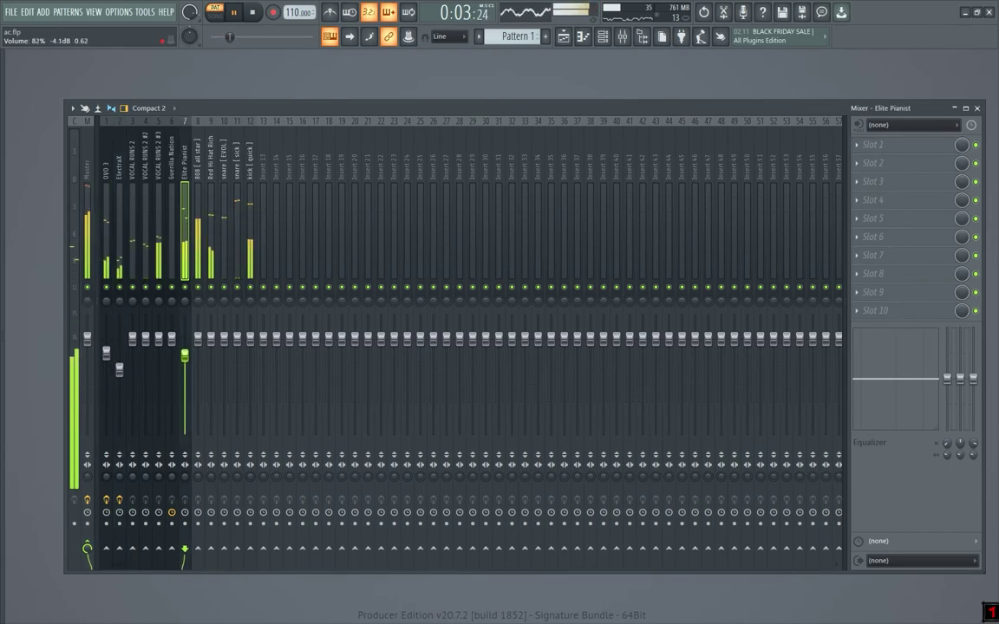
Step: Solo the three VOCAL RUNS 2 mixer tracks and route them only to Insert 20
right_click(132, 287)
click(145, 287)
click(159, 288)
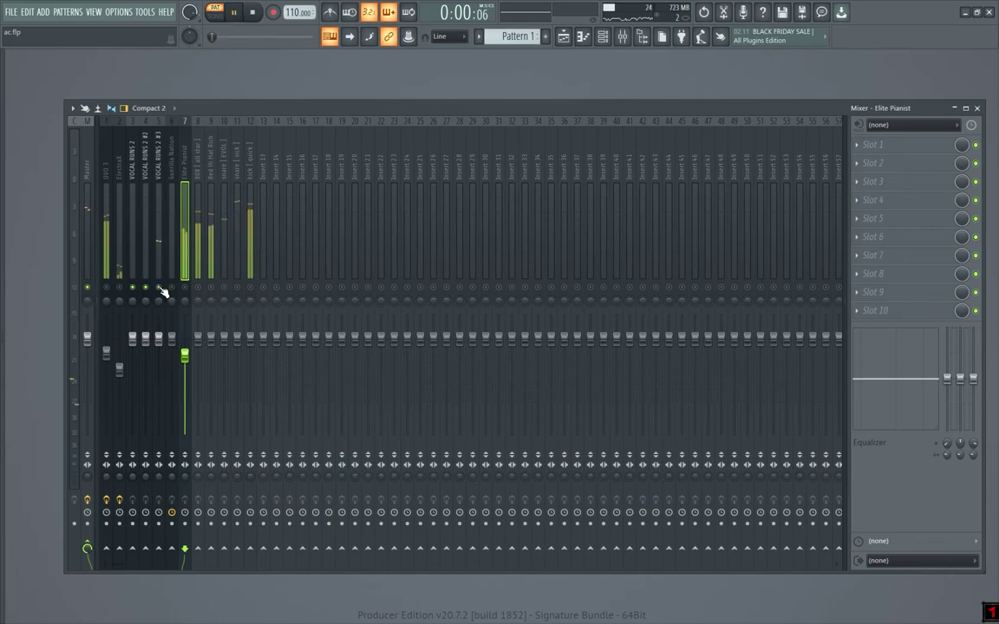
drag(158, 269, 129, 270)
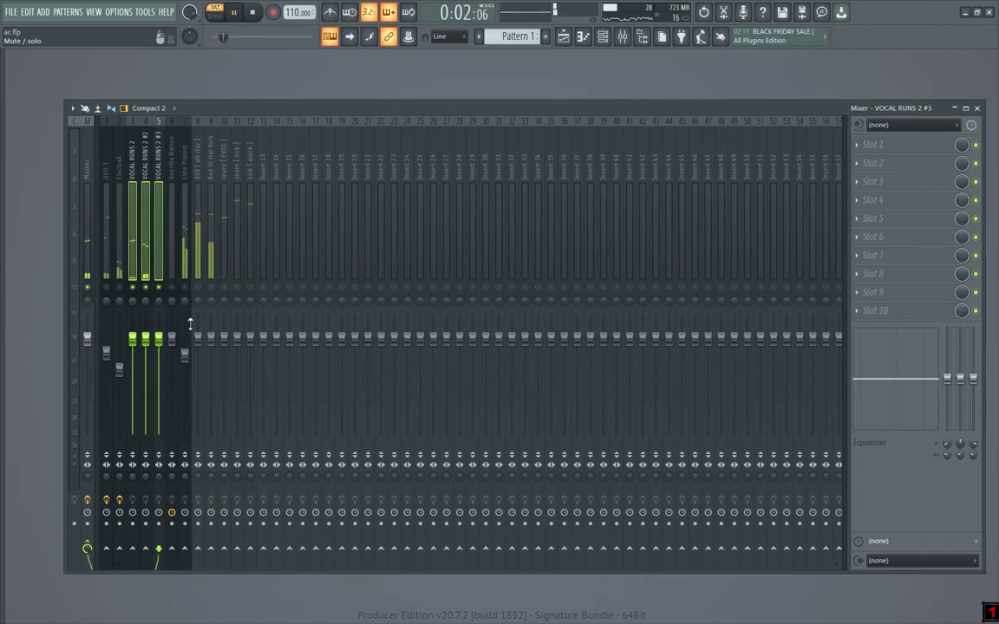
right_click(355, 548)
click(383, 564)
Step: Select the Insert 20 mixer track and colour it purple while auditioning the soloed vocals
key(space)
click(357, 271)
key(space)
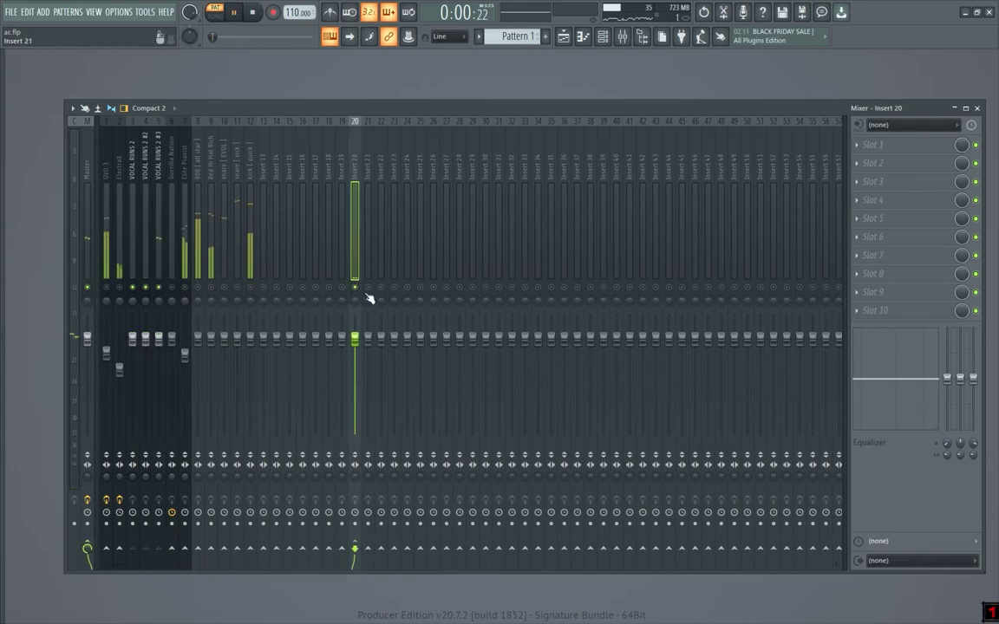
key(F2)
key(Return)
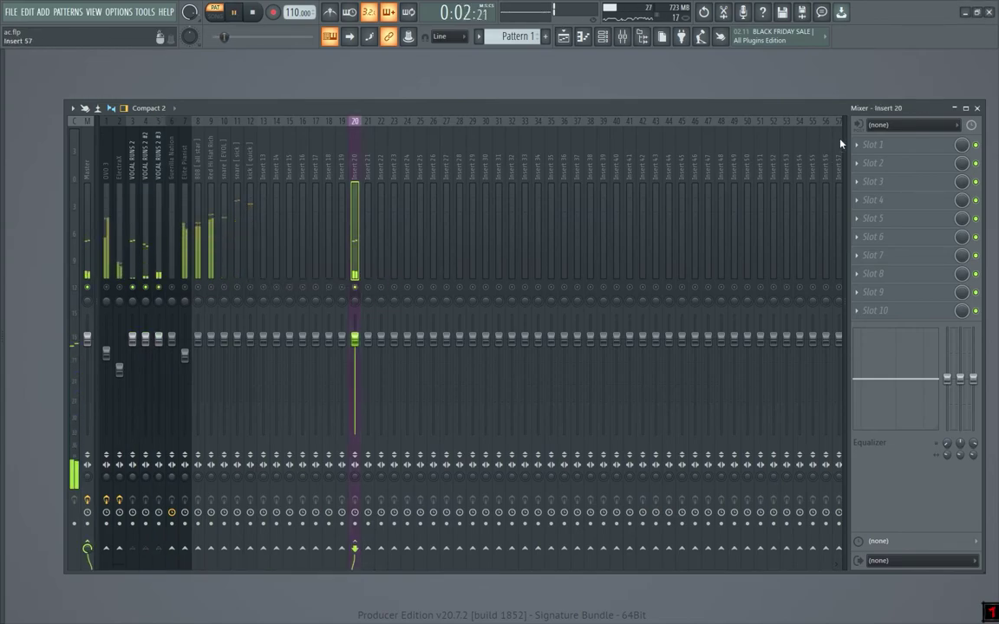
Step: Load ValhallaVintageVerb into slot 1 of Insert 20 and set its mix to 32.8% and low cut to 280 Hz
click(863, 148)
mouse_move(873, 160)
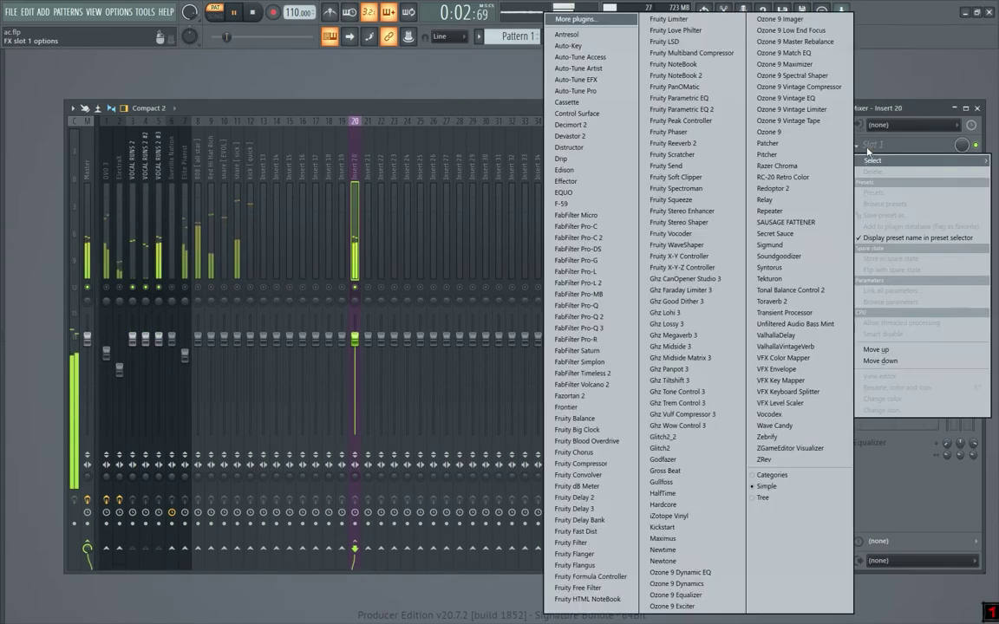
click(786, 346)
key(space)
drag(81, 239, 85, 280)
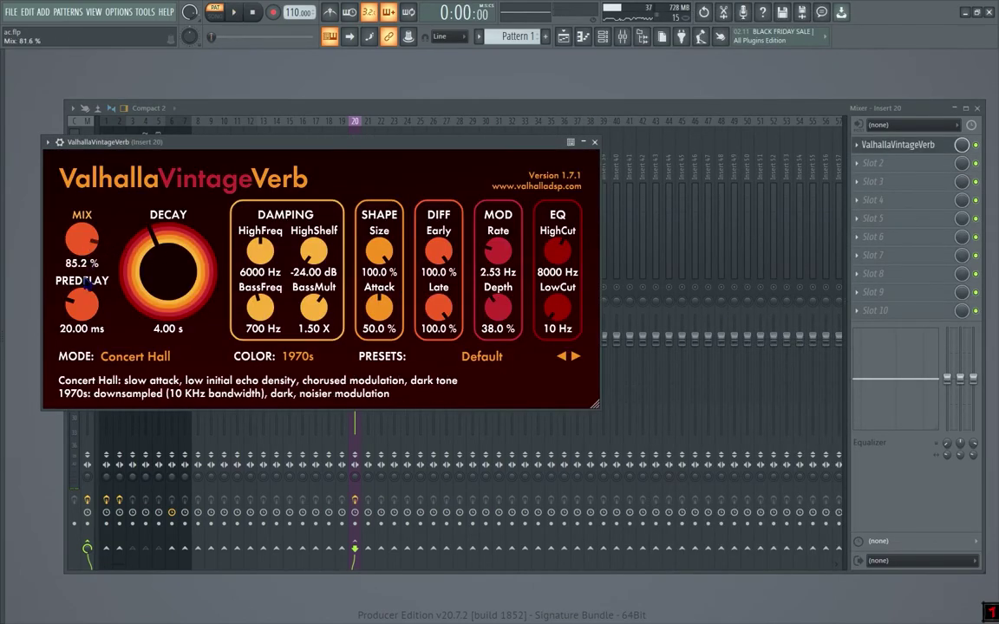
drag(80, 328, 79, 340)
drag(558, 307, 559, 288)
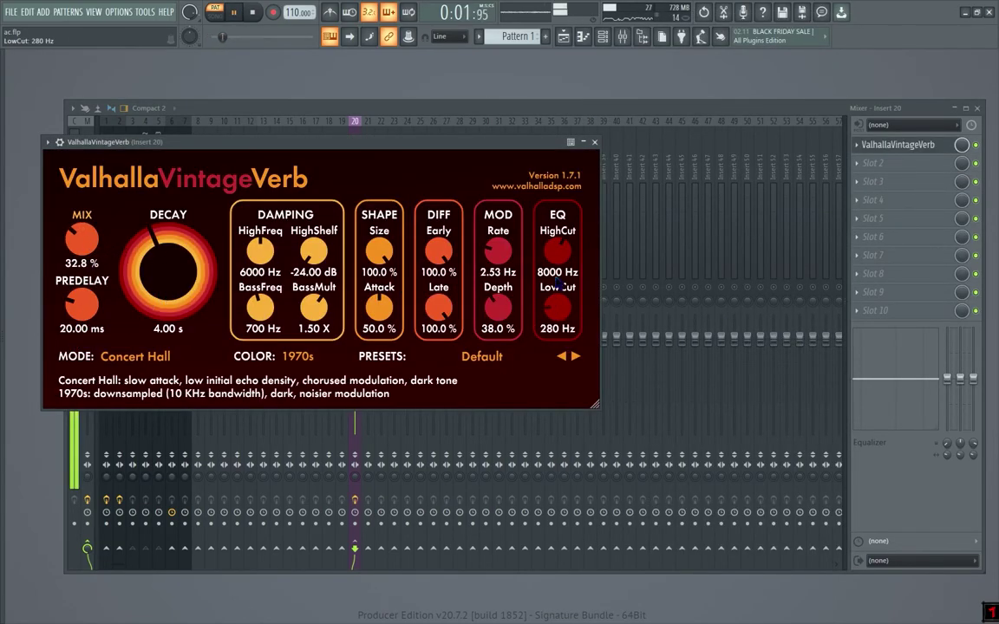
click(595, 142)
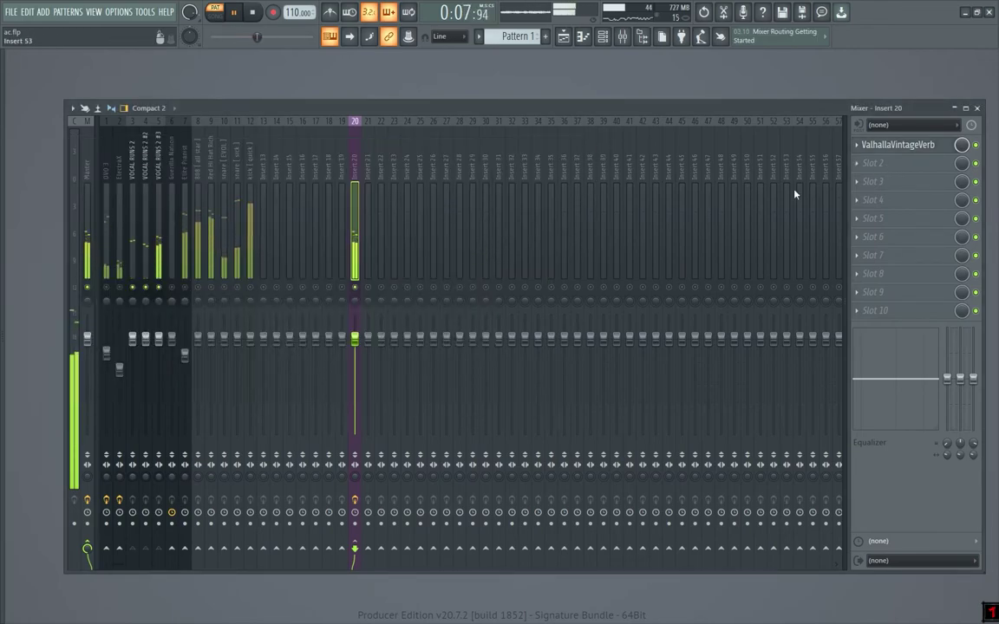
Step: Load Ozone 9 Imager into slot 2 of Insert 20 with Band 1 width at 30.4 and Stereoize at 6.8 ms
key(space)
click(889, 167)
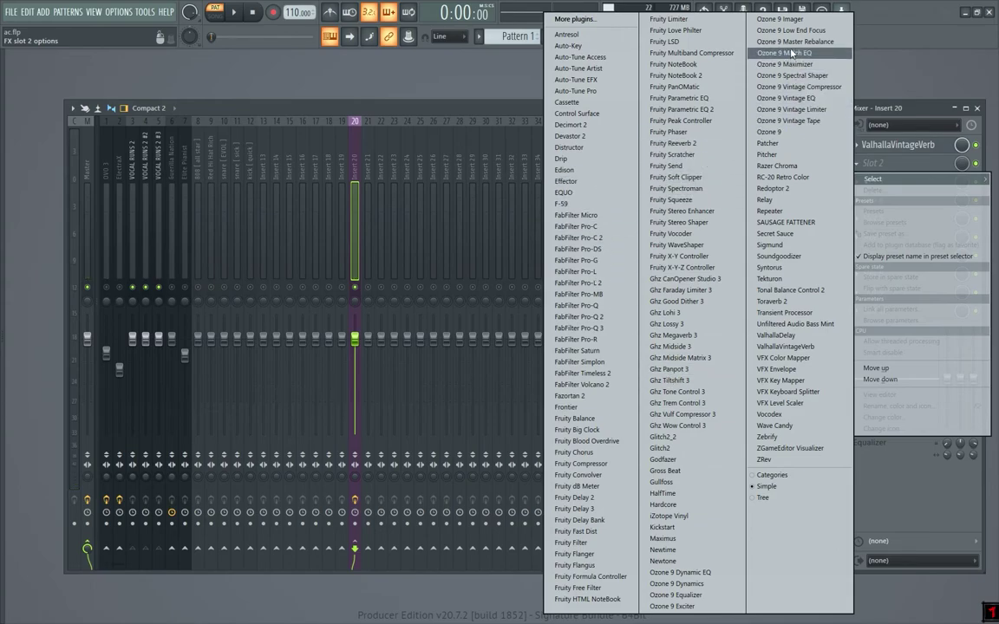
click(781, 19)
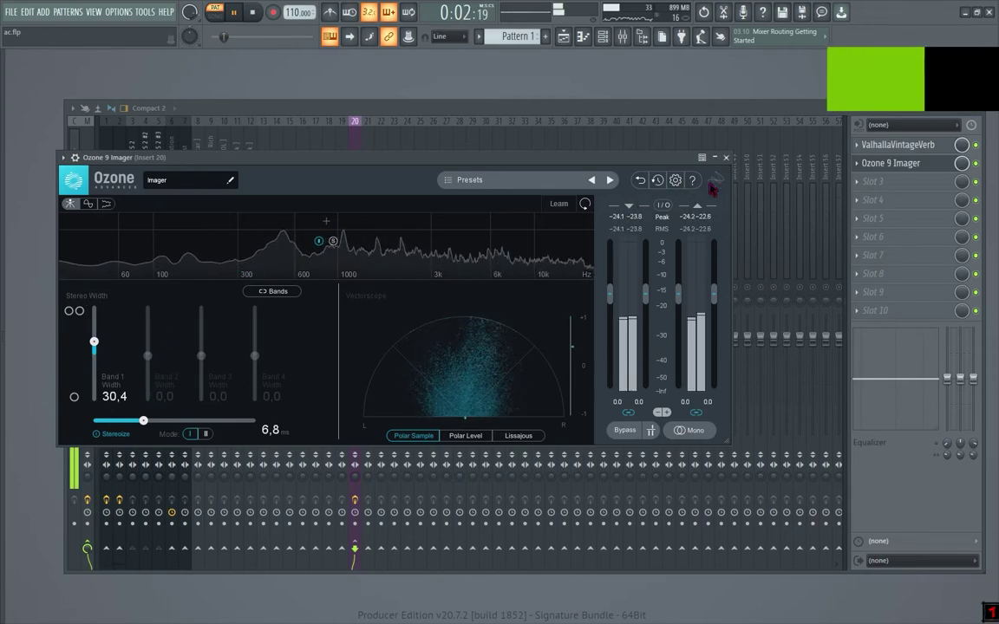
click(727, 159)
Step: Unsolo the vocal tracks and lower the Insert 20 volume while the full pattern plays
key(space)
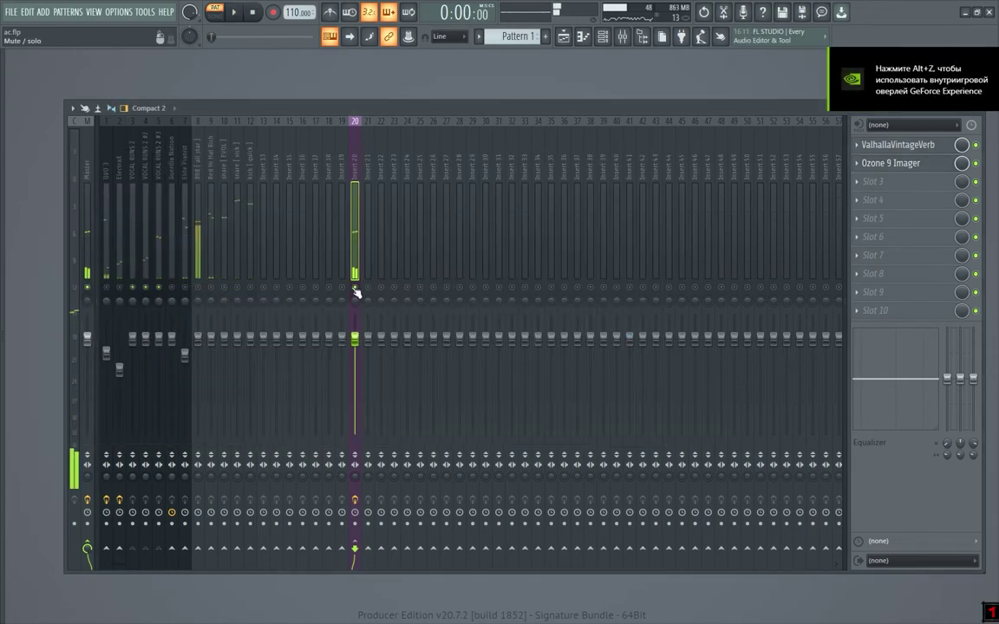
key(space)
drag(354, 339, 359, 362)
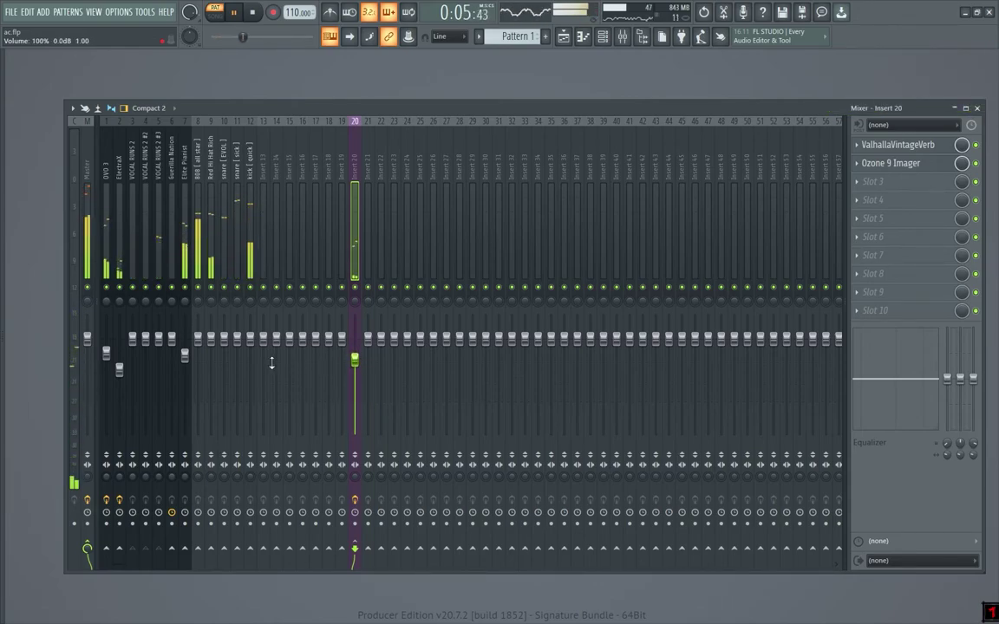
Step: Solo the Elite Pianist mixer track and review its instrument settings from the channel rack
right_click(184, 288)
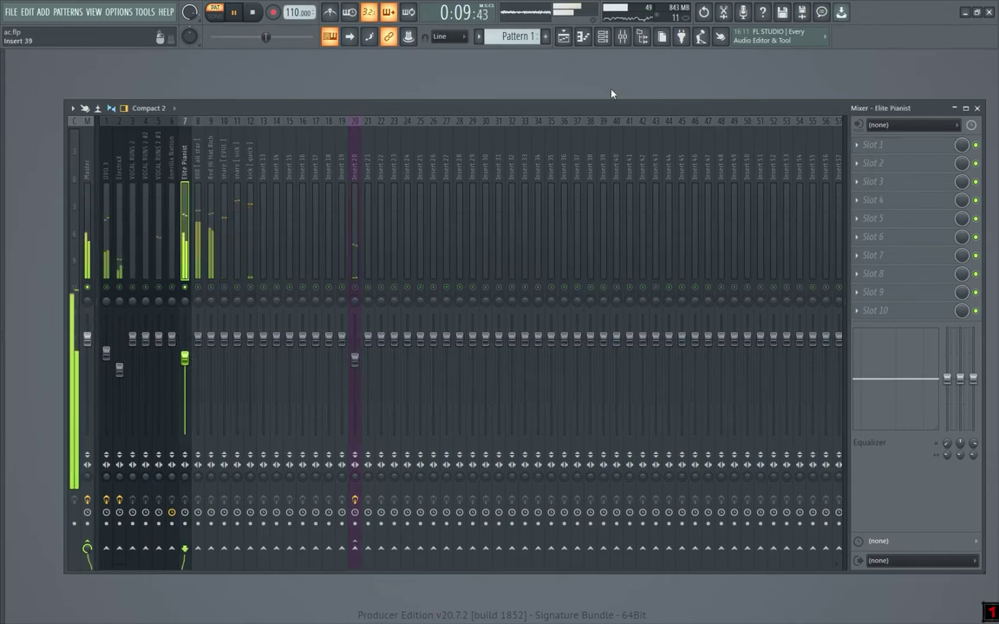
key(F6)
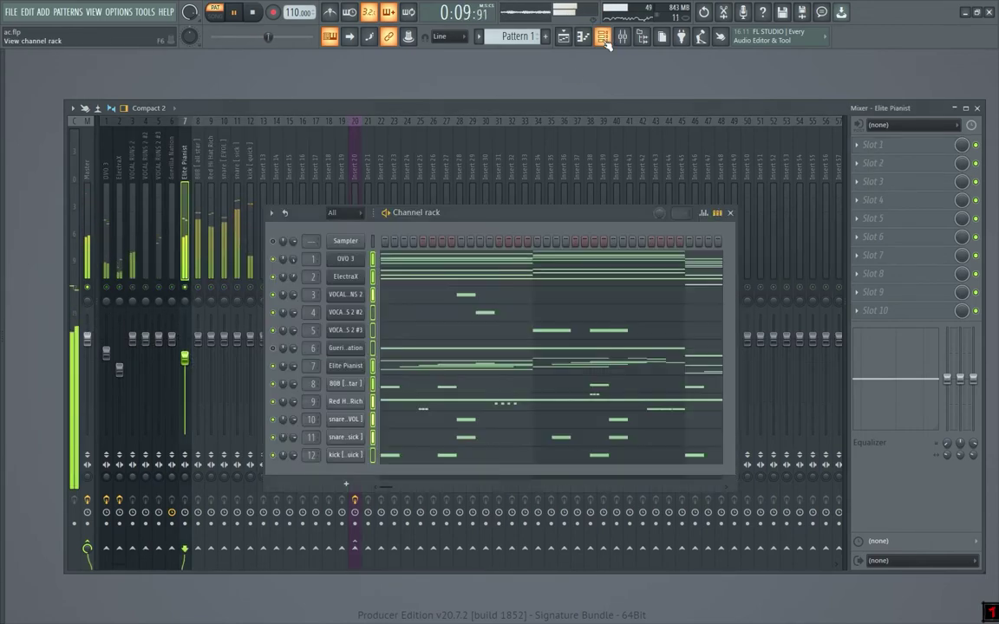
click(355, 334)
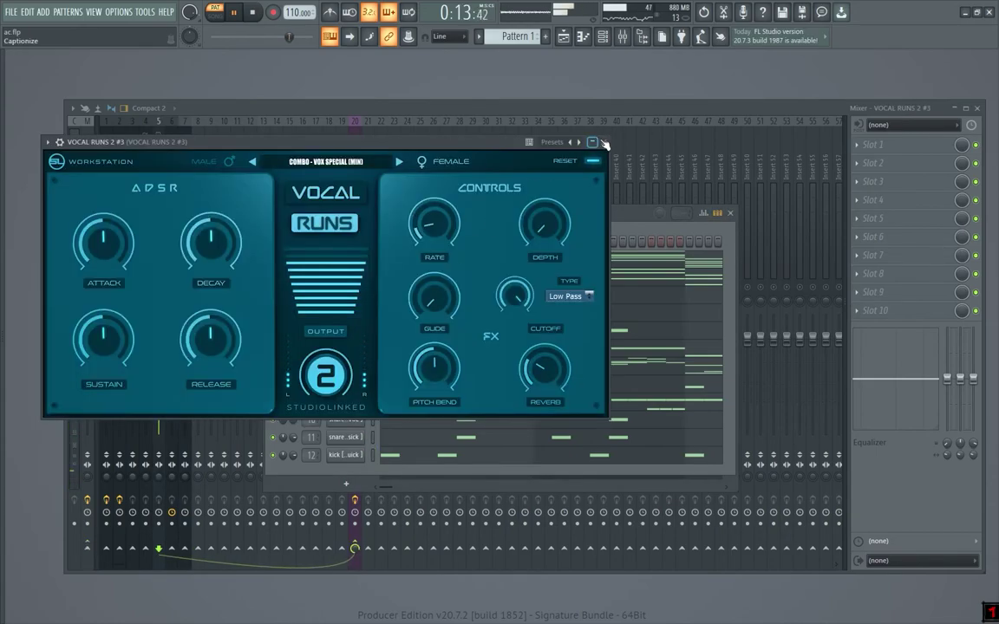
click(603, 143)
click(346, 368)
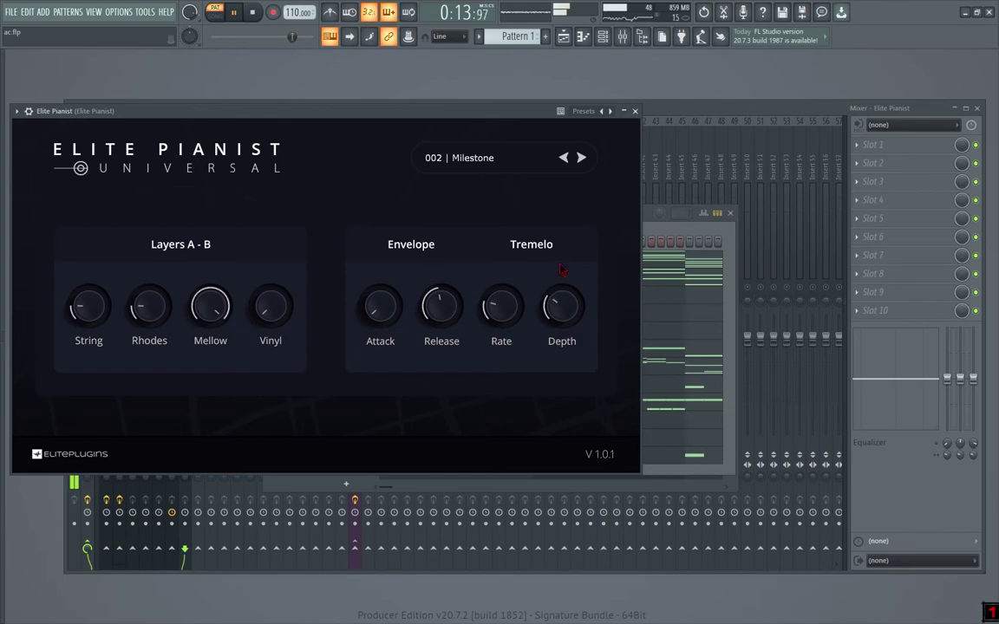
click(637, 113)
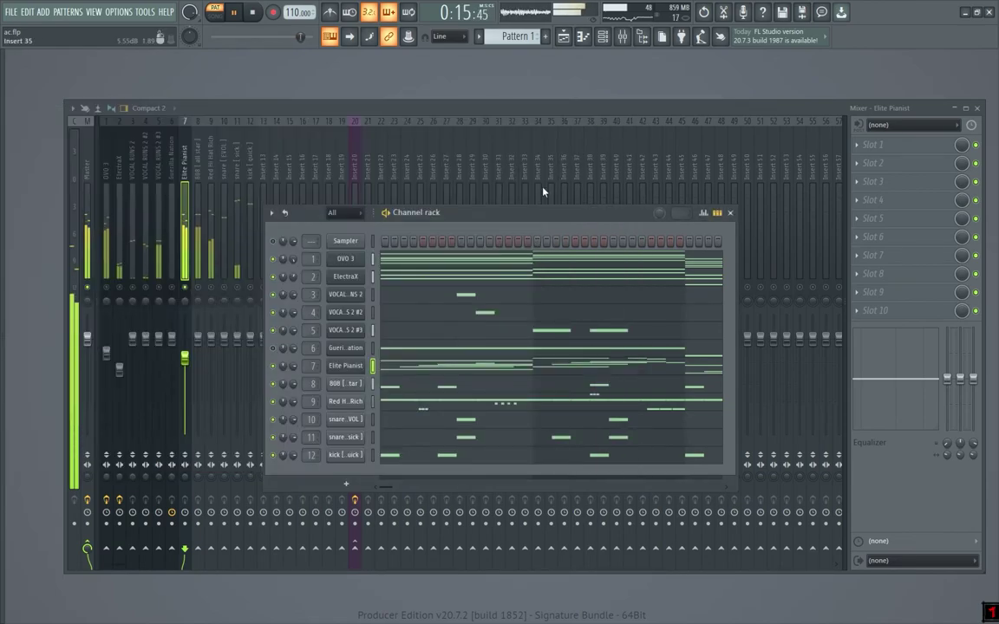
Step: Unsolo the Elite Pianist track and lower the Insert 20 vocal bus volume further against the full mix
click(187, 286)
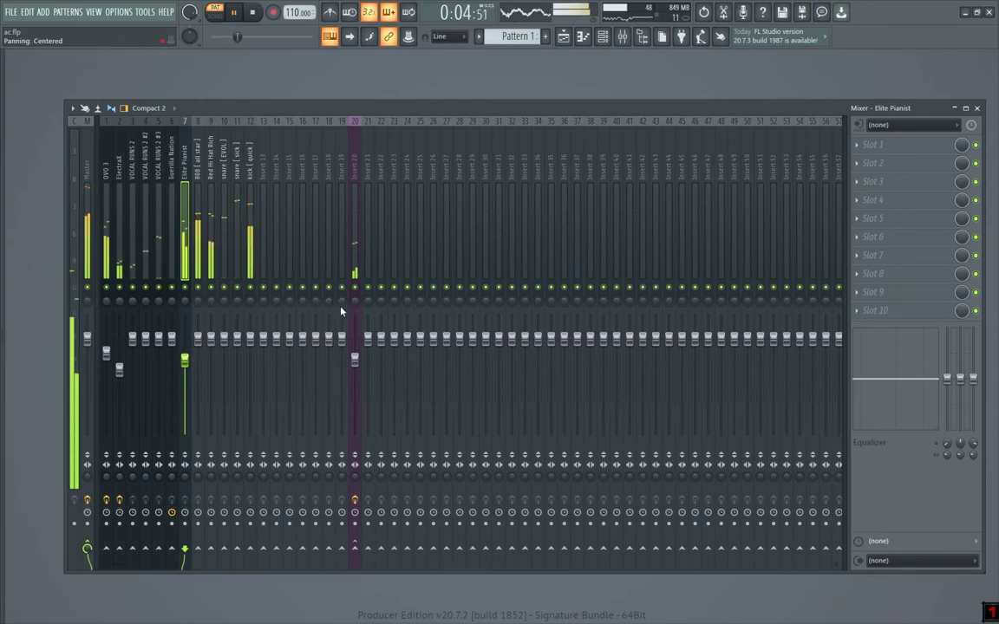
drag(355, 358, 355, 372)
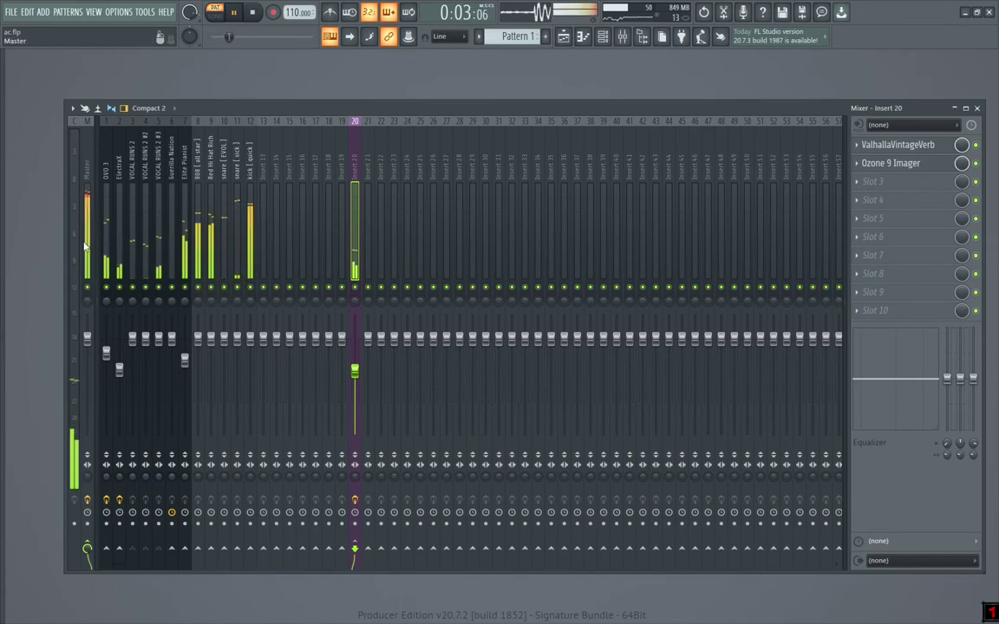
Step: Solo the Elite Pianist mixer track and load Drip into its slot 1
click(186, 293)
click(889, 149)
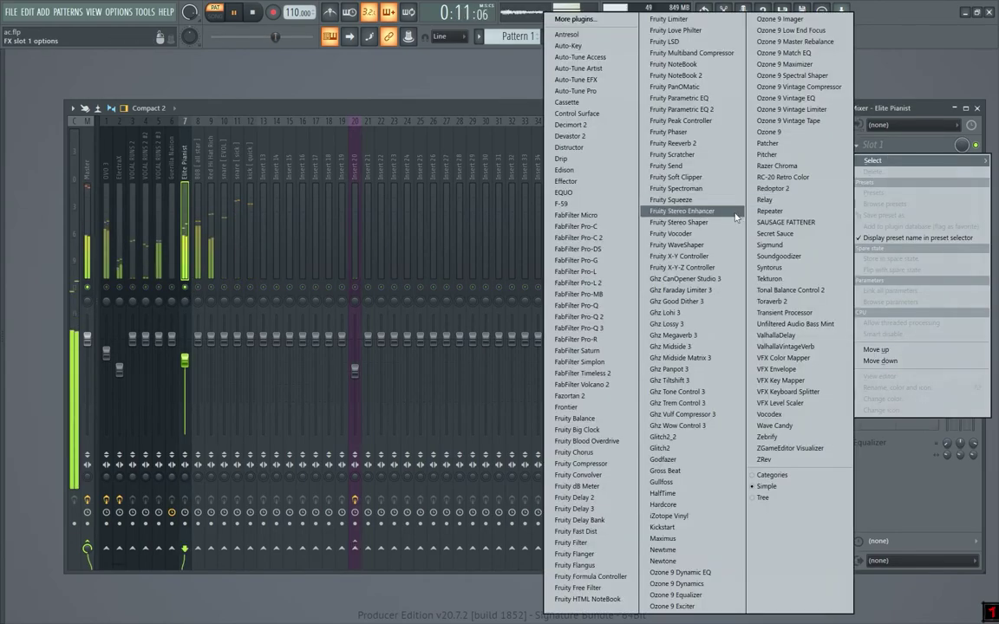
click(597, 159)
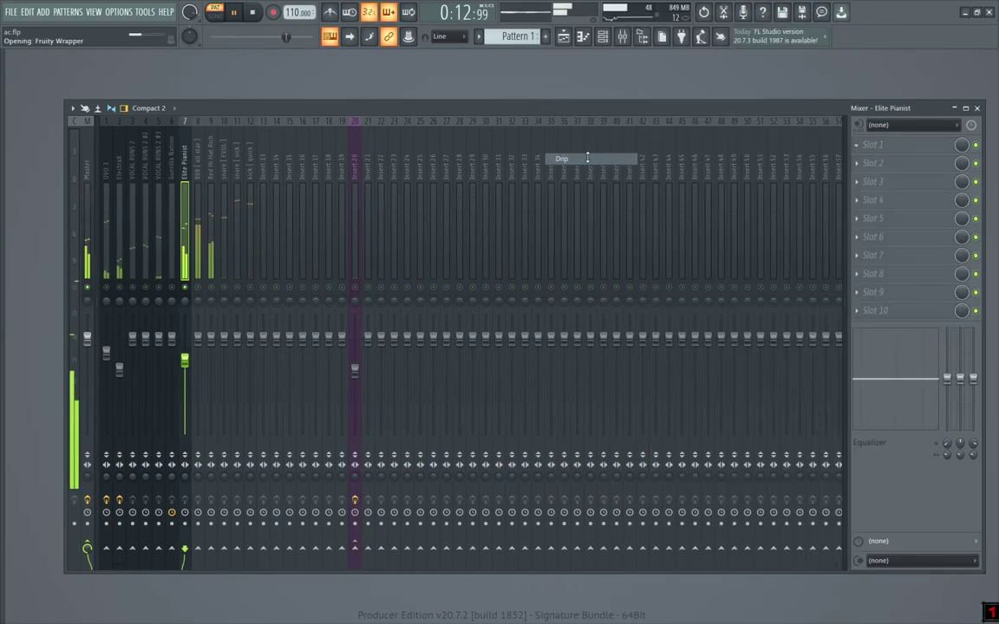
Step: Audition Drip presets including FROST and DROP on Elite Pianist, select the DRIP preset, and close the plugin
click(212, 152)
click(369, 287)
click(102, 159)
click(102, 159)
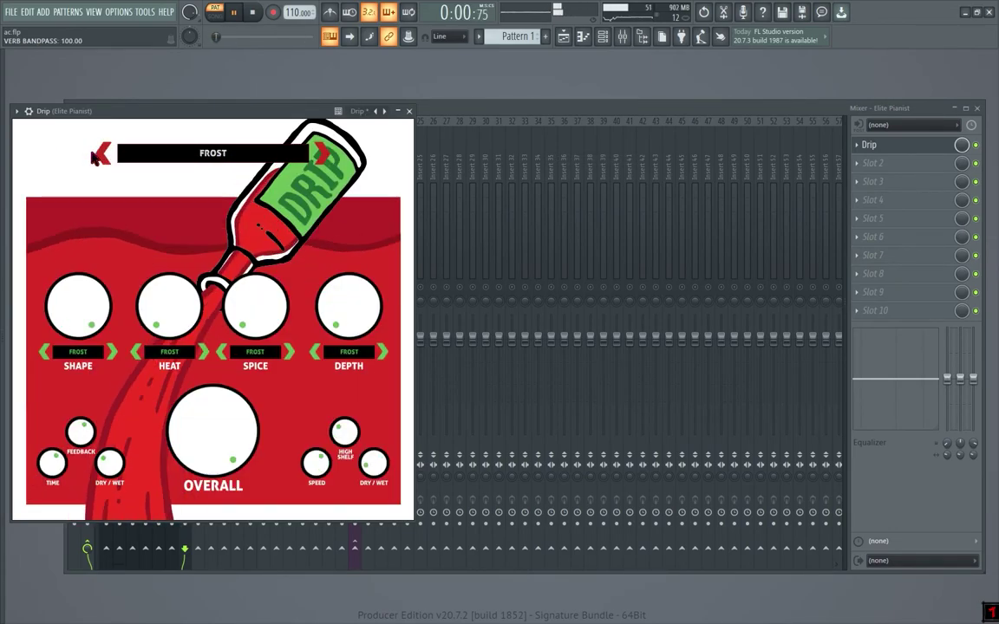
click(101, 159)
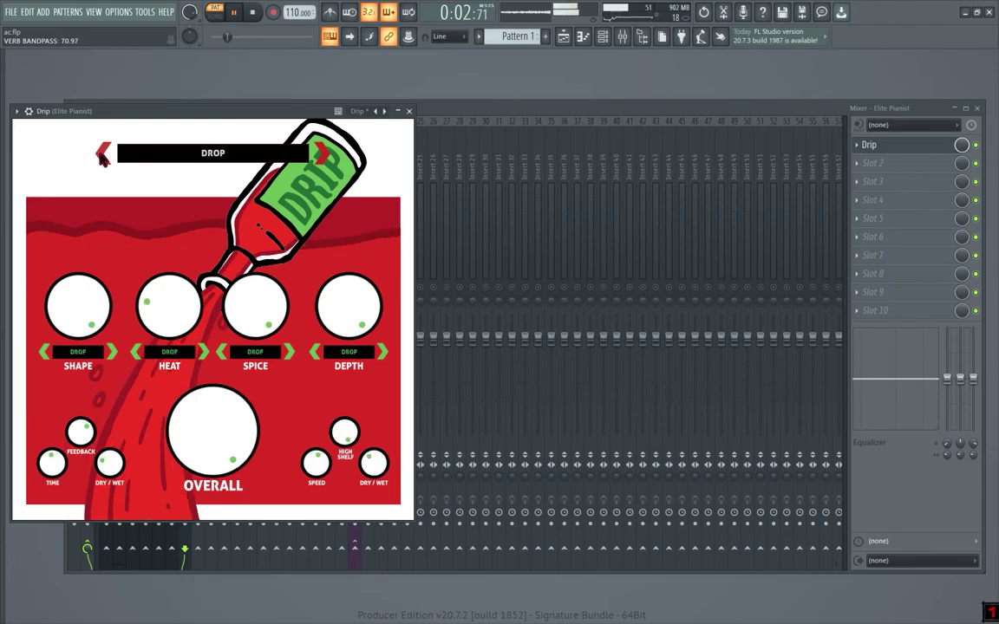
click(102, 156)
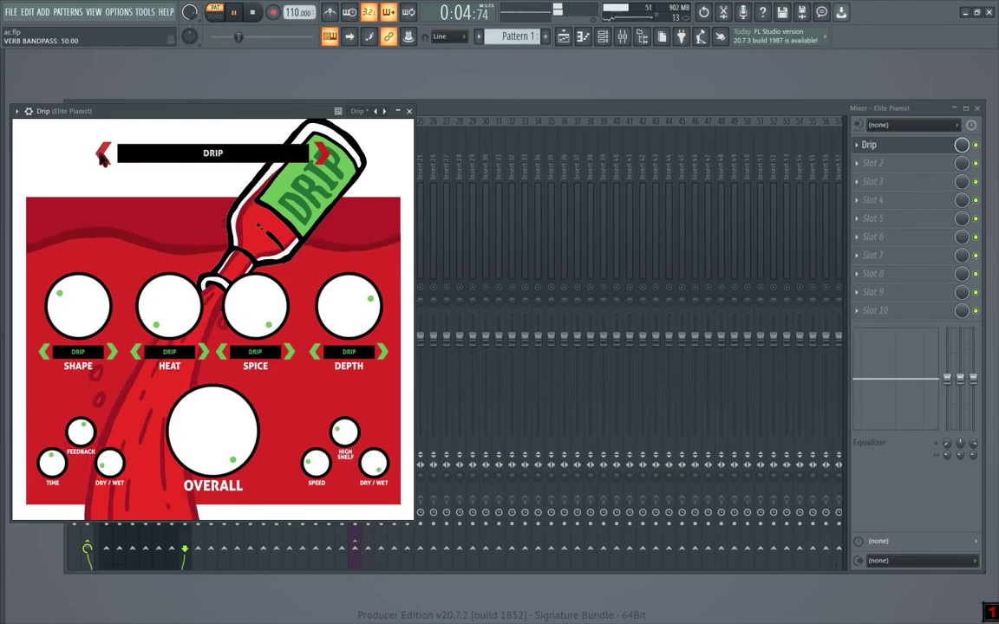
click(409, 111)
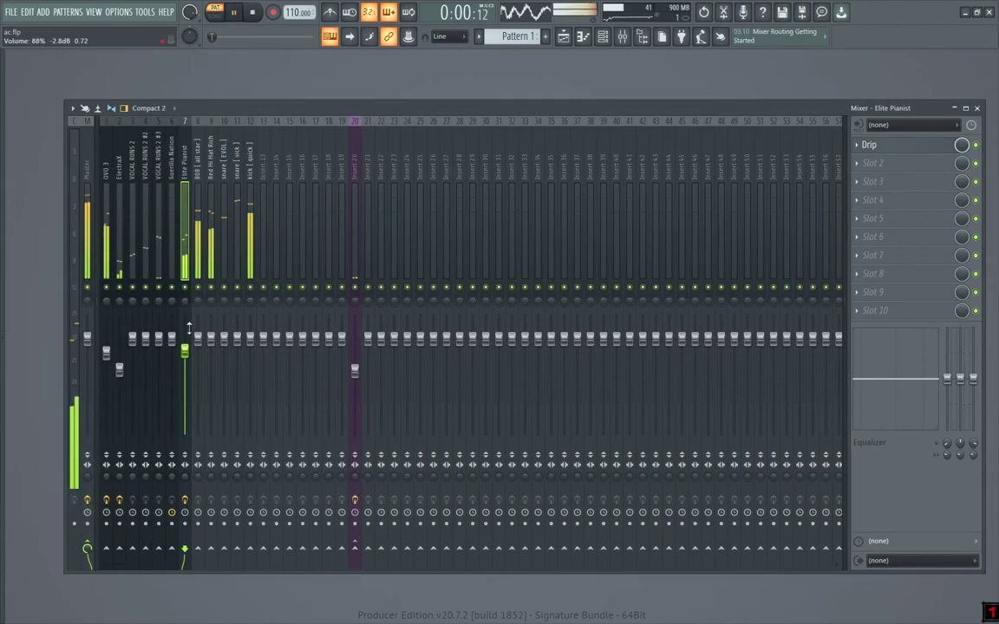
Step: Lower the 808 track to 75% and raise the OVO 3, ElectraX and Elite Pianist volumes slightly against the full mix
drag(190, 359, 199, 352)
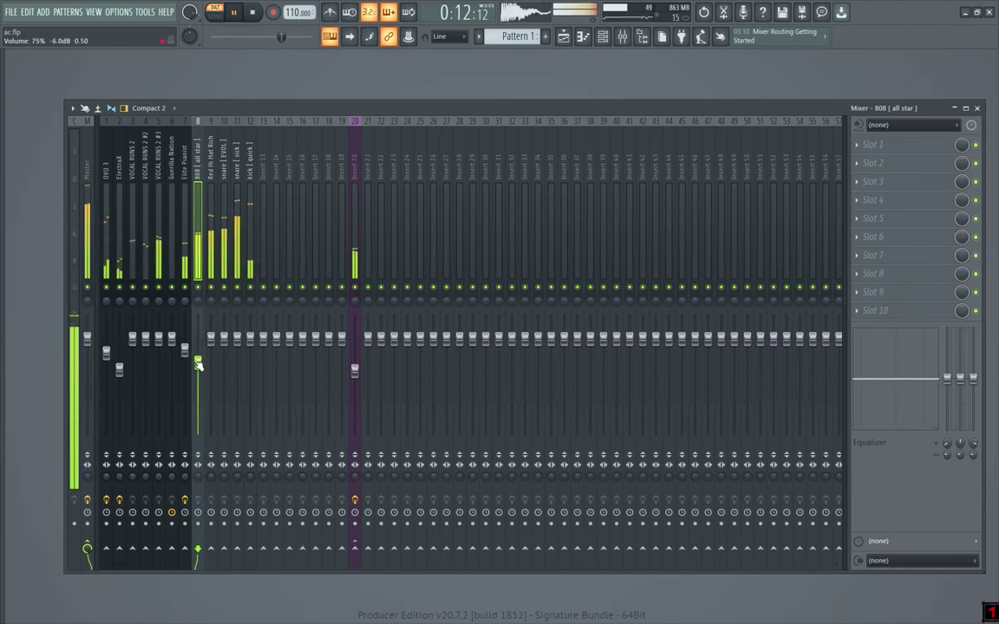
click(105, 352)
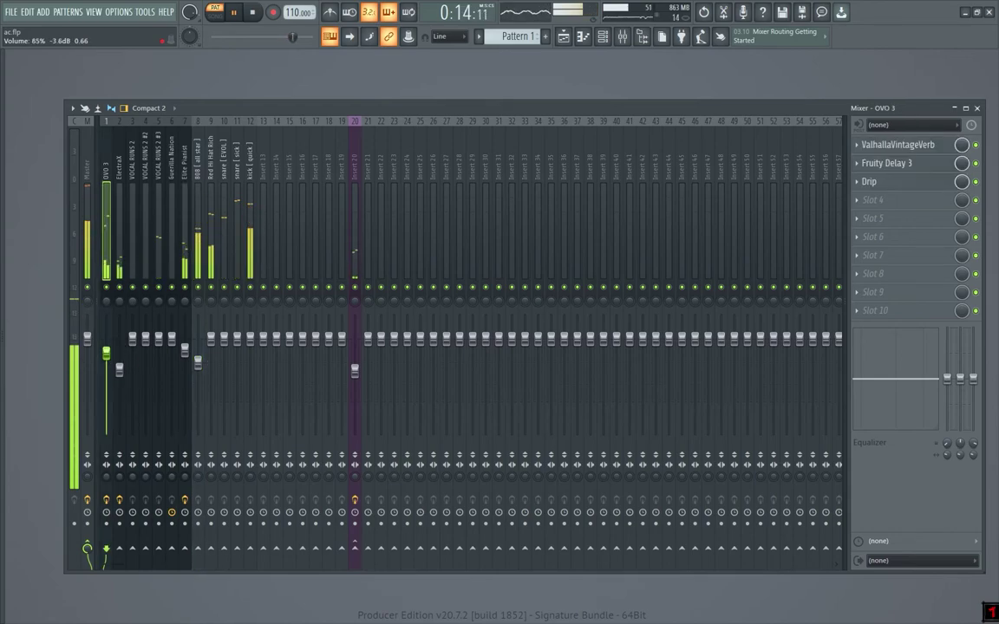
click(120, 368)
click(106, 350)
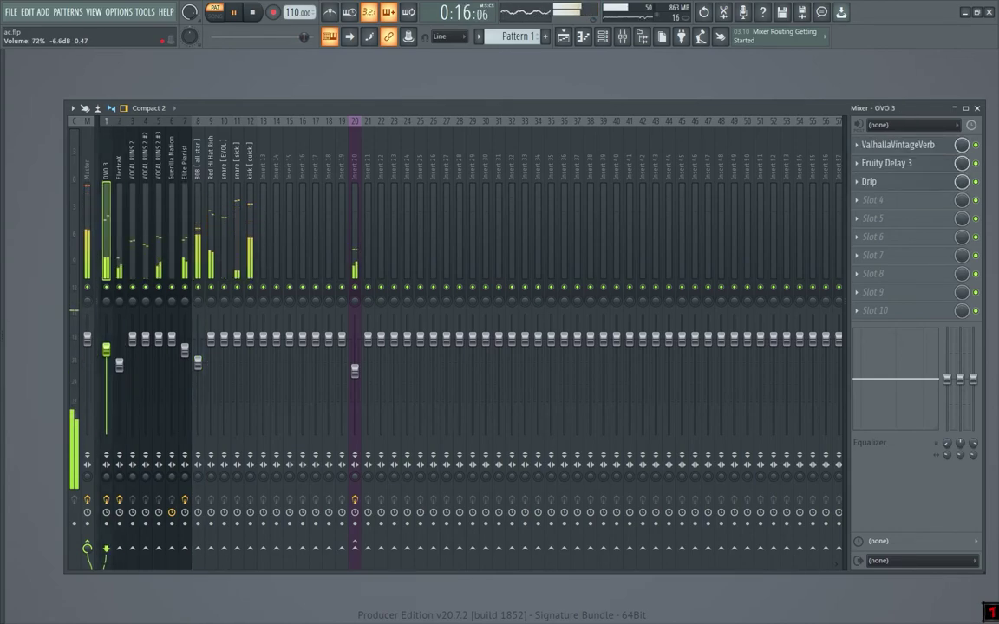
click(184, 346)
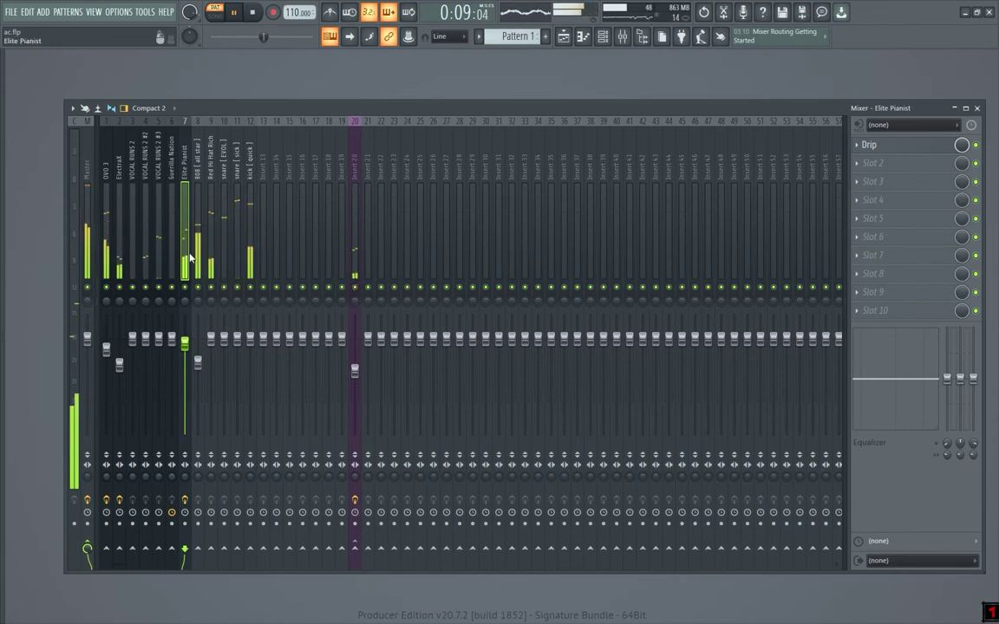
Step: Route the Red Hi Hat Rich, both snare and kick tracks only to Insert 23, then solo that bus and color it orange
drag(208, 251, 250, 257)
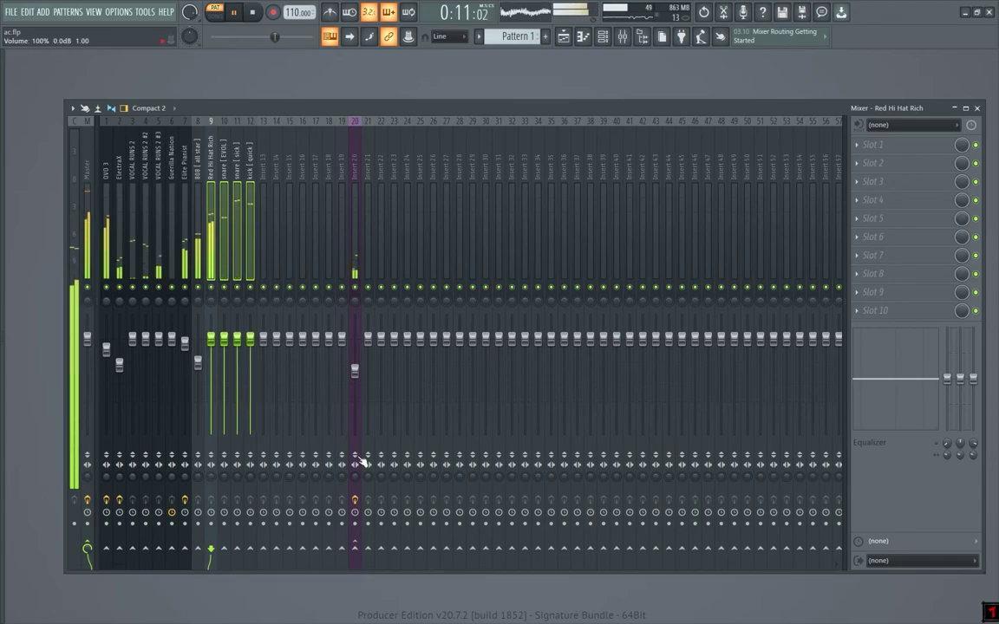
right_click(395, 552)
click(416, 564)
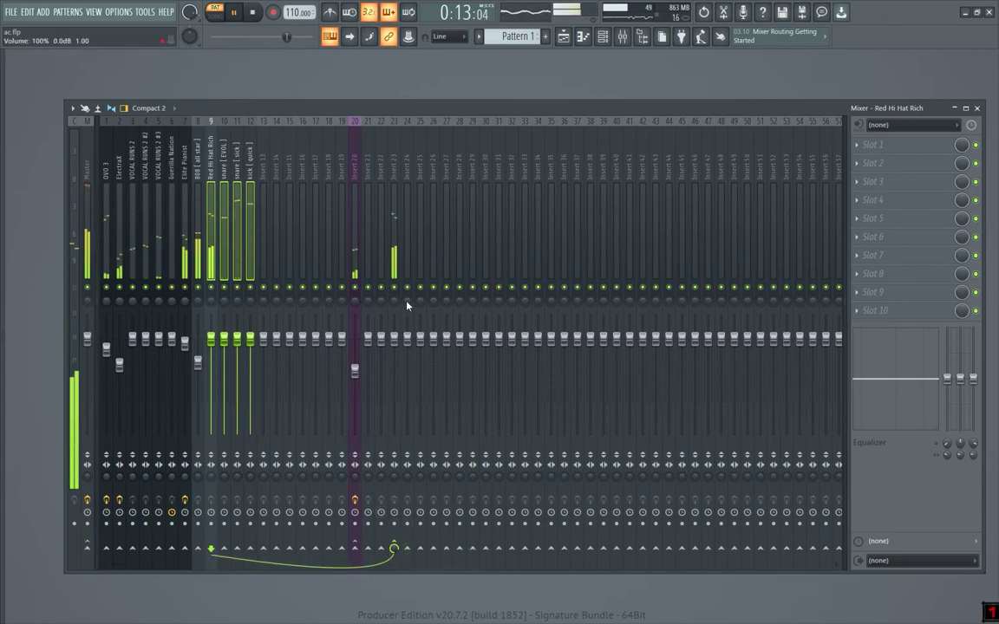
click(397, 264)
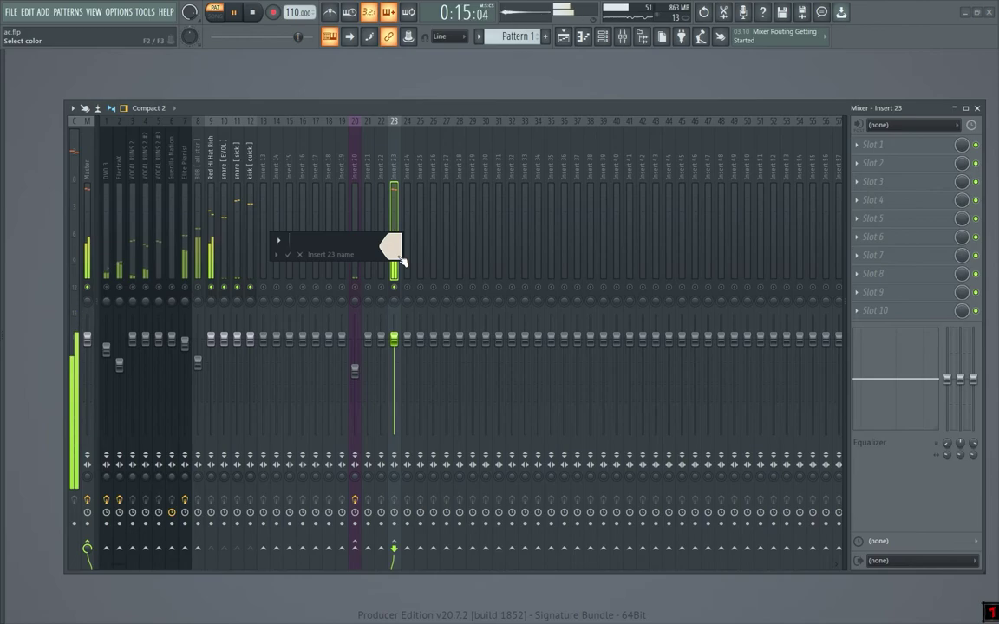
Step: Load Decimort 2 into slot 1 of Insert 23, adjust its preamp and output volume, and lower the bus fader to 87%
click(906, 144)
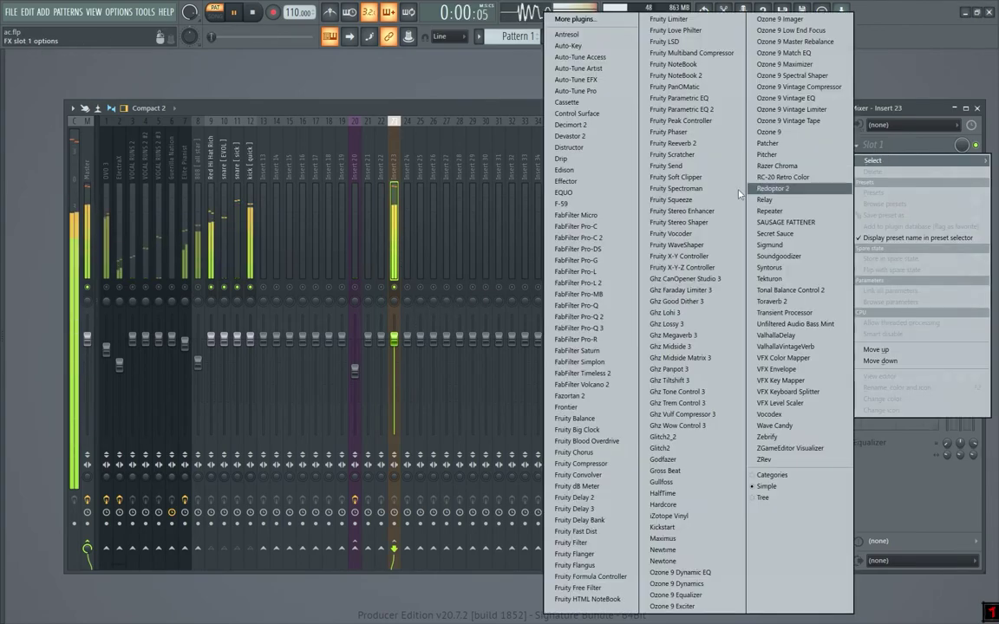
click(573, 124)
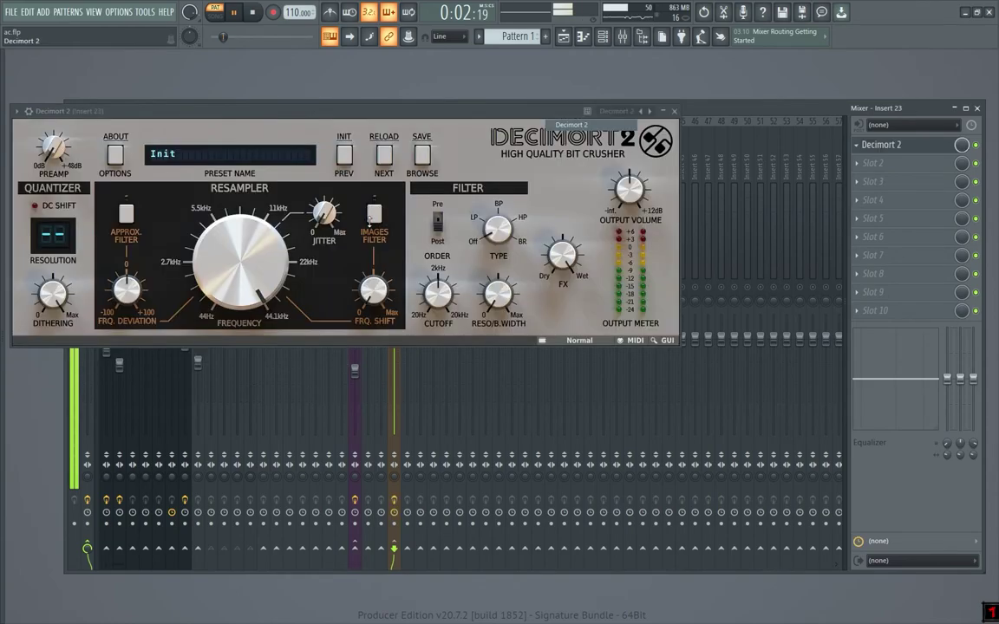
drag(52, 151, 55, 131)
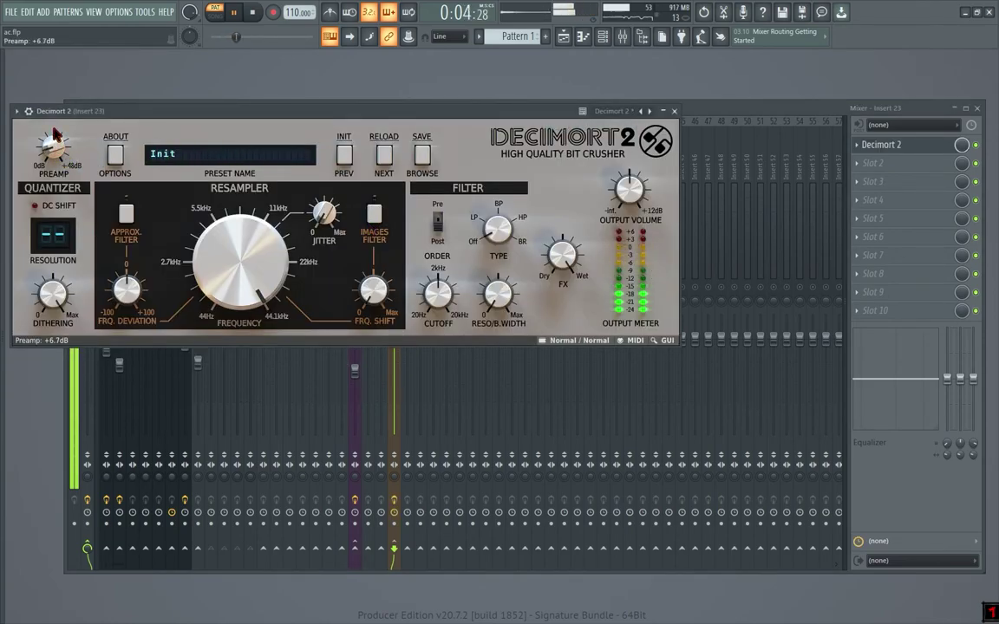
drag(622, 202, 625, 192)
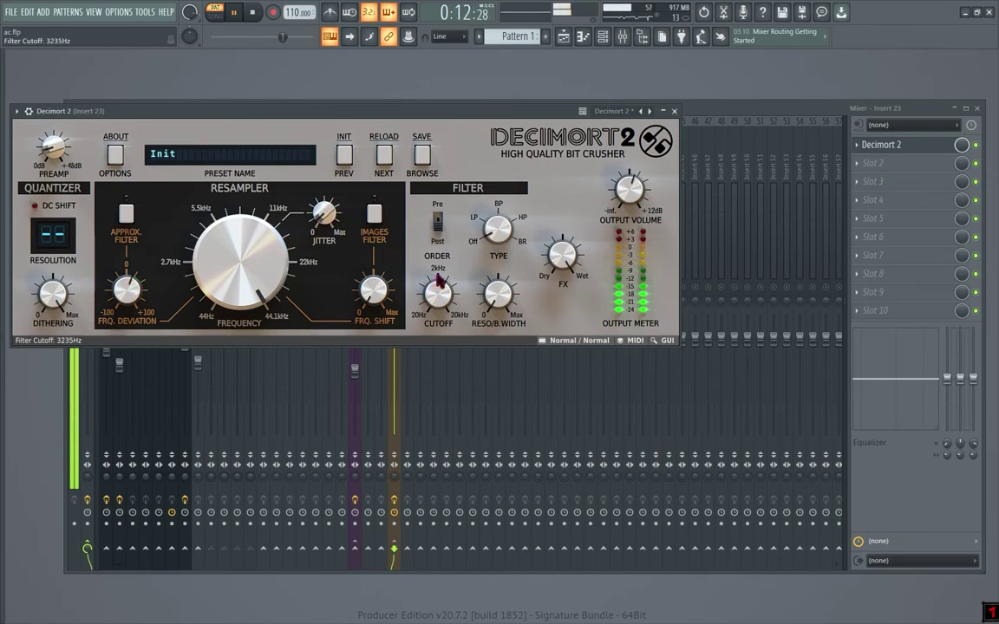
click(676, 112)
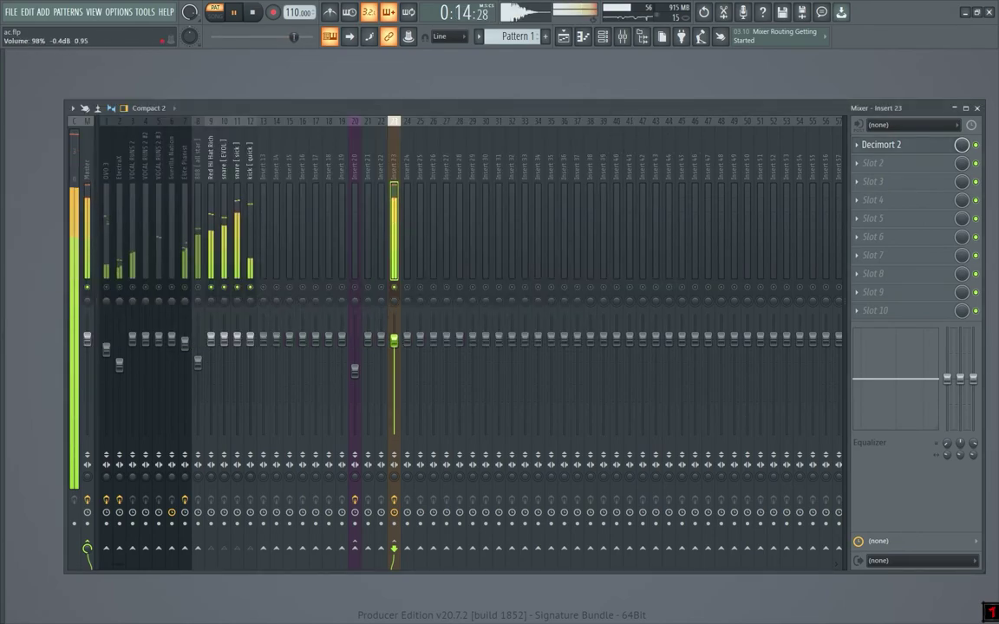
drag(394, 351, 394, 349)
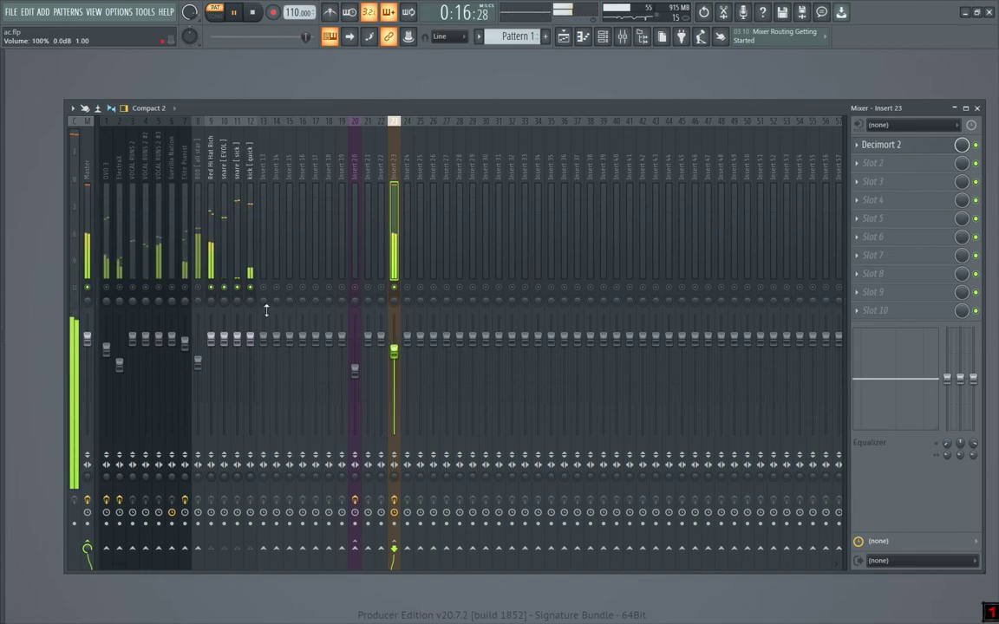
Step: Lower both snare tracks together to about 63%, then unsolo the Insert 23 drum bus to hear the full mix
click(238, 268)
ctrl+shift+click(227, 272)
drag(224, 338, 224, 373)
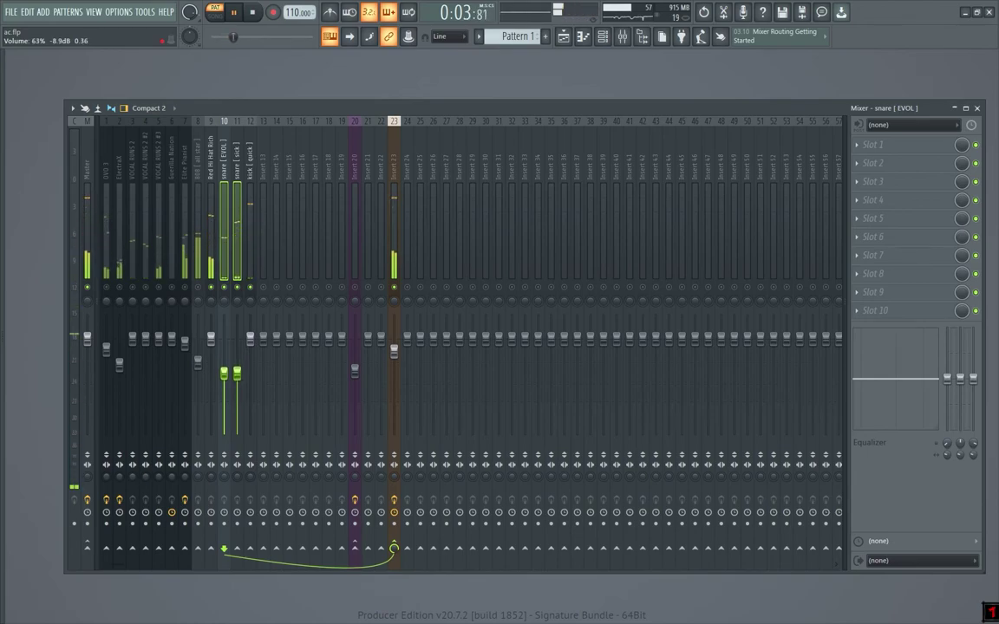
click(390, 325)
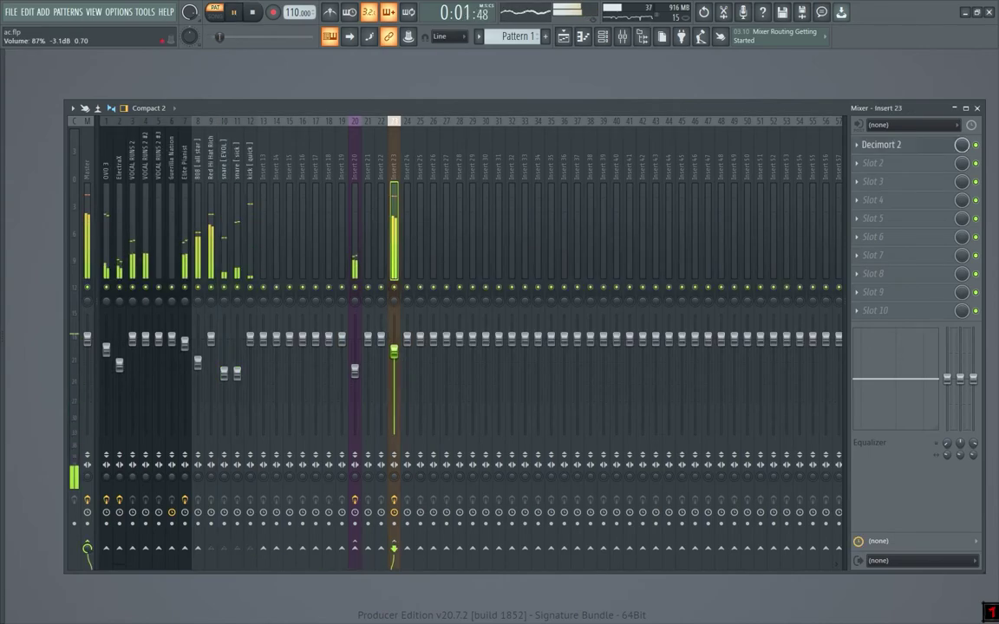
Step: Load Fruity Soft Clipper into slot 10 of the Master track with its default settings
click(87, 234)
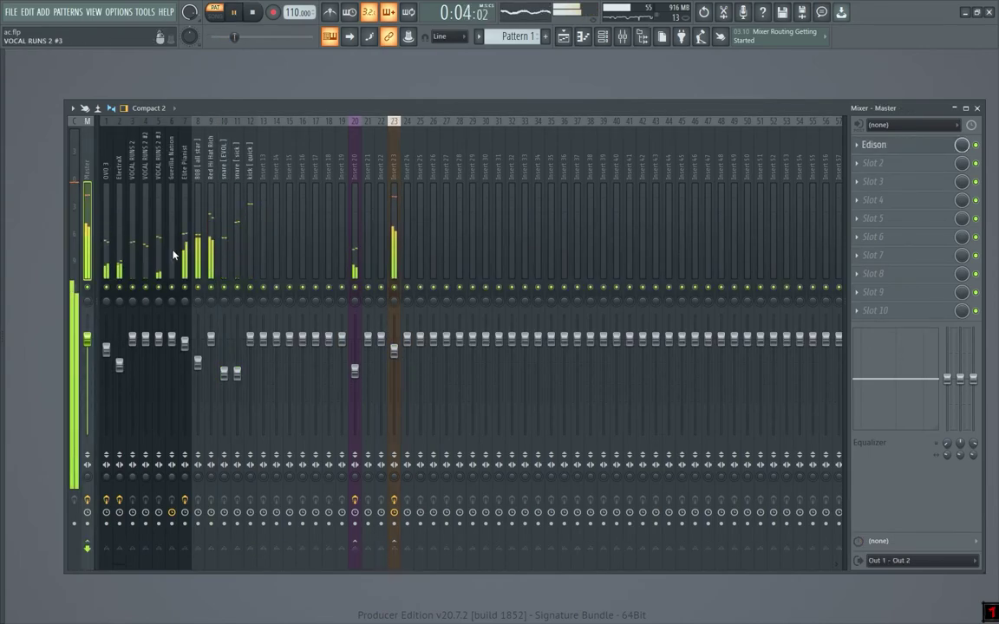
click(878, 309)
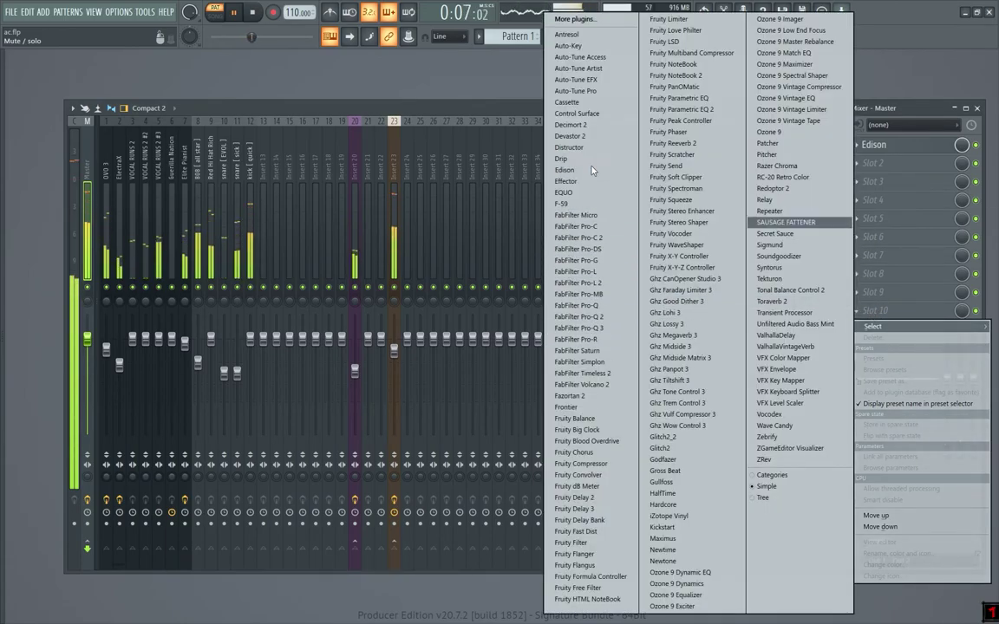
click(672, 177)
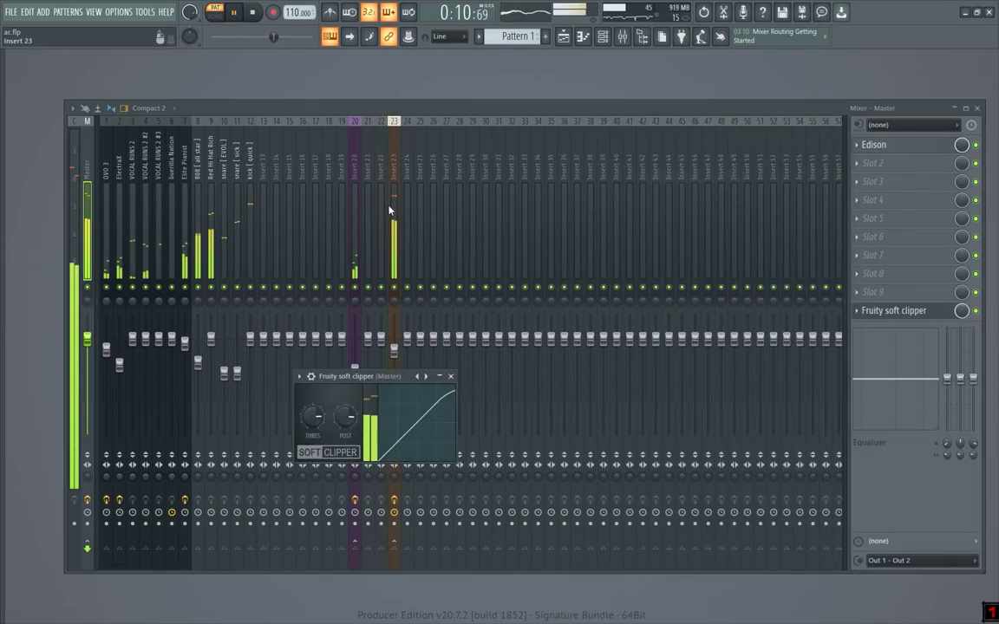
click(450, 377)
Step: Load Ozone 9 into slot 9 of the Master track and remove its Equalizer module
click(911, 290)
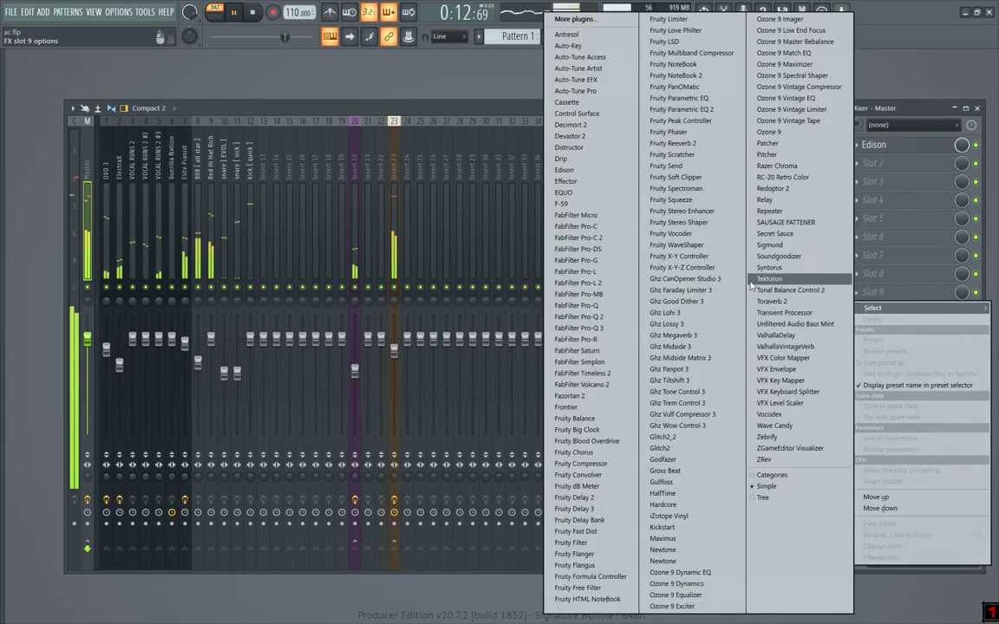
click(768, 132)
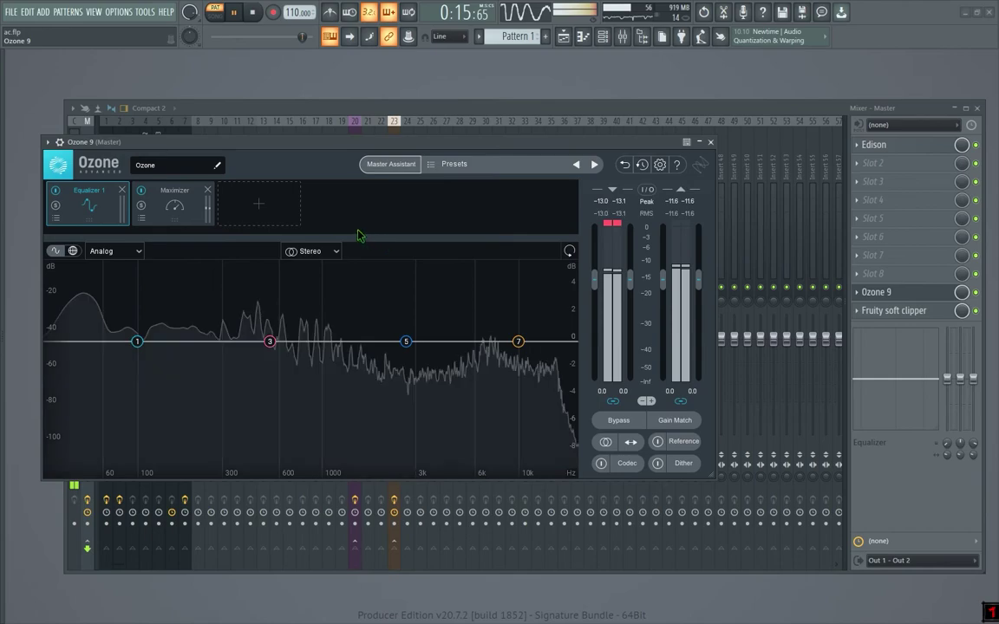
click(121, 190)
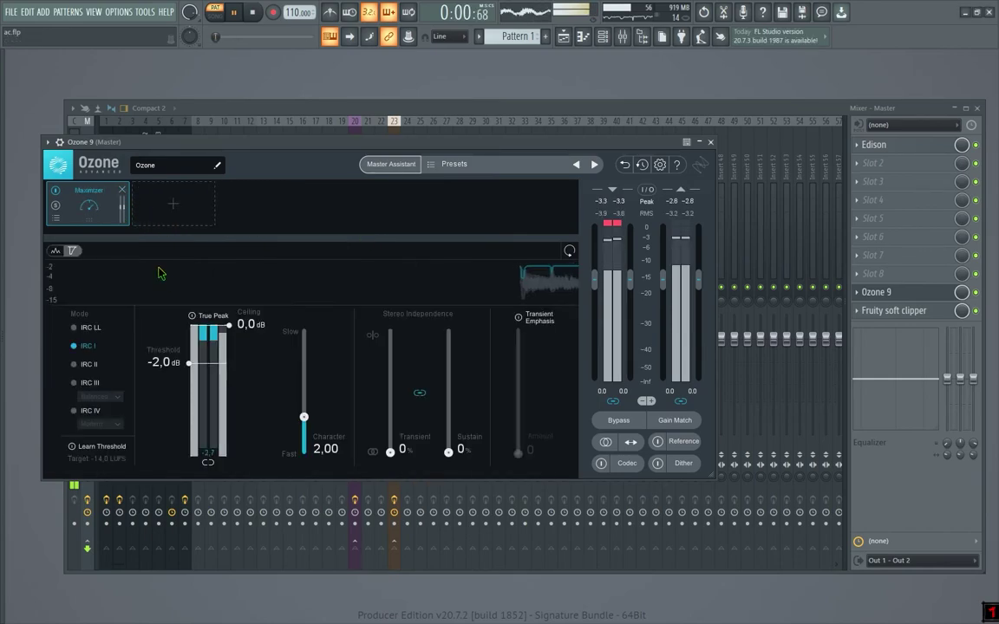
Step: Set the Ozone 9 Maximizer threshold to -2.4 dB, Character to 2.50, and linked Transient and Sustain stereo independence to 21%
drag(189, 364, 189, 369)
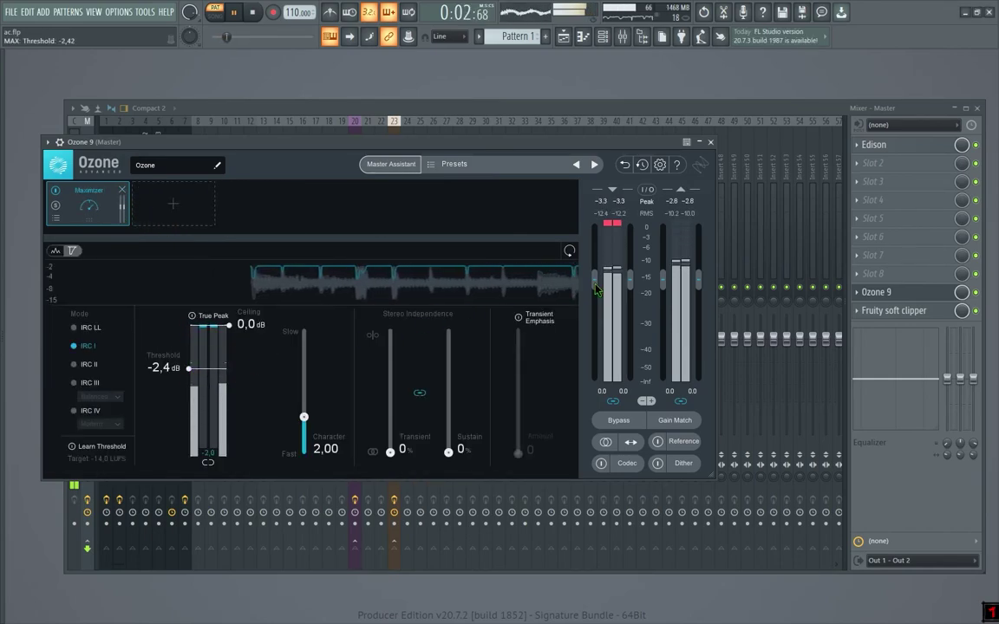
drag(317, 416, 304, 409)
drag(391, 452, 390, 427)
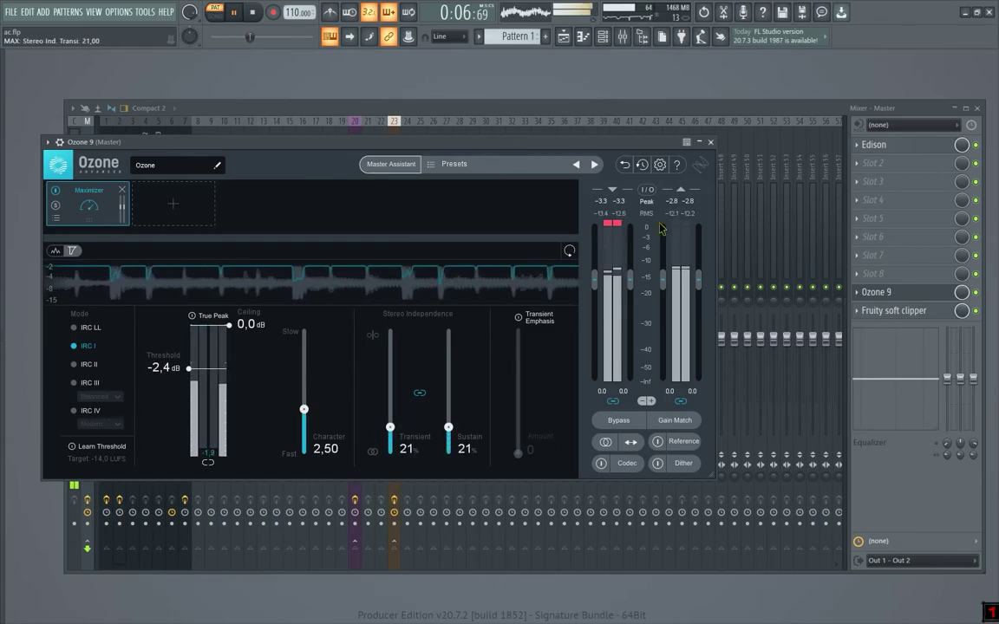
click(711, 142)
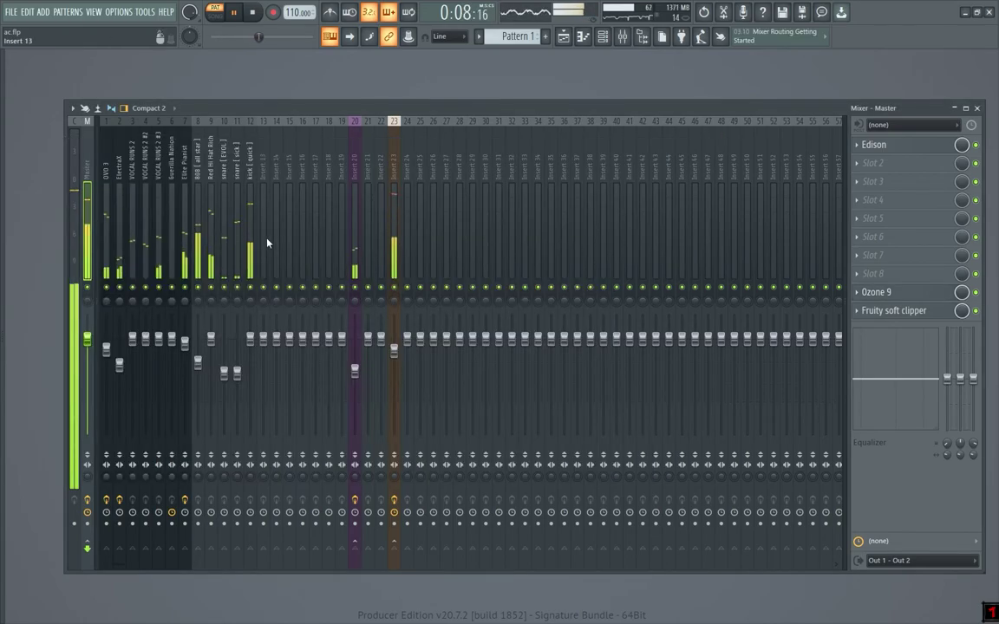
Step: Lower both snare tracks further and route them only to Insert 25
click(236, 270)
ctrl+shift+click(222, 272)
drag(237, 375, 238, 379)
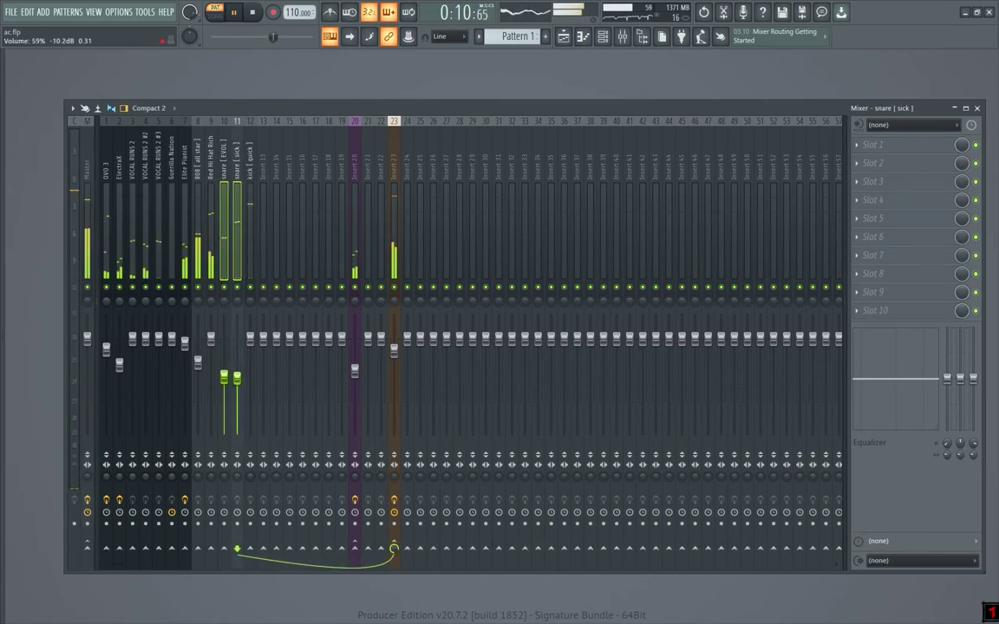
right_click(420, 549)
click(440, 568)
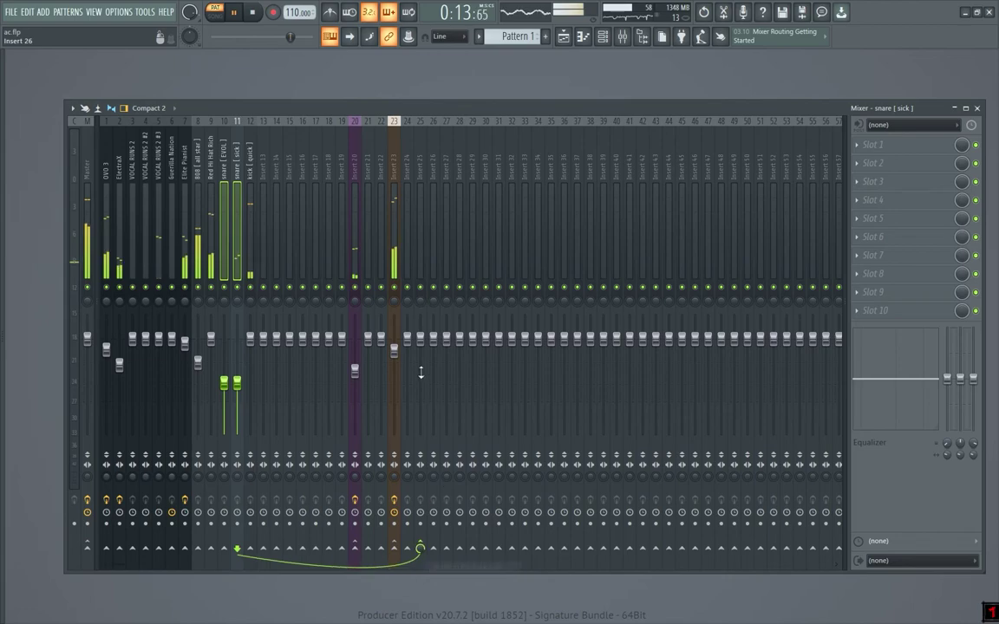
Step: Solo the Insert 25 snare bus and color it blue
click(421, 278)
key(F2)
key(Return)
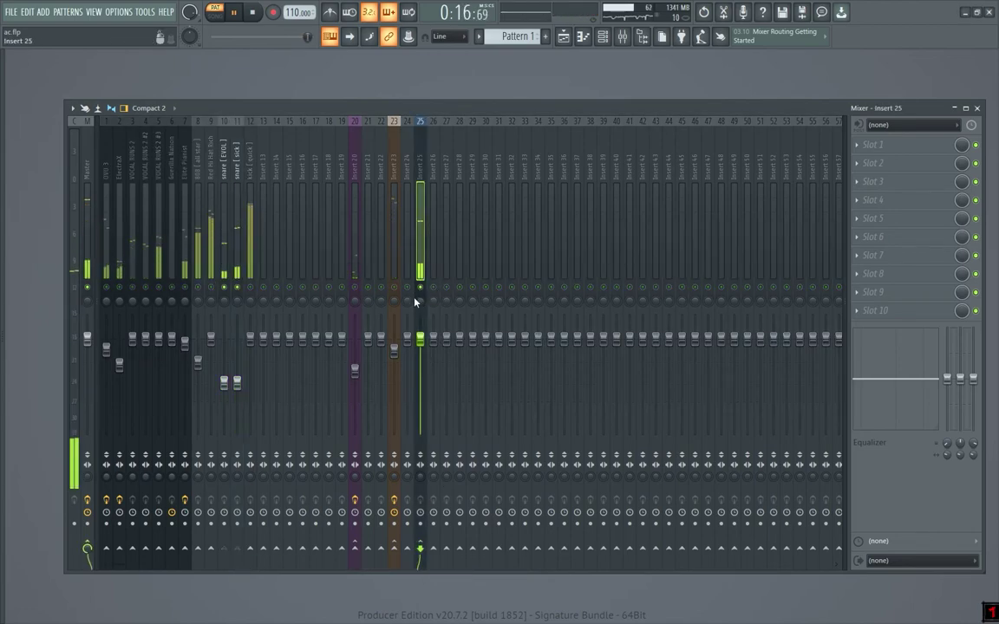
Step: Route Insert 25 only to the Insert 23 drum bus and load FabFilter Pro-Q 3 into slot 1 of Insert 25
right_click(393, 548)
click(416, 564)
key(space)
click(874, 148)
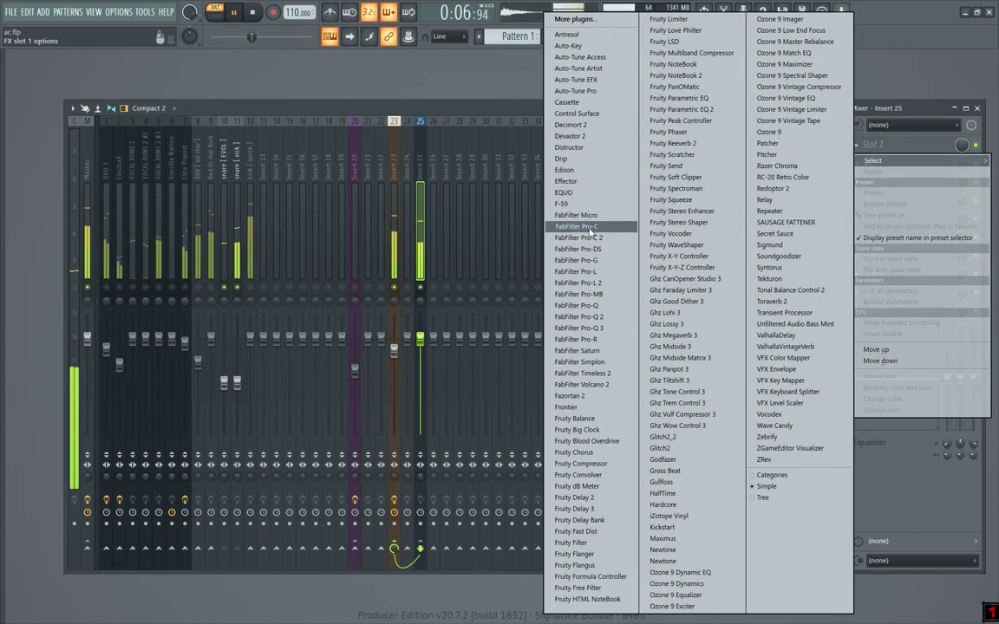
click(595, 328)
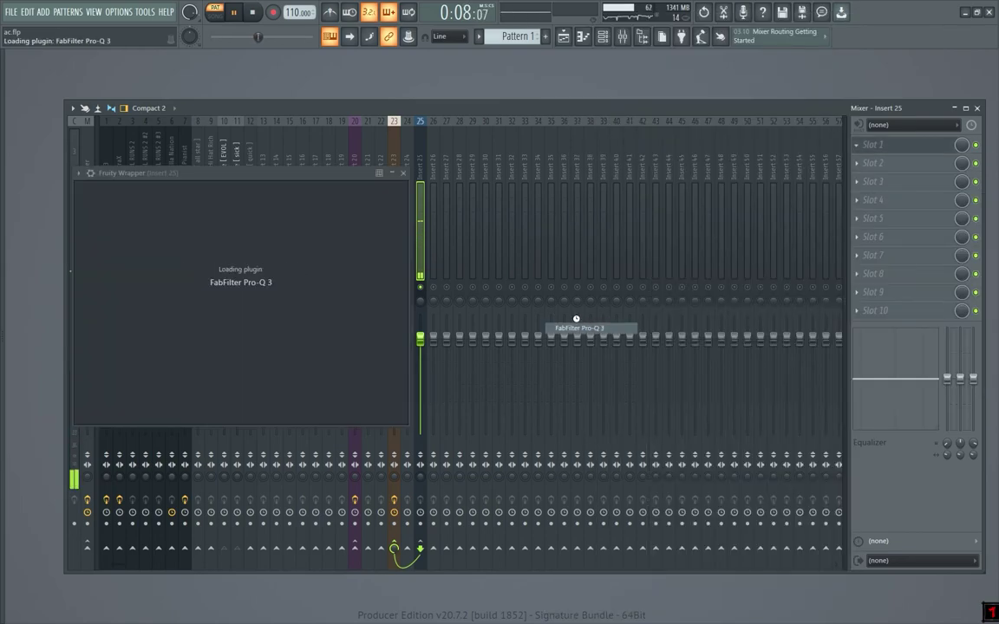
Step: Add a low cut and a bell dip of about 2 dB near 623 Hz to the Insert 25 snare bus, and lower its fader slightly
drag(89, 301, 341, 315)
scroll(306, 301, up, 1)
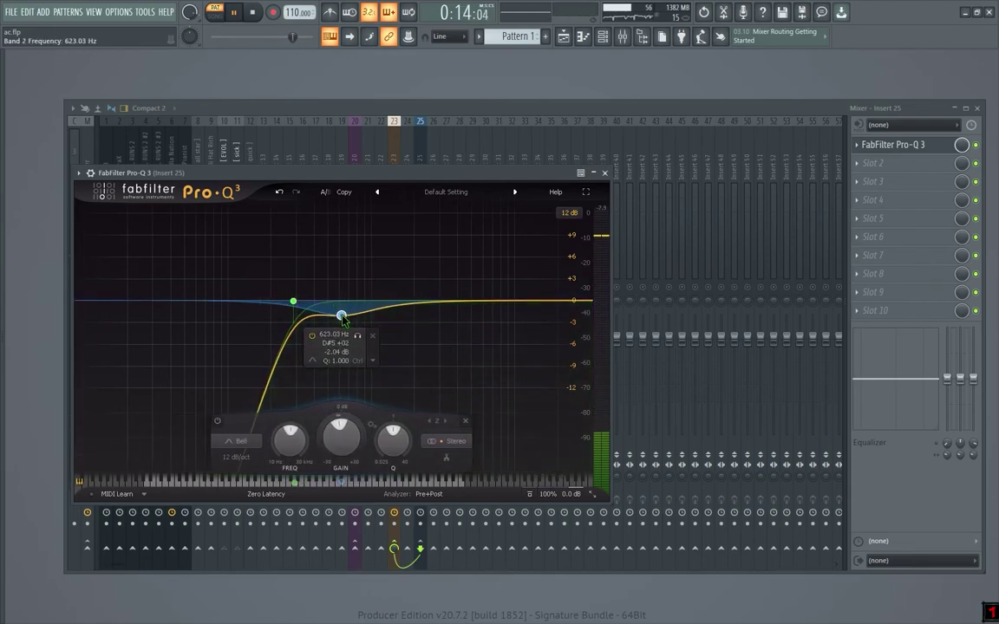
click(605, 172)
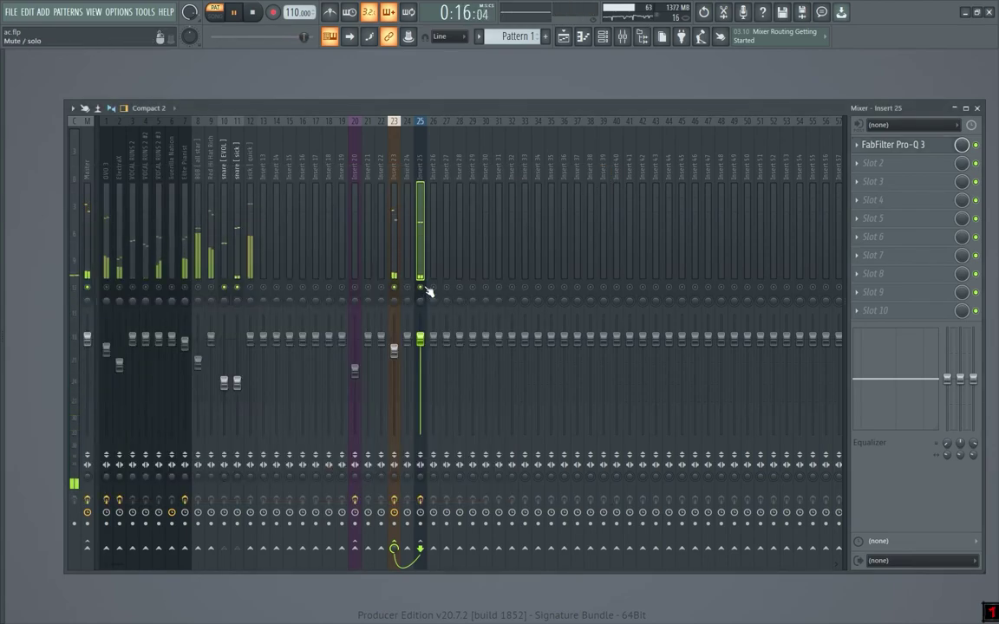
right_click(421, 288)
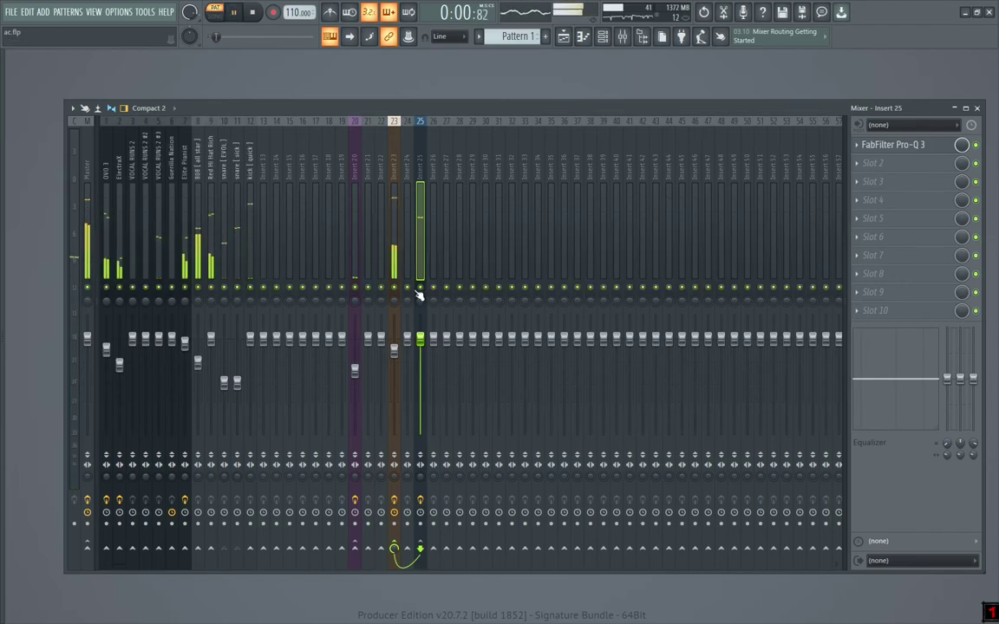
drag(421, 338, 422, 345)
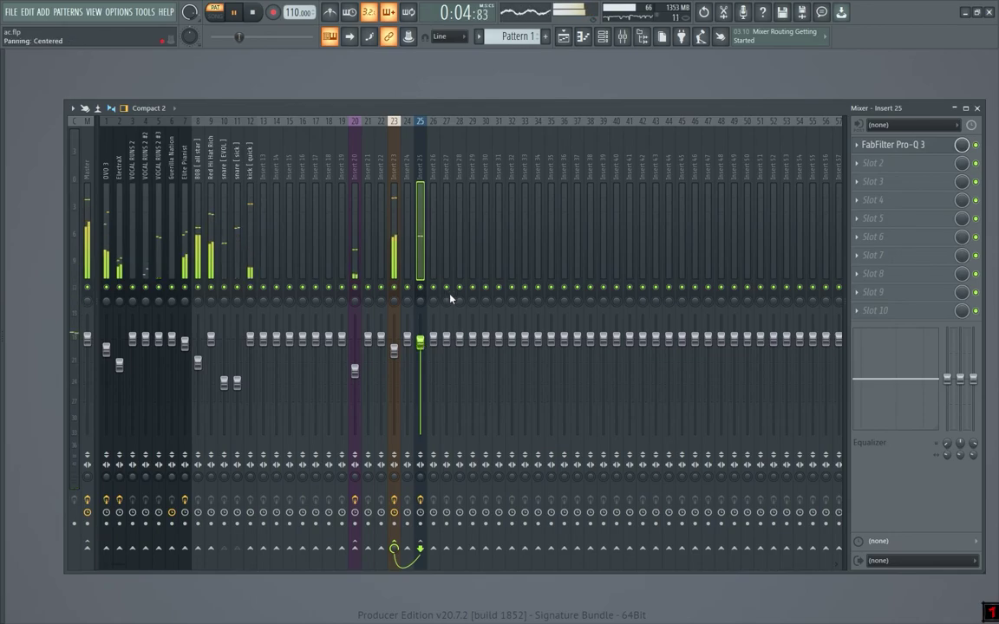
Step: Load Ozone 9 Imager into slot 2 of Insert 25, with Stereoize enabled at 6.4 ms and Band 1 width at 17.7
click(872, 165)
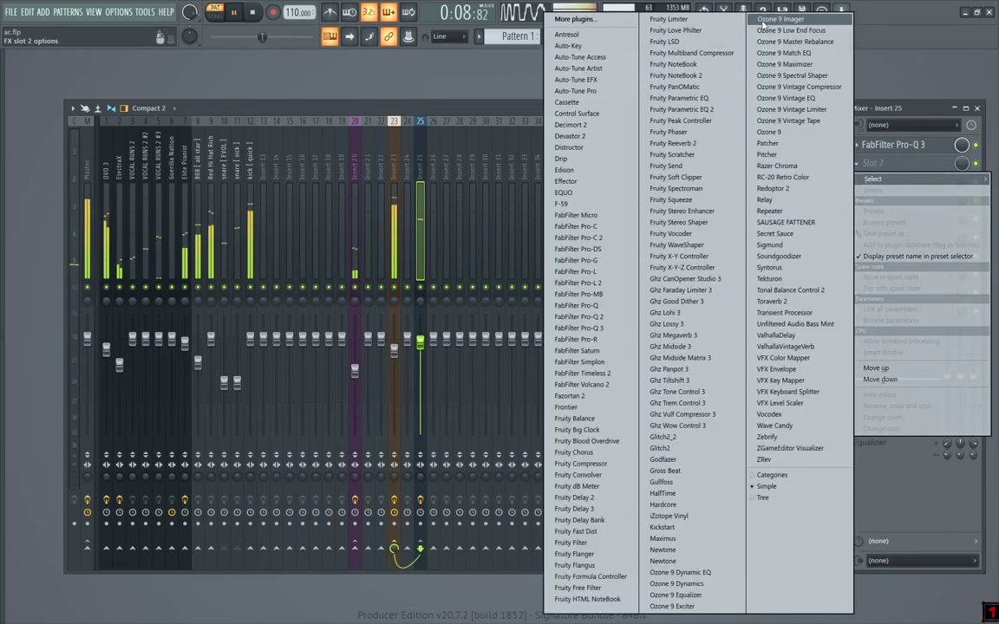
click(764, 18)
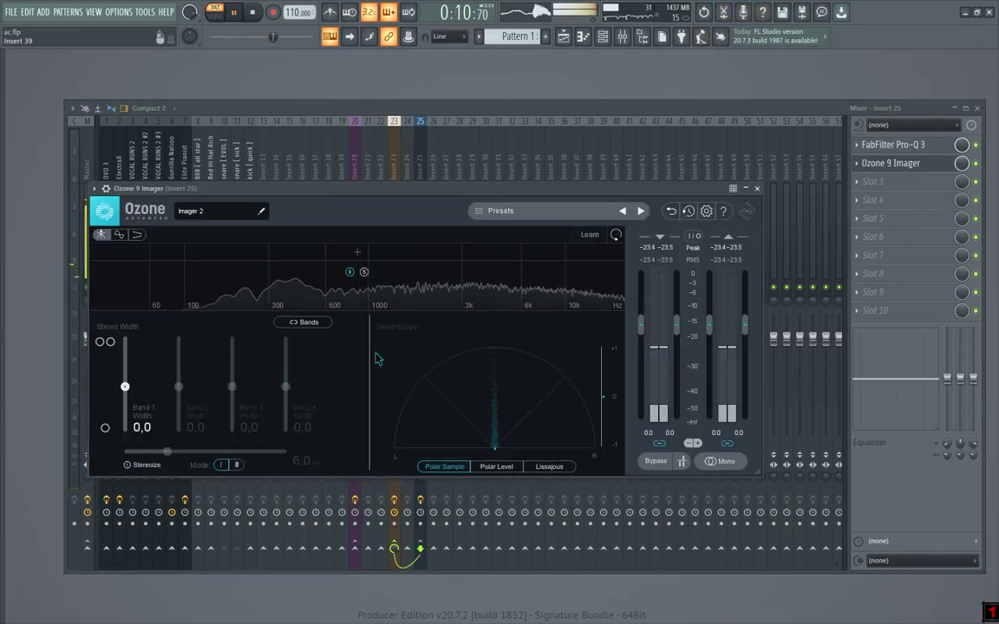
click(130, 464)
drag(167, 452, 172, 453)
drag(125, 387, 129, 381)
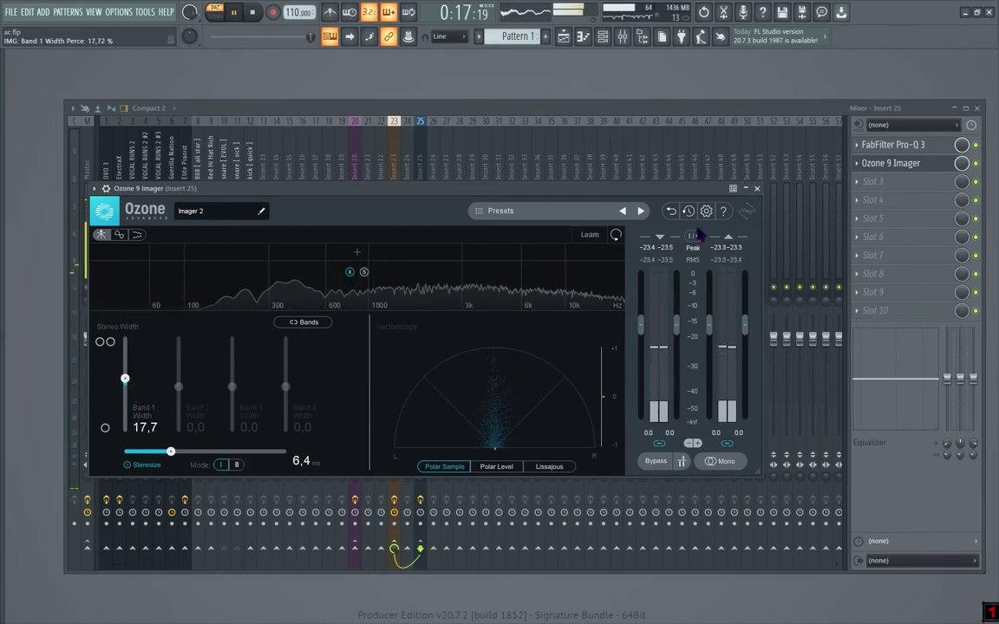
click(758, 188)
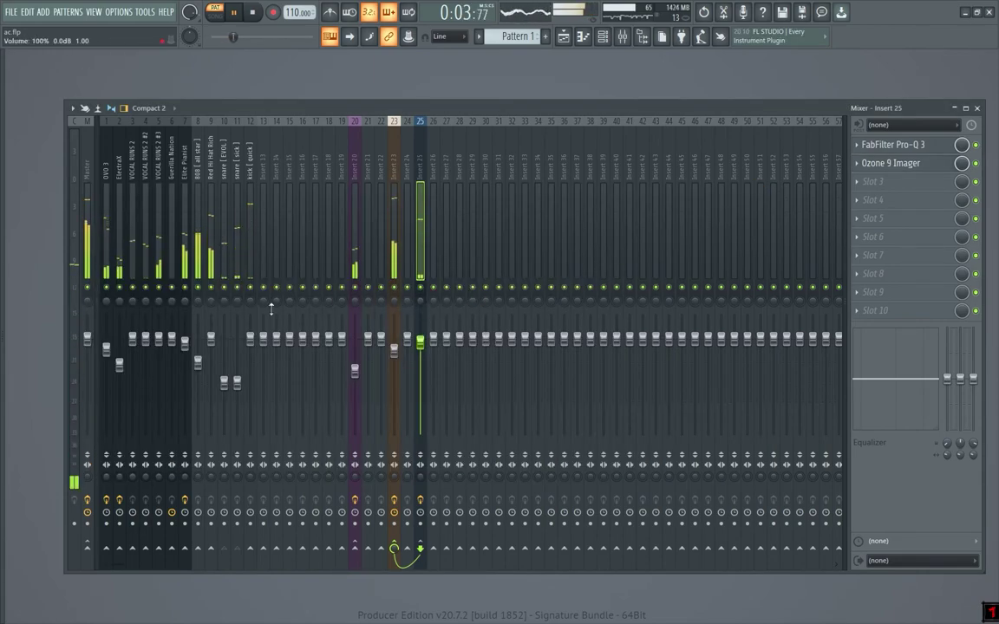
Step: Switch the playlist to song mode, split Pattern 1 by channel, and clear the Pattern 1 clip from Track 1
click(89, 276)
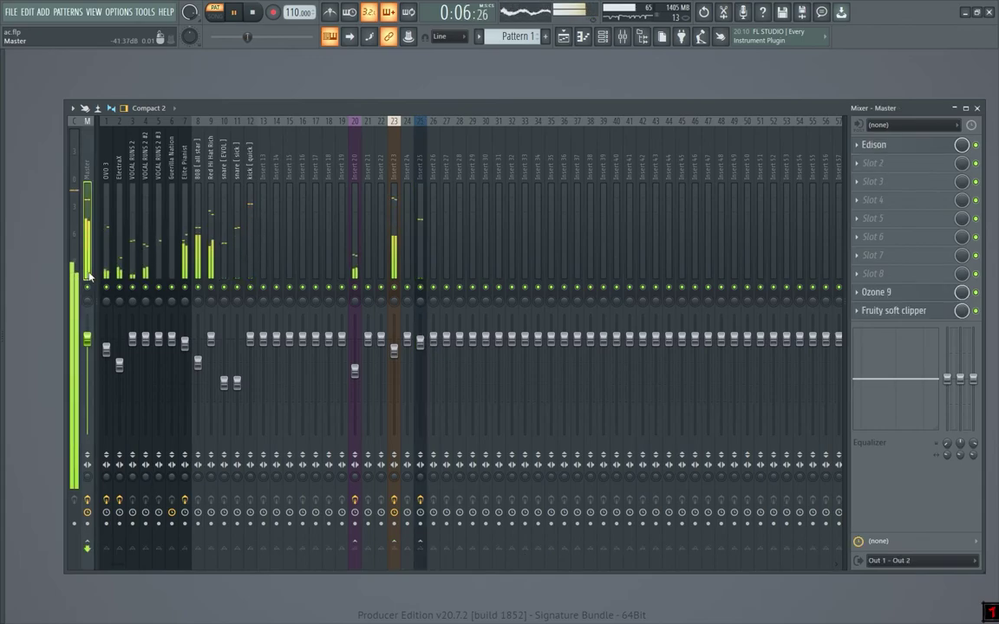
click(564, 40)
click(179, 101)
key(l)
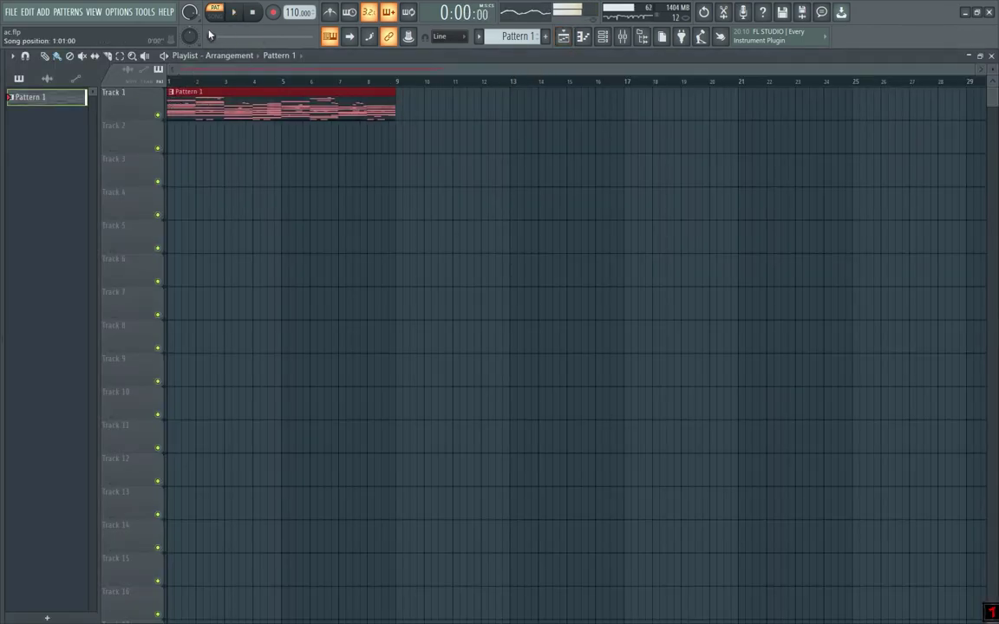
click(517, 35)
click(607, 216)
right_click(181, 120)
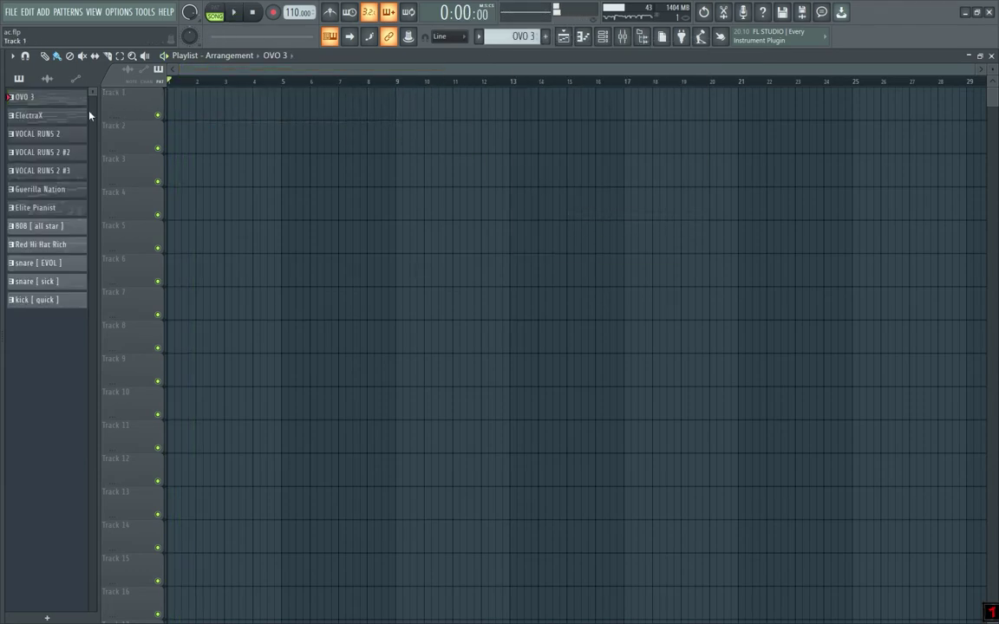
Step: Place the OVO 3, ElectraX and Guerilla Nation patterns at bar 1 on Tracks 1, 2 and 3, auditioning them during playback
drag(106, 97, 174, 86)
key(space)
drag(58, 118, 173, 130)
key(space)
key(space)
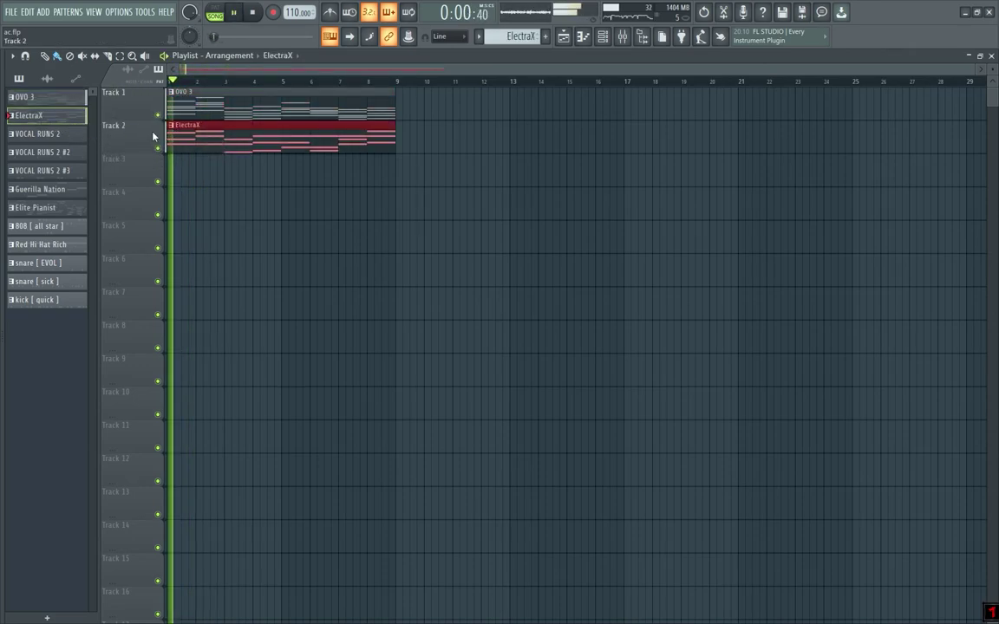
drag(52, 189, 170, 163)
key(space)
key(space)
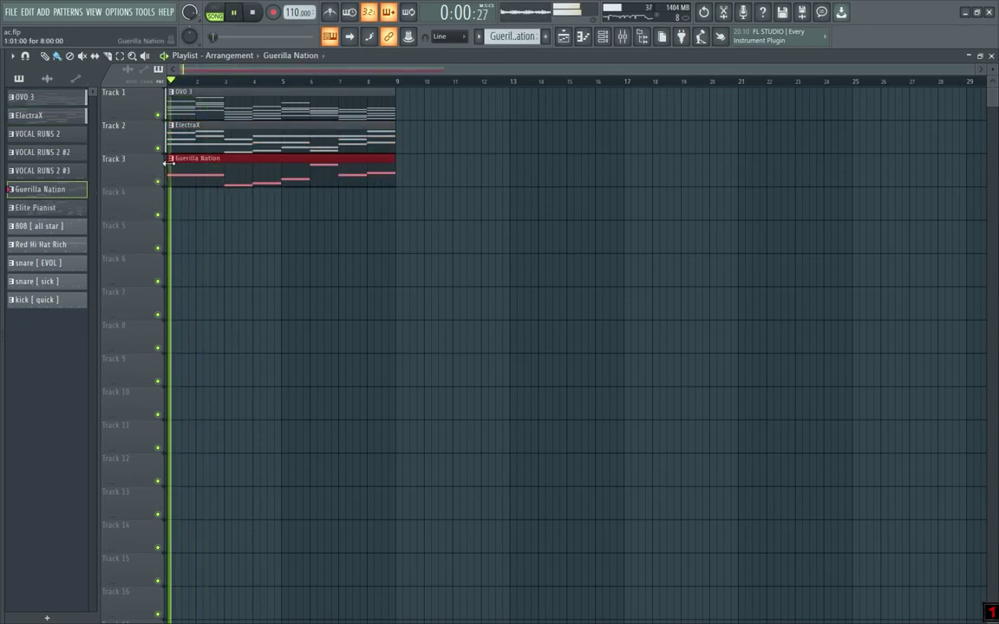
key(space)
Step: Play the intro, lower the Guerilla Nation mixer track's fader and solo it
click(621, 36)
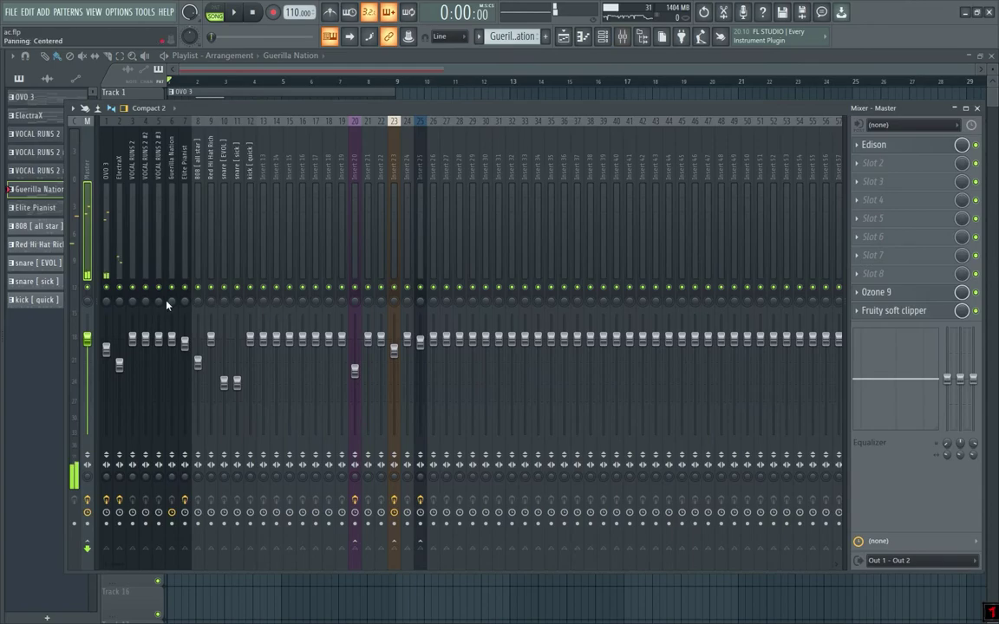
key(F9)
key(F6)
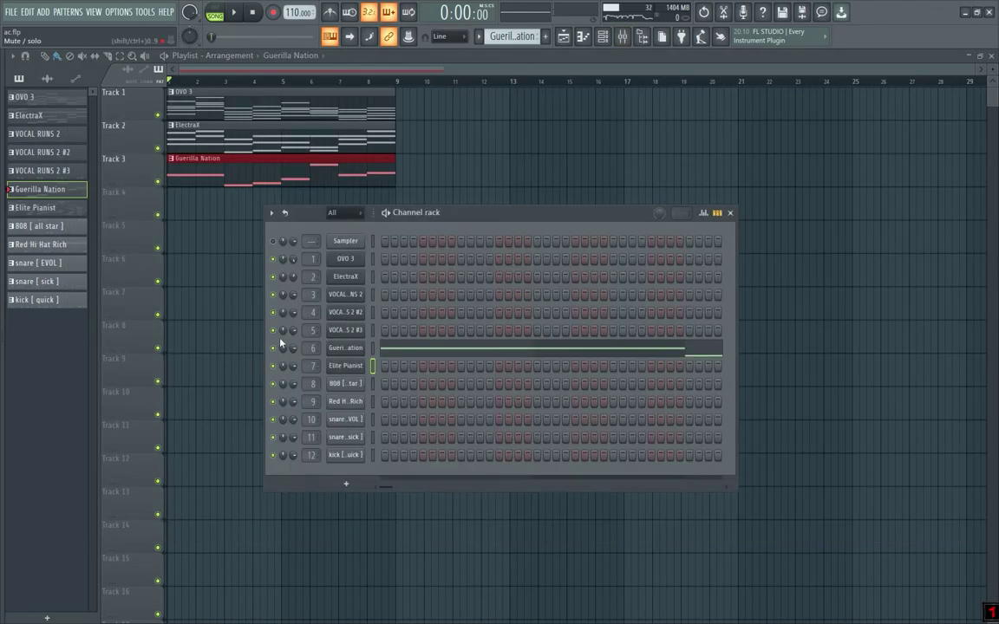
key(space)
key(F9)
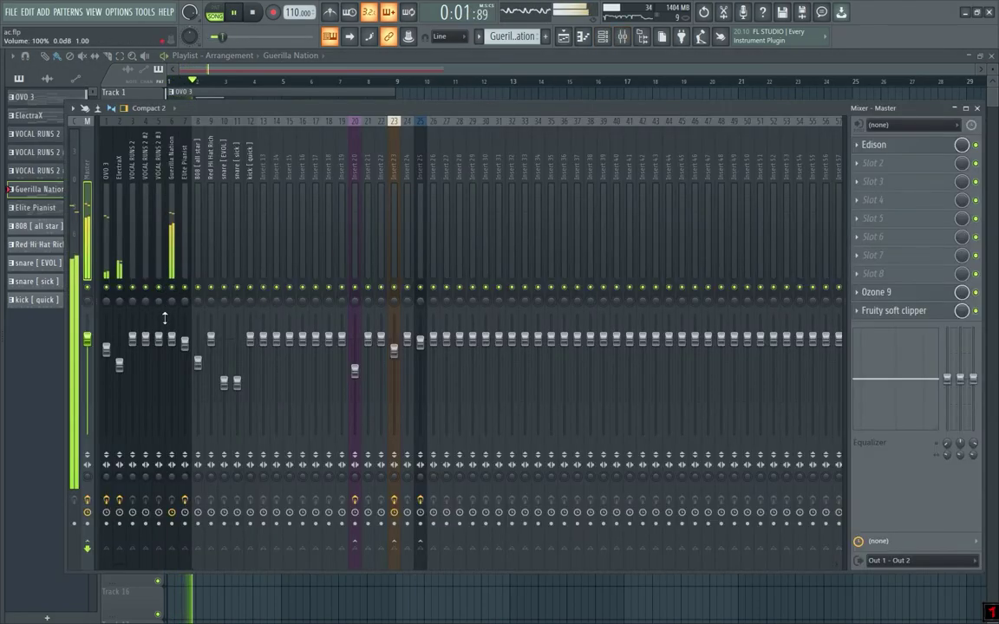
click(171, 314)
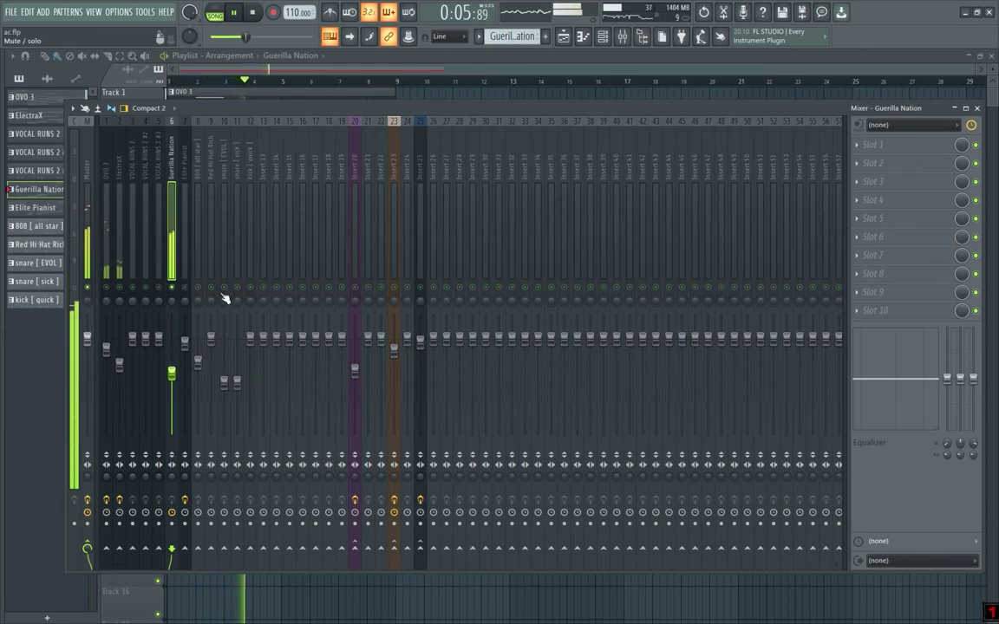
Step: Load FabFilter Pro-Q 3 into slot 1 of Guerilla Nation, adding a 10 Hz low cut and a narrow -7.76 dB bell at about 210 Hz
click(872, 145)
mouse_move(872, 161)
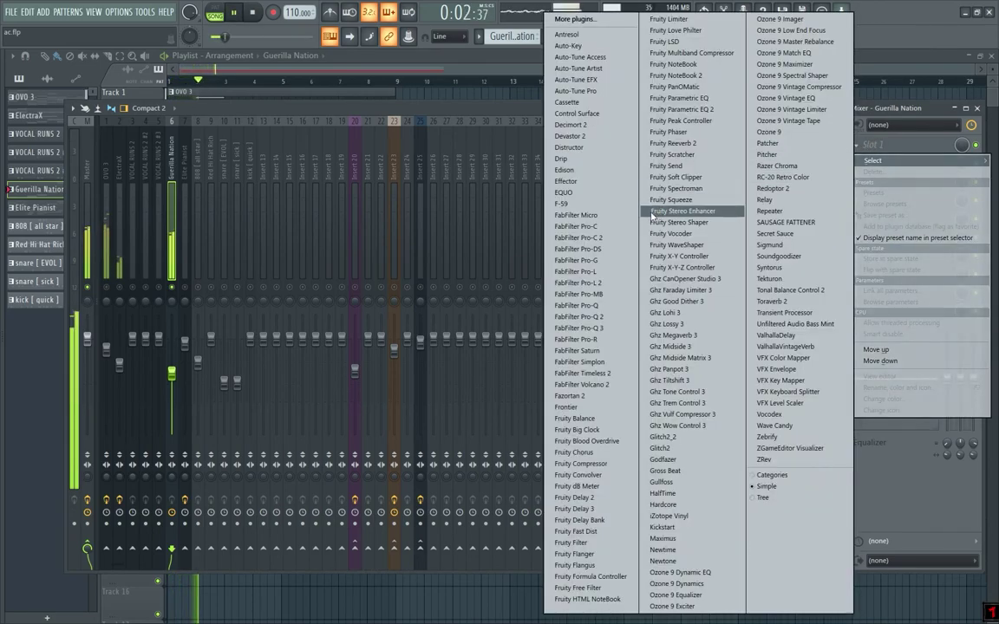
click(611, 328)
click(121, 333)
drag(123, 336, 114, 311)
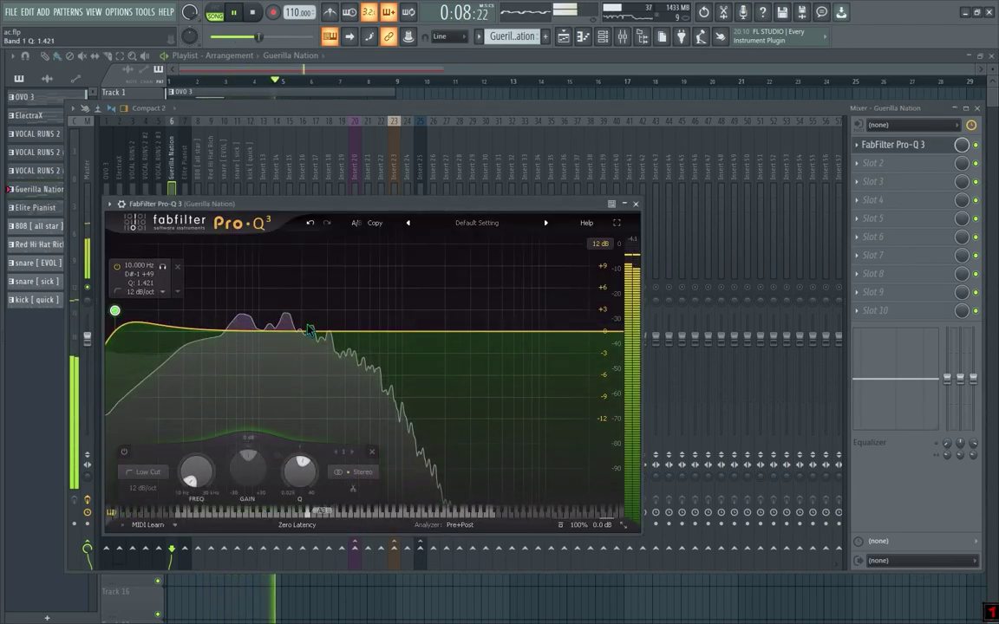
drag(305, 334, 305, 383)
click(321, 289)
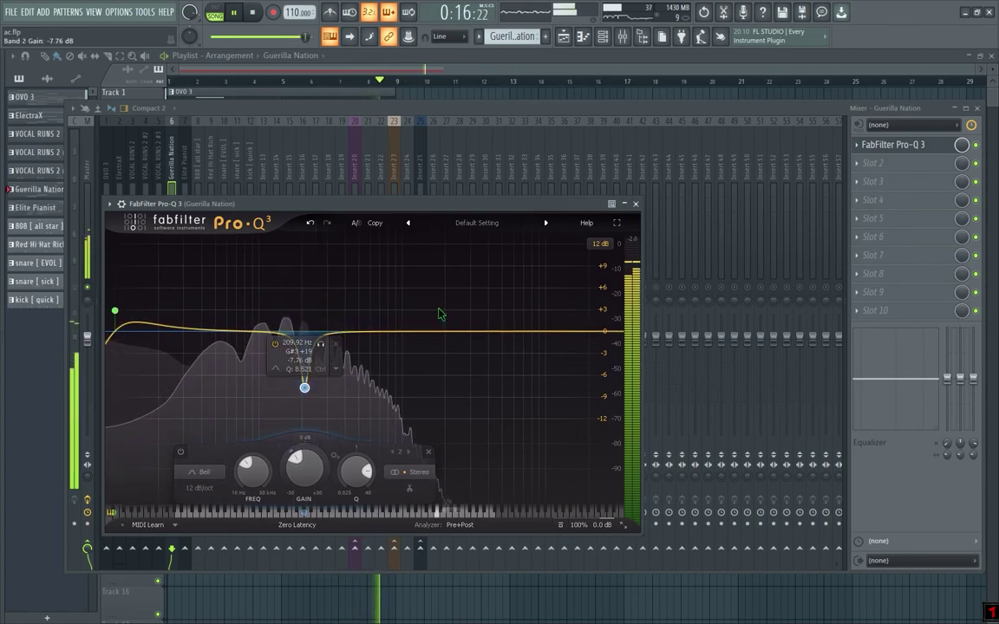
click(635, 205)
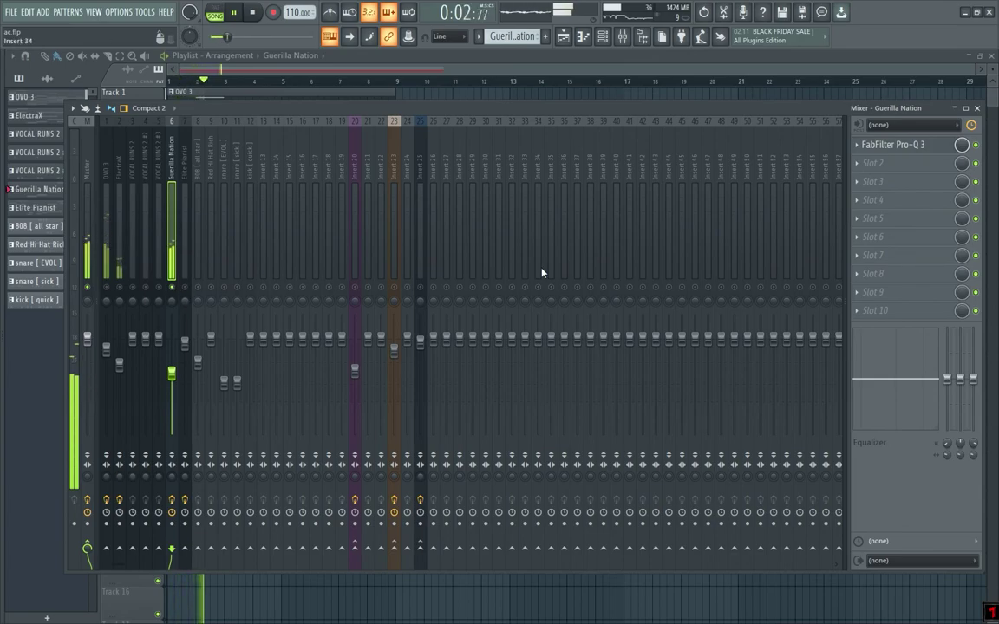
Step: Leave slot 2 of Guerilla Nation empty and unsolo the track
click(886, 165)
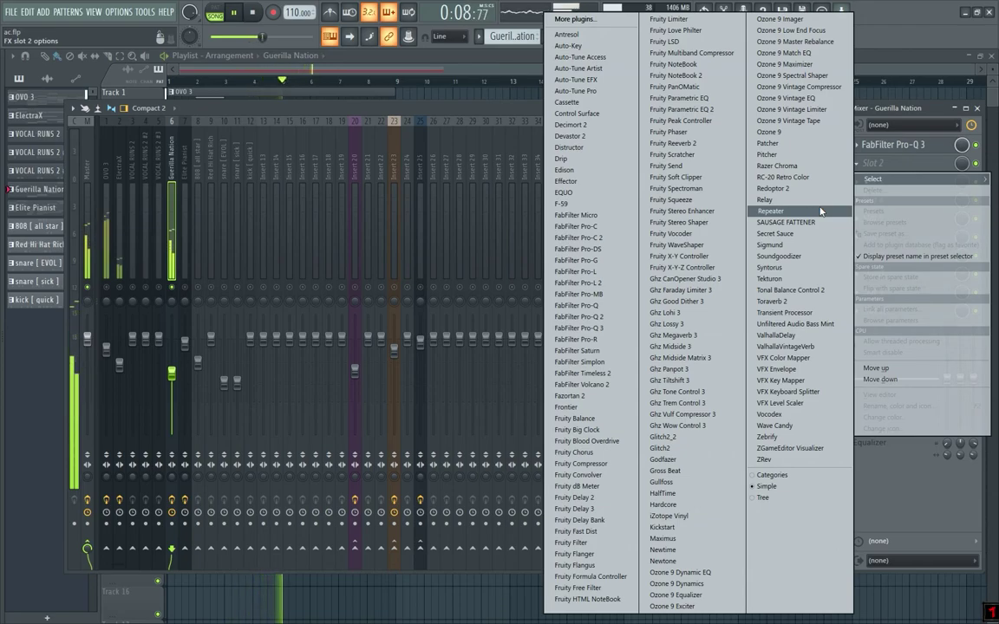
click(915, 165)
right_click(170, 287)
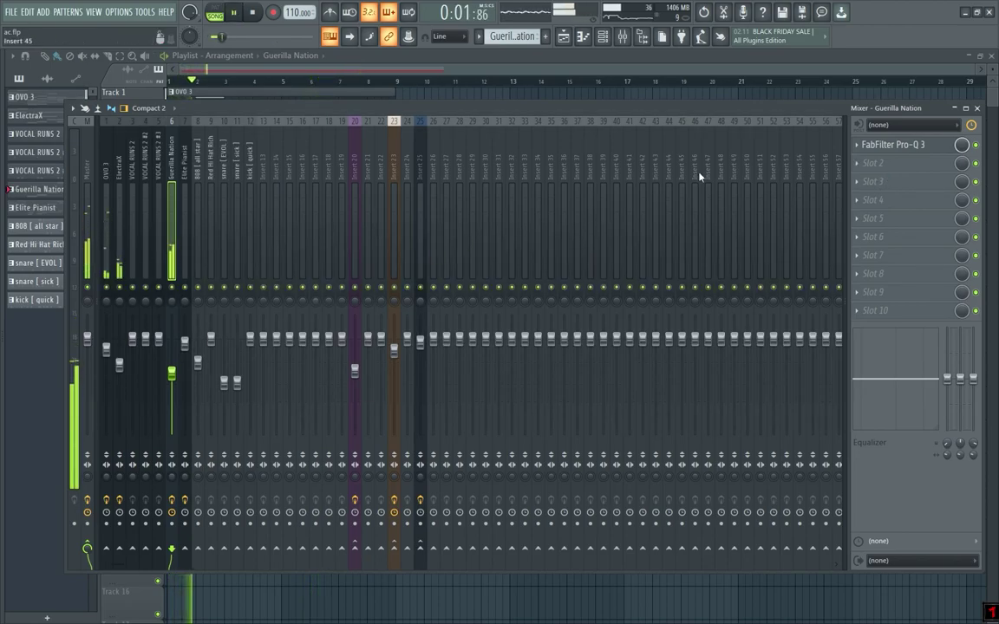
Step: Place the seven patterns from OVO 3 through Elite Pianist at bar 9 of the playlist across Tracks 1 to 7
key(F9)
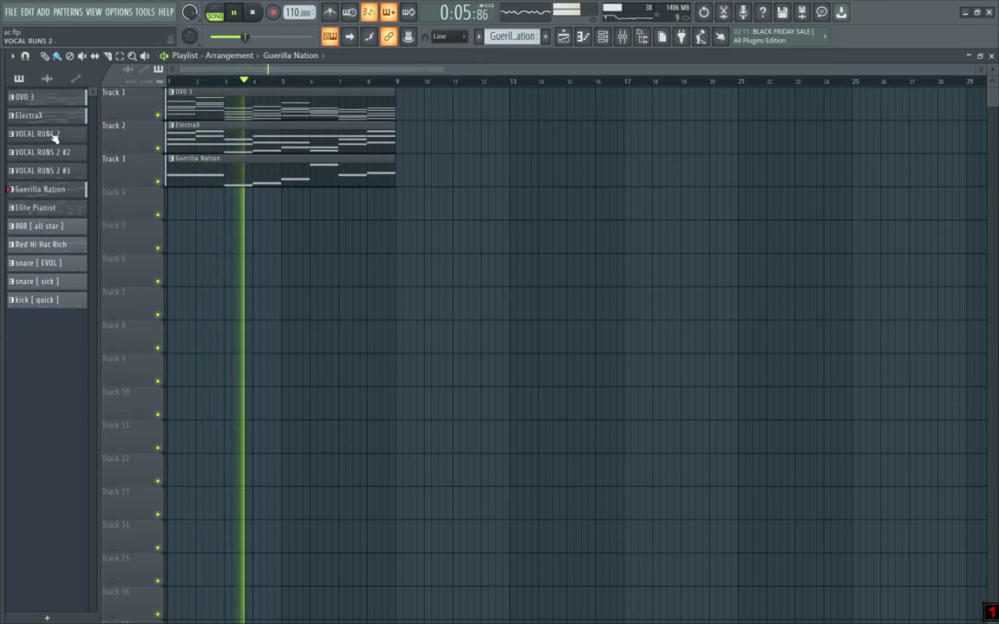
click(56, 101)
shift+click(50, 209)
drag(49, 98, 397, 97)
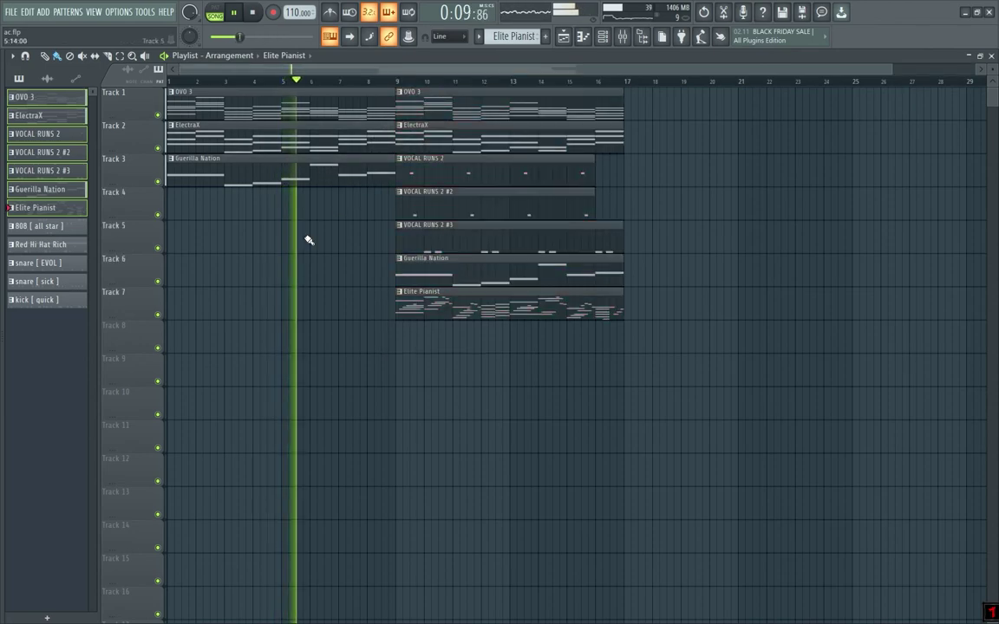
Step: Place the snare [ EVOL ] and snare [ sick ] patterns at bar 9 on Tracks 10 and 11, and stop playback
click(47, 263)
shift+click(43, 281)
drag(43, 281, 401, 407)
key(ctrl+d)
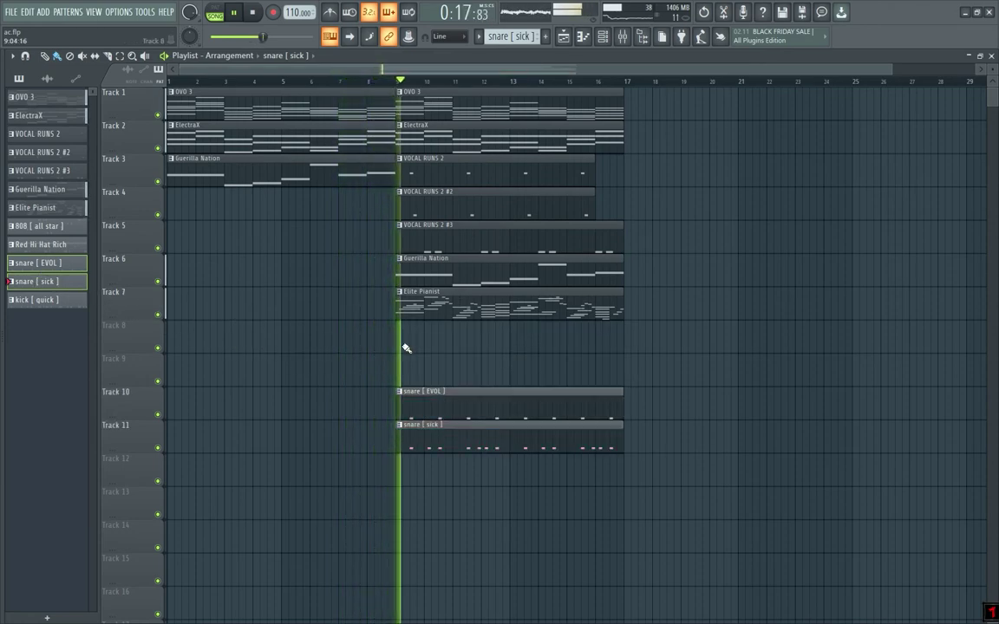
key(space)
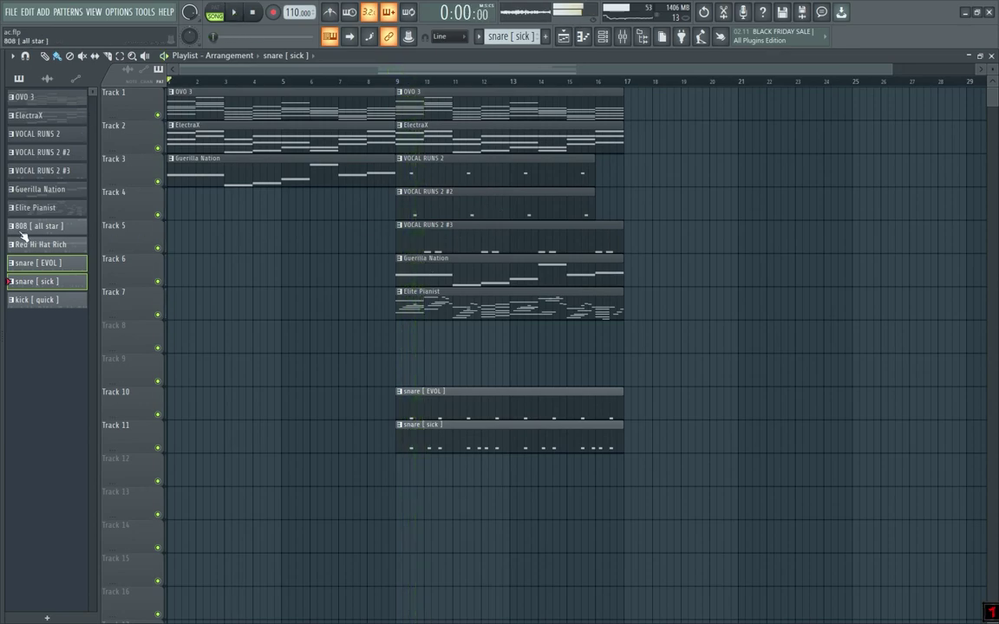
Step: Place all twelve patterns at bar 17 across Tracks 1 to 12 and play the arrangement from there
shift+click(44, 97)
drag(43, 97, 626, 88)
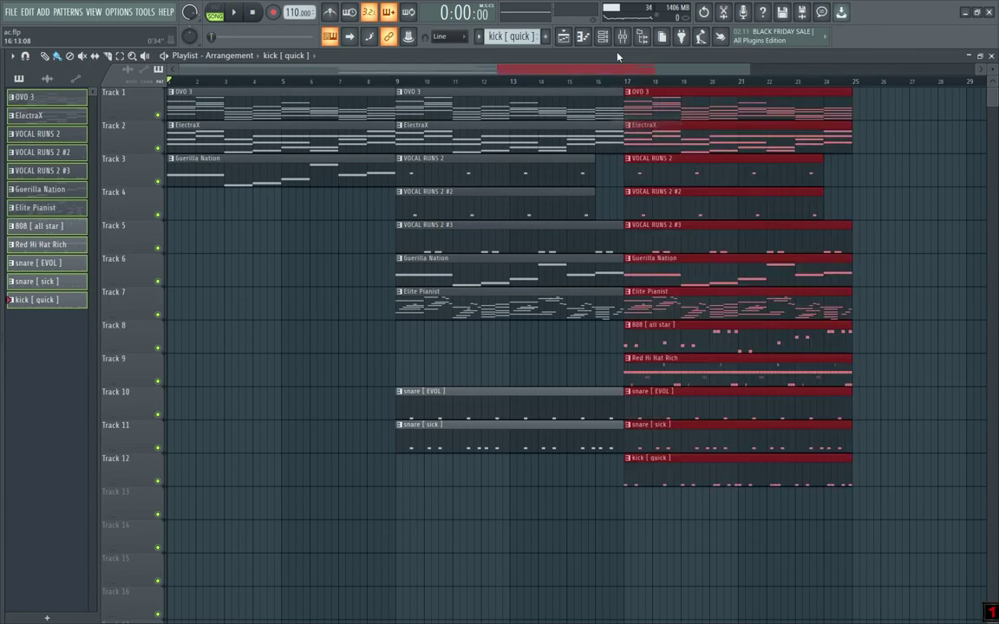
click(628, 81)
key(space)
key(space)
Step: Solo the 808 [ all star ] mixer track and load FabFilter Pro-Q 3 into its slot 1
click(622, 37)
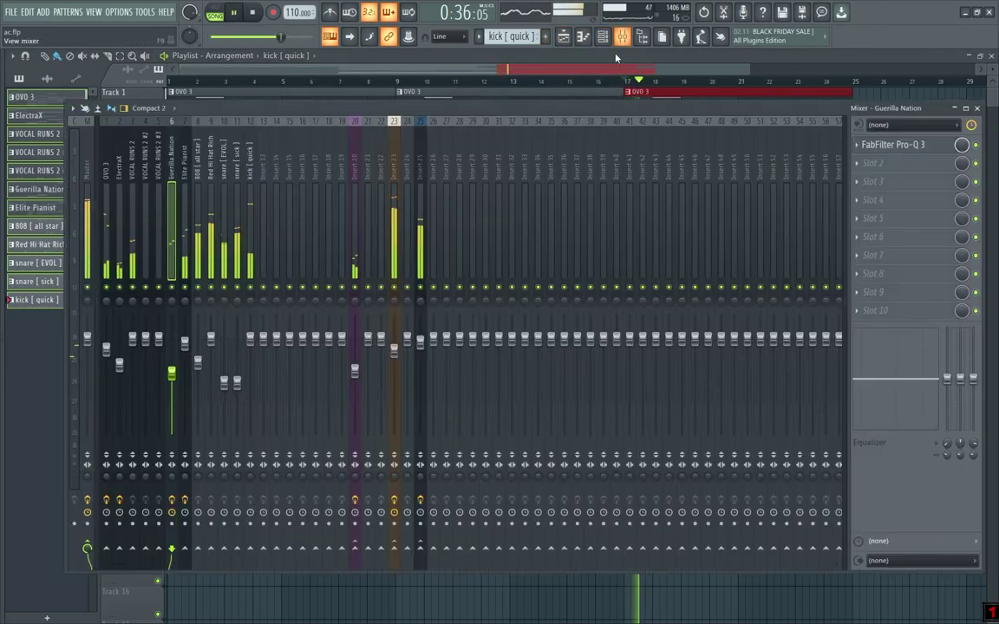
click(199, 276)
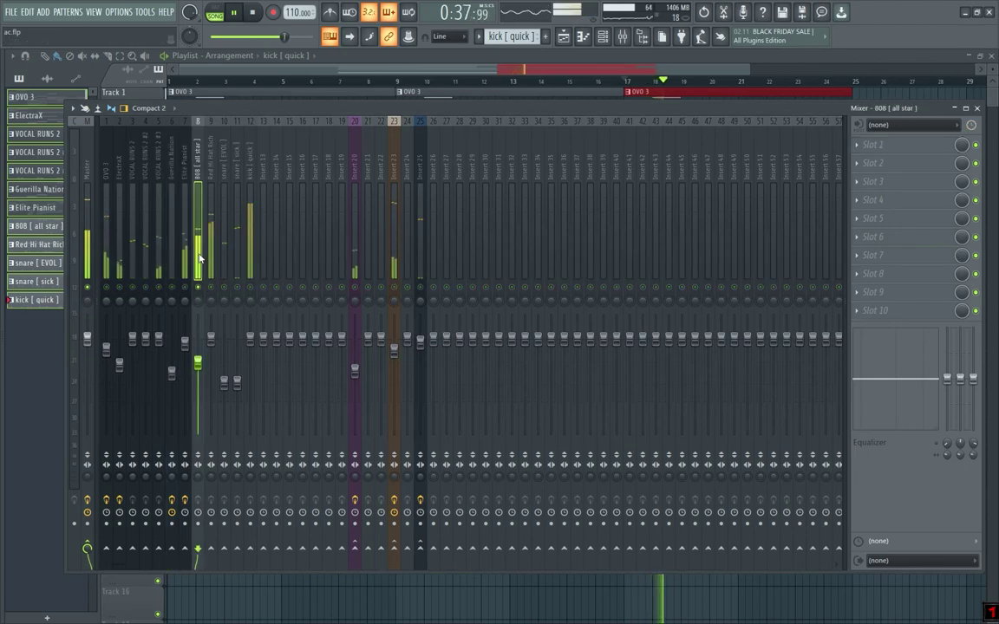
key(space)
click(886, 148)
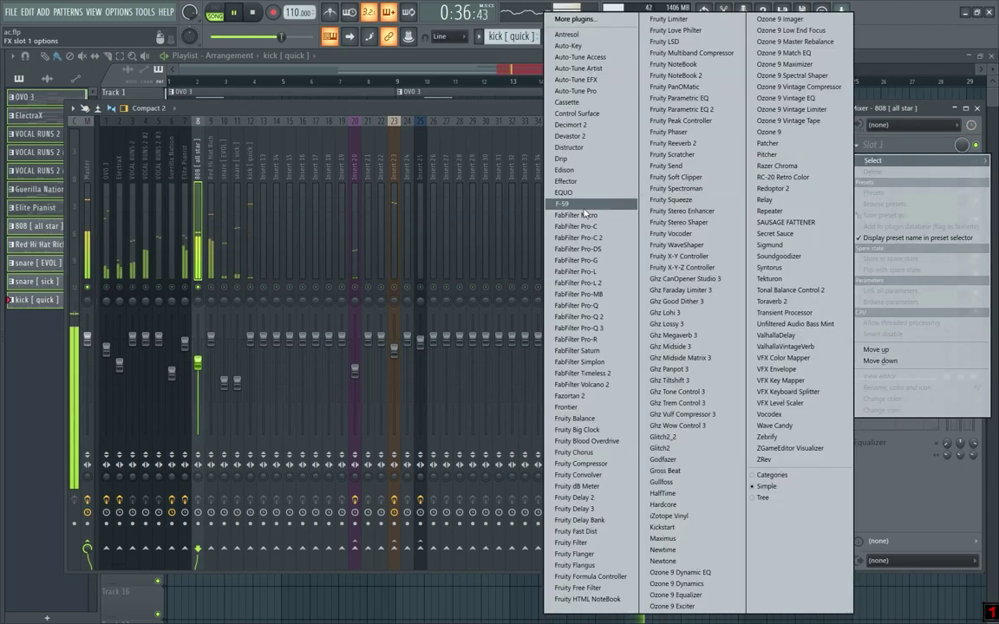
click(594, 329)
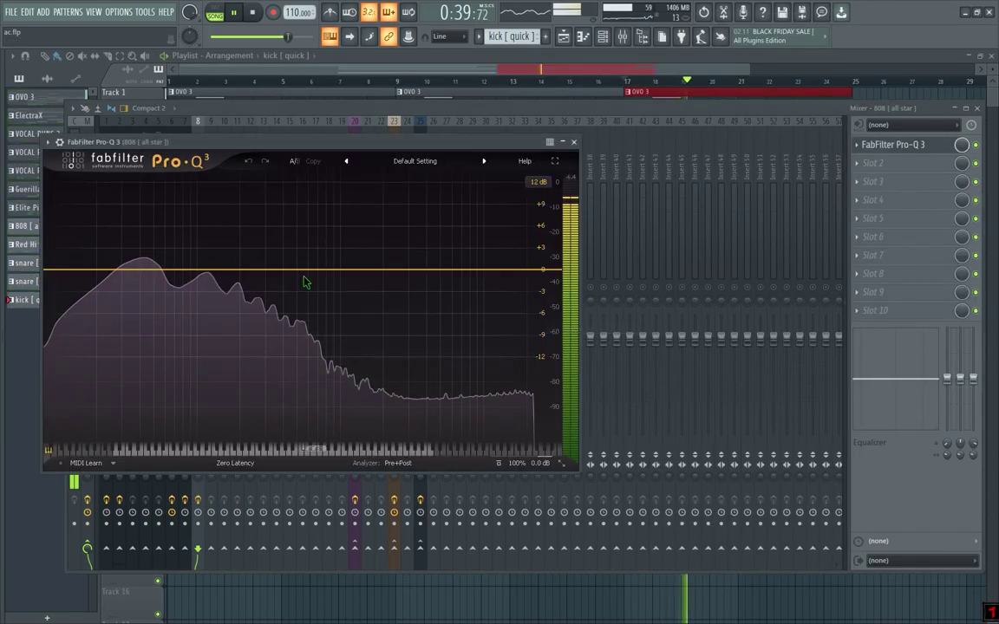
Step: Dip a low-mid band and raise a low-end band in the 808's Pro-Q 3, and unsolo the track
drag(270, 270, 270, 310)
drag(98, 270, 110, 228)
click(573, 142)
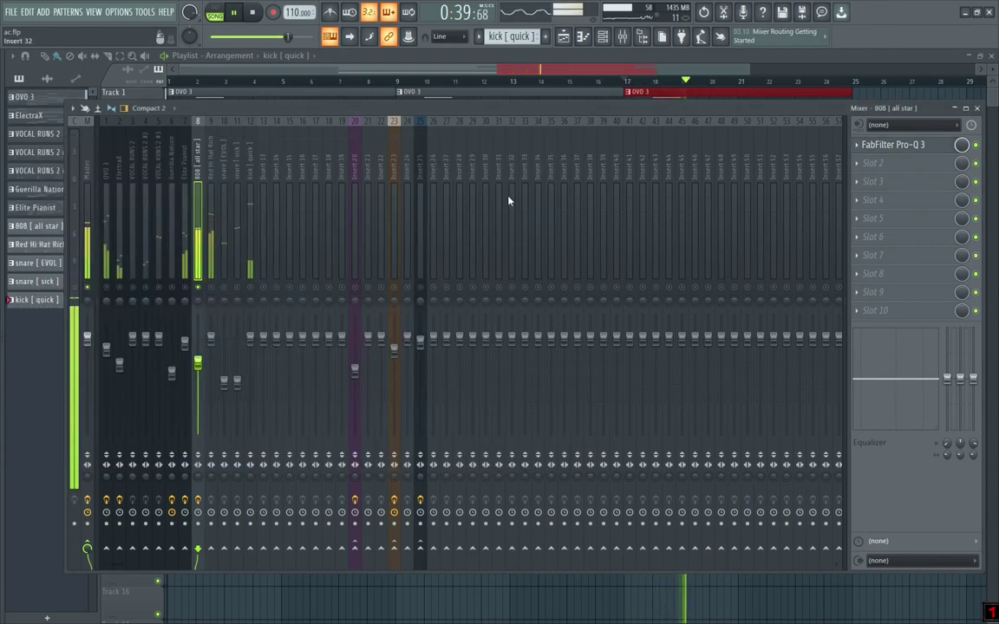
right_click(204, 297)
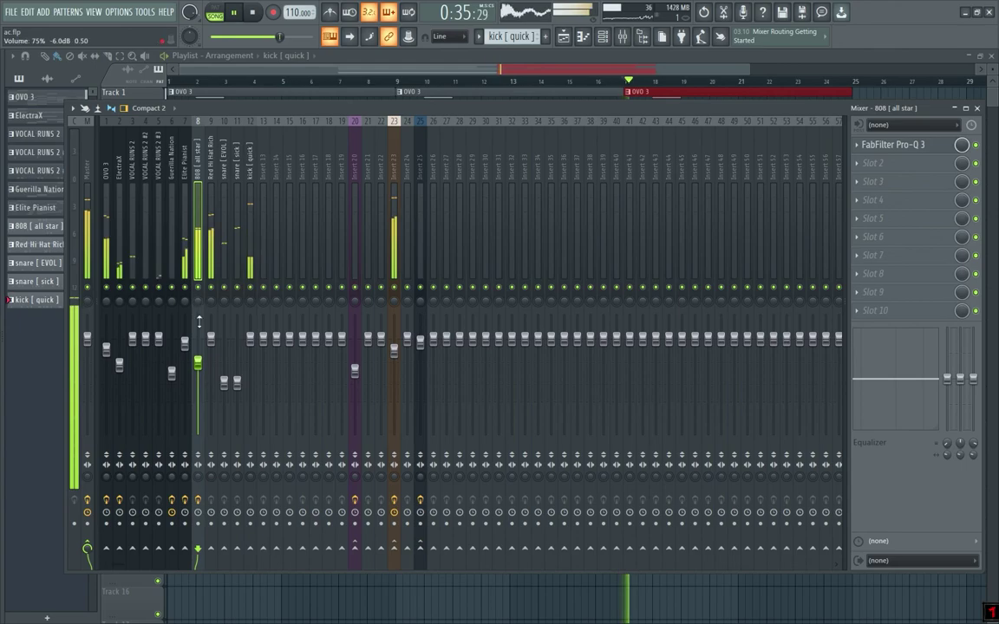
Step: Browse the available effects for an empty slot on the 808 [ all star ] track, and close the mixer
click(878, 172)
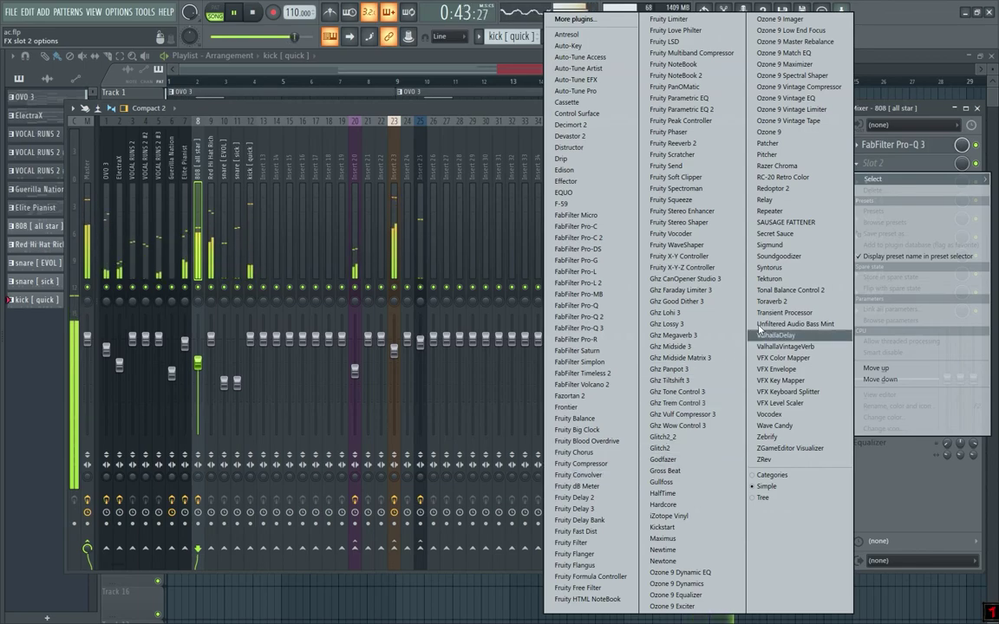
click(898, 161)
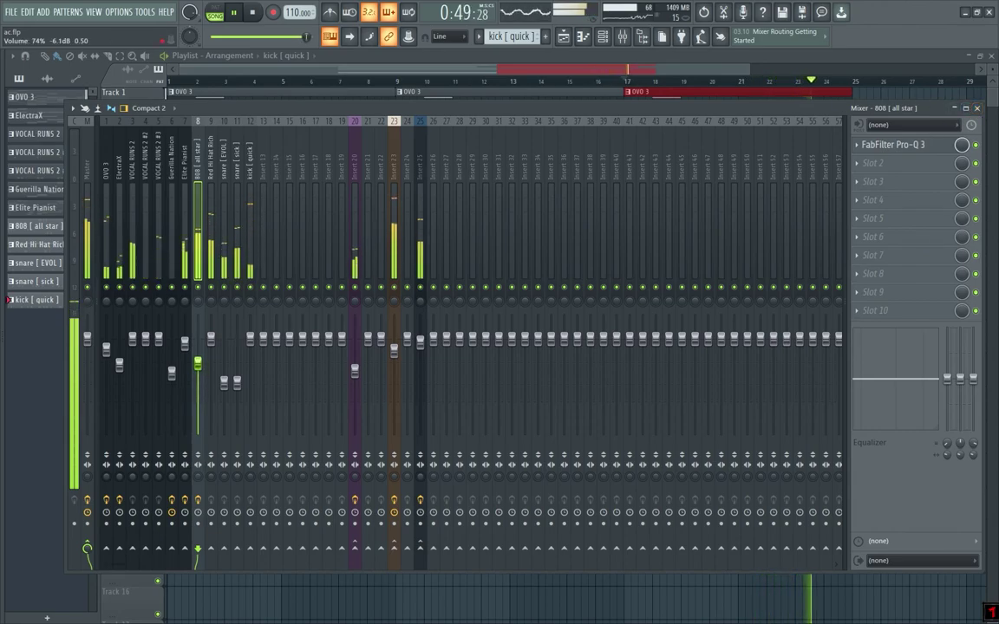
click(980, 108)
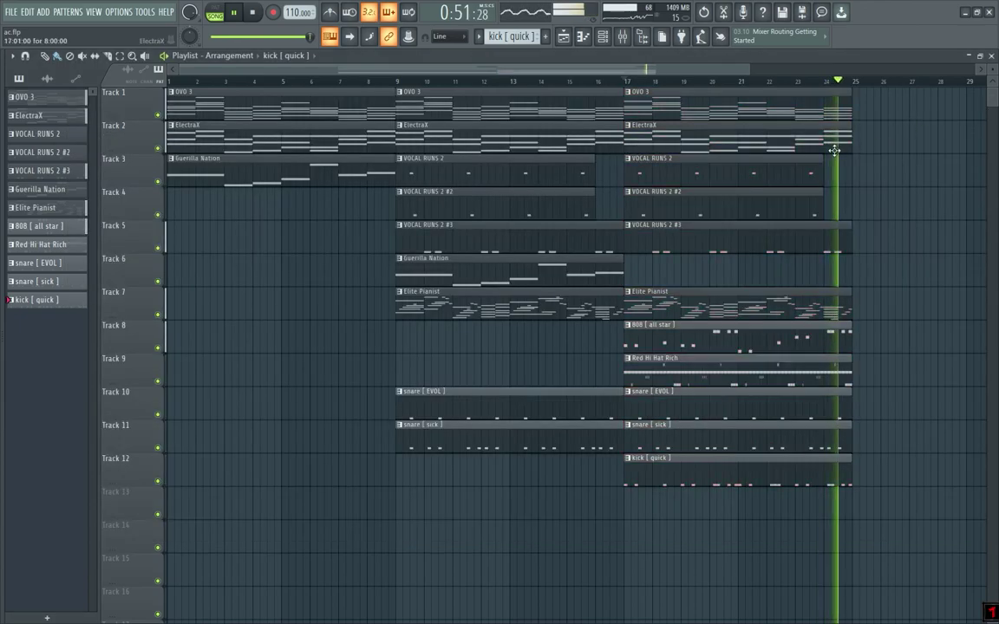
Step: Move the Guerilla Nation clip at bar 1 from Track 3 to Track 6 and audition the arrangement
scroll(765, 167, down, 3)
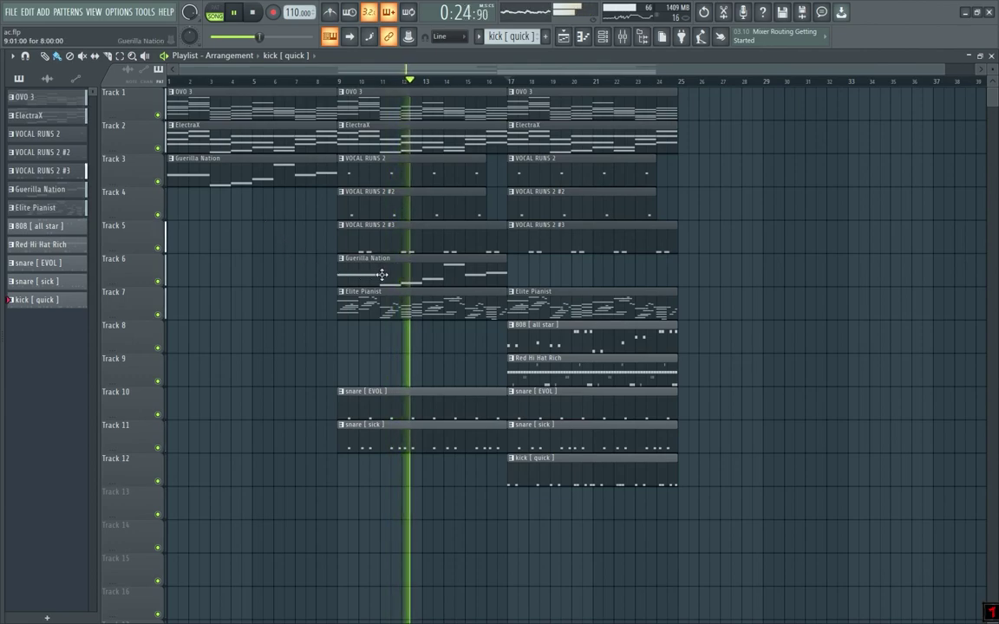
drag(283, 179, 271, 285)
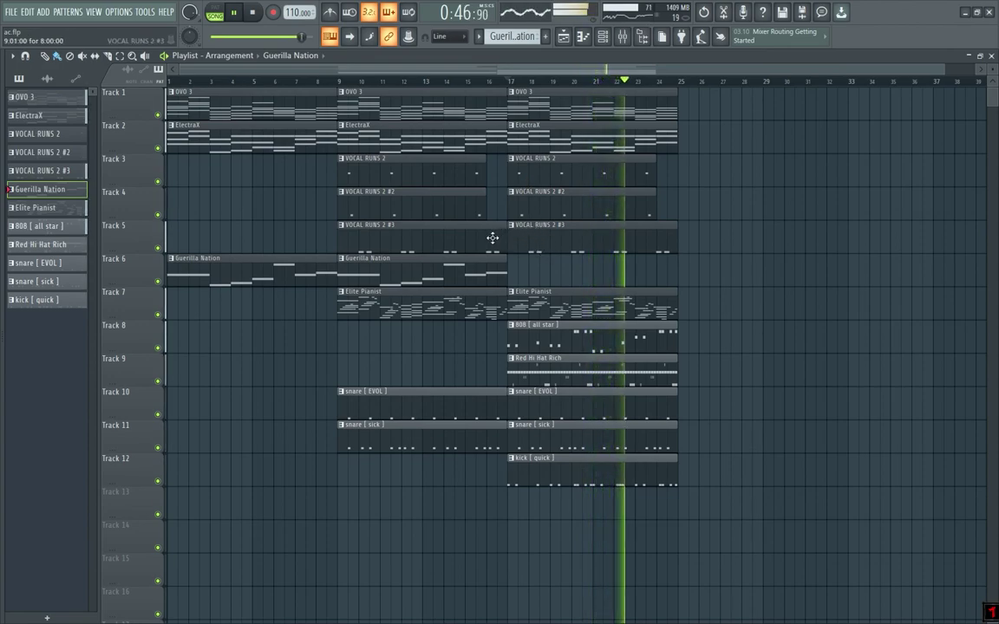
key(space)
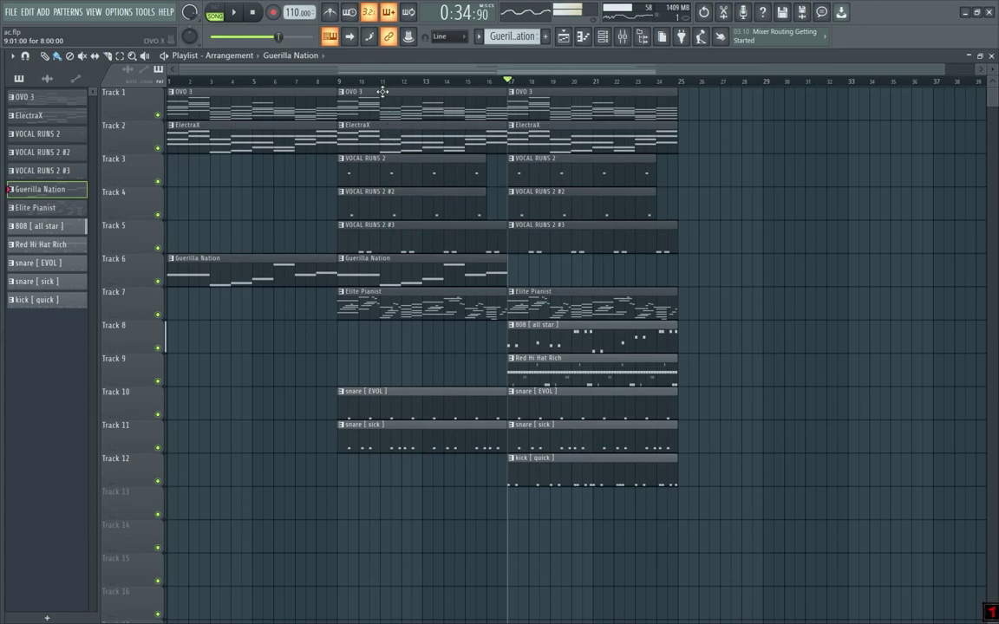
key(space)
key(space)
Step: Delete the Guerilla Nation clip at bar 1, play from the start, and copy the VOCAL RUNS 2 #3 clip to bar 1 on Track 5
right_click(272, 252)
click(180, 80)
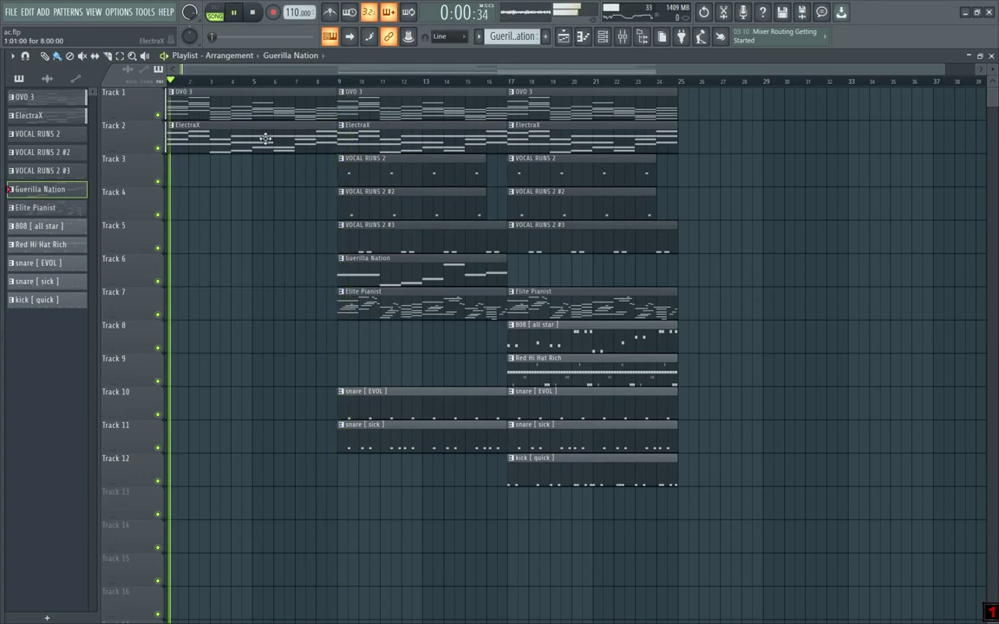
key(space)
shift+drag(385, 235, 275, 236)
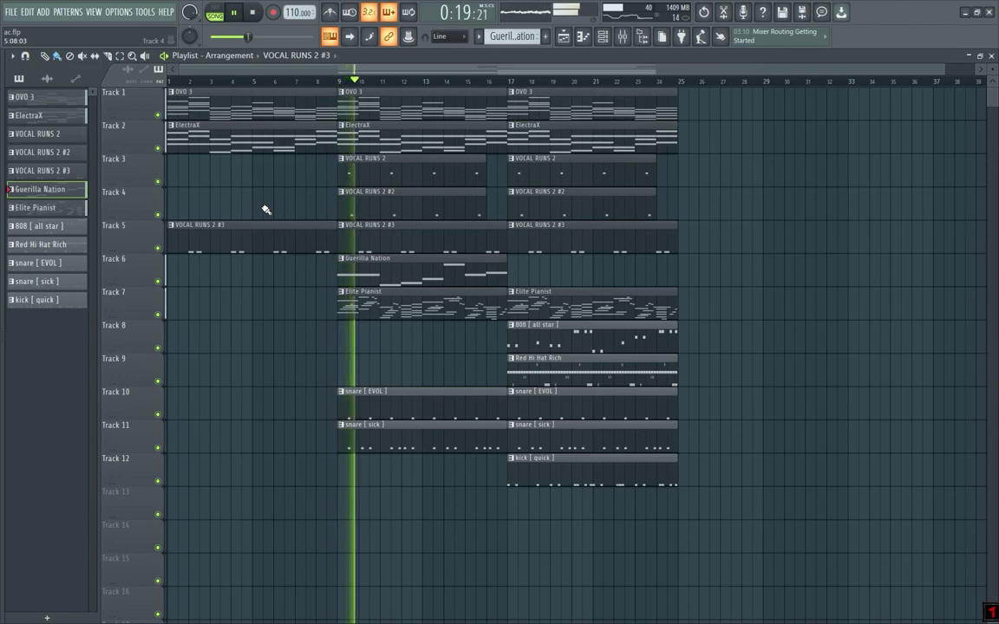
Step: Play from bar 9 while inspecting the Guerilla Nation and Elite Pianist instruments, and close them along with the channel rack
click(342, 83)
click(603, 36)
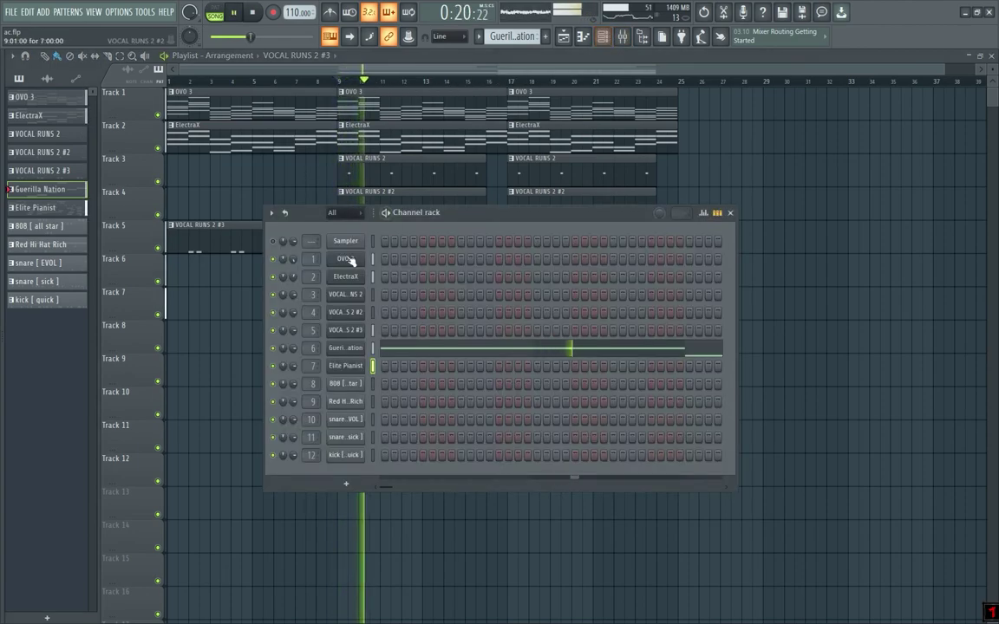
click(352, 350)
click(624, 219)
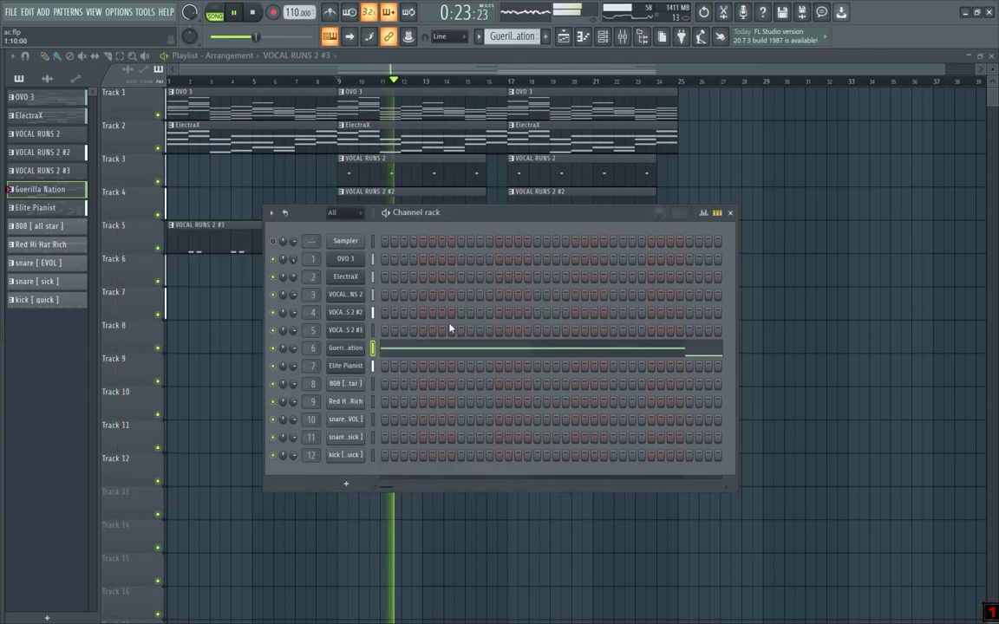
click(347, 366)
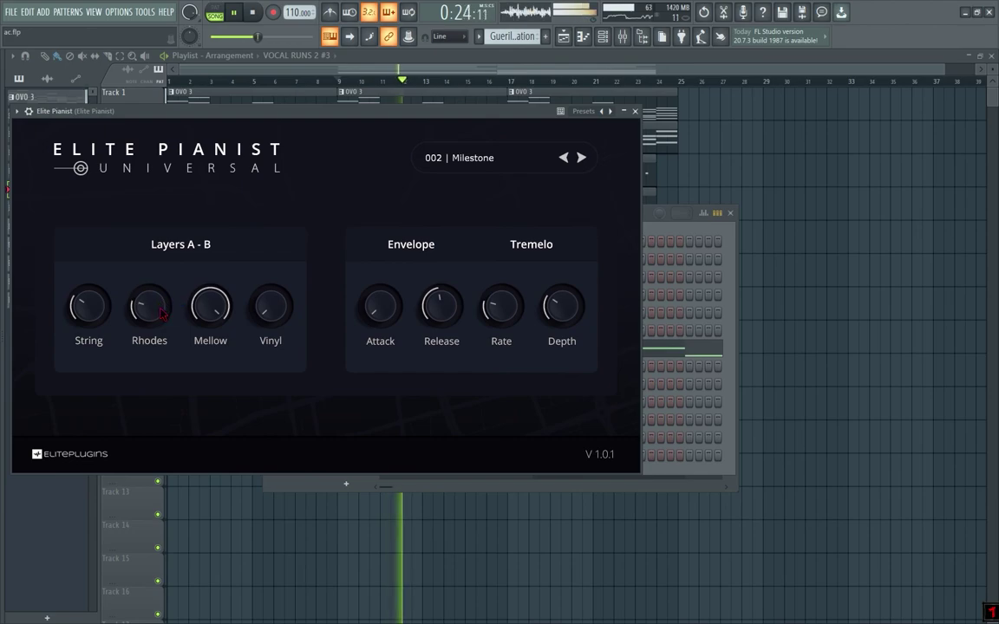
click(635, 111)
click(729, 214)
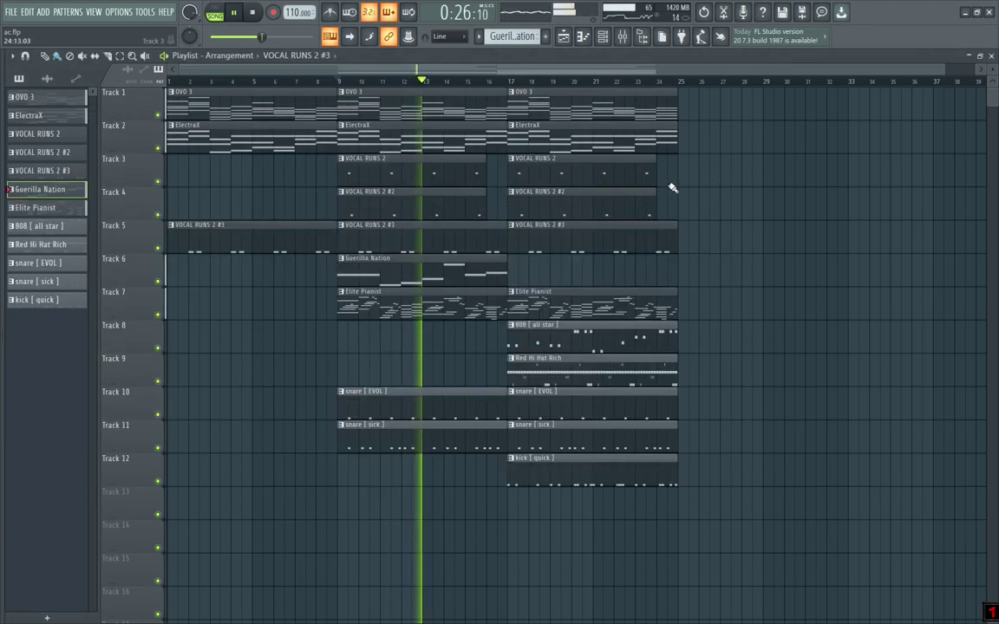